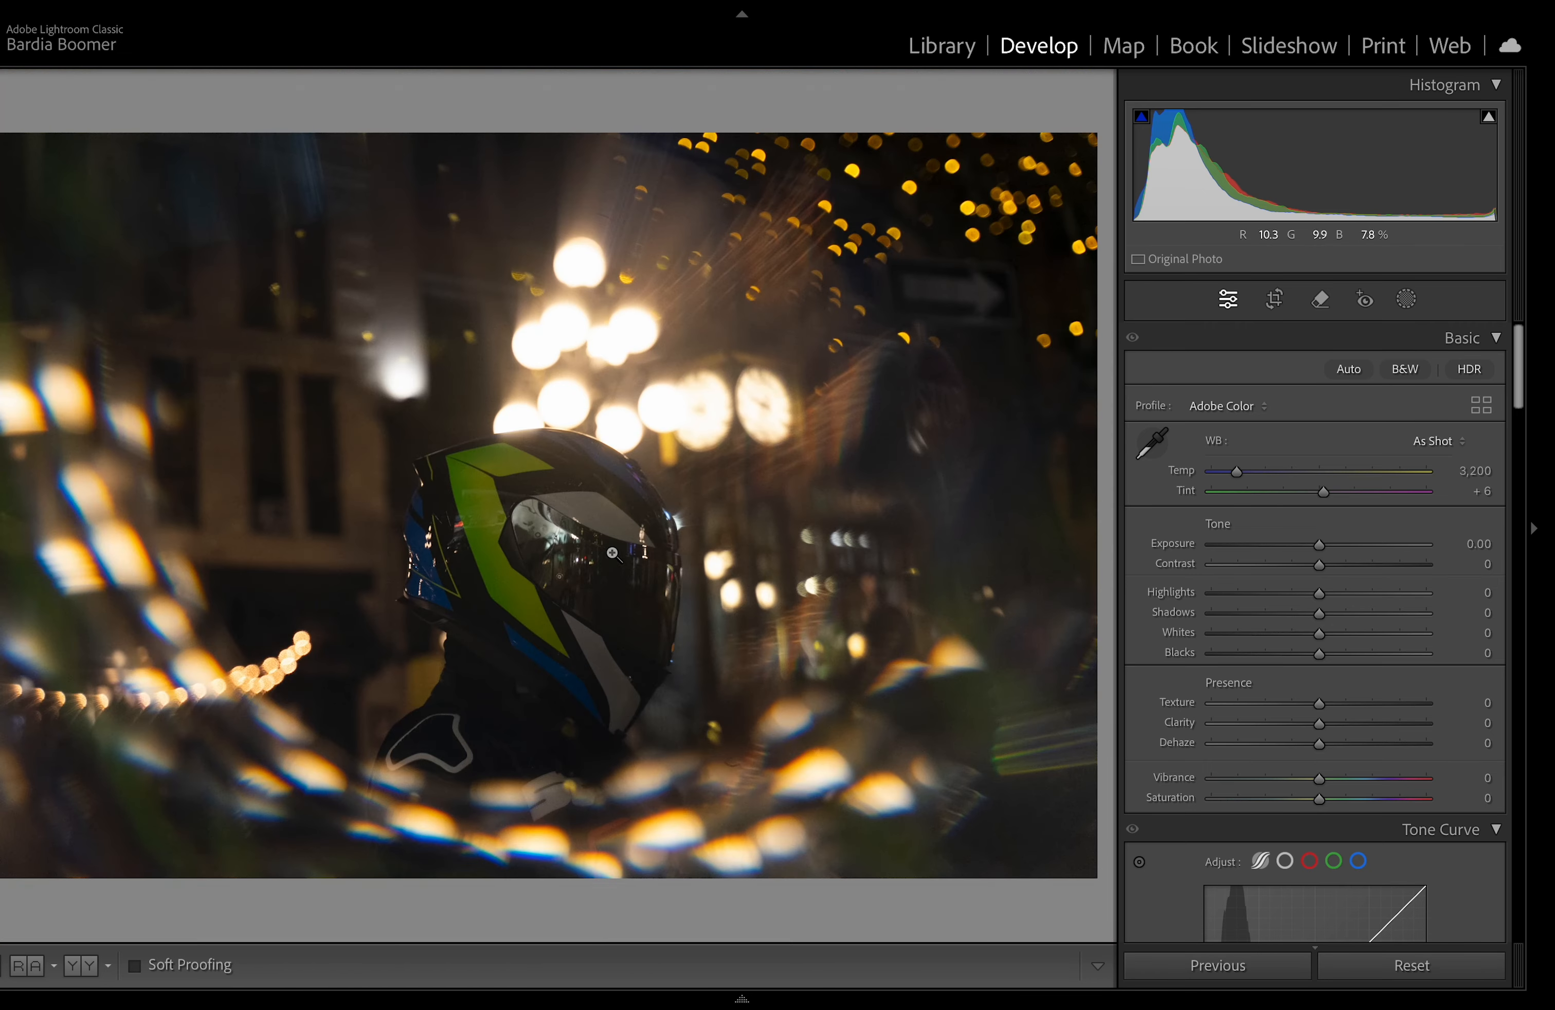
Step: Zoom in and pan around the photo to inspect the helmet, background and bokeh details
{"action": "left_click", "coordinate": [537, 545]}
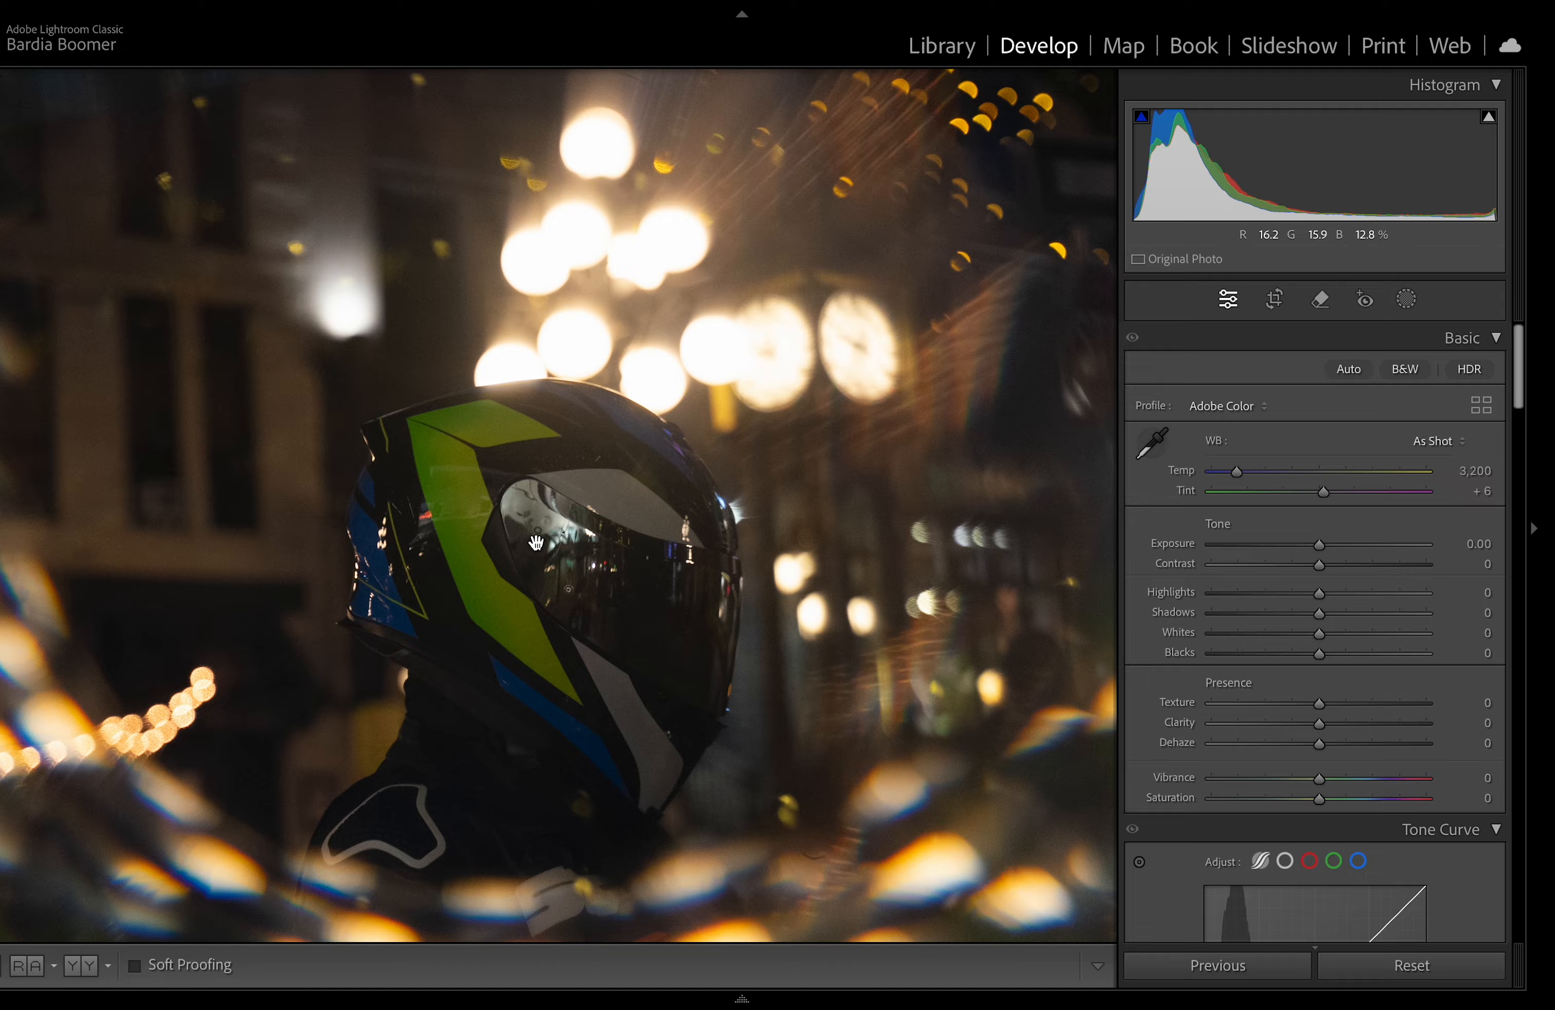
{"action": "left_click", "coordinate": [537, 543]}
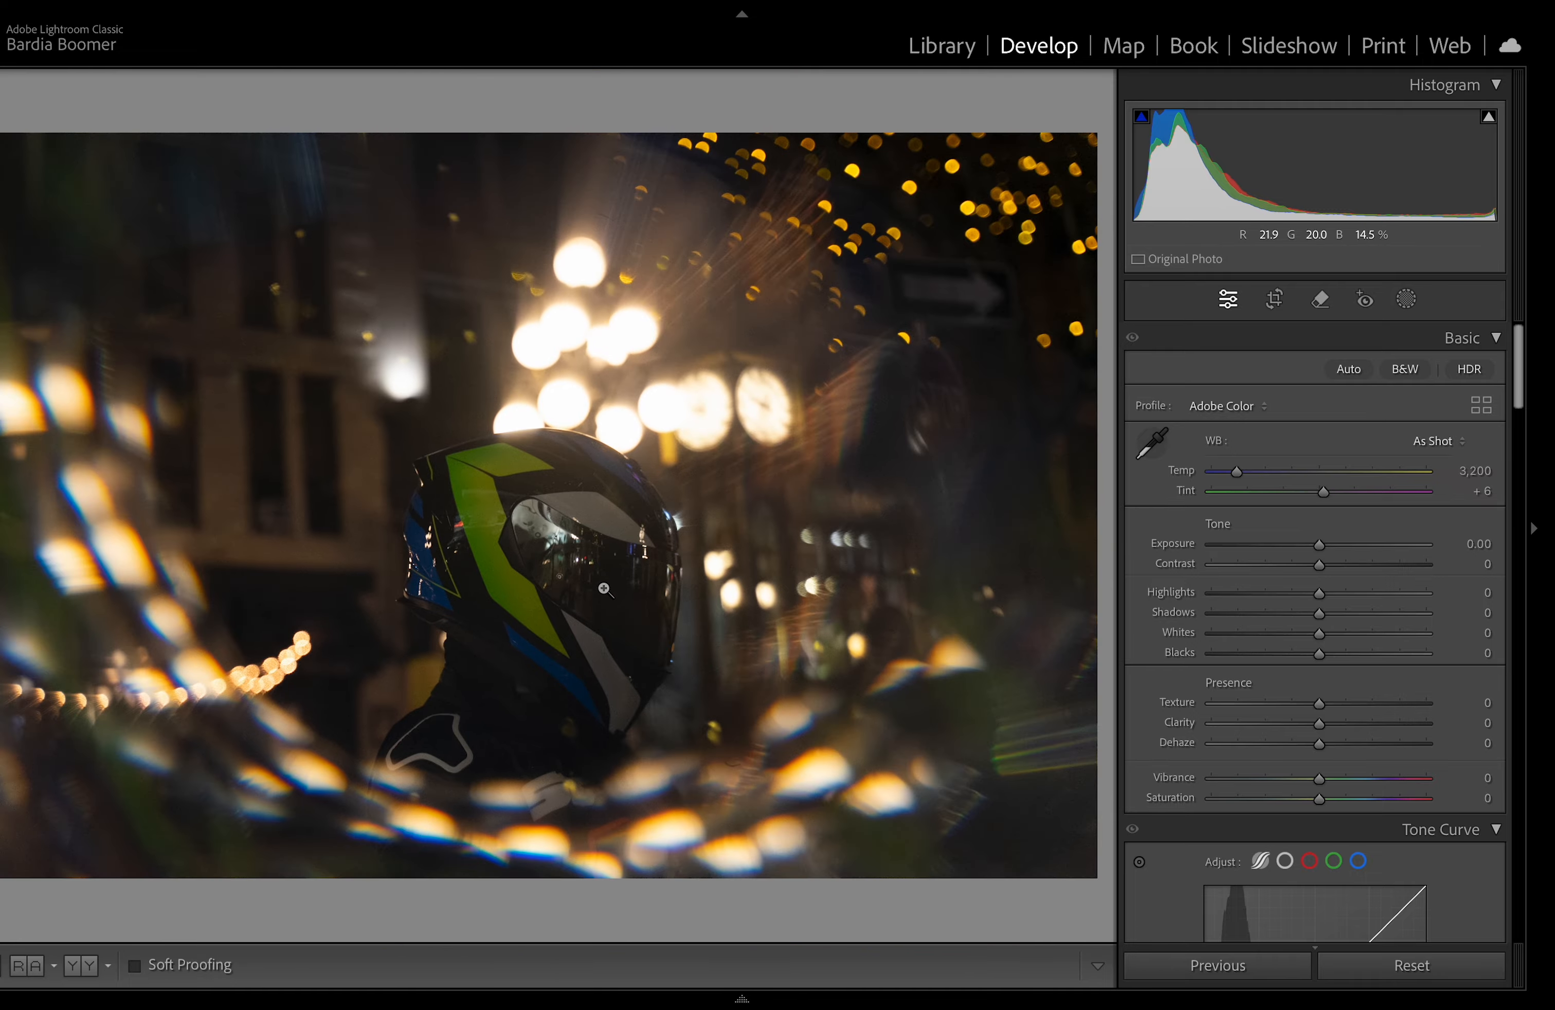
{"action": "left_click", "coordinate": [794, 785]}
{"action": "left_click_drag", "start_coordinate": [532, 838], "coordinate": [502, 801]}
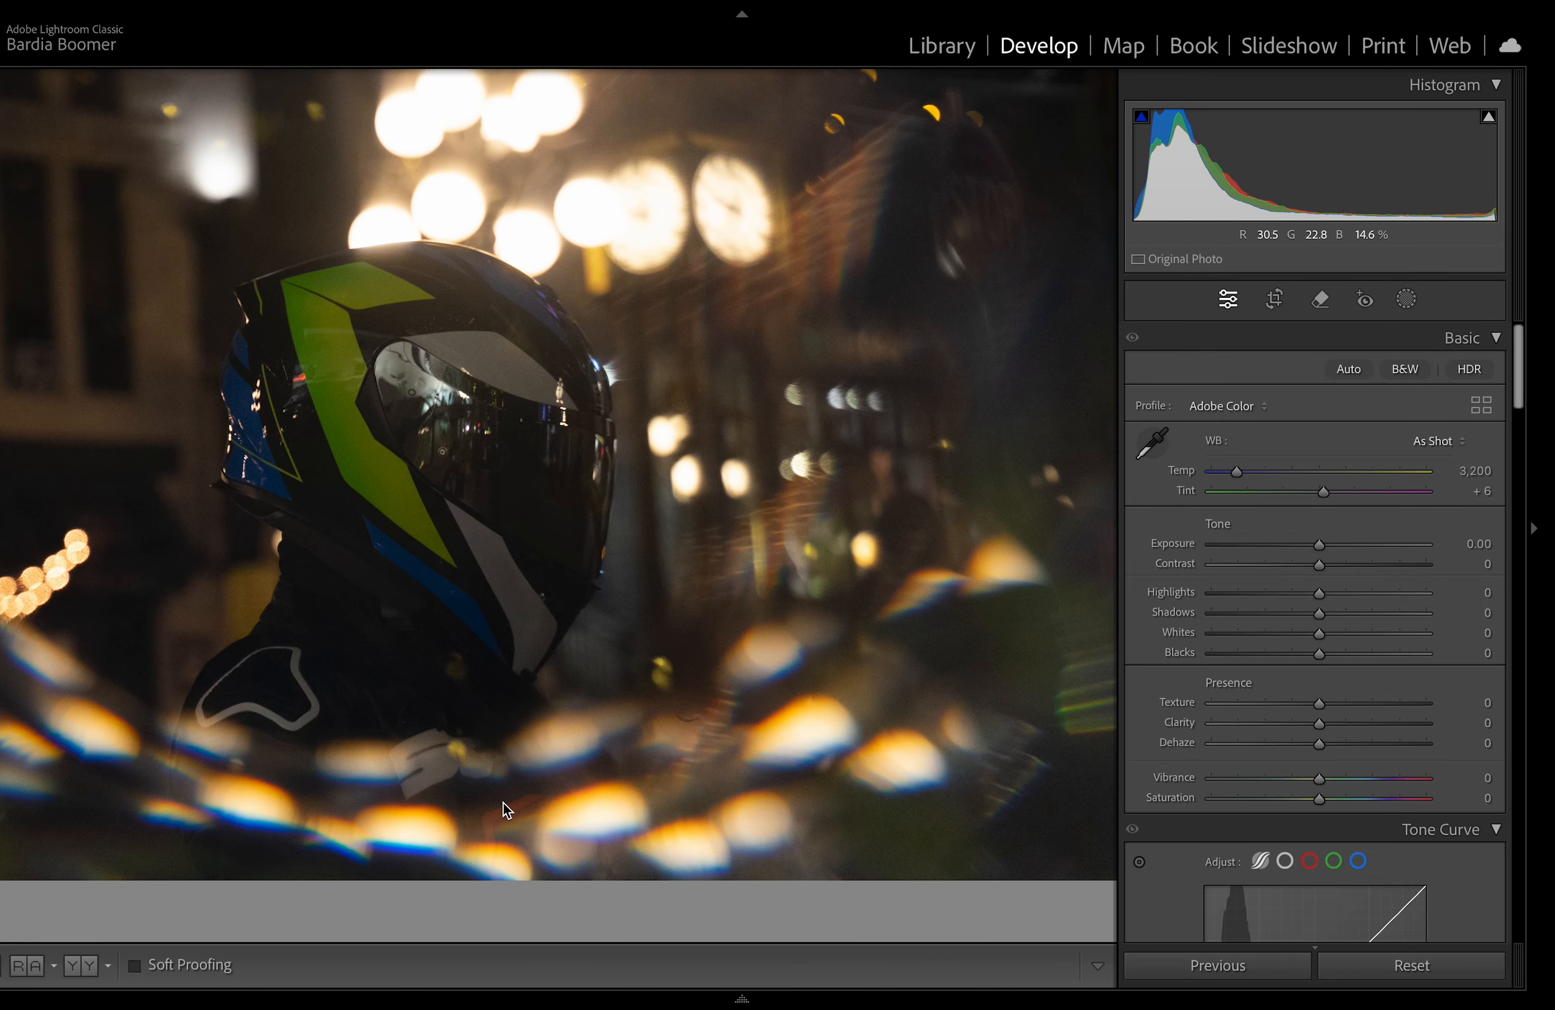
{"action": "key", "text": "super+equal"}
{"action": "key", "text": "super+equal"}
{"action": "left_click_drag", "start_coordinate": [708, 719], "coordinate": [859, 321]}
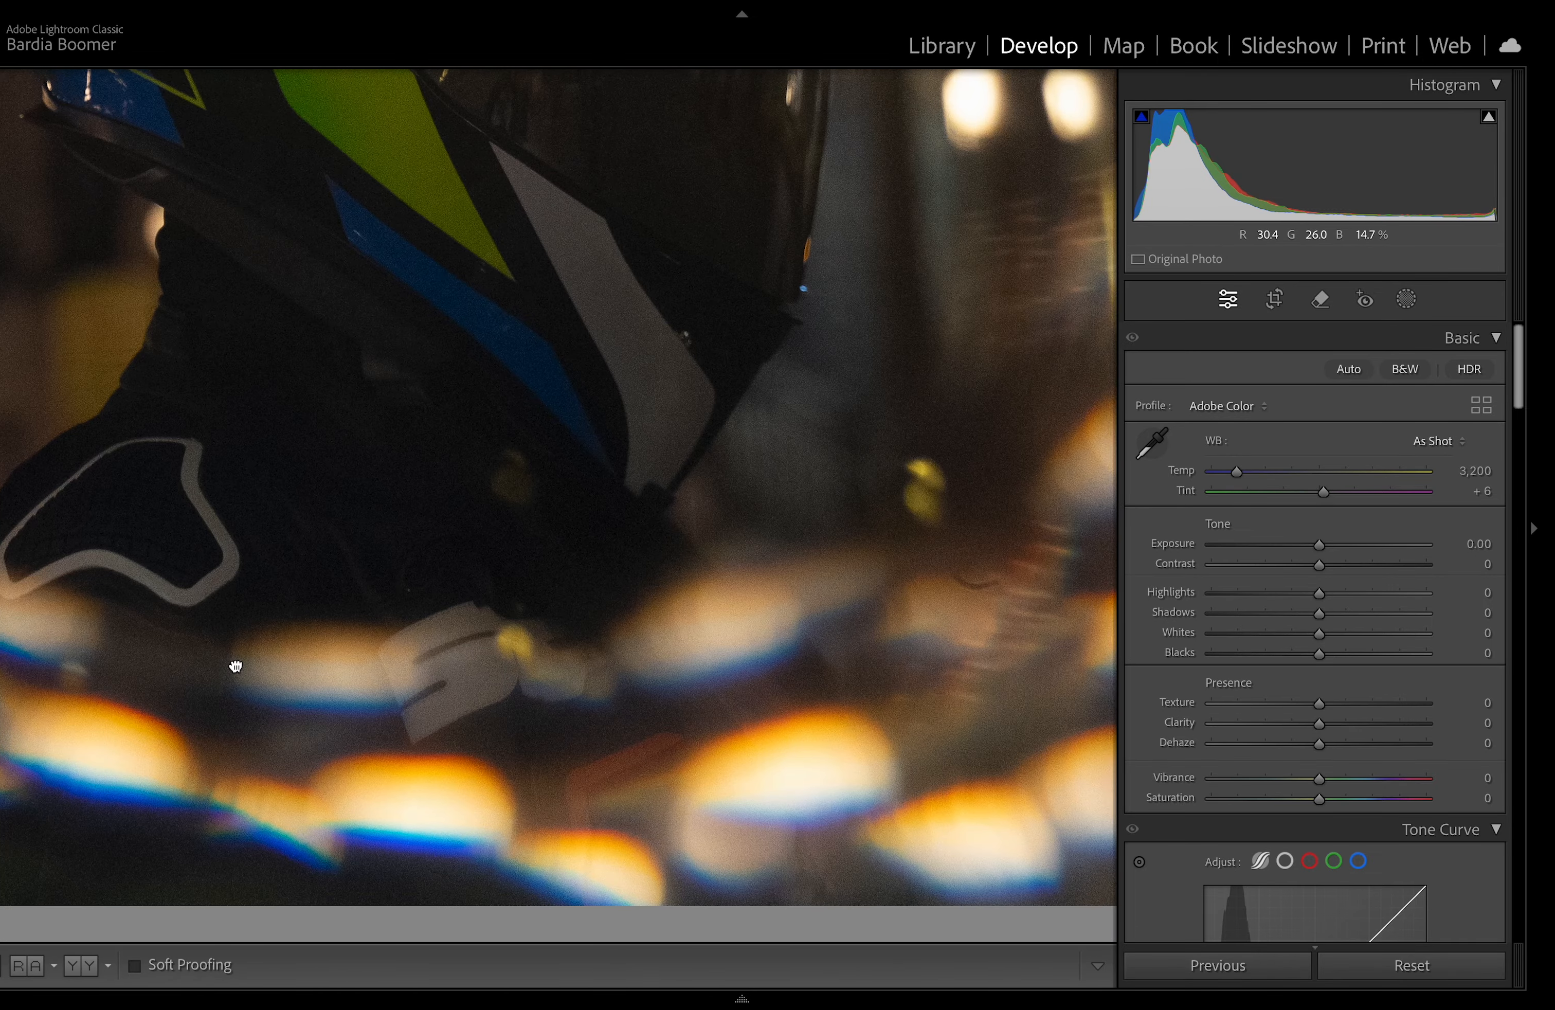
{"action": "left_click_drag", "start_coordinate": [236, 667], "coordinate": [692, 662]}
{"action": "left_click", "coordinate": [314, 602]}
{"action": "left_click", "coordinate": [138, 531]}
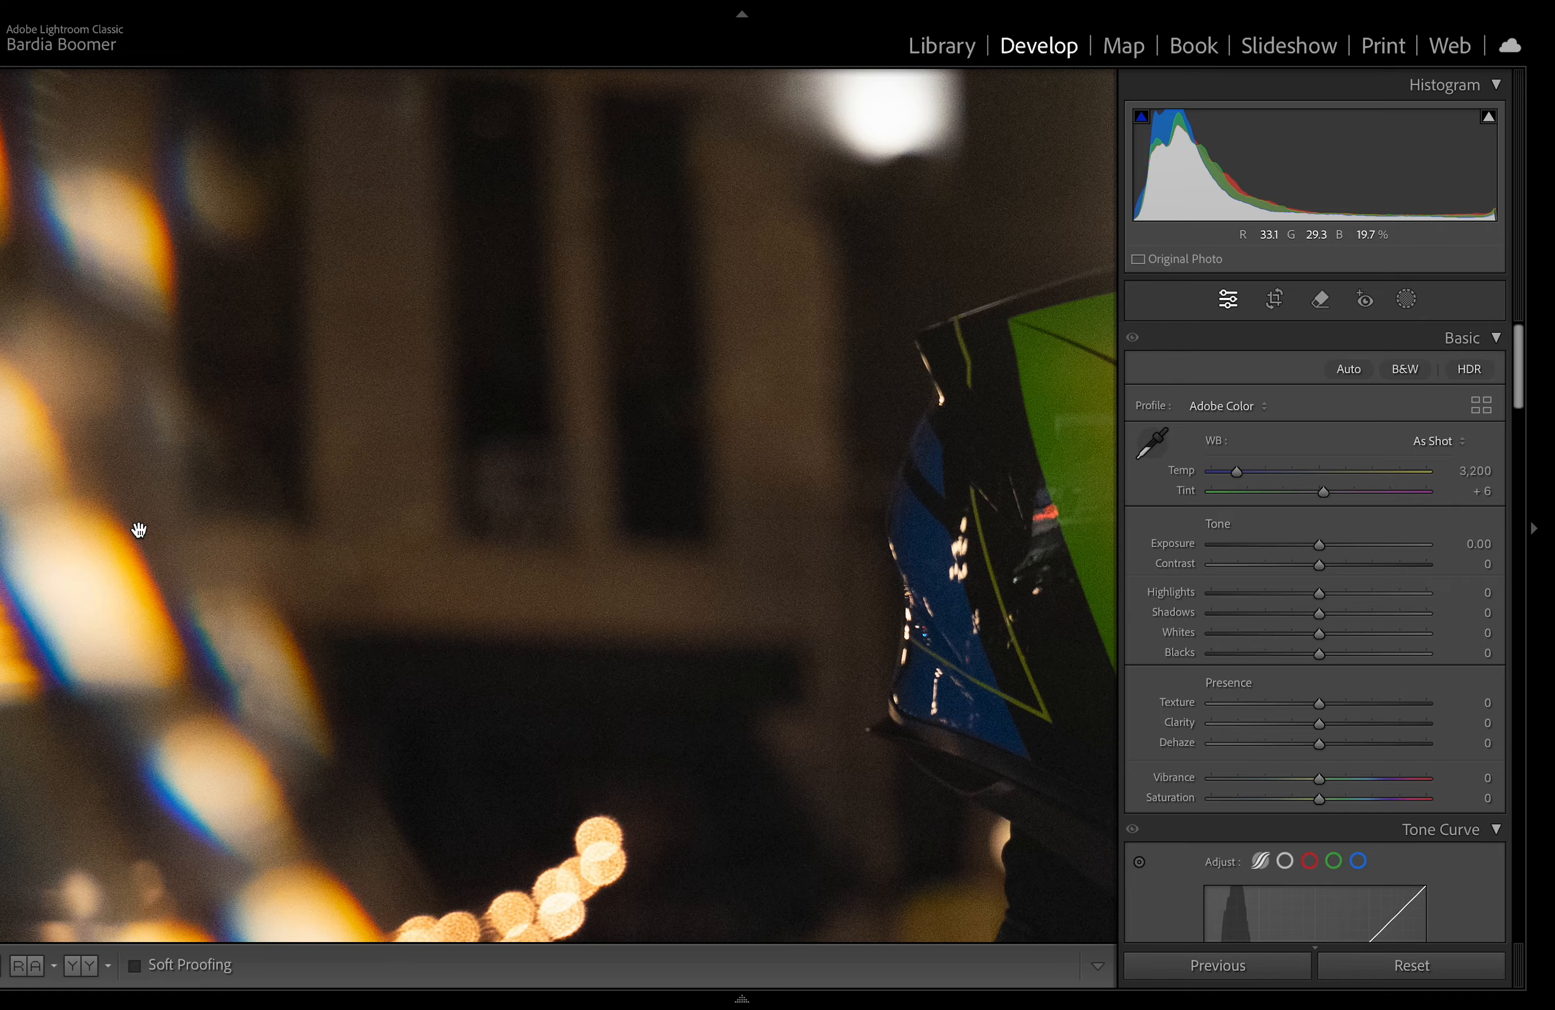
{"action": "left_click", "coordinate": [139, 531]}
{"action": "left_click", "coordinate": [273, 514]}
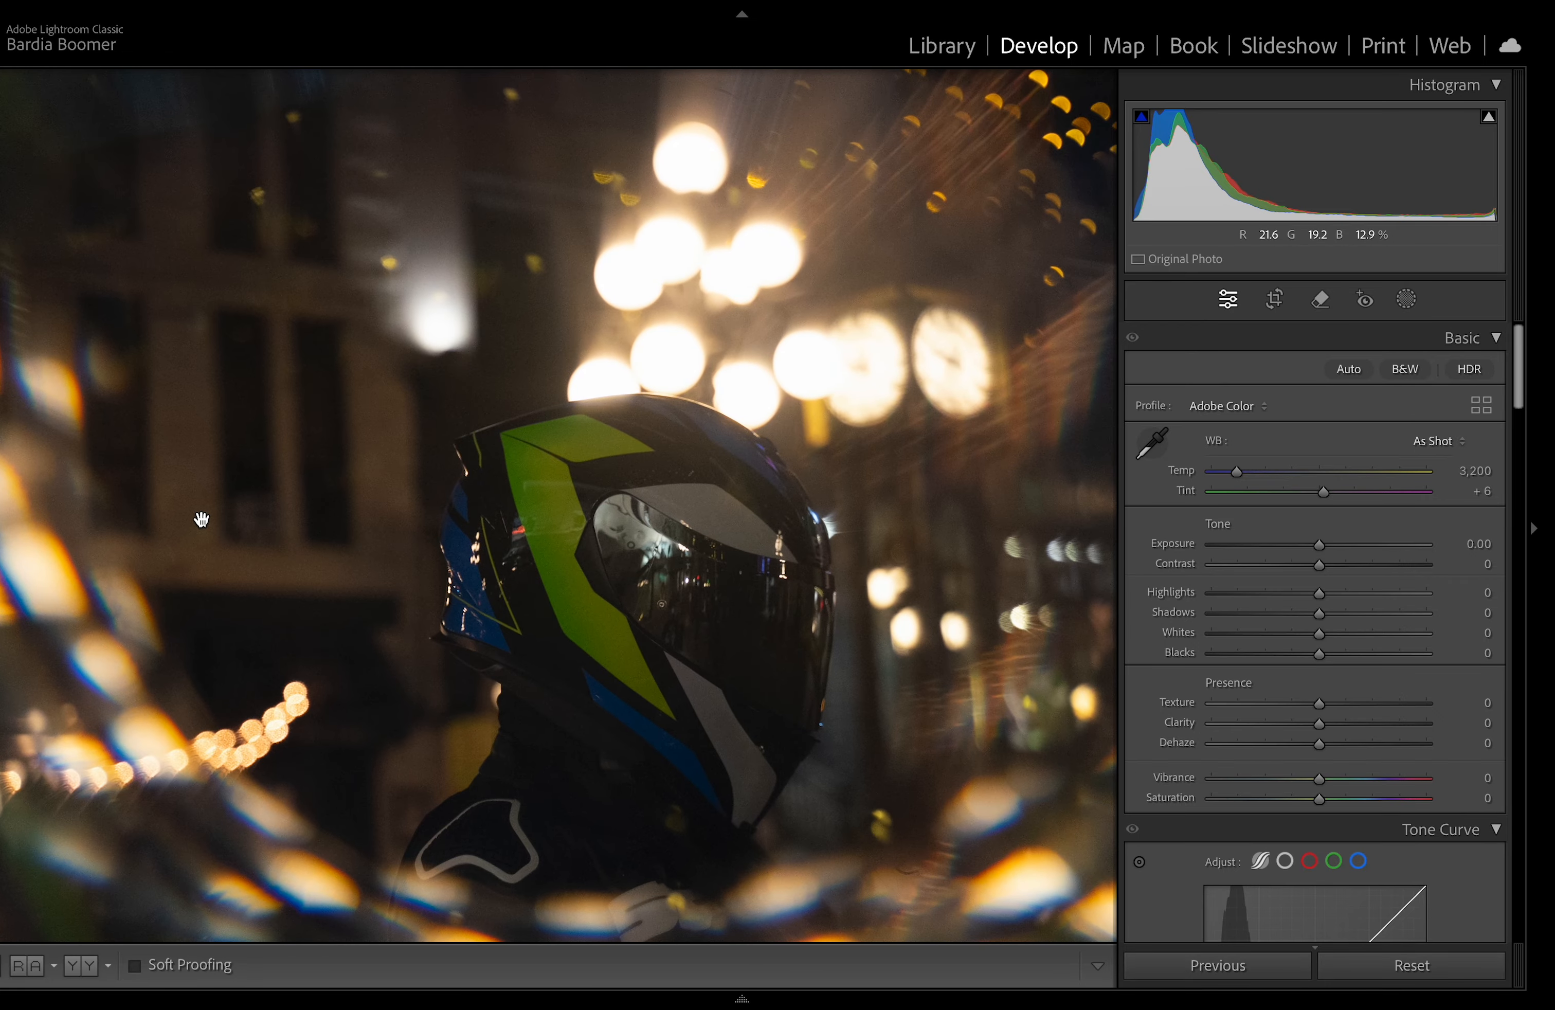
{"action": "key", "text": "super+equal"}
{"action": "left_click_drag", "start_coordinate": [201, 519], "coordinate": [322, 230]}
{"action": "left_click_drag", "start_coordinate": [747, 367], "coordinate": [283, 402]}
{"action": "left_click_drag", "start_coordinate": [842, 285], "coordinate": [745, 758]}
{"action": "left_click", "coordinate": [780, 590]}
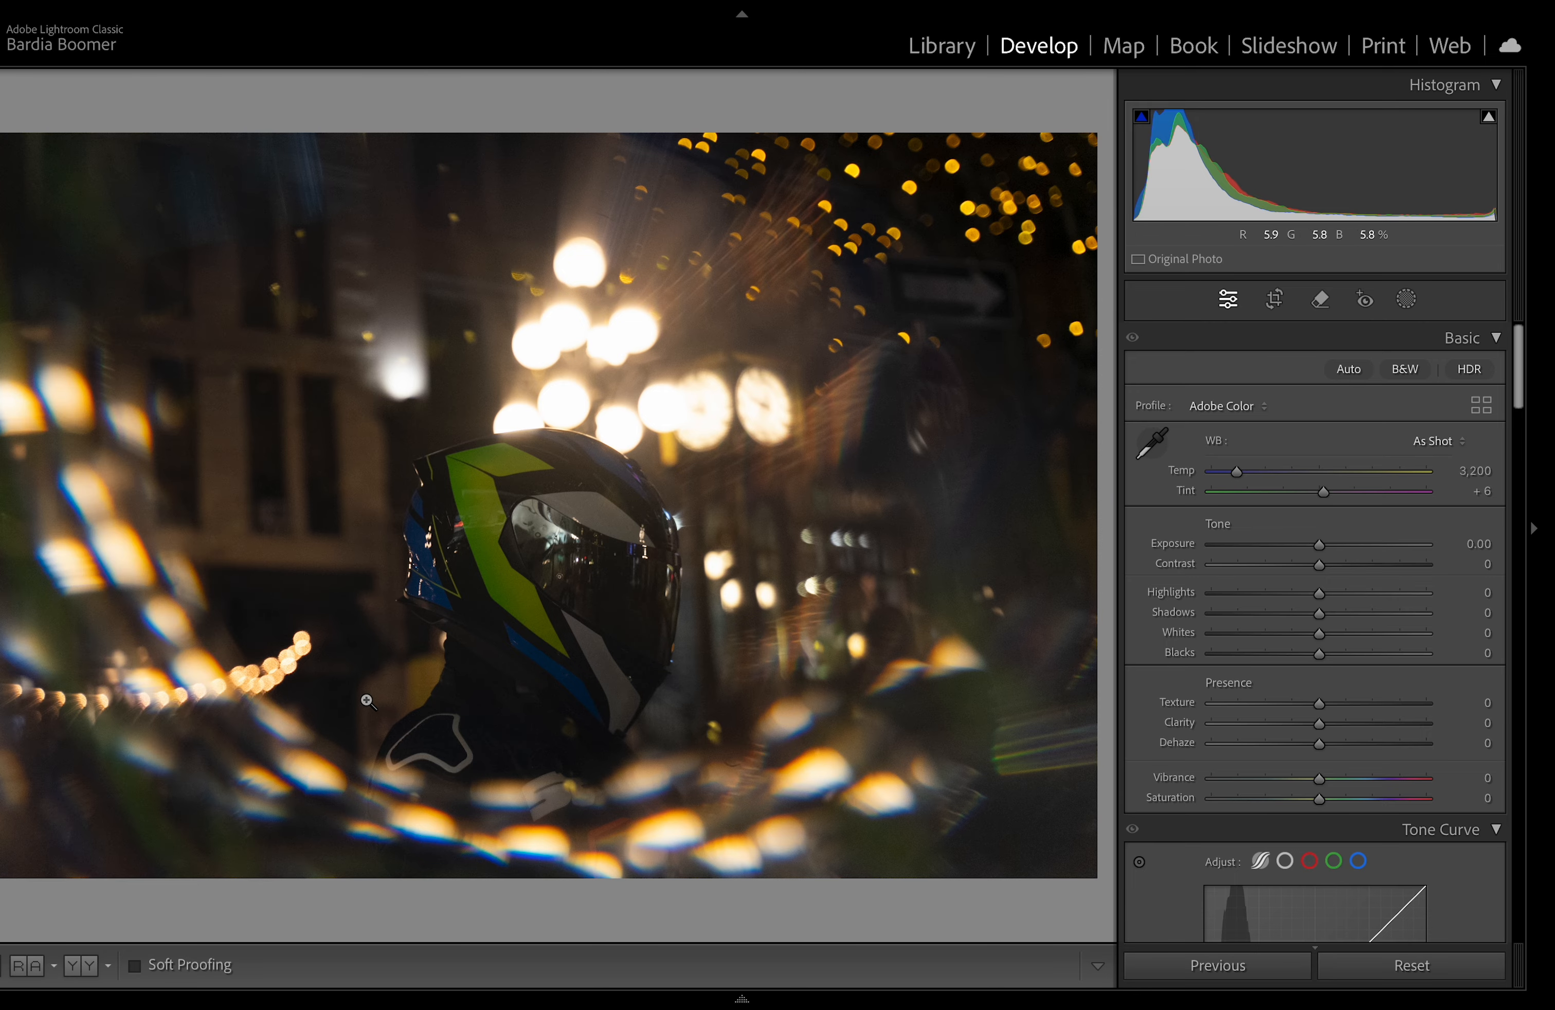
{"action": "left_click", "coordinate": [702, 791]}
{"action": "left_click", "coordinate": [699, 791]}
{"action": "left_click", "coordinate": [466, 546]}
{"action": "left_click", "coordinate": [385, 583]}
Step: Convert the photo to black and white and set highlights to +55 and shadows to -55
{"action": "left_click", "coordinate": [1406, 371]}
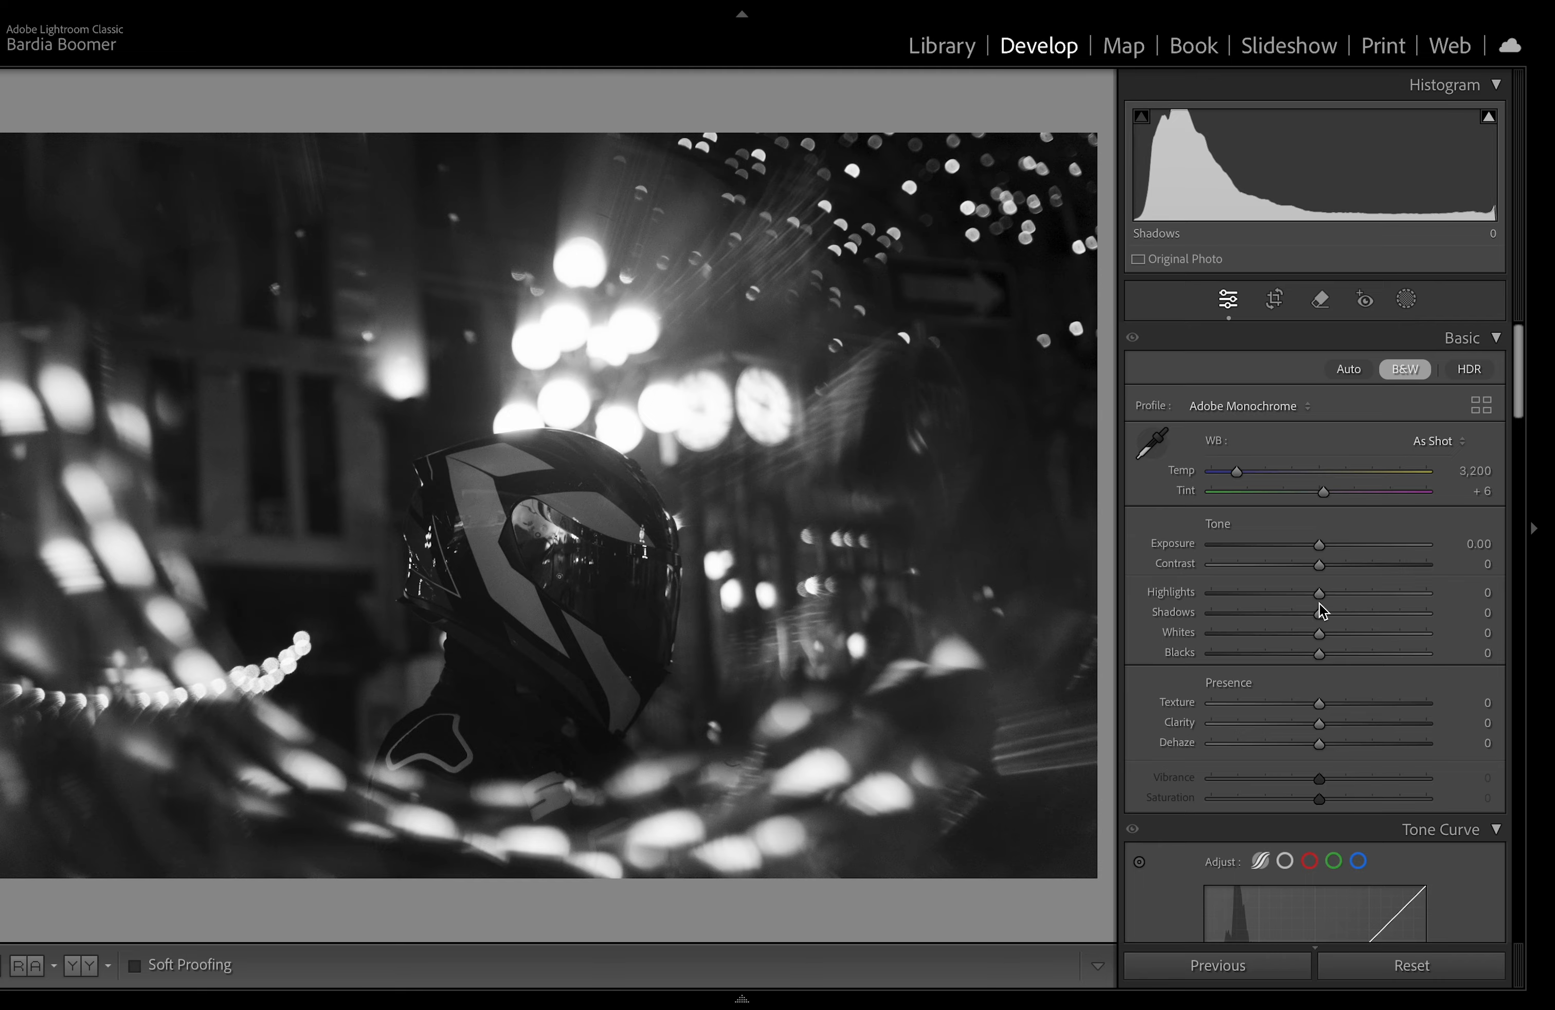
{"action": "left_click_drag", "start_coordinate": [1319, 598], "coordinate": [1256, 615]}
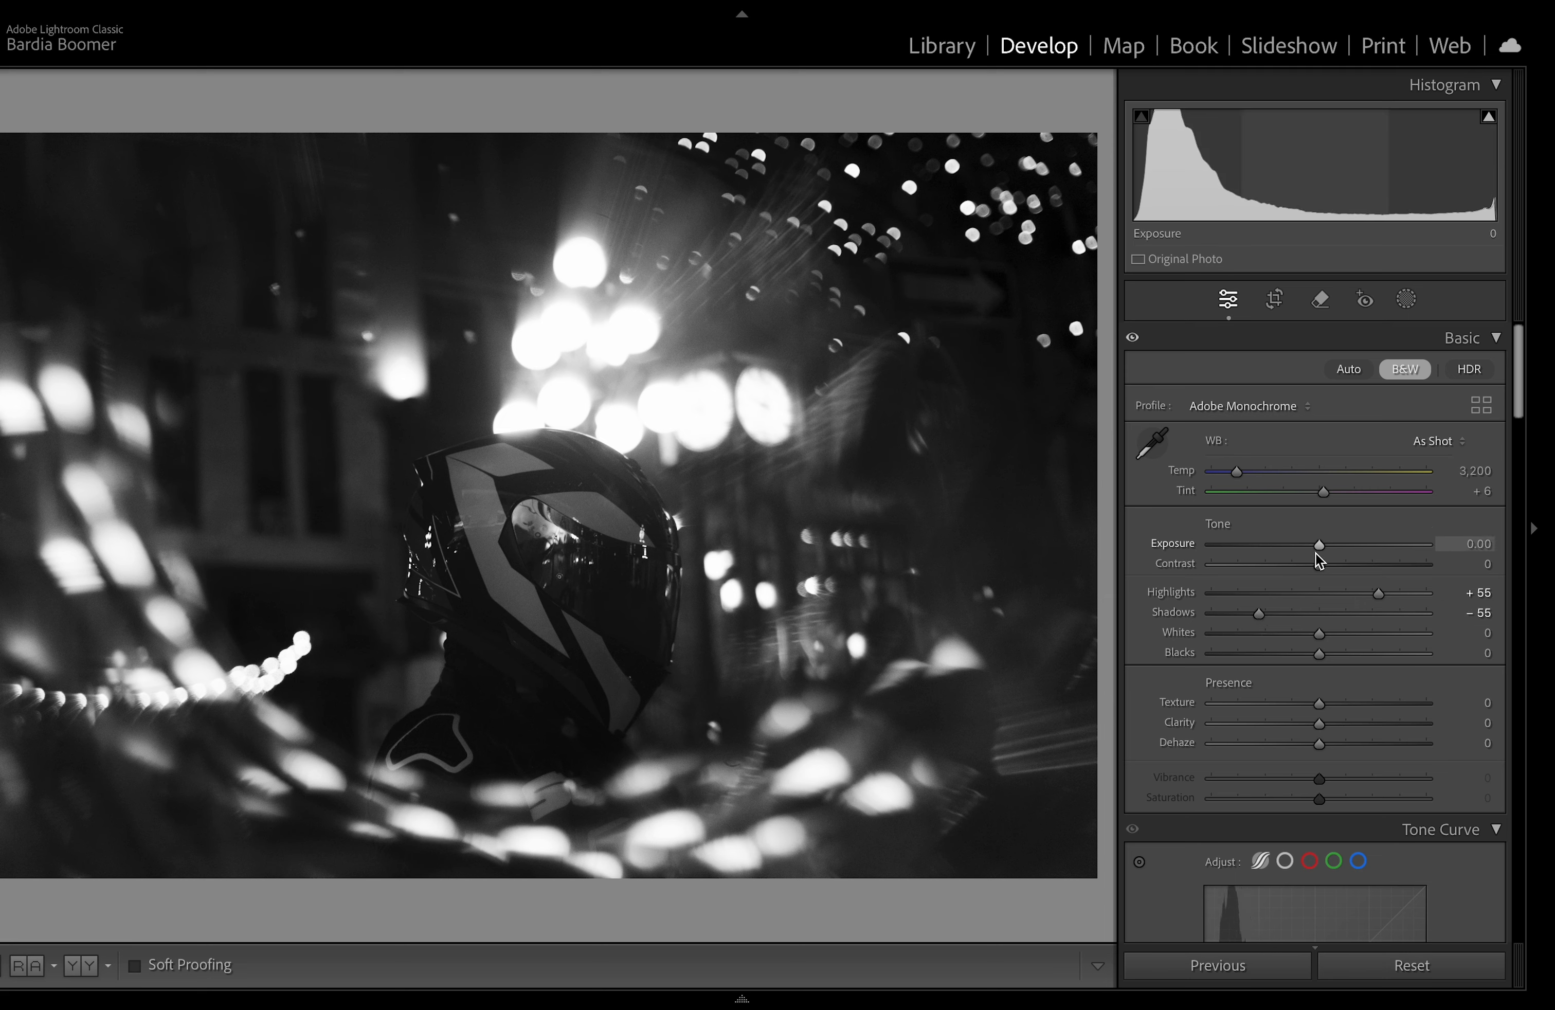
{"action": "left_click_drag", "start_coordinate": [1316, 550], "coordinate": [1321, 547]}
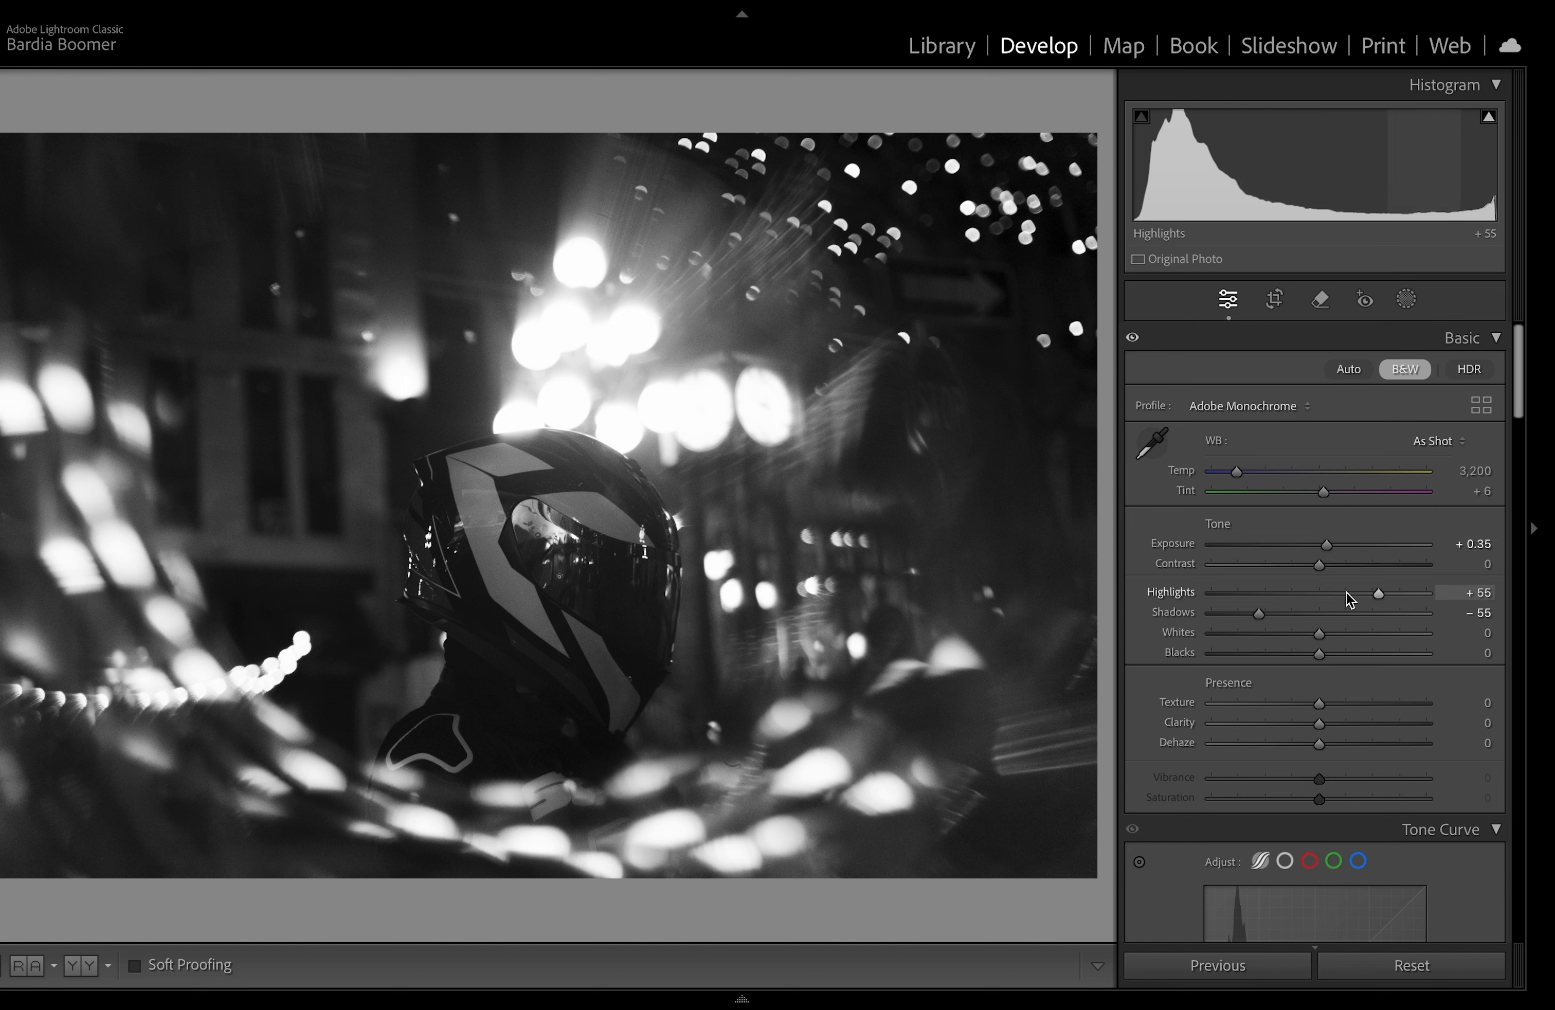
{"action": "double_click", "coordinate": [1326, 546]}
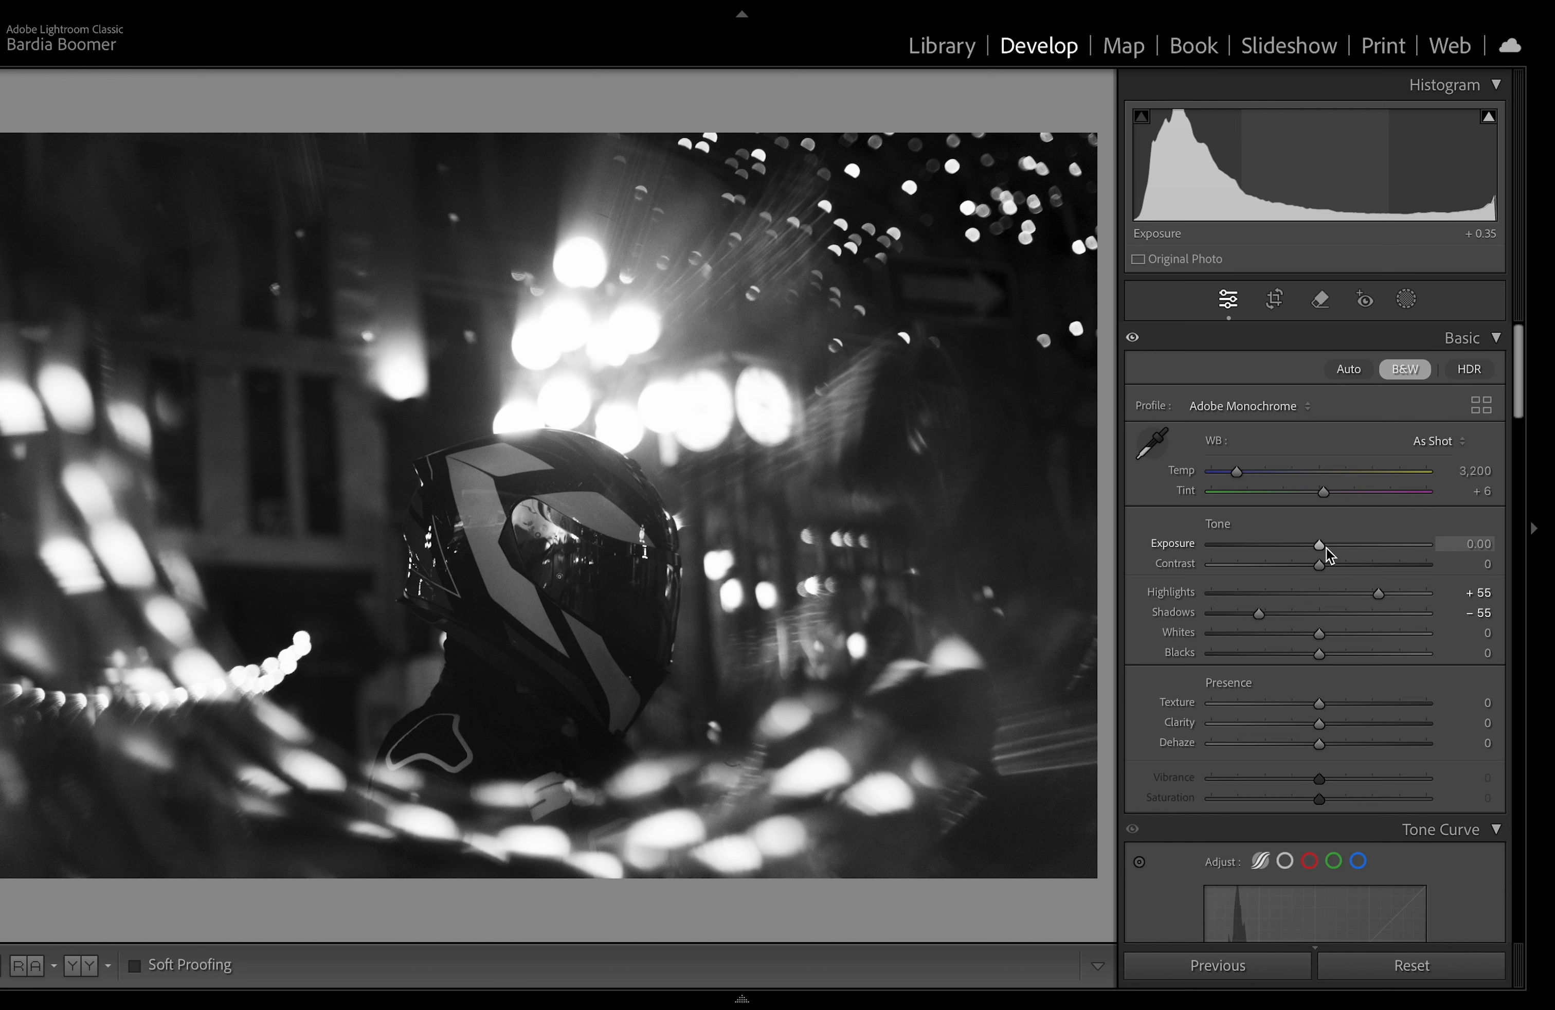
Step: Raise the whites to +11 in the basic panel
{"action": "scroll", "coordinate": [1326, 658], "scroll_direction": "down", "scroll_amount": 1}
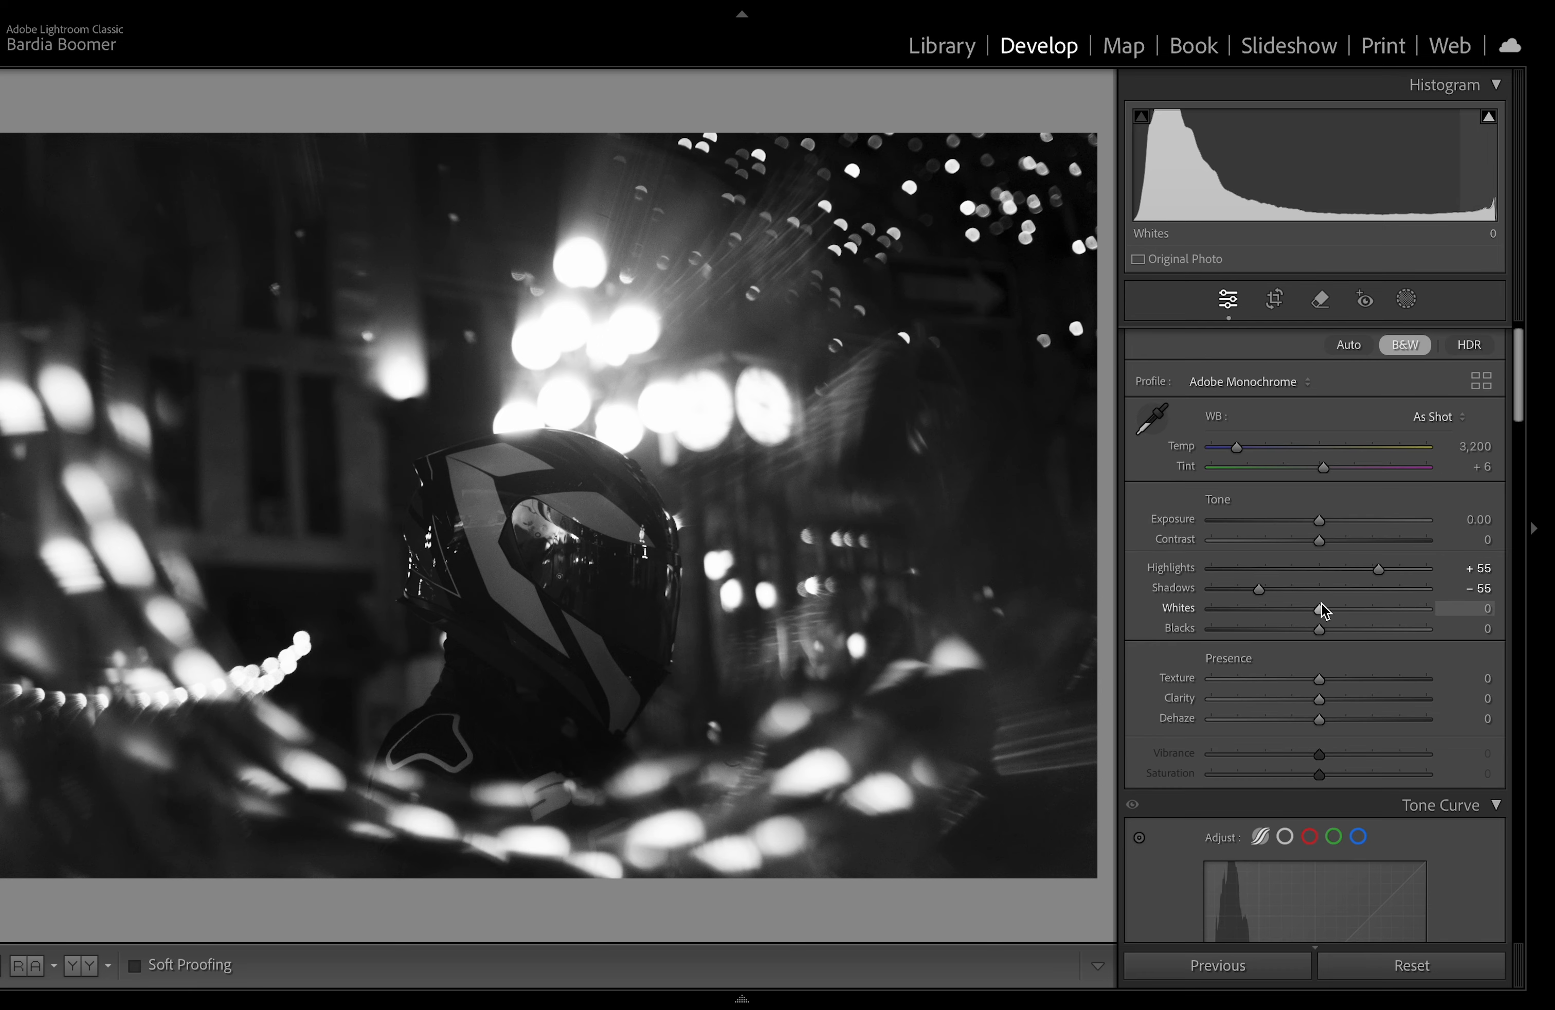
{"action": "left_click_drag", "start_coordinate": [1341, 610], "coordinate": [1307, 712]}
Step: Lower clarity to -44 and raise texture to about +22
{"action": "scroll", "coordinate": [1335, 639], "scroll_direction": "down", "scroll_amount": 1}
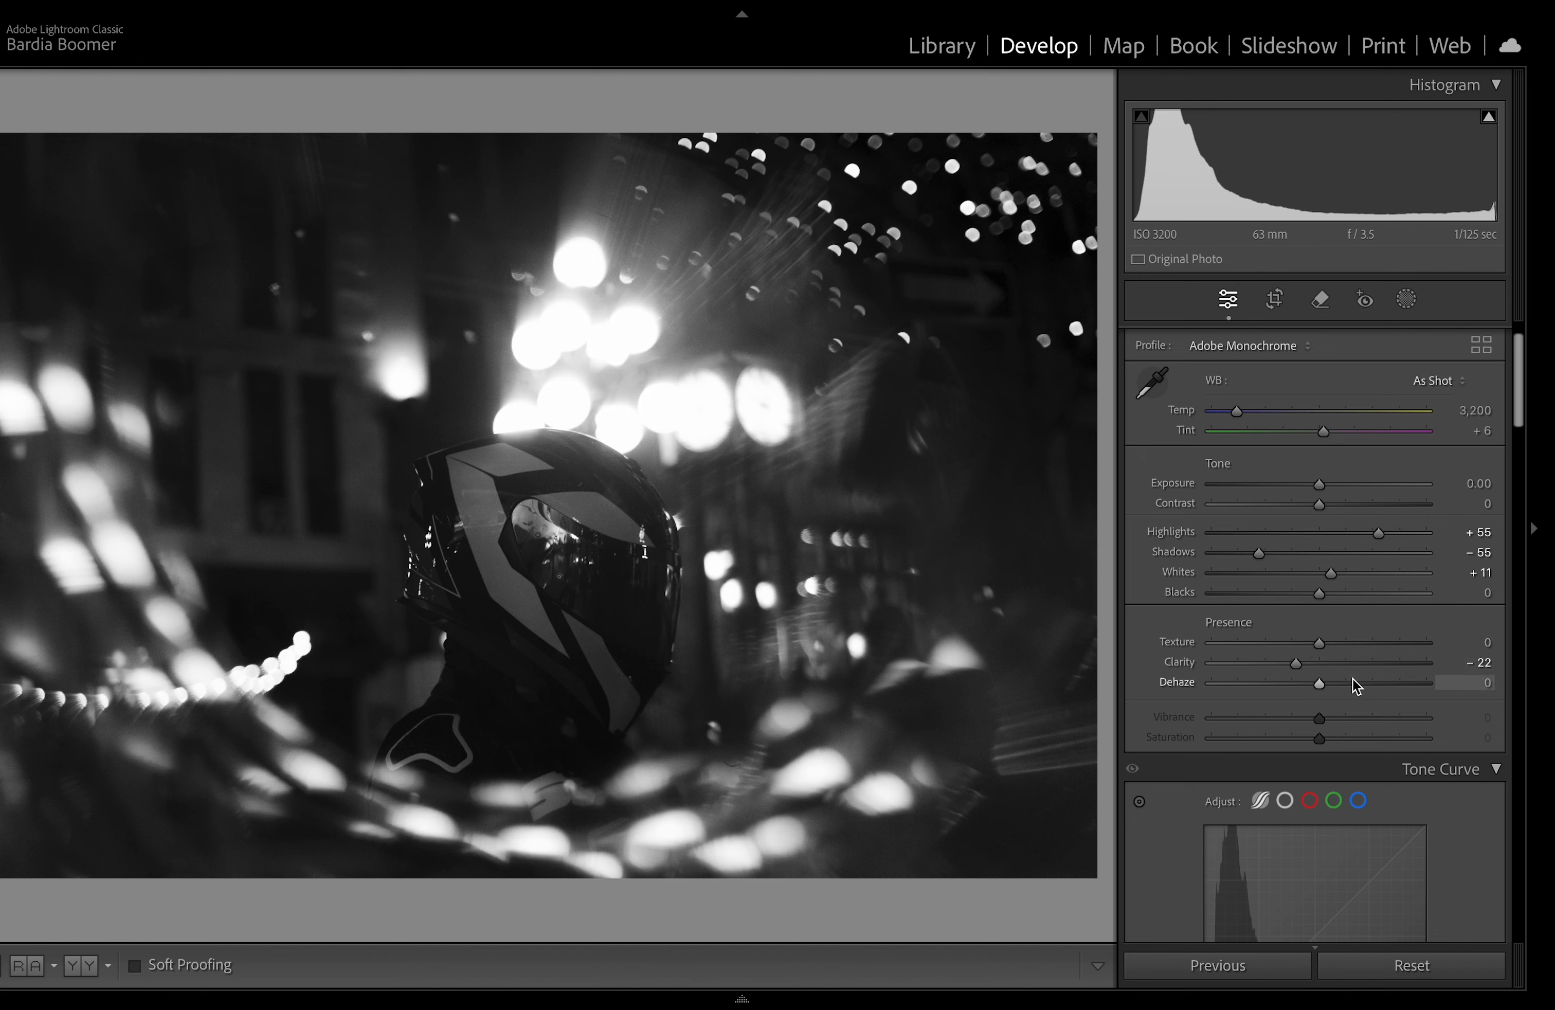
{"action": "scroll", "coordinate": [1294, 695], "scroll_direction": "down", "scroll_amount": 1}
{"action": "left_click_drag", "start_coordinate": [1294, 620], "coordinate": [1272, 628]}
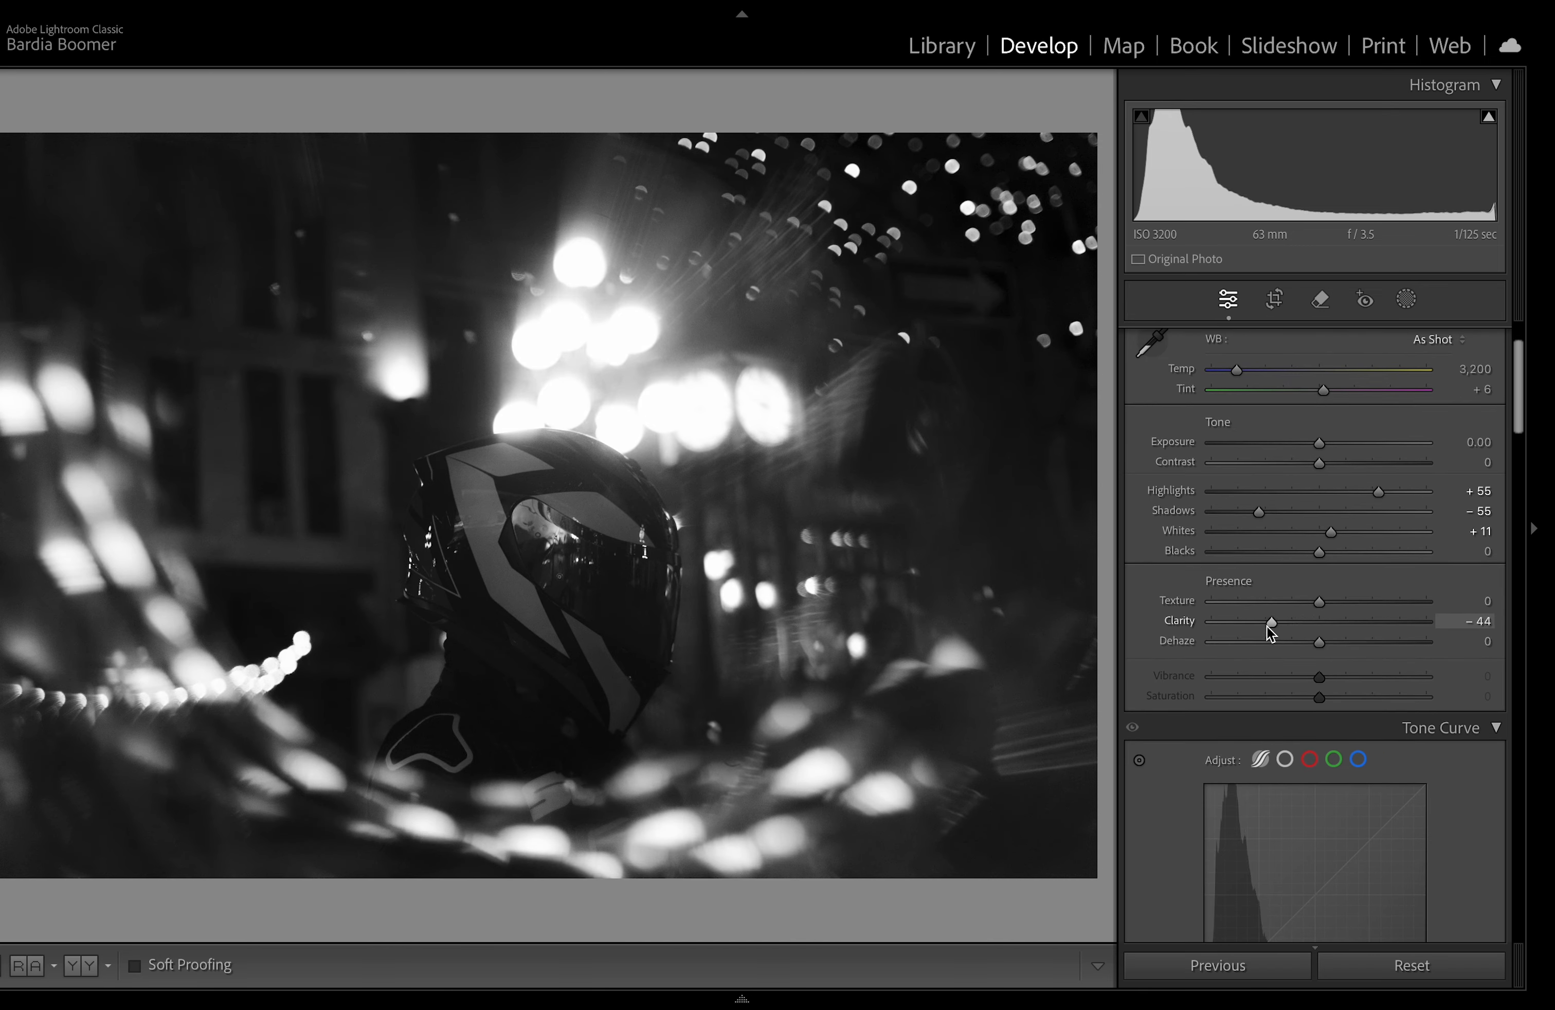
{"action": "left_click_drag", "start_coordinate": [1320, 602], "coordinate": [1344, 609]}
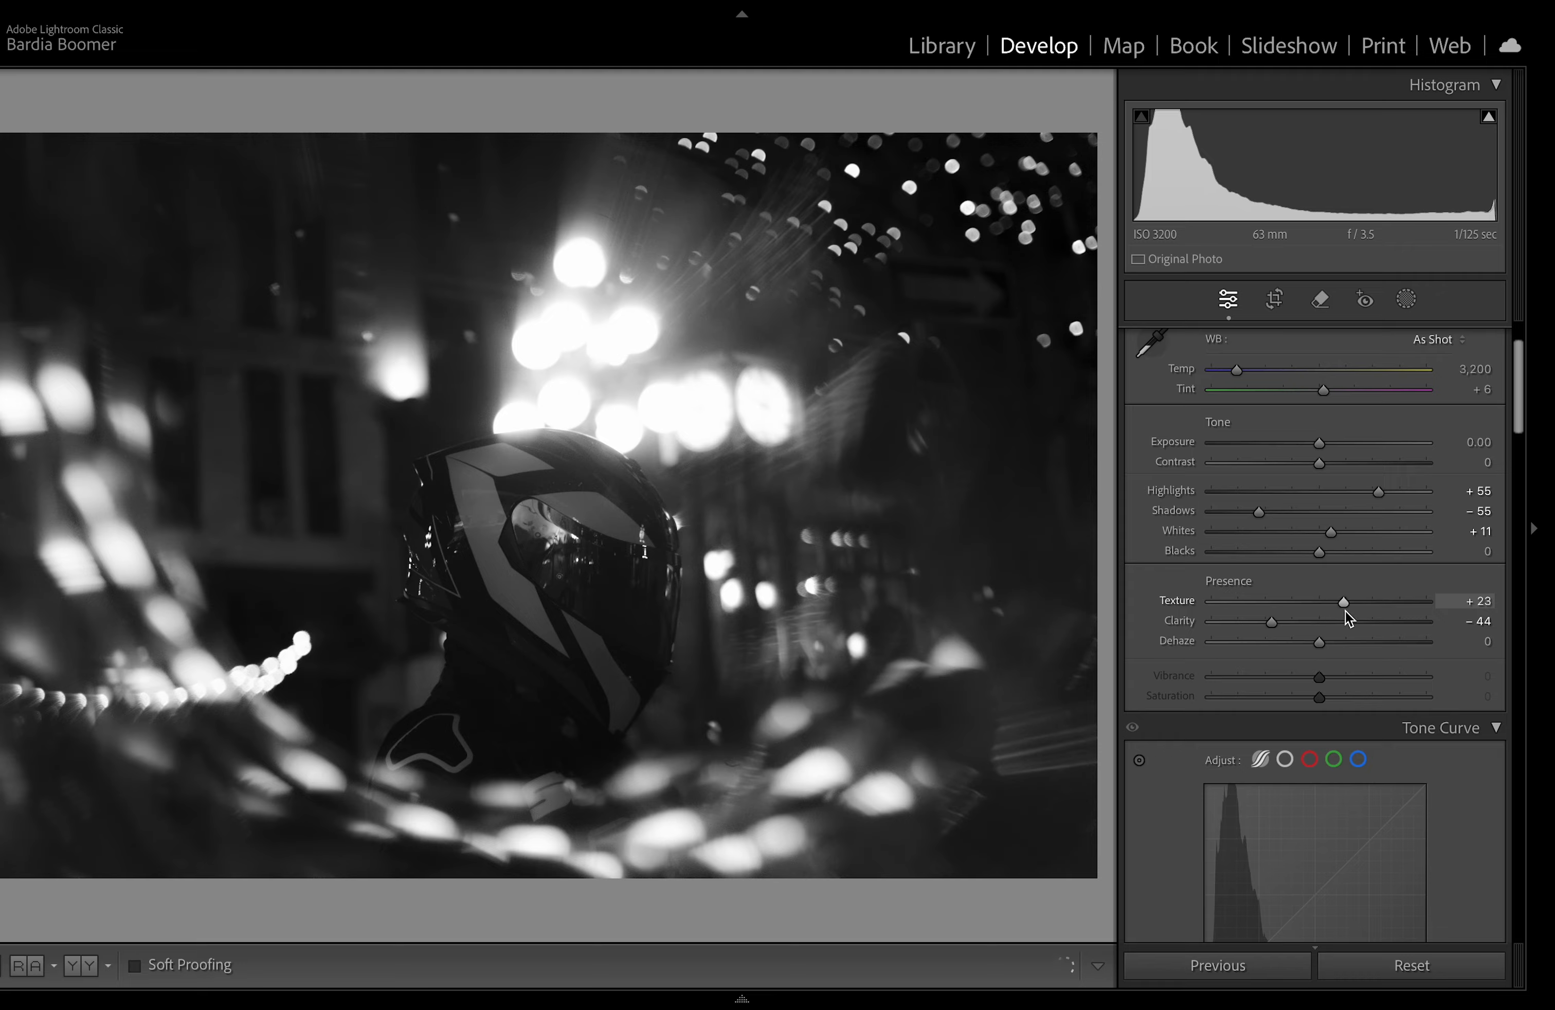
Step: Switch the photo from black and white back to the Adobe Color profile
{"action": "scroll", "coordinate": [1345, 652], "scroll_direction": "down", "scroll_amount": 5}
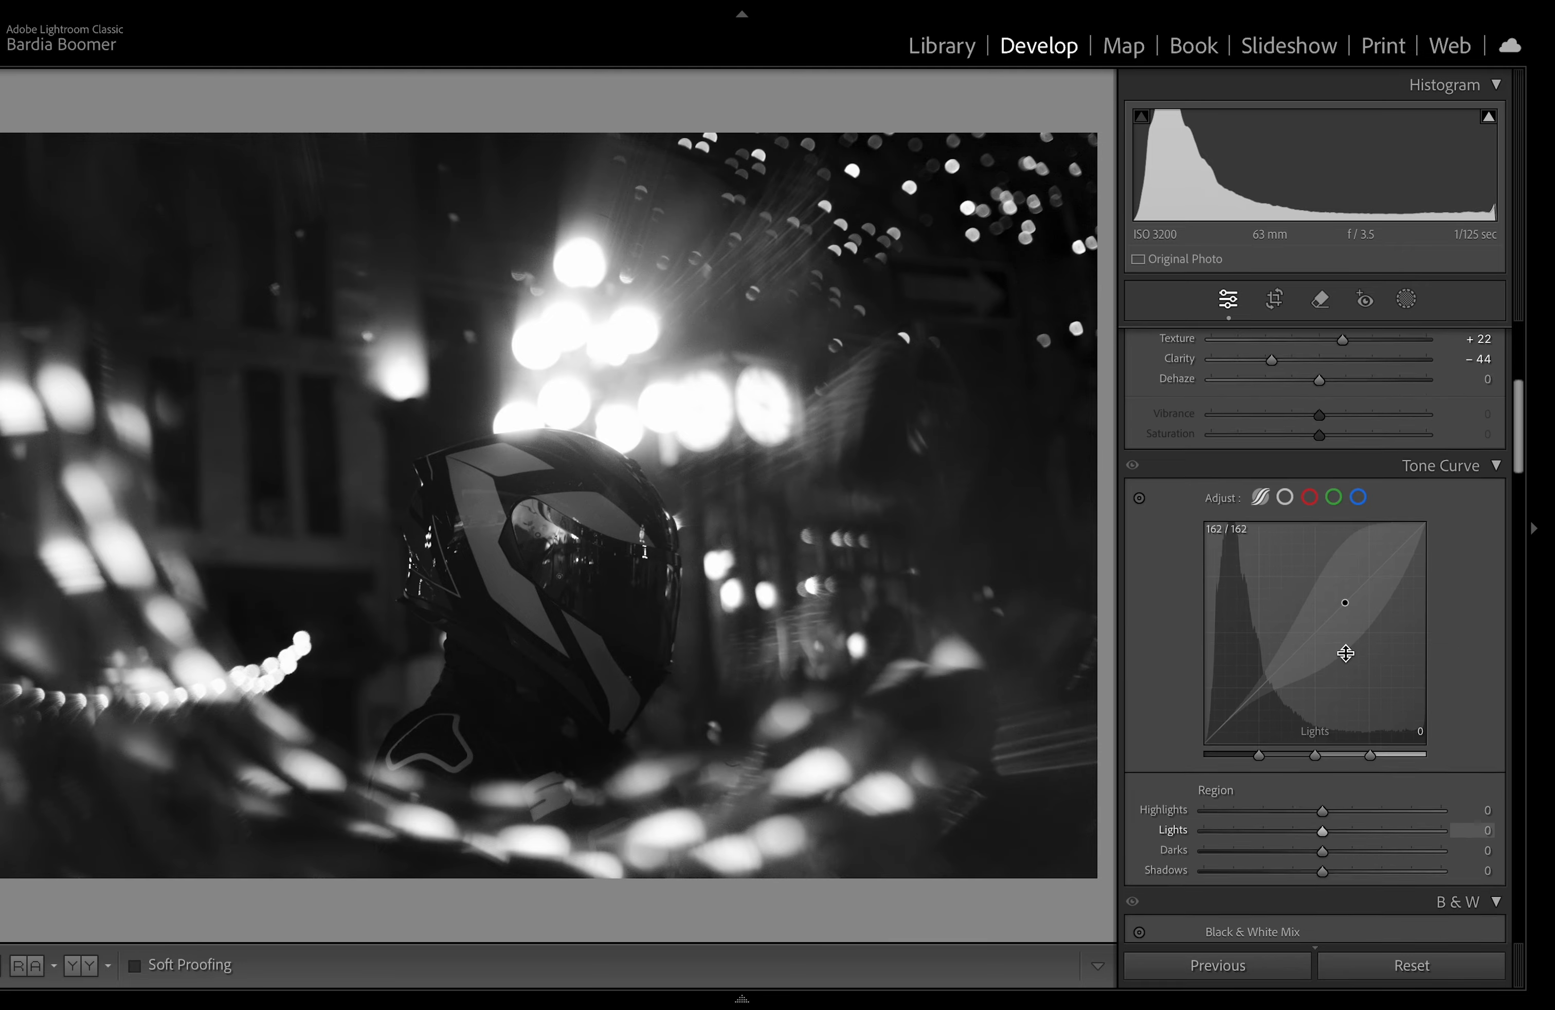
{"action": "scroll", "coordinate": [1345, 652], "scroll_direction": "down", "scroll_amount": 10}
{"action": "scroll", "coordinate": [1345, 653], "scroll_direction": "up", "scroll_amount": 15}
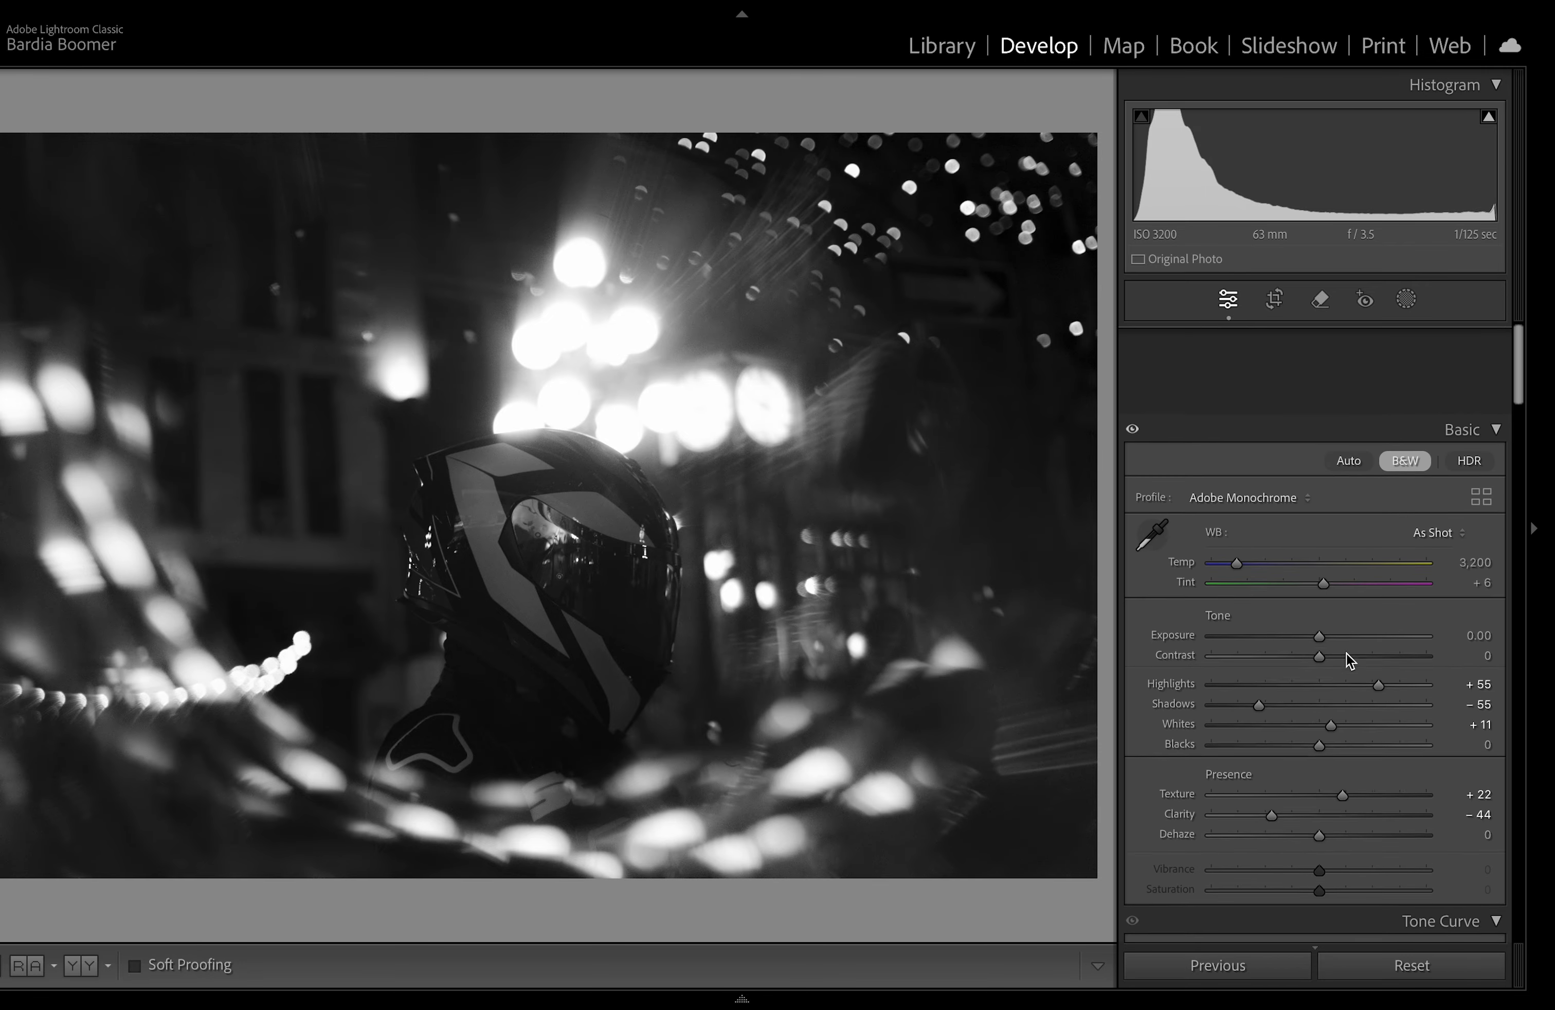
{"action": "left_click", "coordinate": [1405, 370]}
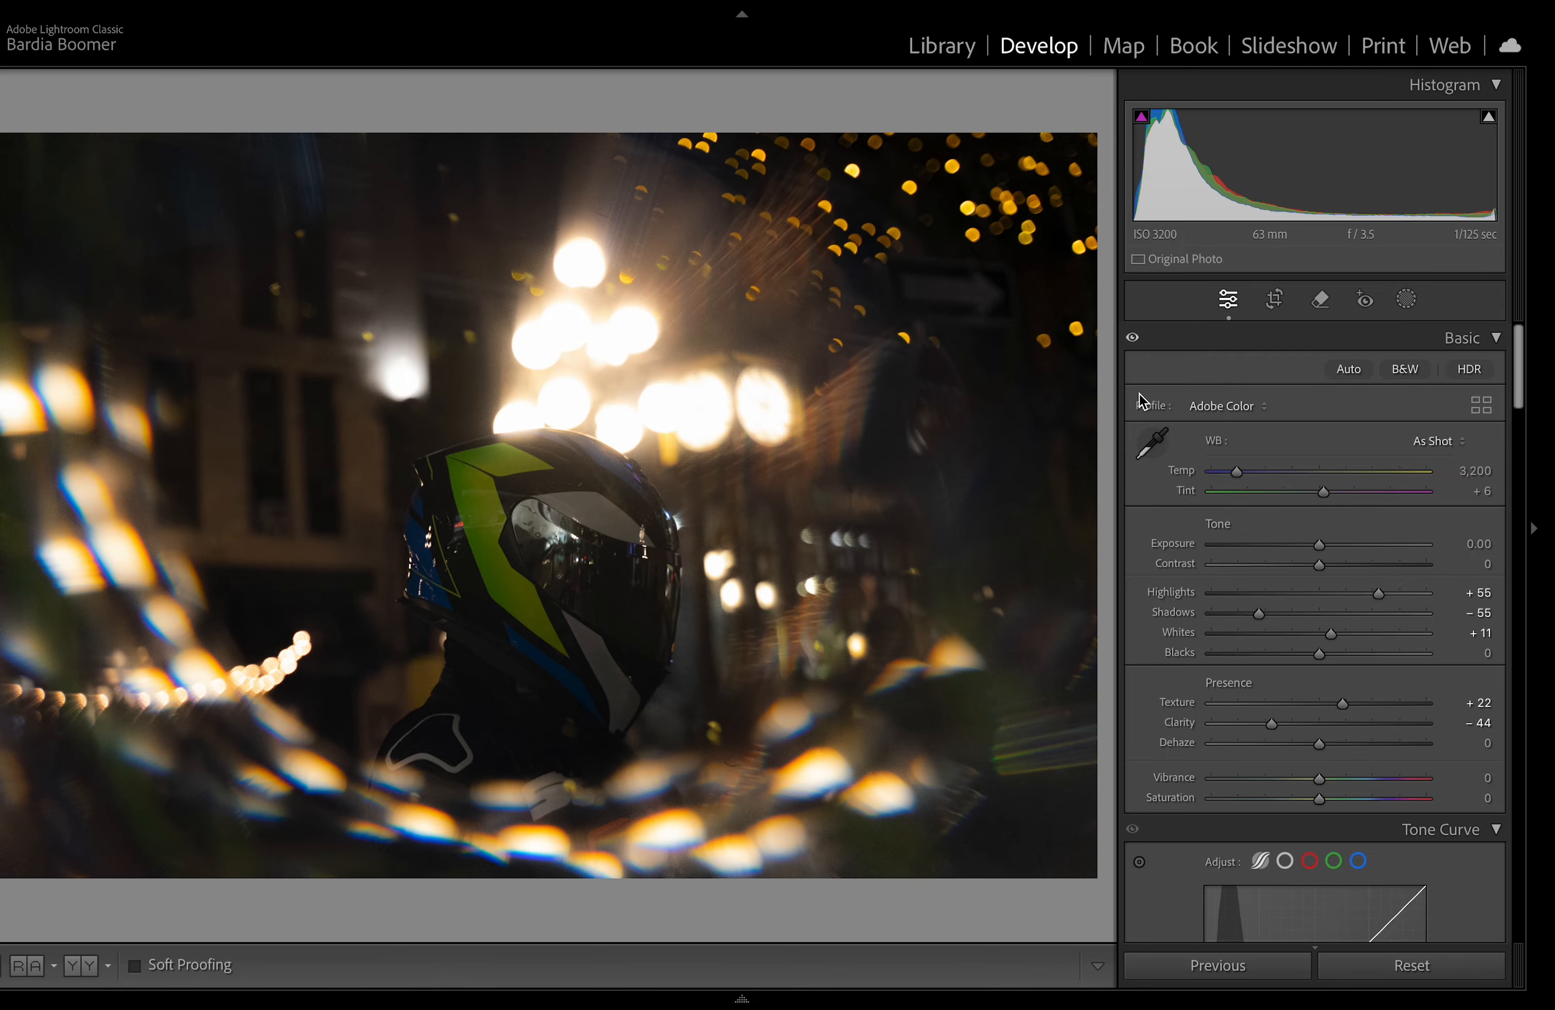
Step: Compare the before and after views zoomed in on the helmet and lights
{"action": "key", "text": "y"}
{"action": "left_click", "coordinate": [868, 507]}
{"action": "left_click", "coordinate": [858, 514]}
{"action": "left_click", "coordinate": [851, 494]}
{"action": "left_click_drag", "start_coordinate": [851, 495], "coordinate": [795, 606]}
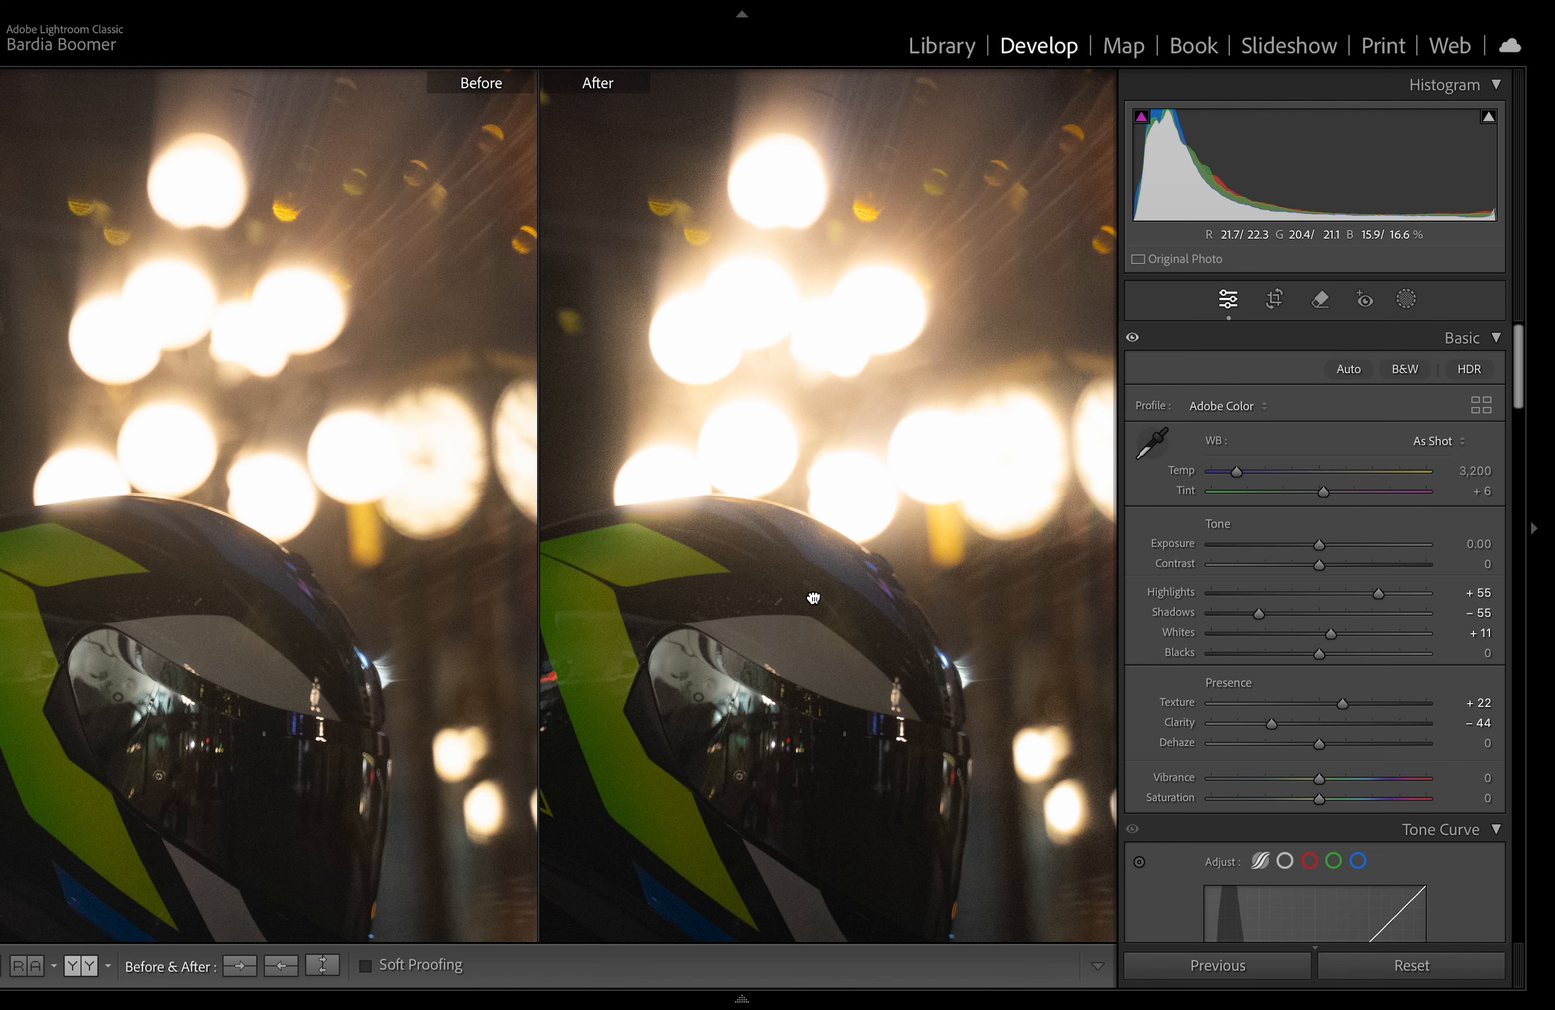
{"action": "left_click", "coordinate": [810, 602]}
{"action": "key", "text": "y"}
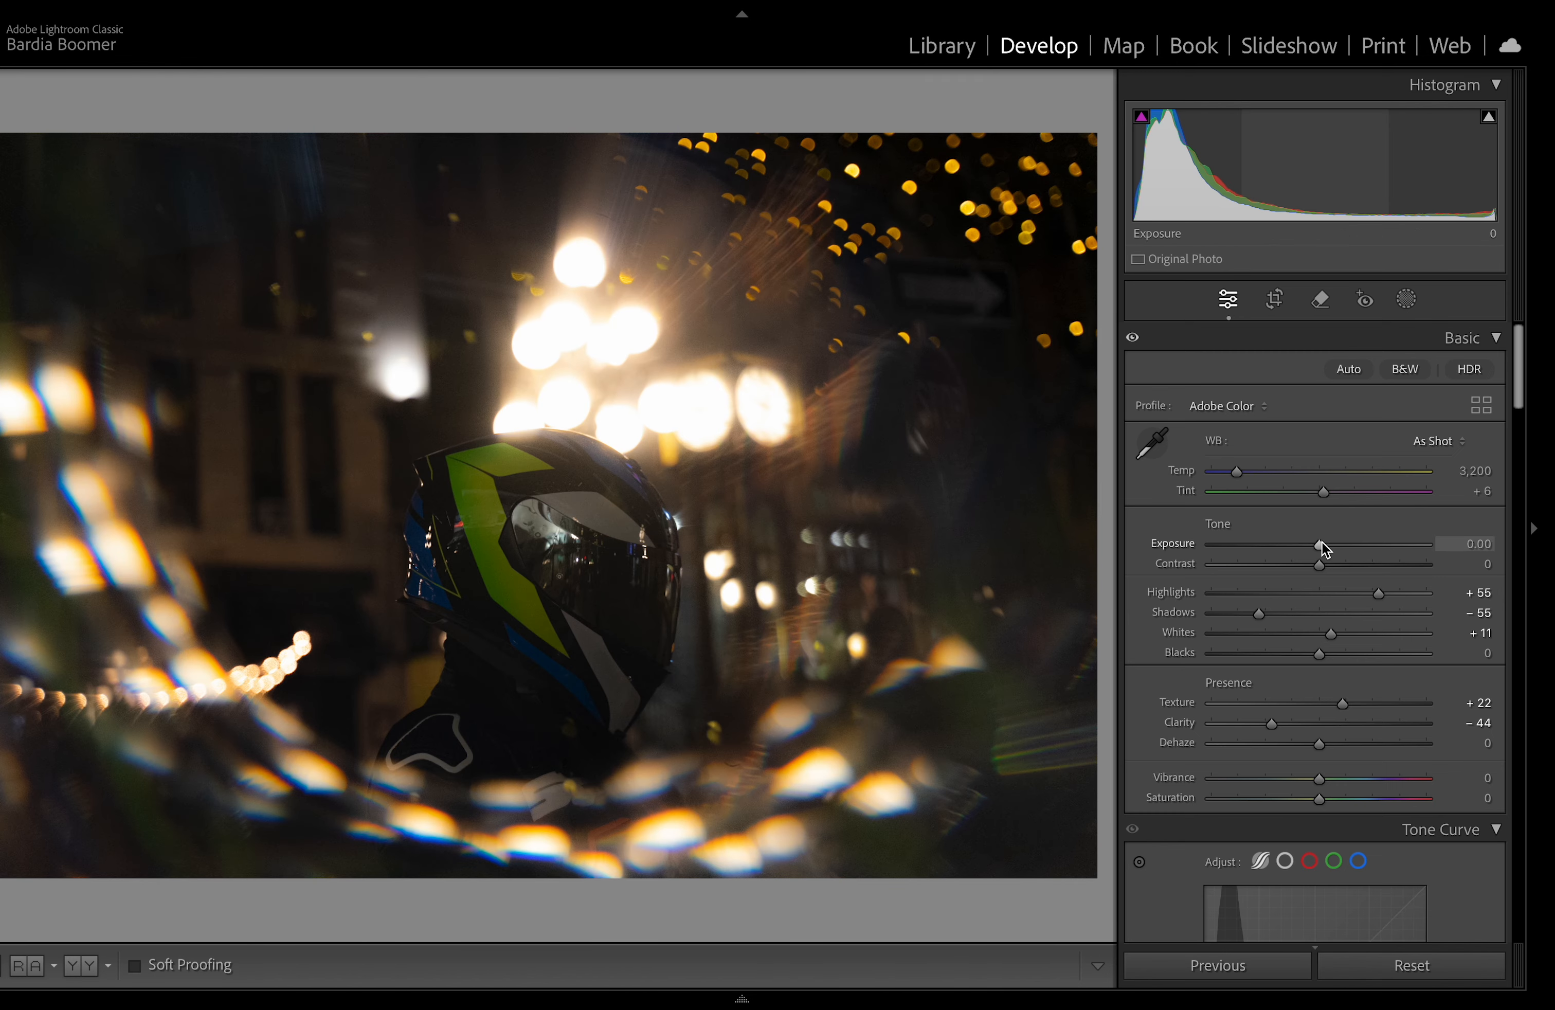
Step: Set exposure to +0.20, white balance temperature to 2,681 and tint to +9
{"action": "left_click_drag", "start_coordinate": [1322, 544], "coordinate": [1326, 544]}
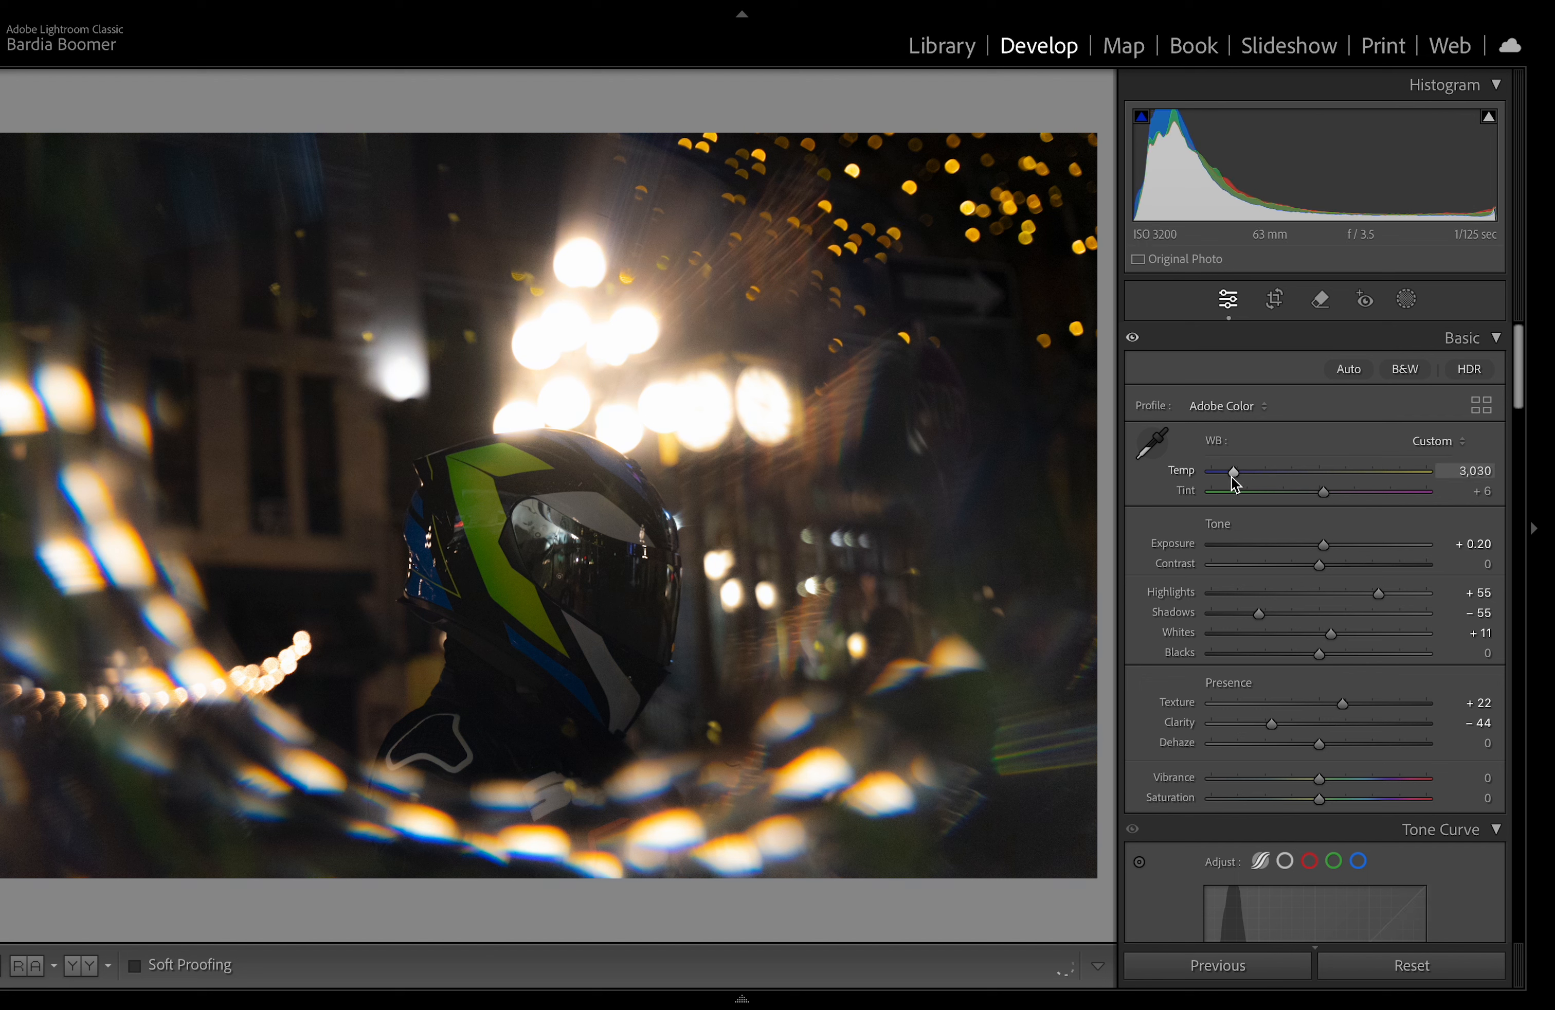
{"action": "mouse_move", "coordinate": [1226, 481]}
{"action": "left_mouse_down"}
{"action": "mouse_move", "coordinate": [1204, 485]}
{"action": "mouse_move", "coordinate": [1377, 473]}
{"action": "mouse_move", "coordinate": [1228, 484]}
{"action": "left_mouse_up"}
{"action": "left_click_drag", "start_coordinate": [1331, 493], "coordinate": [1326, 493]}
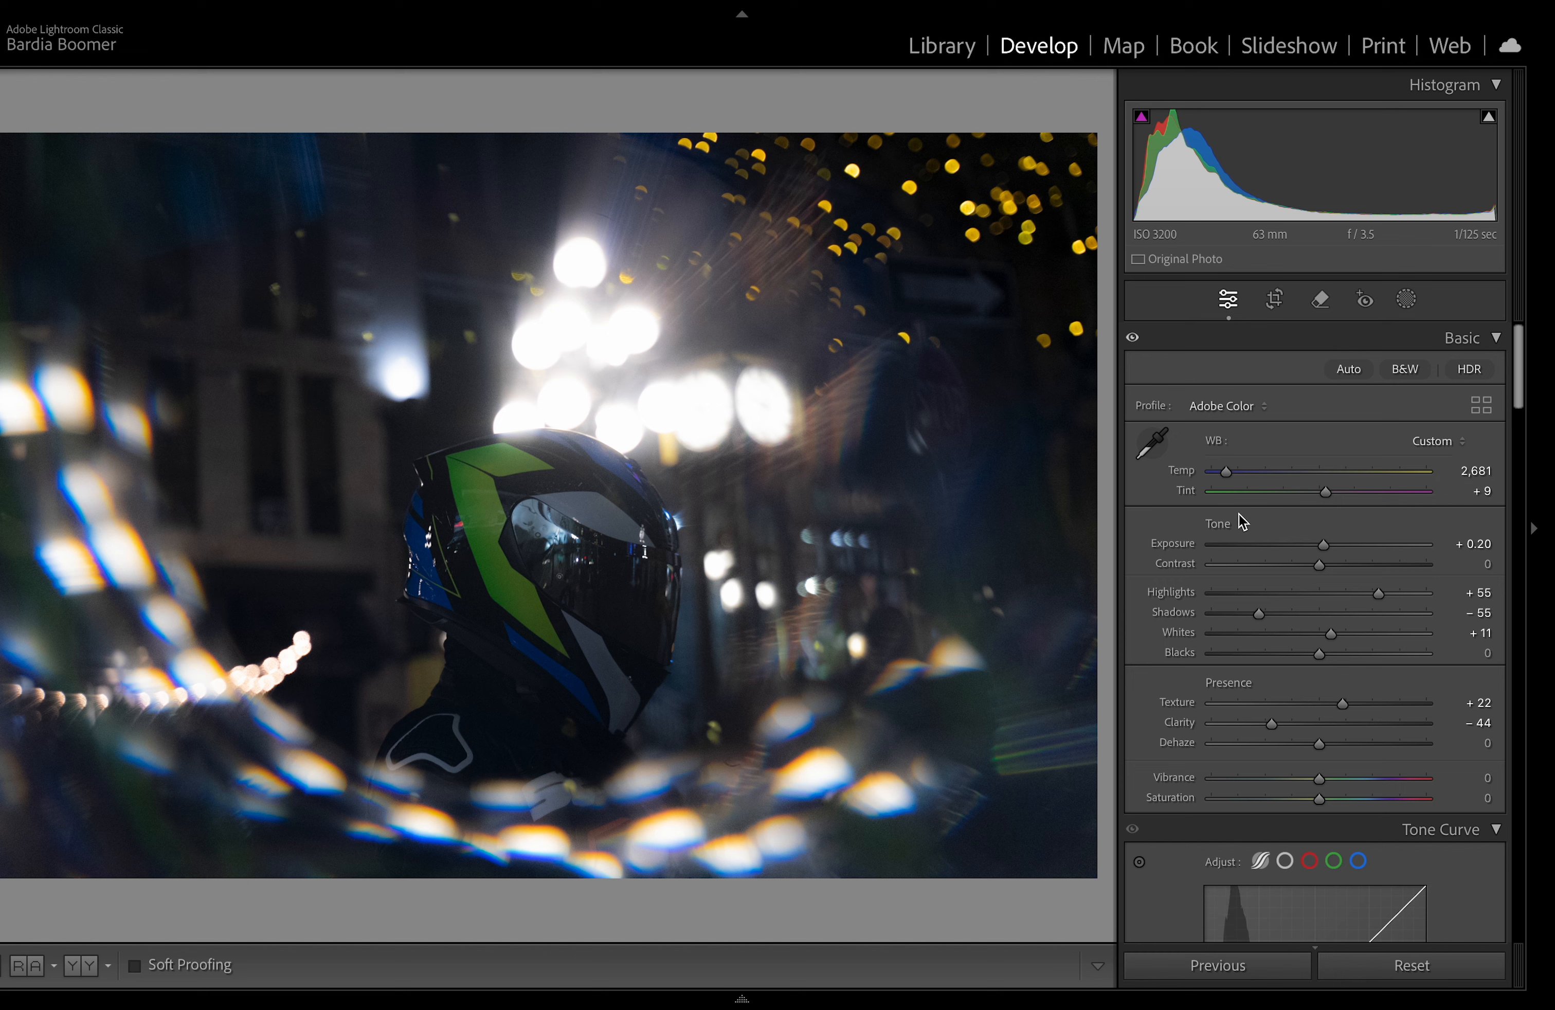
Step: Add a radial gradient mask over the upper-left background and set its temperature to -100
{"action": "left_click", "coordinate": [1407, 307]}
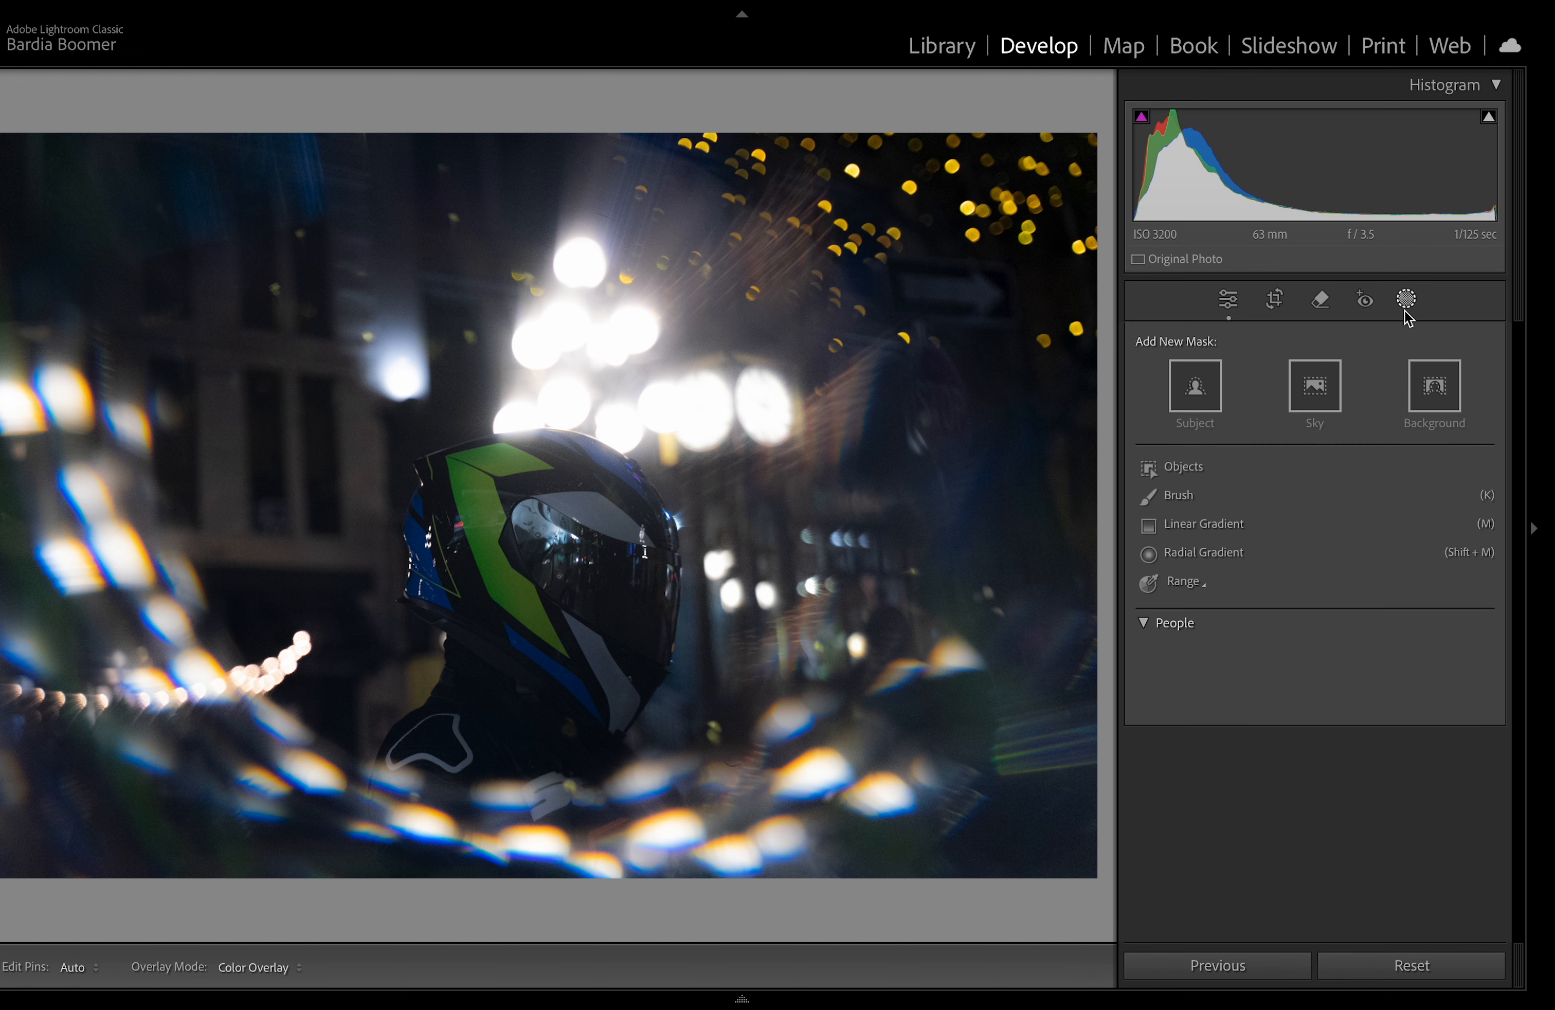
{"action": "left_click", "coordinate": [1213, 557]}
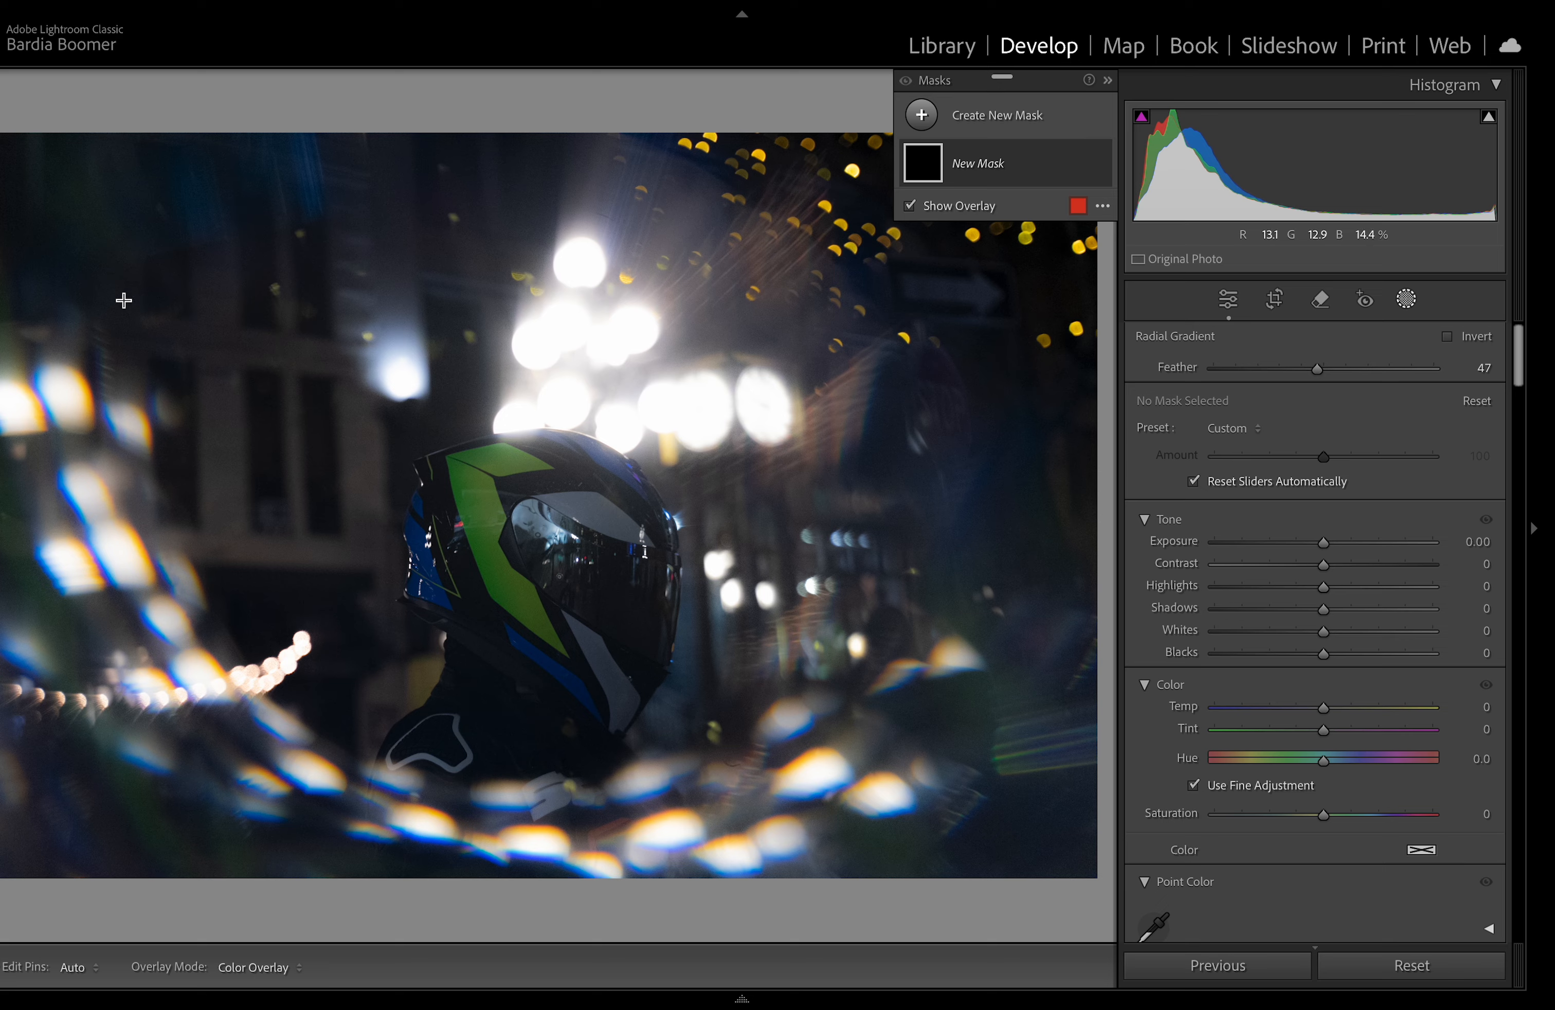
{"action": "left_click_drag", "start_coordinate": [82, 287], "coordinate": [424, 638]}
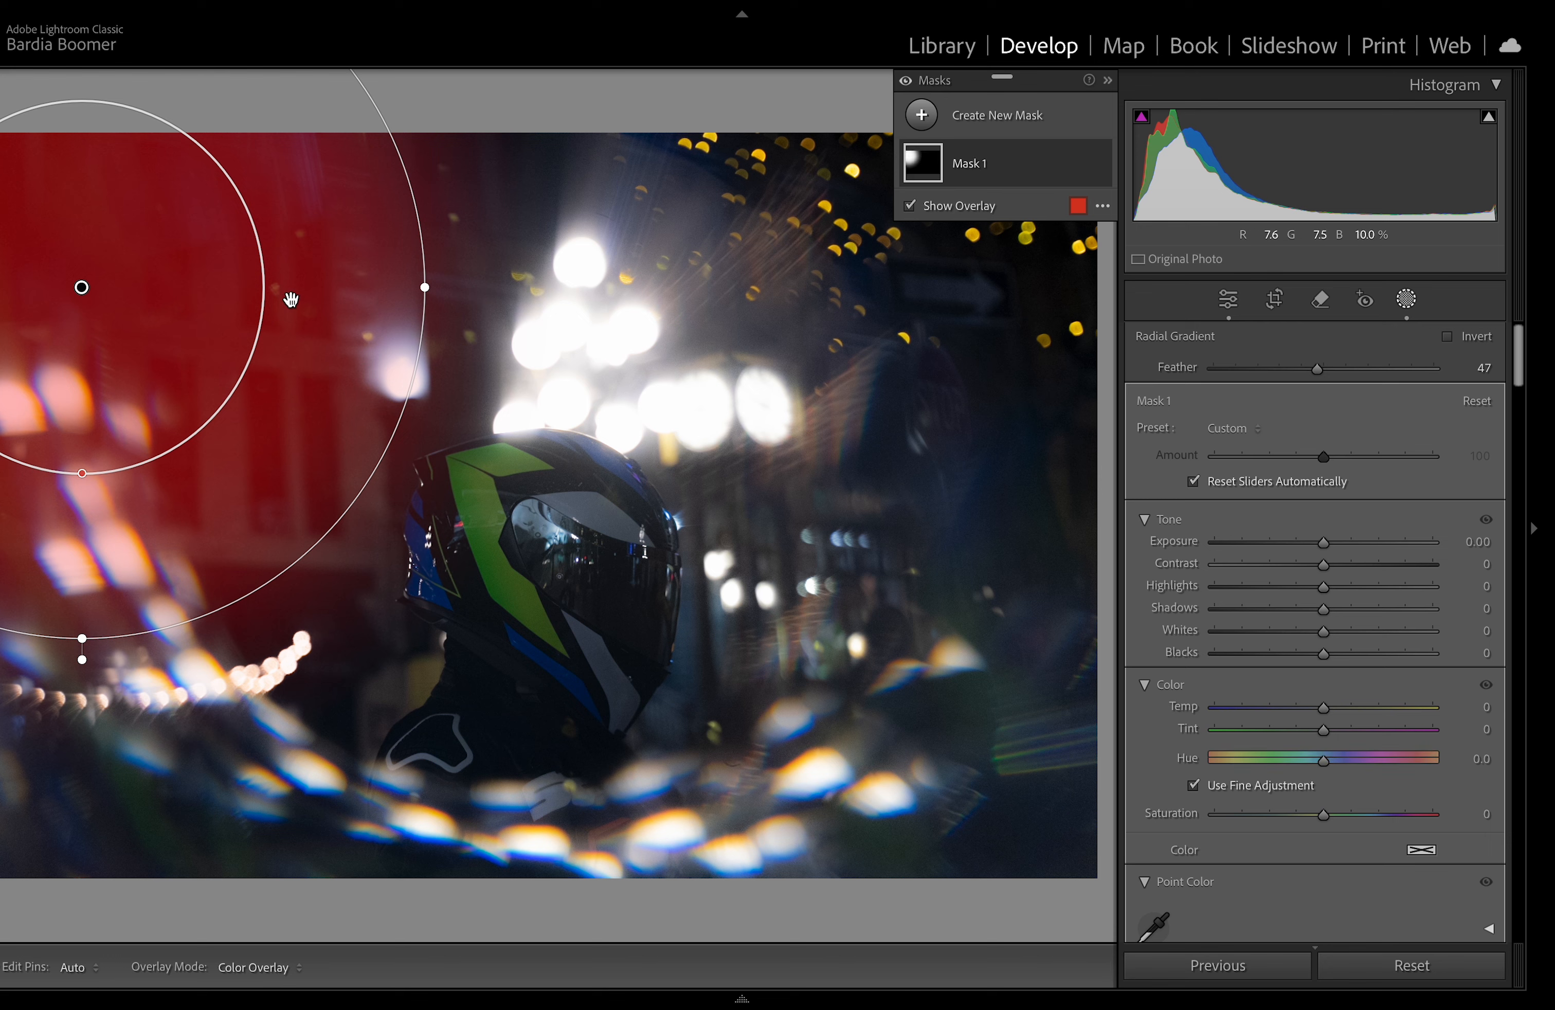
{"action": "left_click_drag", "start_coordinate": [288, 299], "coordinate": [300, 303]}
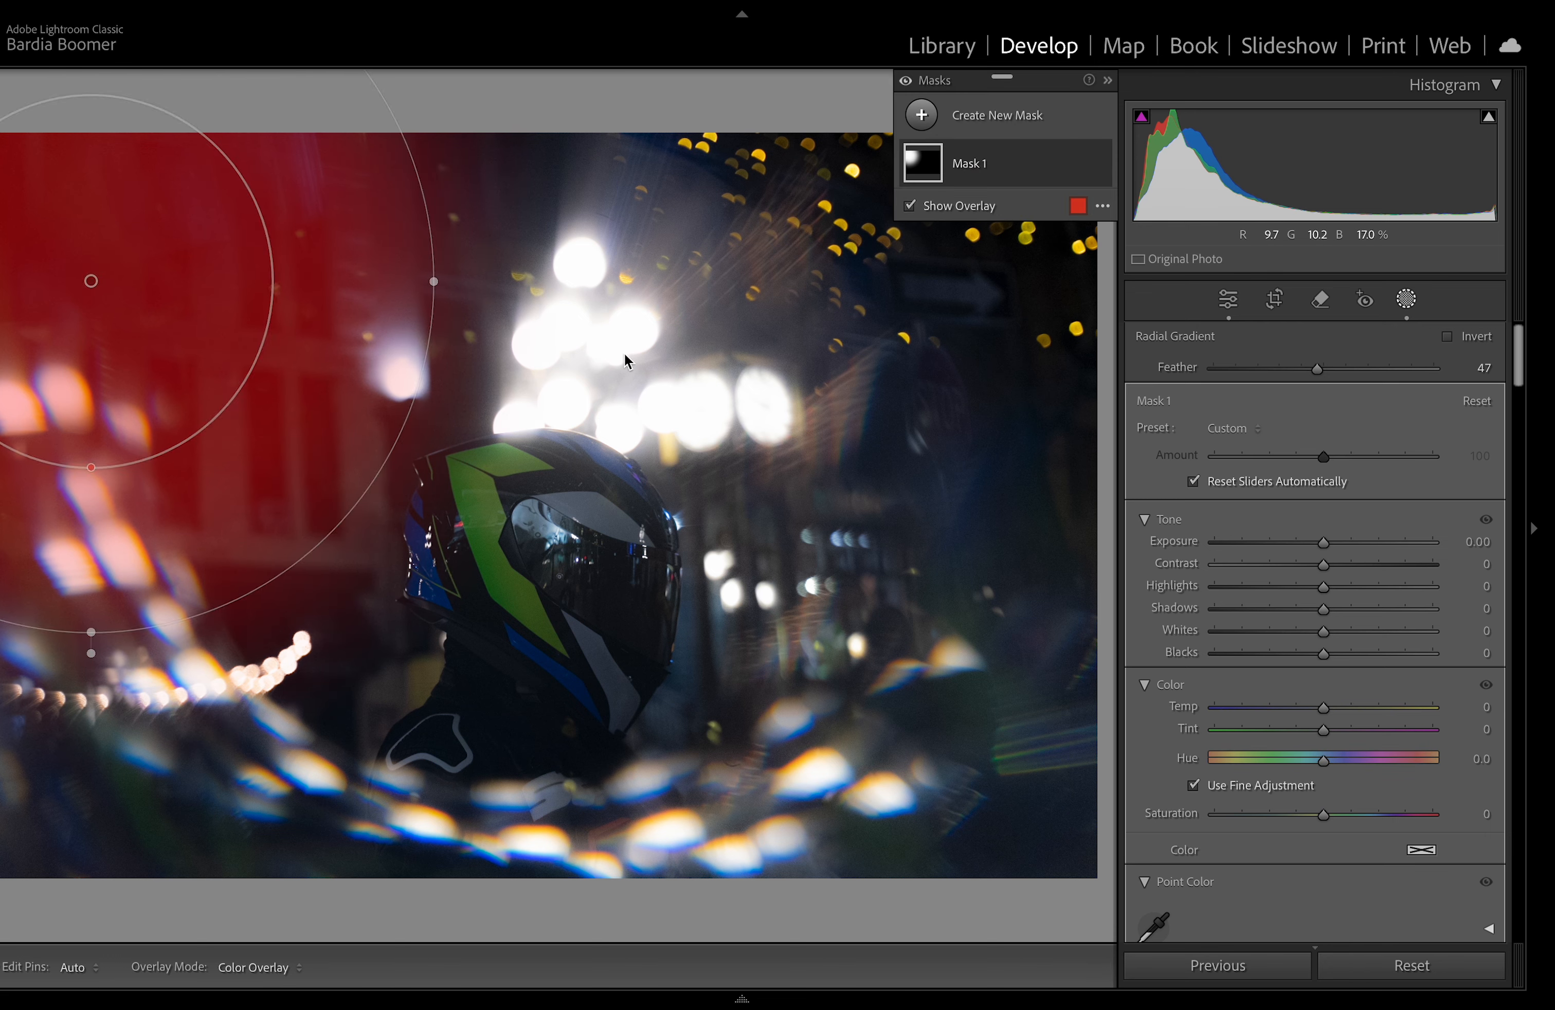
{"action": "left_click_drag", "start_coordinate": [1339, 710], "coordinate": [1110, 743]}
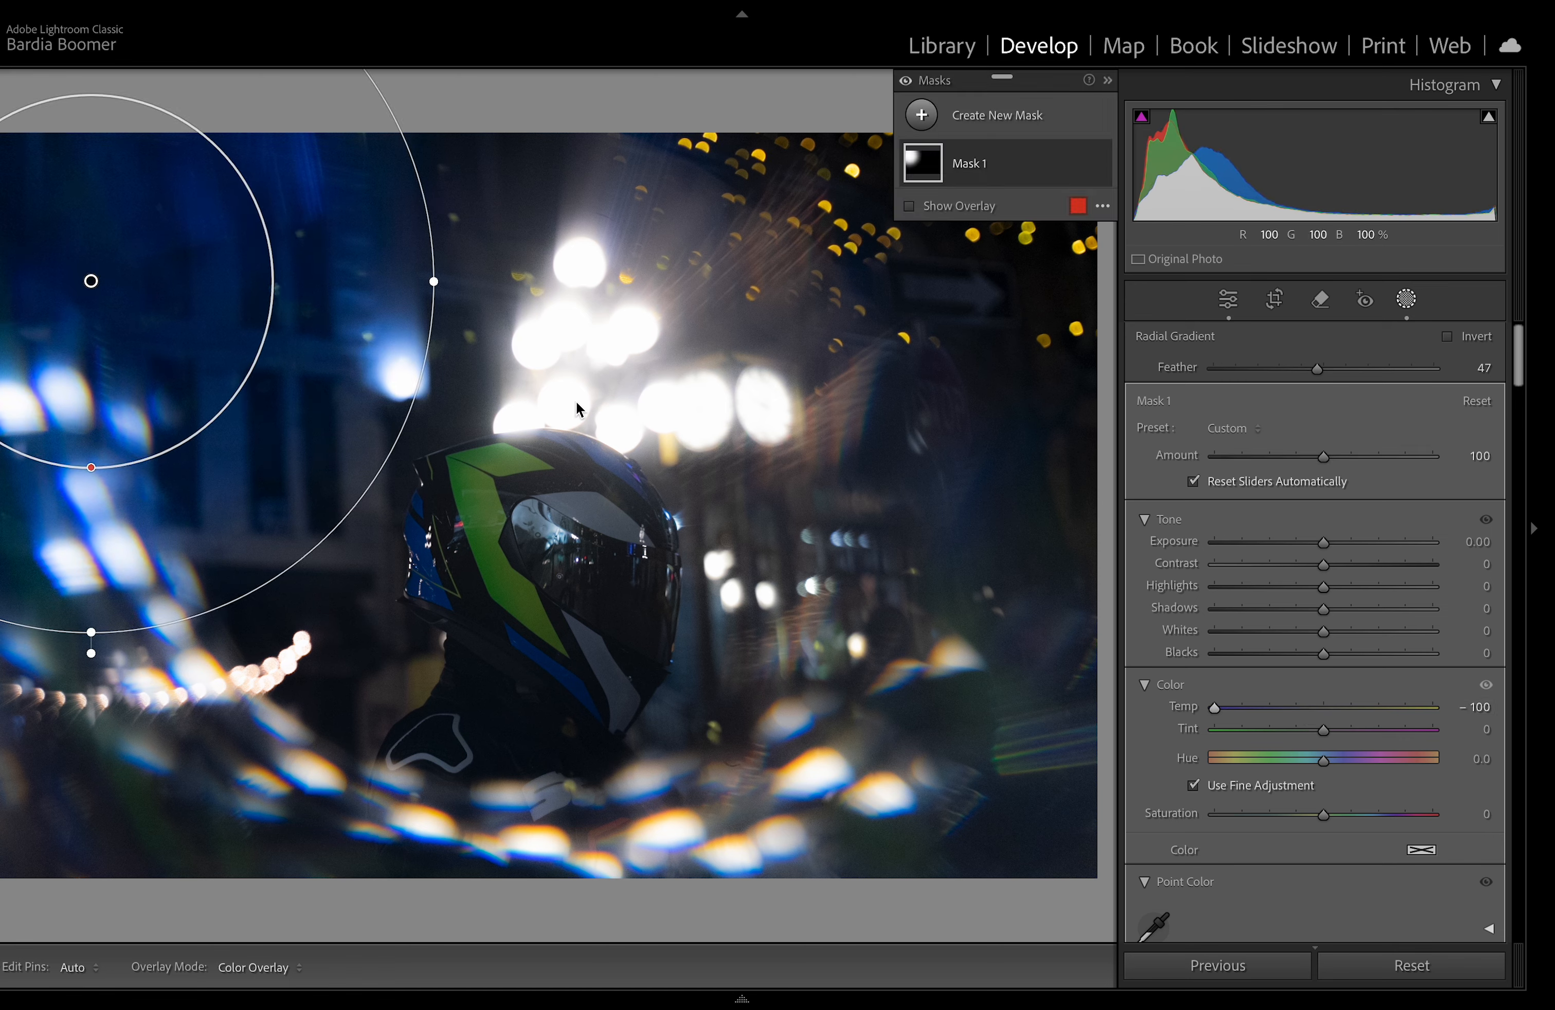
Step: Try to duplicate the radial gradient and move the copy toward the upper right
{"action": "left_click", "coordinate": [102, 264]}
{"action": "key", "text": "super+c"}
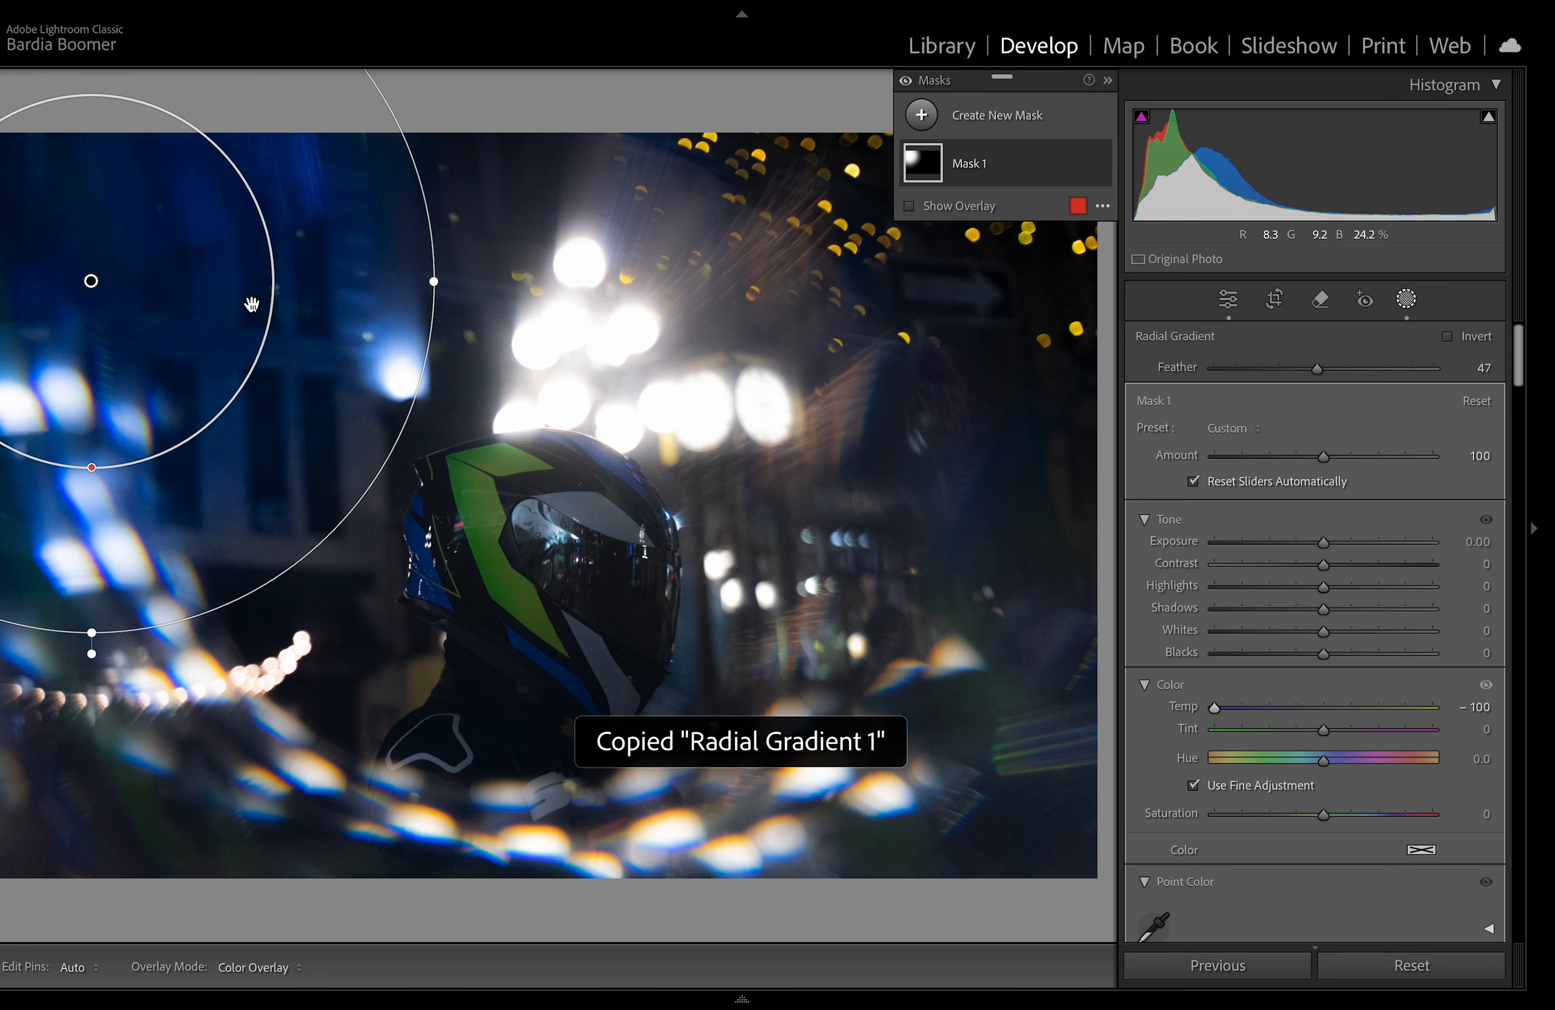
{"action": "key", "text": "super+v"}
{"action": "left_click_drag", "start_coordinate": [360, 352], "coordinate": [959, 356]}
{"action": "left_click_drag", "start_coordinate": [815, 357], "coordinate": [1117, 308]}
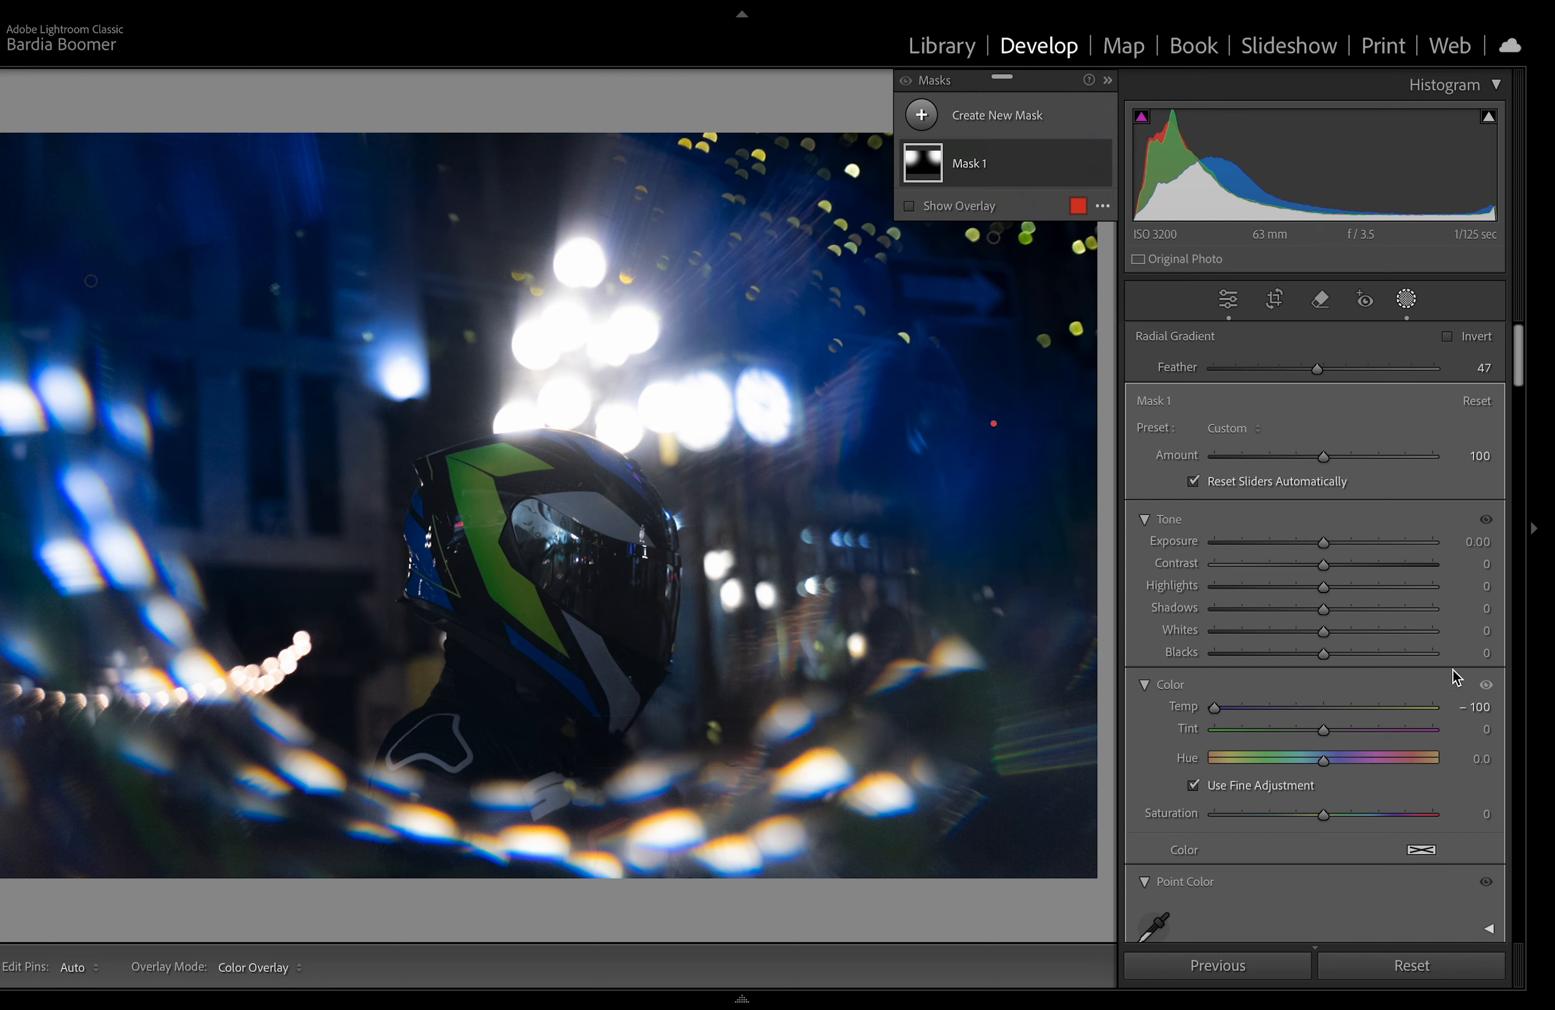
Step: Undo the copy's temperature and tint changes and delete the duplicated radial gradient
{"action": "left_click_drag", "start_coordinate": [1260, 721], "coordinate": [1224, 715]}
{"action": "double_click", "coordinate": [1226, 708]}
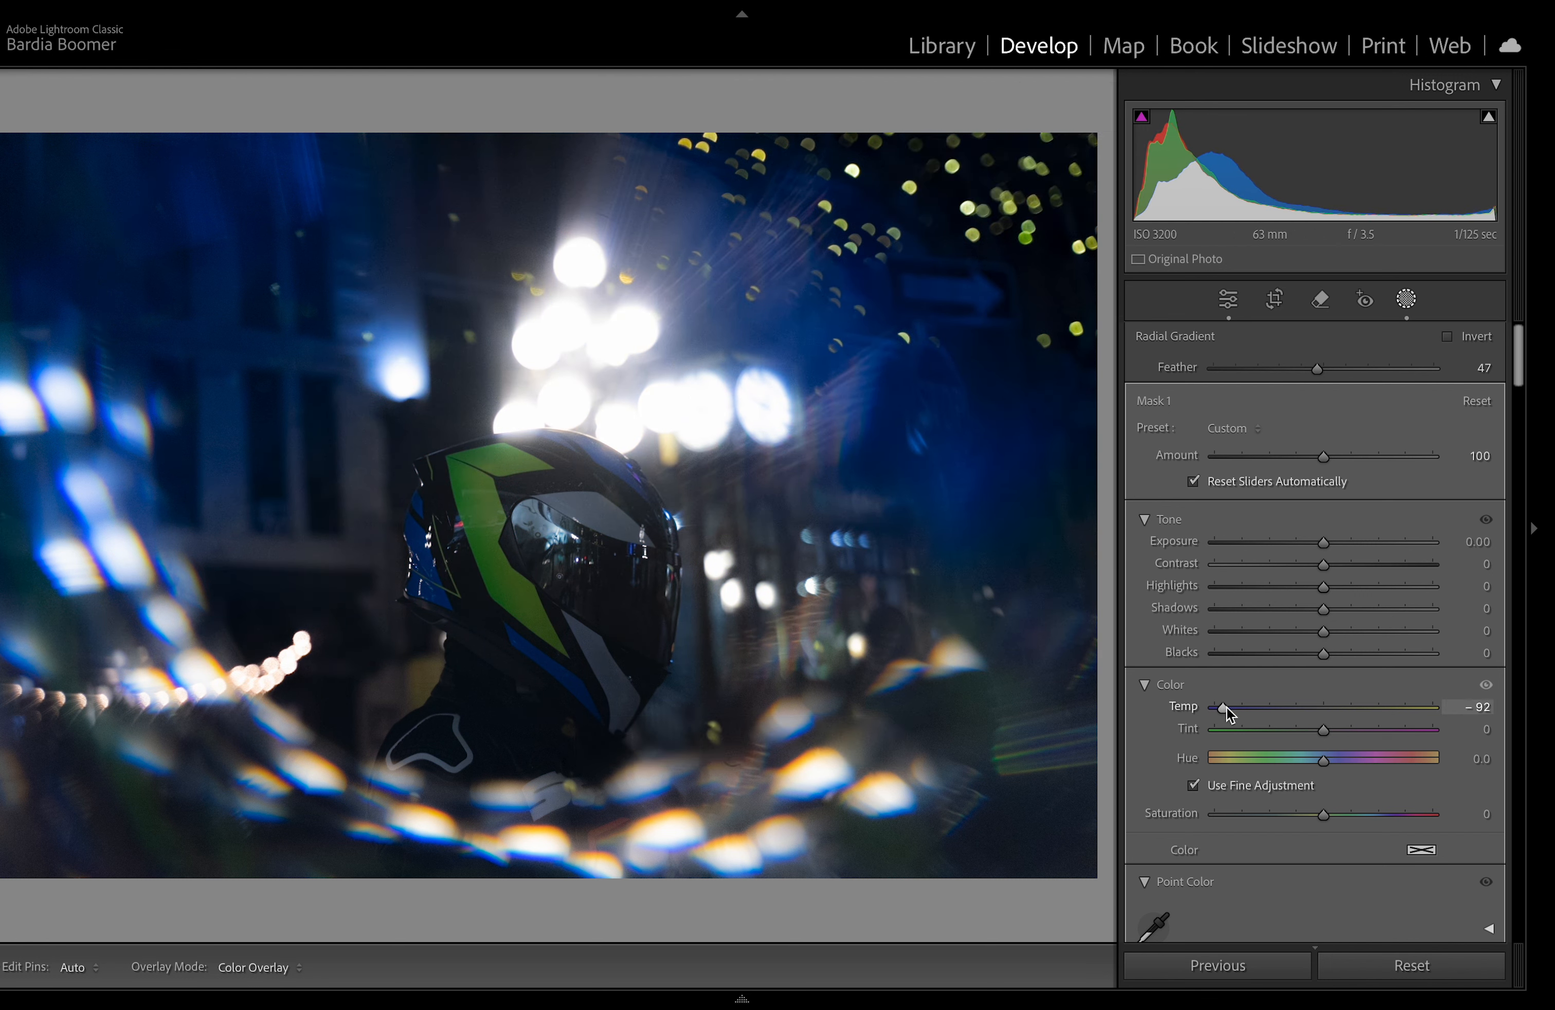
{"action": "left_click_drag", "start_coordinate": [1323, 728], "coordinate": [1503, 746]}
{"action": "key", "text": "super+z"}
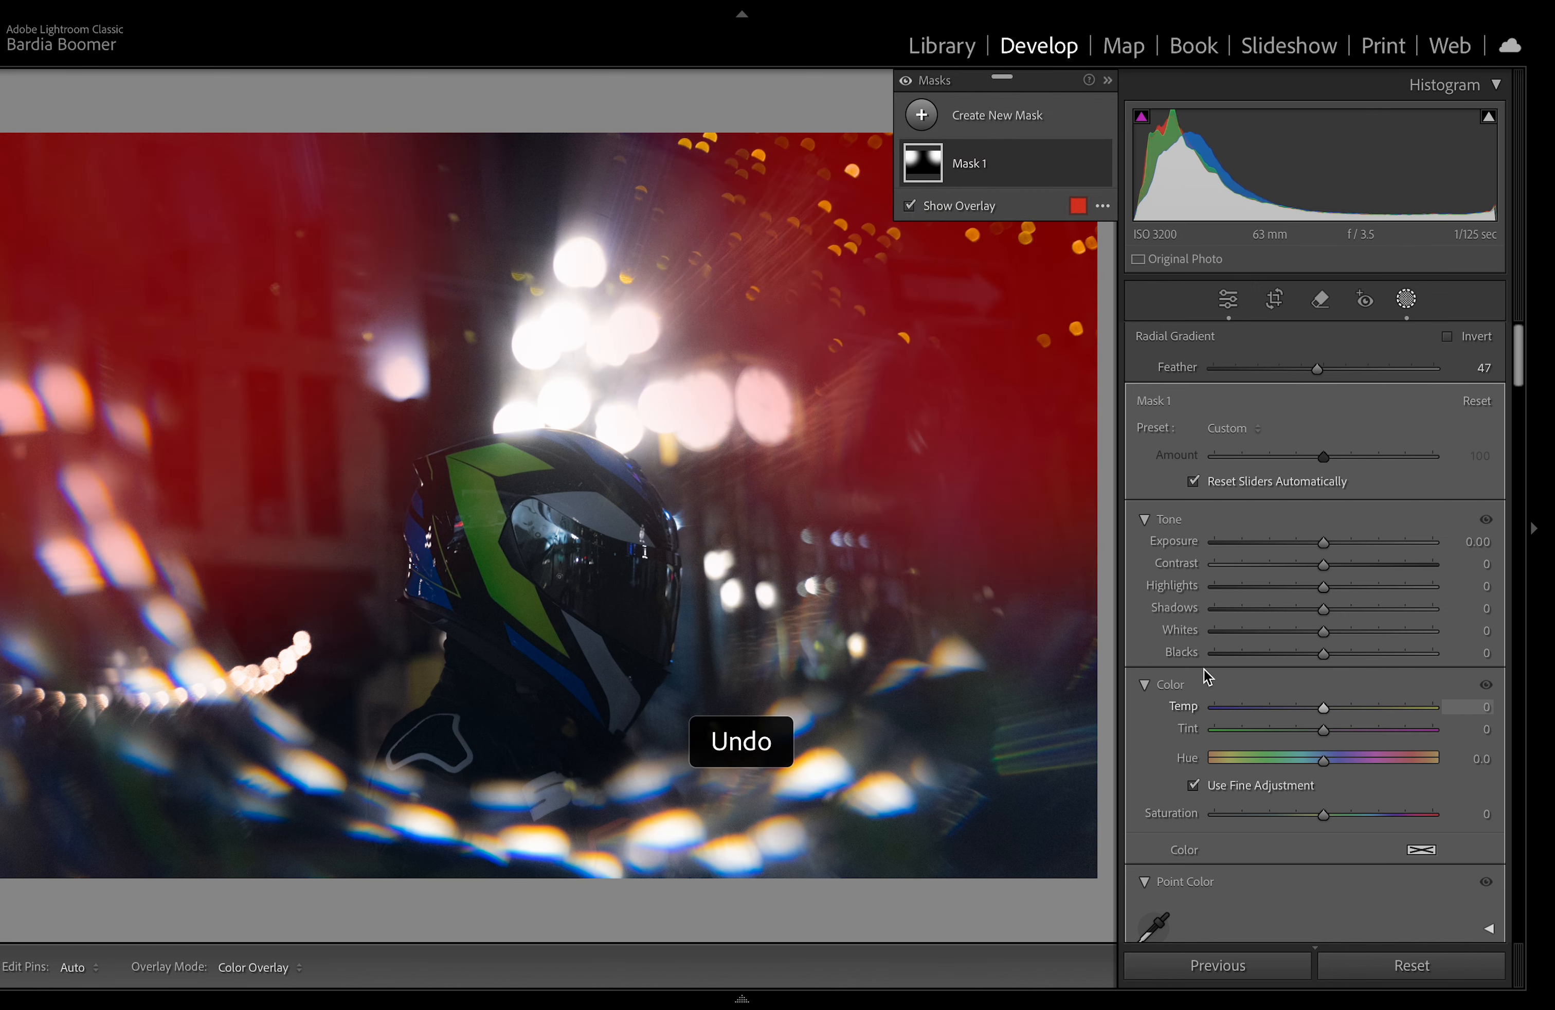
{"action": "left_click", "coordinate": [958, 315]}
{"action": "key", "text": "Delete"}
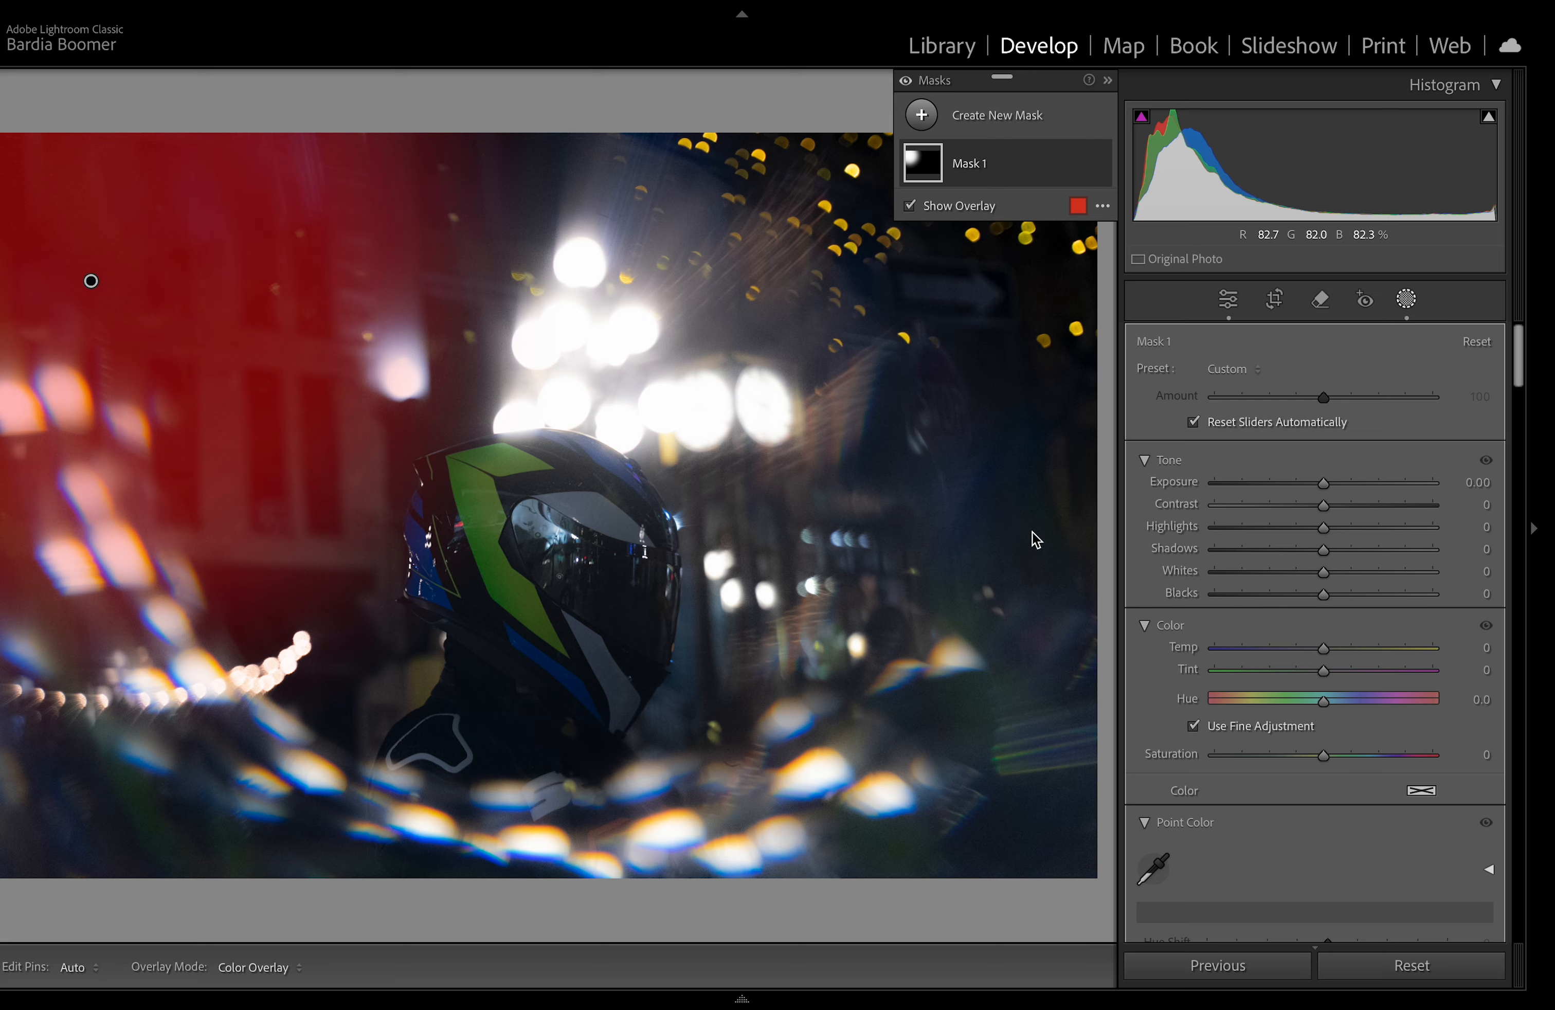
Step: Add a second radial gradient mask over the upper-right lights and bokeh area
{"action": "left_click", "coordinate": [975, 126]}
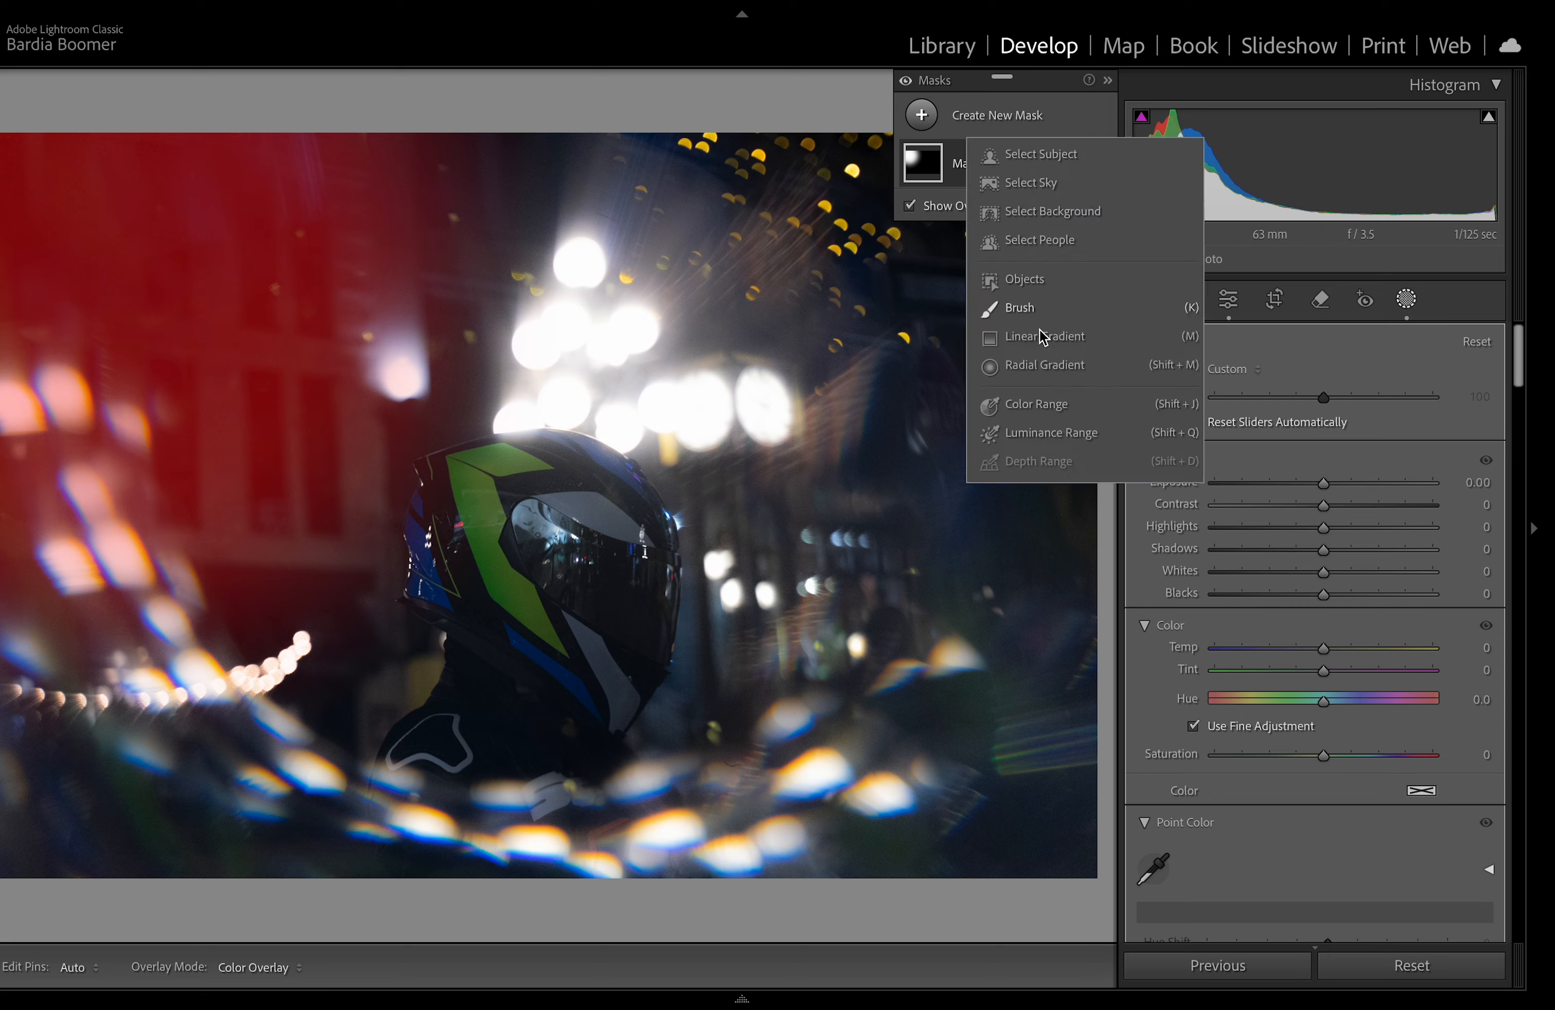
{"action": "left_click", "coordinate": [990, 365]}
{"action": "left_click_drag", "start_coordinate": [758, 309], "coordinate": [1012, 531]}
{"action": "left_click_drag", "start_coordinate": [893, 433], "coordinate": [1026, 373]}
{"action": "left_click_drag", "start_coordinate": [635, 253], "coordinate": [508, 253]}
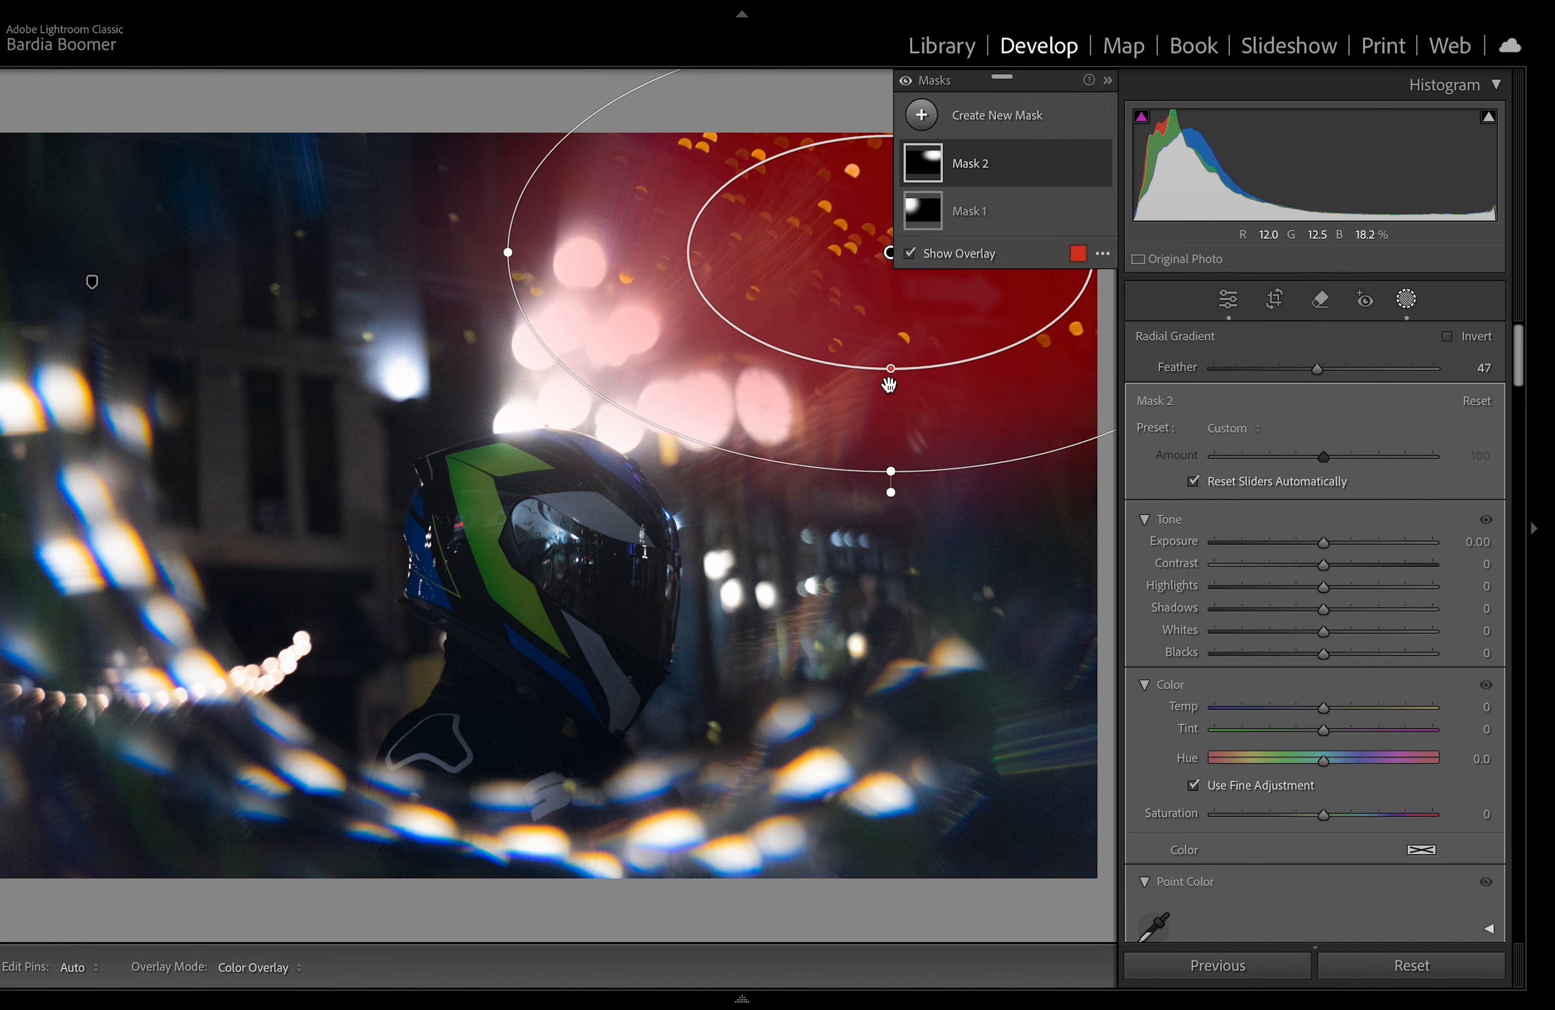
{"action": "left_click_drag", "start_coordinate": [887, 467], "coordinate": [894, 493]}
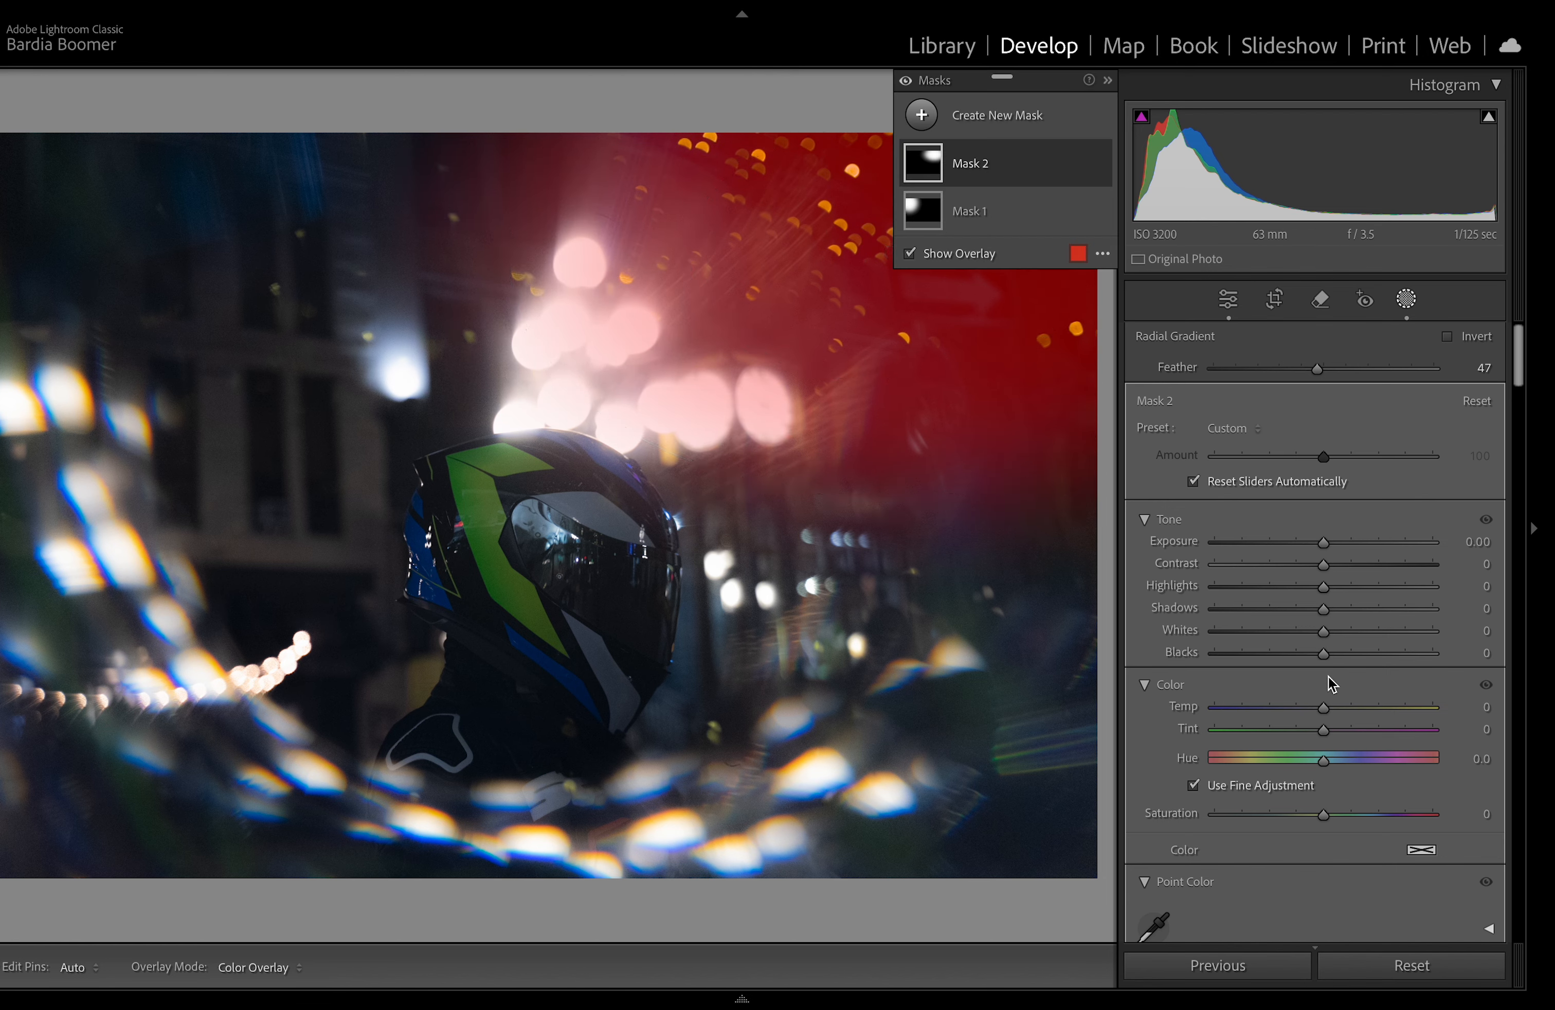
Step: Set the second radial gradient's tint to 100
{"action": "left_click_drag", "start_coordinate": [1386, 738], "coordinate": [1534, 732]}
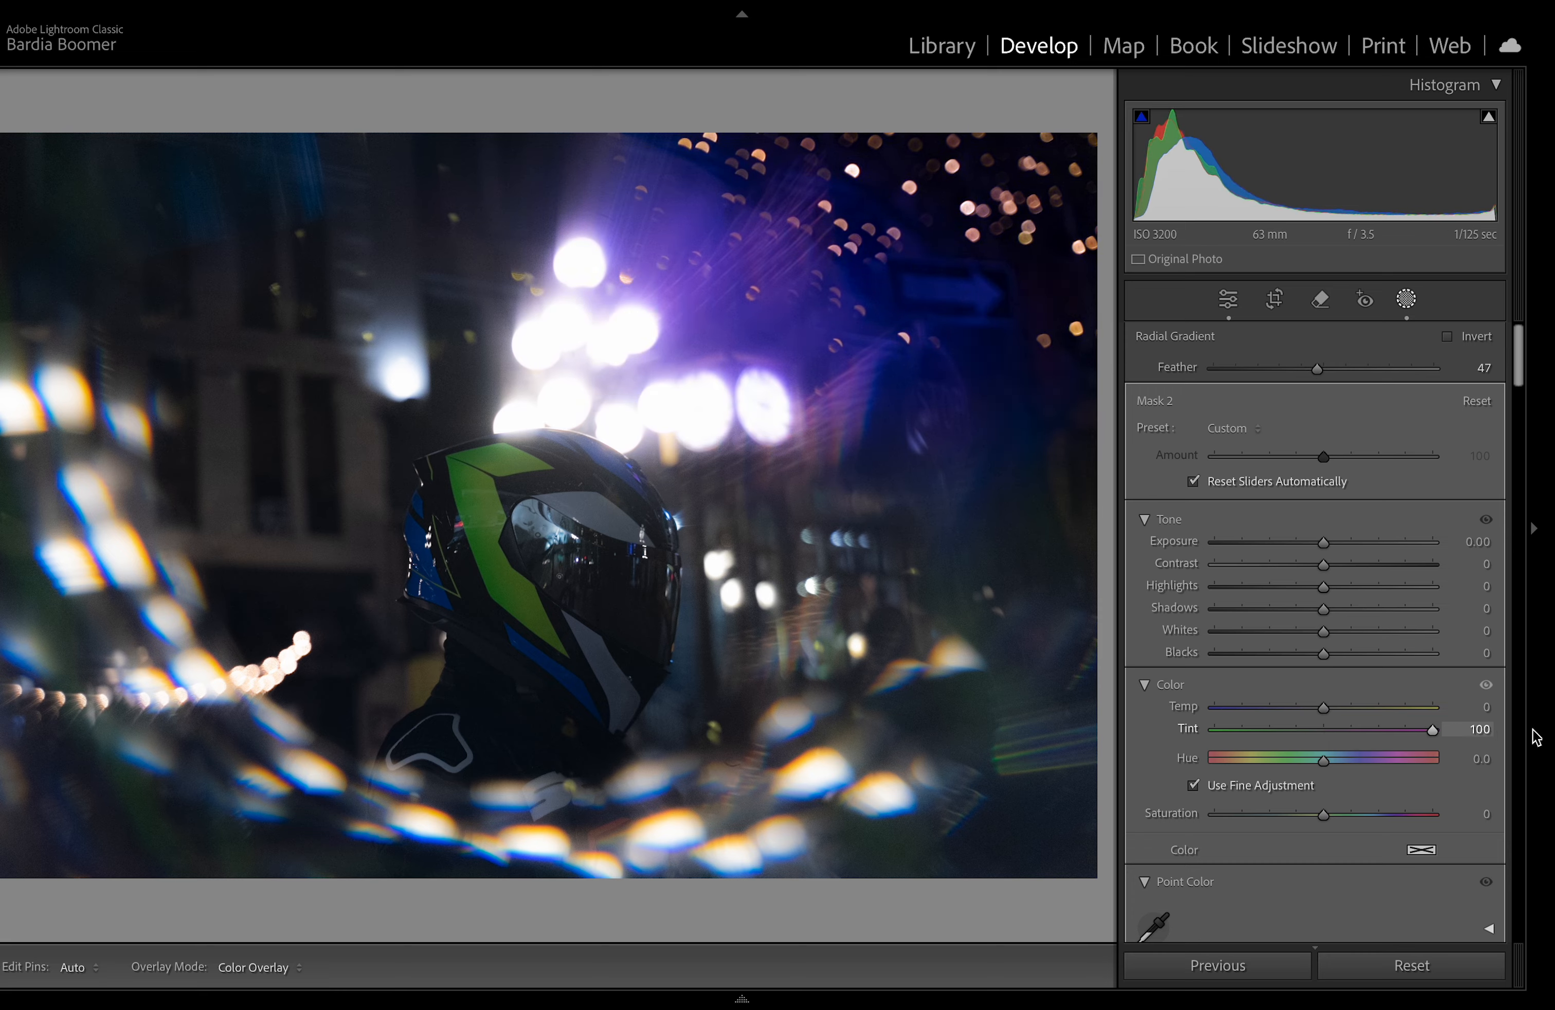
{"action": "left_click", "coordinate": [93, 282]}
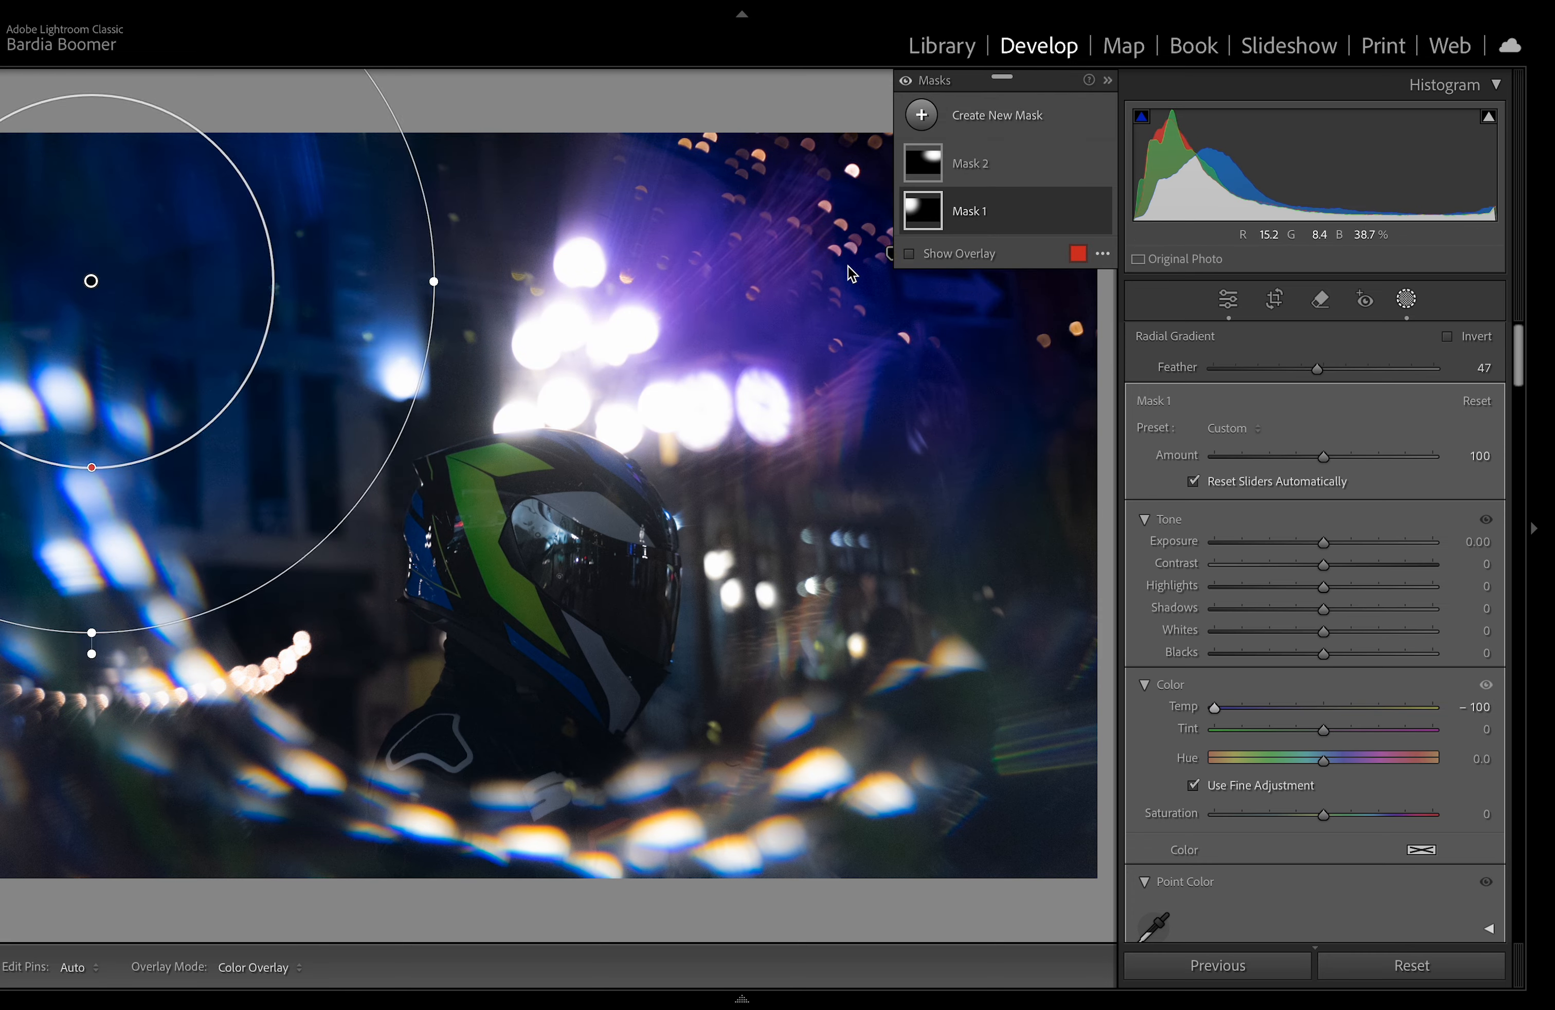
{"action": "left_click", "coordinate": [886, 257]}
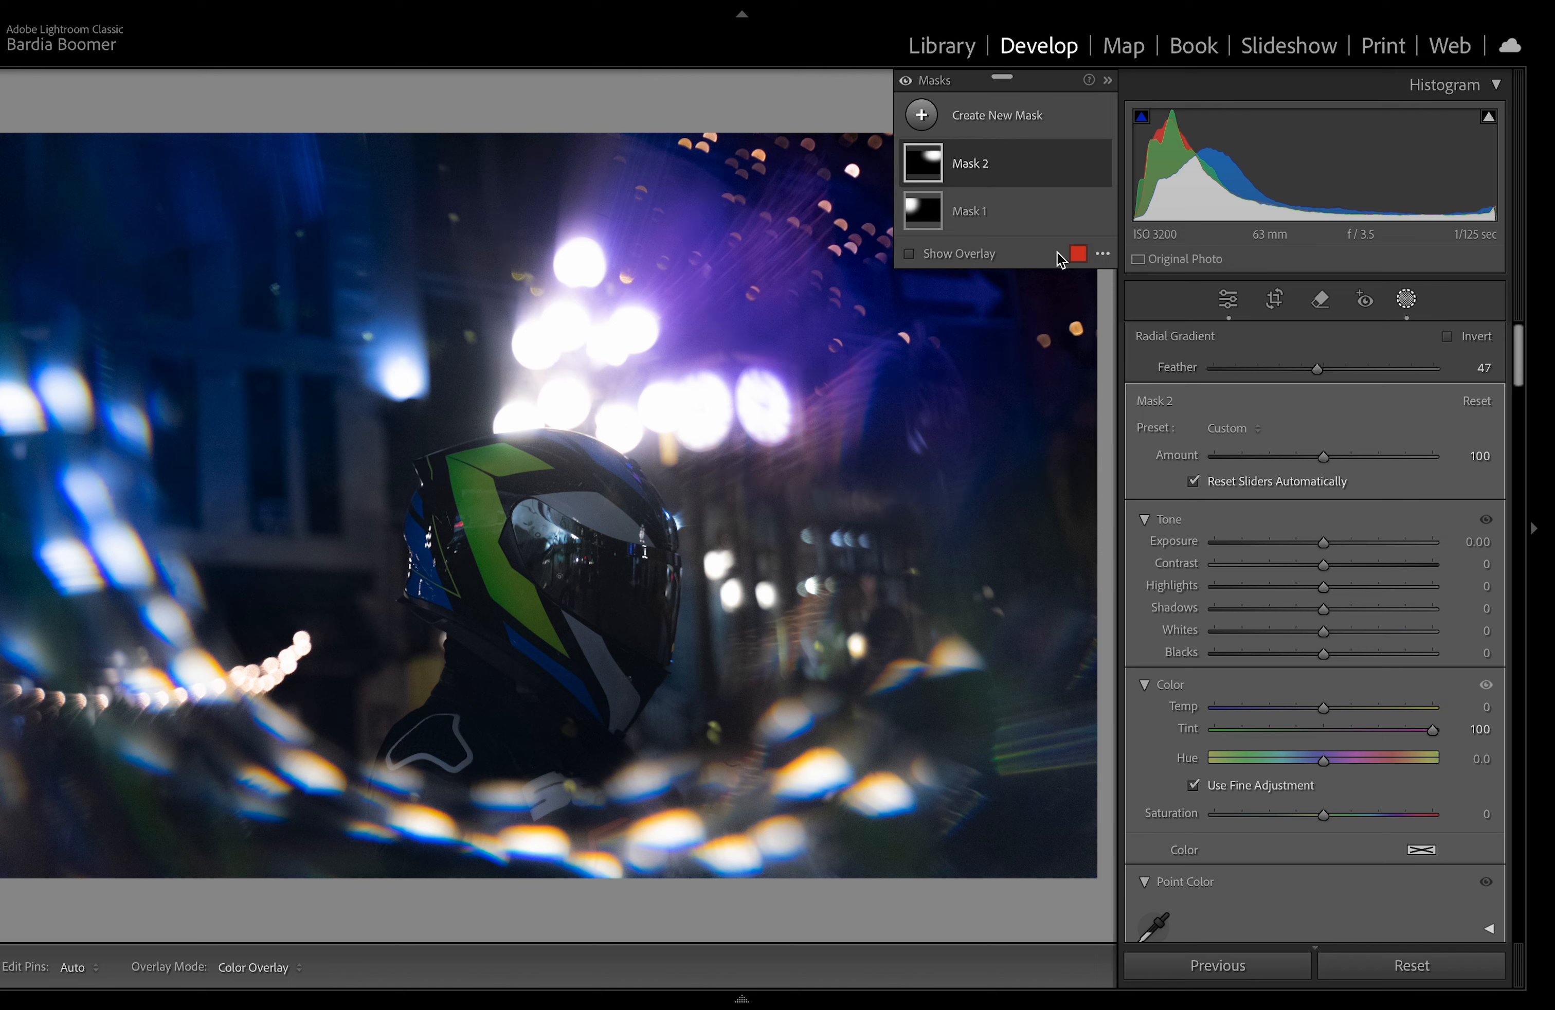
Step: Add a third radial gradient mask over the background above the helmet
{"action": "left_click", "coordinate": [942, 117]}
{"action": "left_click", "coordinate": [1066, 362]}
{"action": "left_click_drag", "start_coordinate": [406, 267], "coordinate": [651, 435]}
{"action": "left_click_drag", "start_coordinate": [527, 322], "coordinate": [527, 336]}
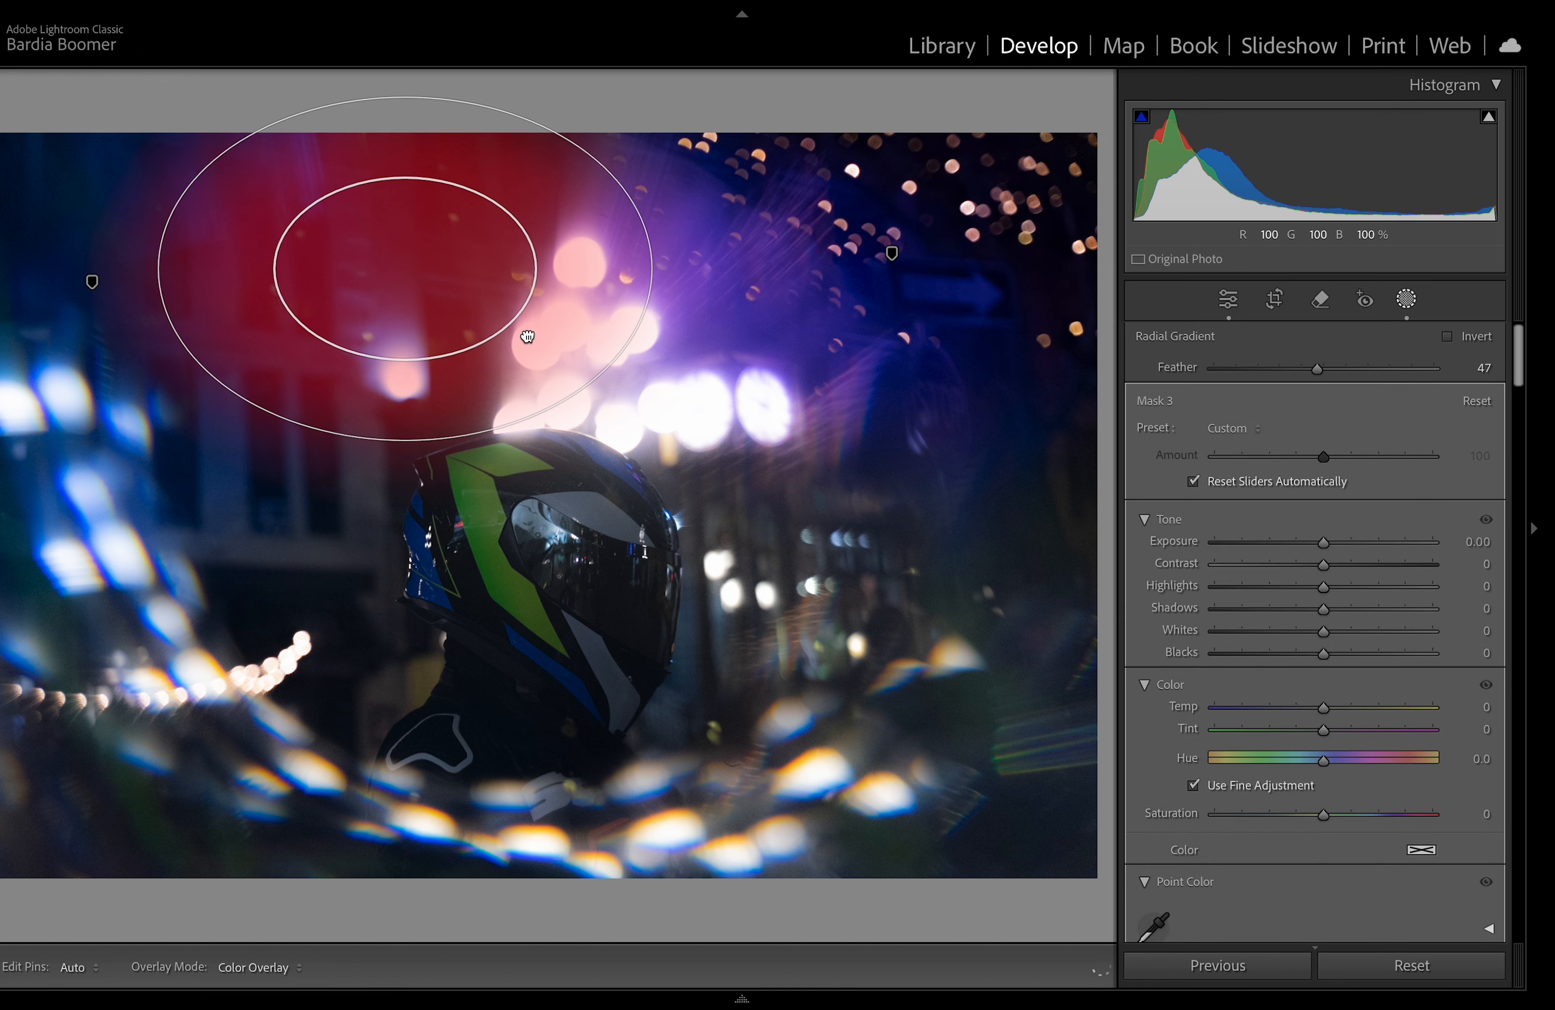
Step: Set the third radial gradient's temperature and tint to -100
{"action": "left_click_drag", "start_coordinate": [1323, 729], "coordinate": [1208, 757]}
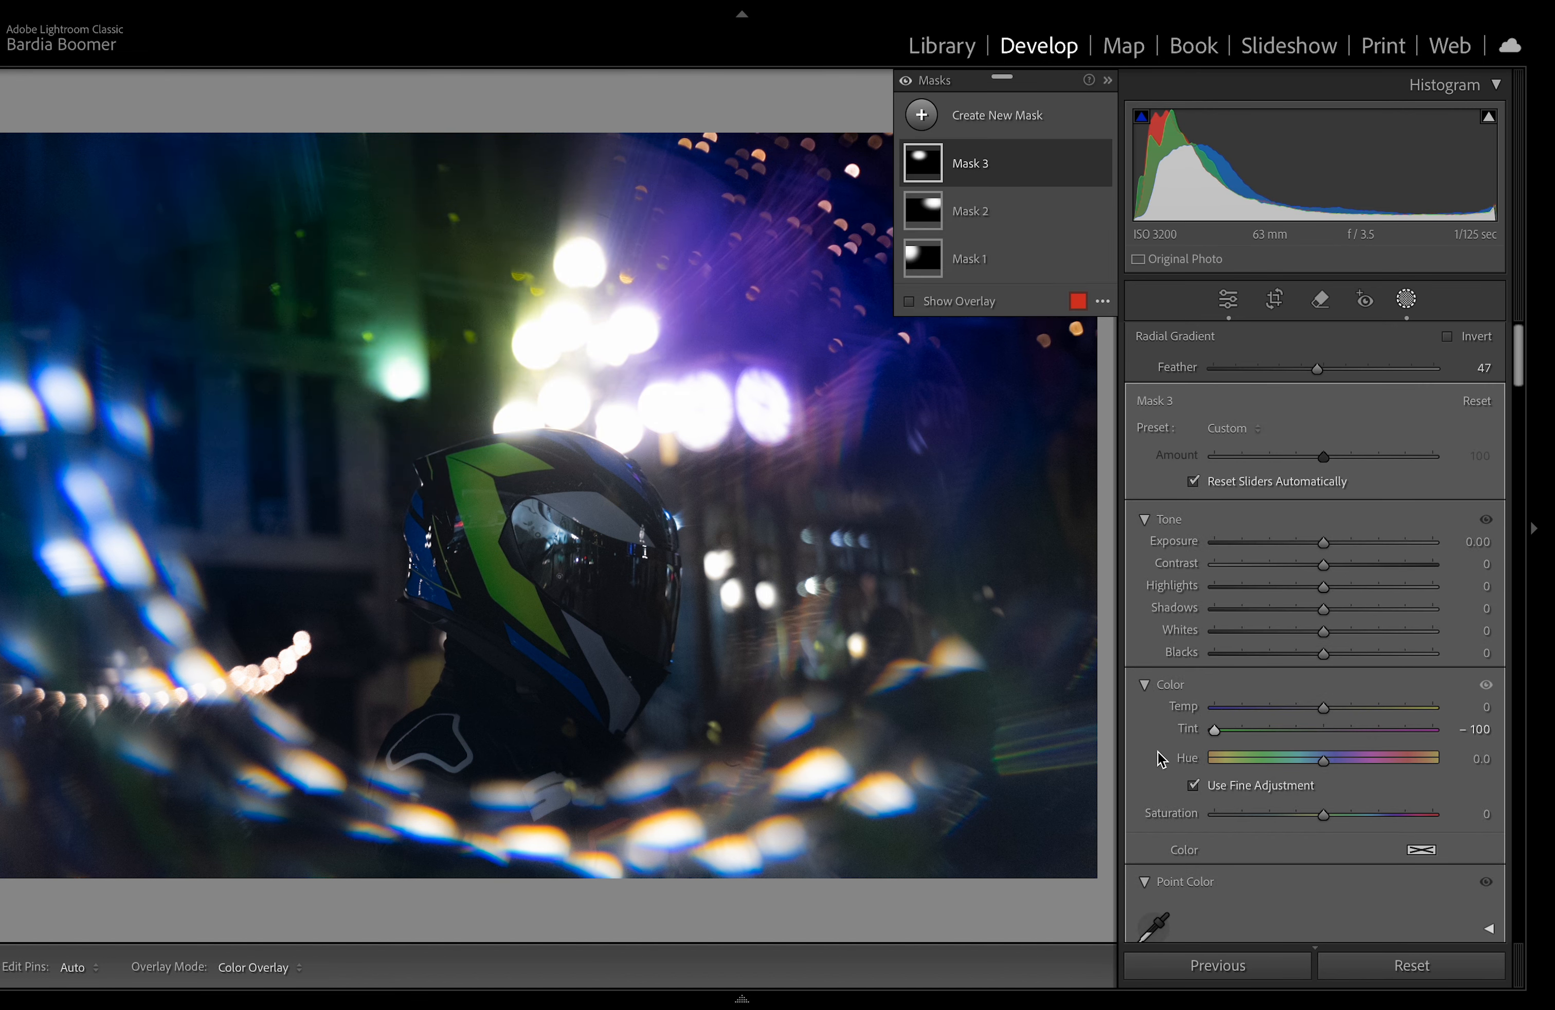
{"action": "left_click_drag", "start_coordinate": [1305, 708], "coordinate": [1140, 752]}
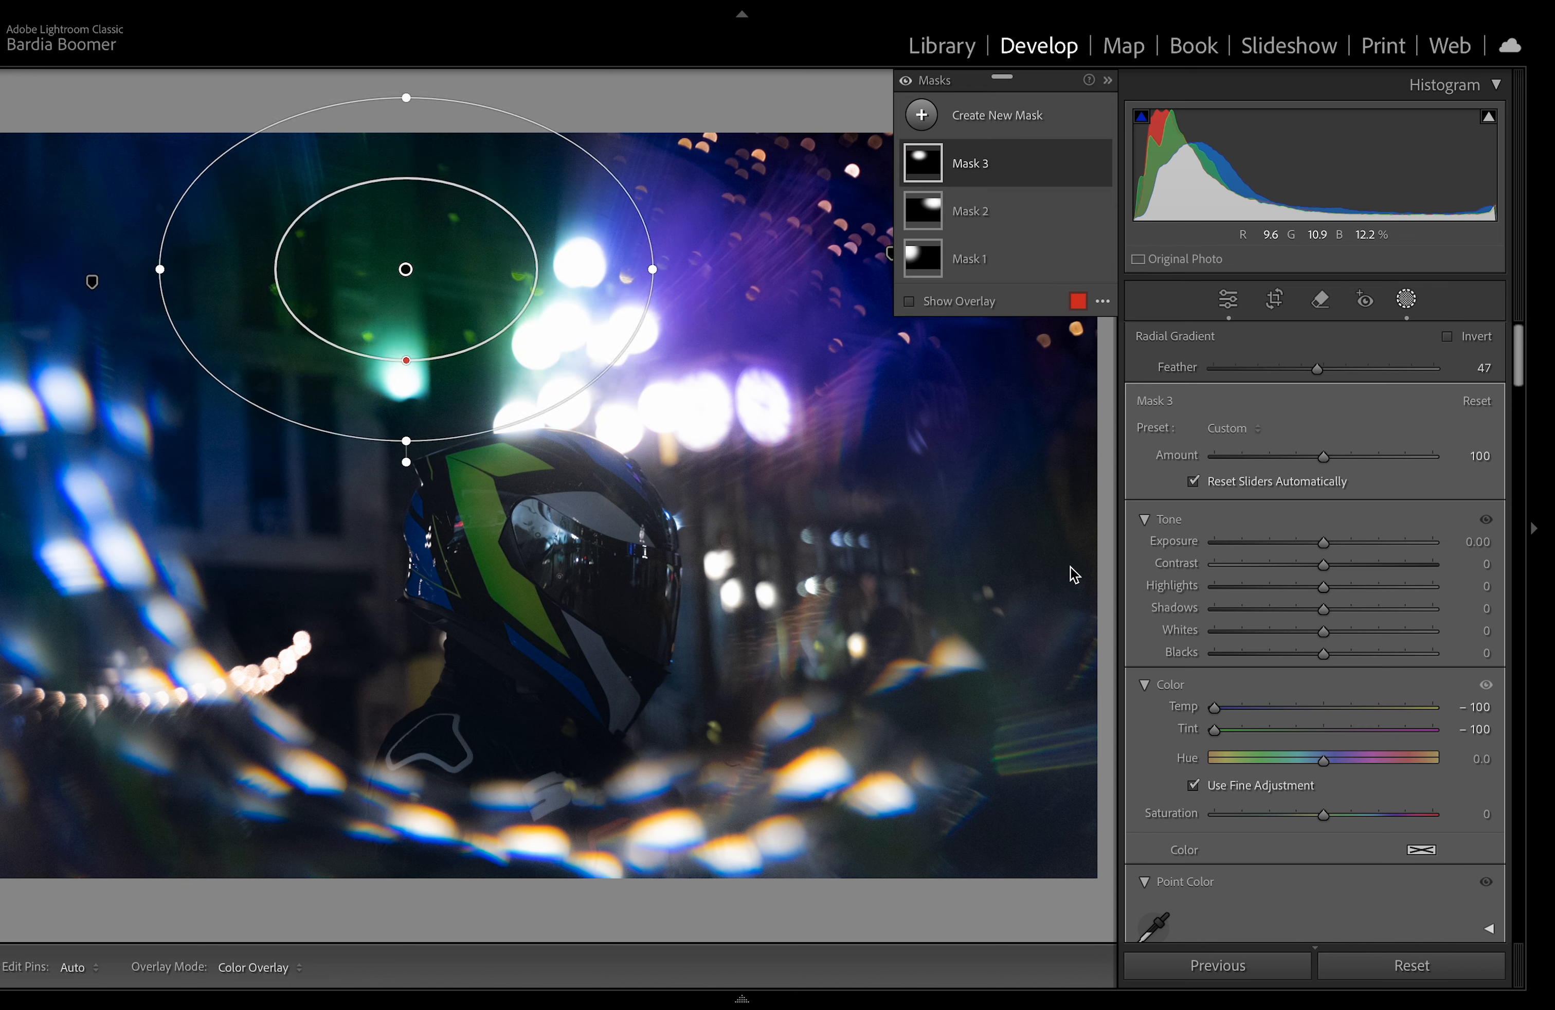
{"action": "left_click_drag", "start_coordinate": [1217, 708], "coordinate": [1144, 729]}
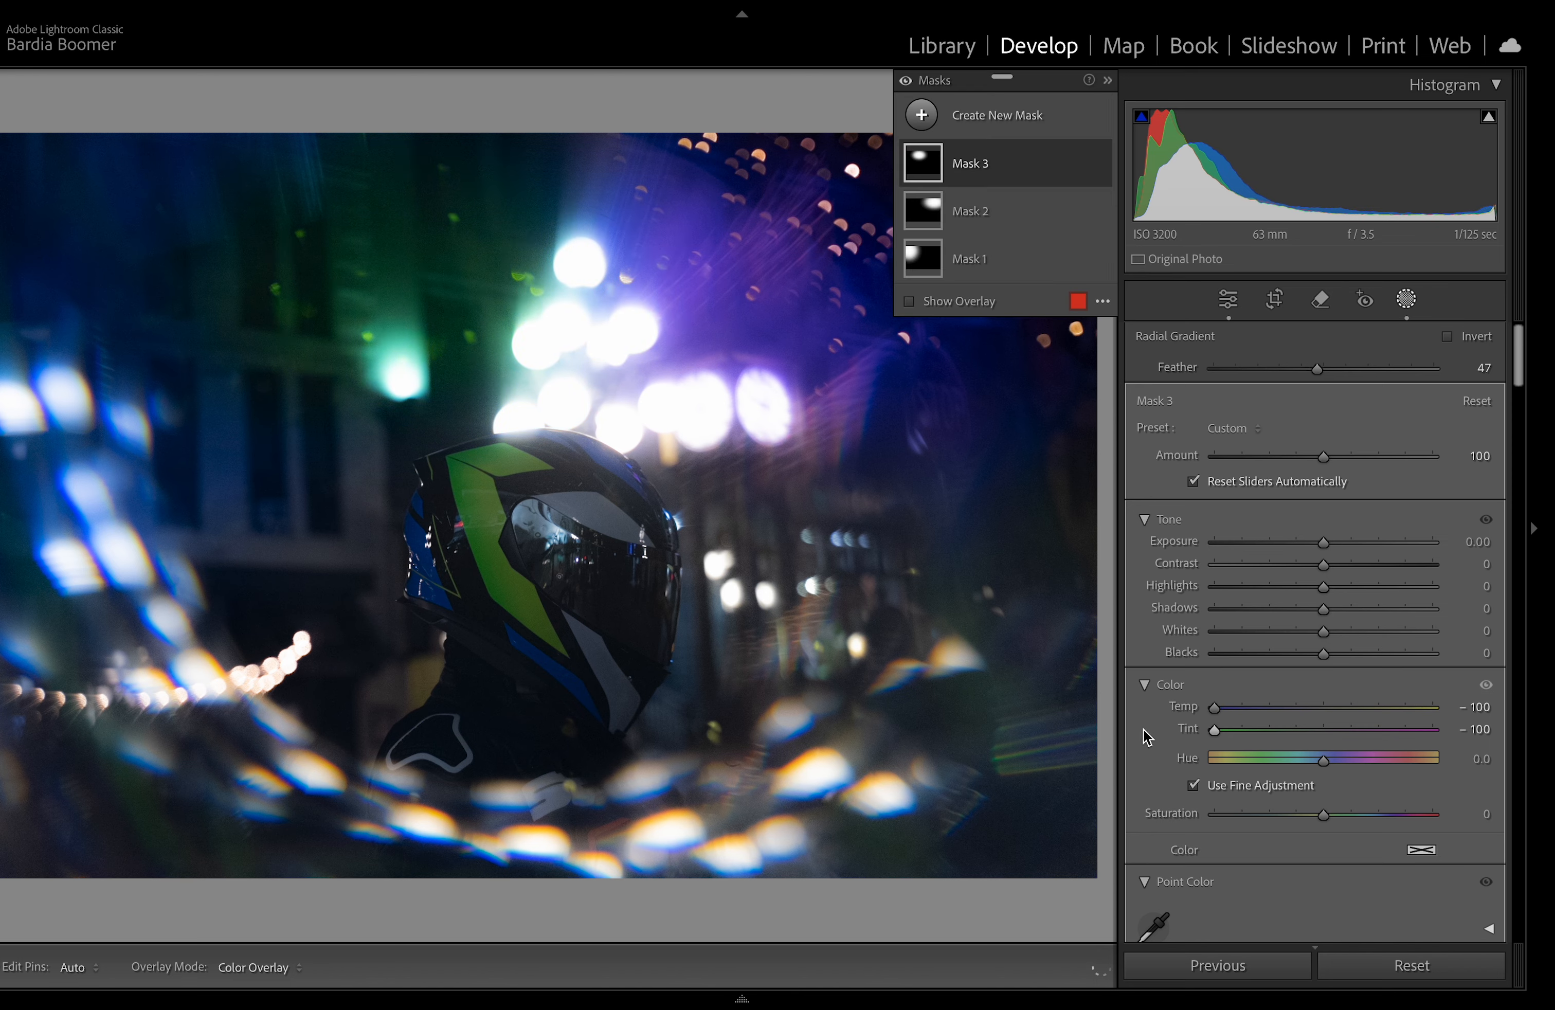
Step: Reshape the third radial gradient by stretching its left and bottom edges, then close the masking tools
{"action": "mouse_move", "coordinate": [151, 271]}
{"action": "left_mouse_down"}
{"action": "mouse_move", "coordinate": [45, 275]}
{"action": "mouse_move", "coordinate": [143, 270]}
{"action": "left_mouse_up"}
{"action": "left_click_drag", "start_coordinate": [391, 436], "coordinate": [414, 505]}
{"action": "left_click", "coordinate": [1411, 299]}
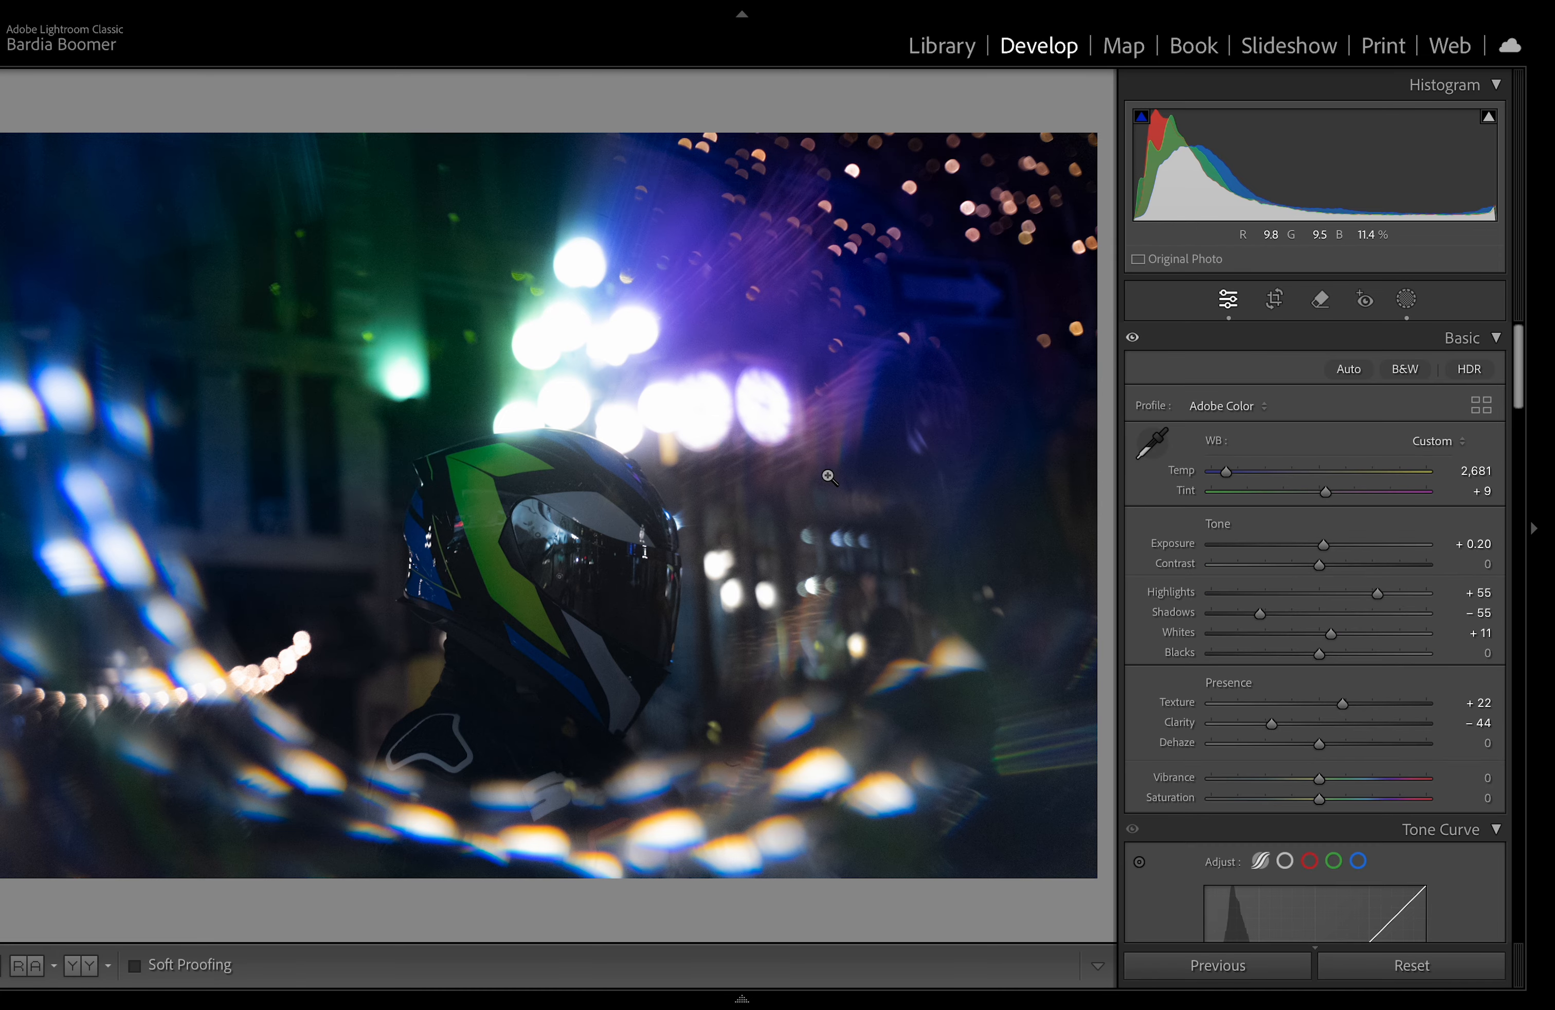
Step: Compare the before and after views of the edited photo
{"action": "key", "text": "y"}
{"action": "left_click", "coordinate": [754, 483]}
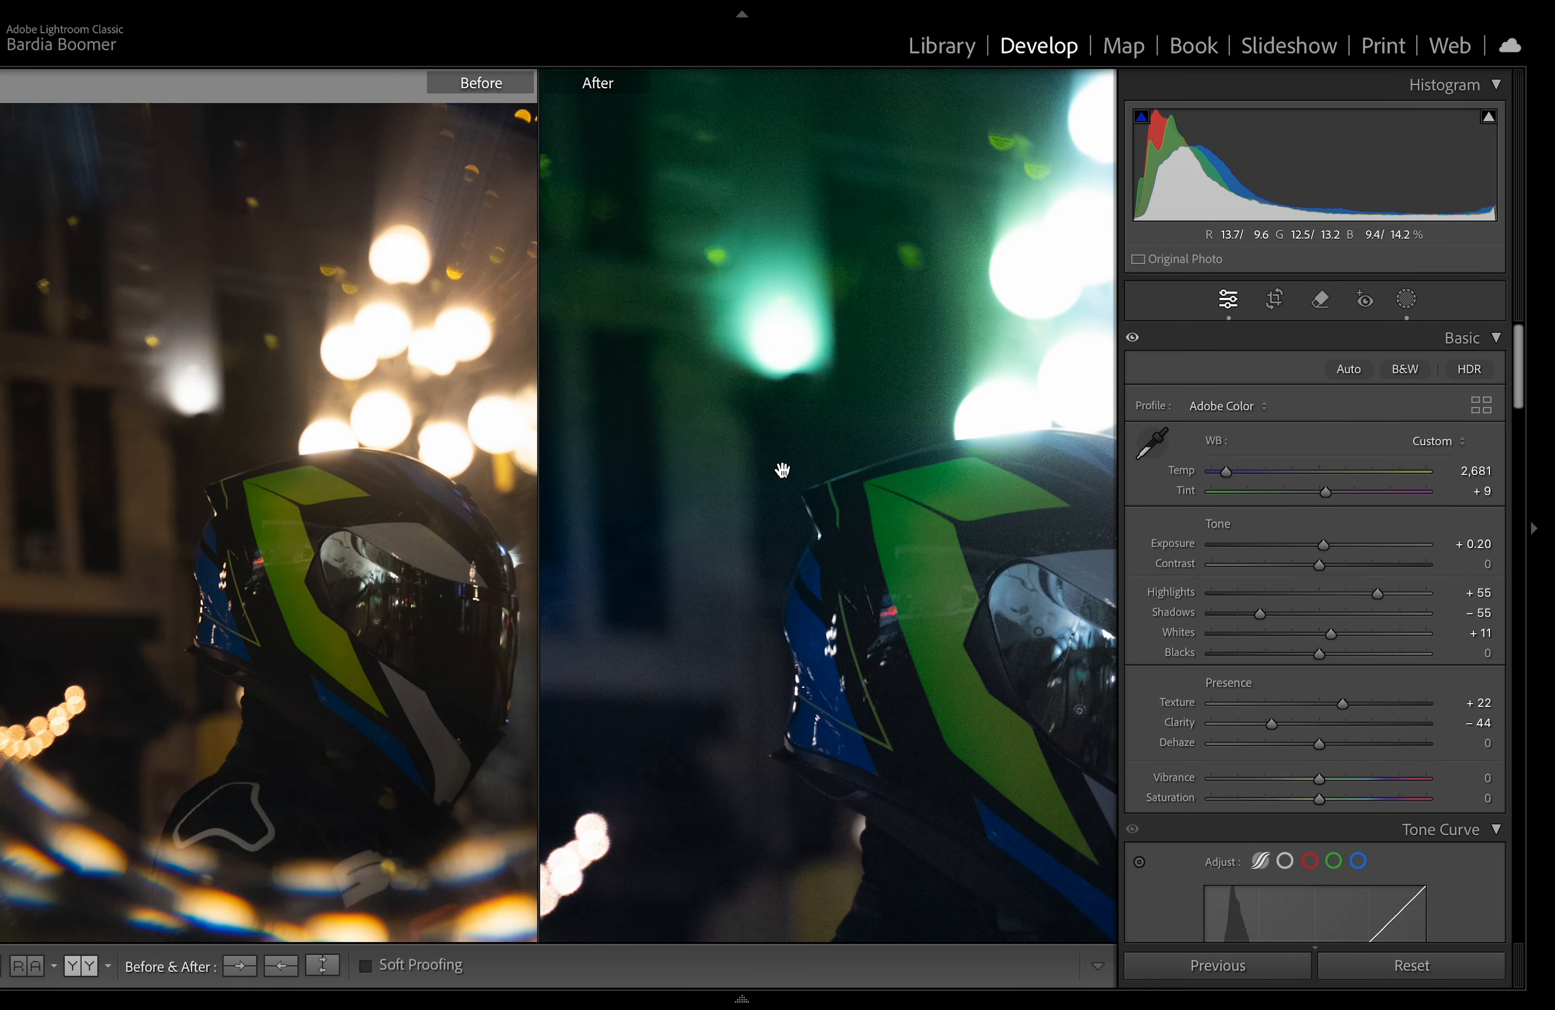
{"action": "left_click", "coordinate": [845, 418]}
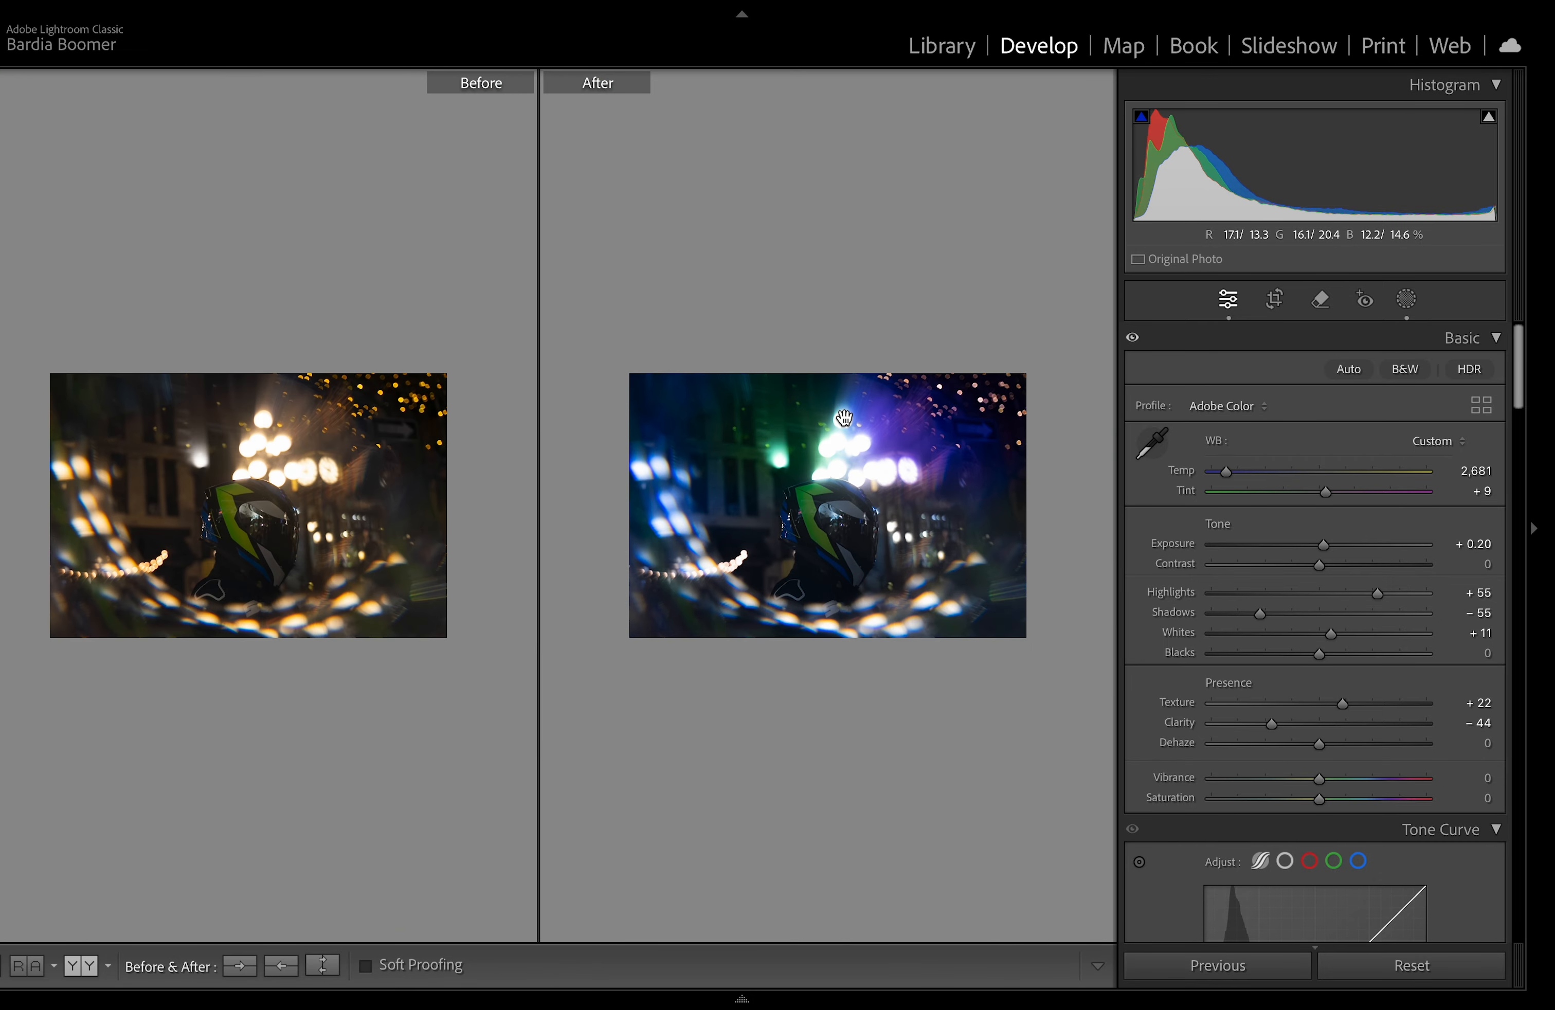
{"action": "left_click", "coordinate": [844, 419]}
{"action": "key", "text": "y"}
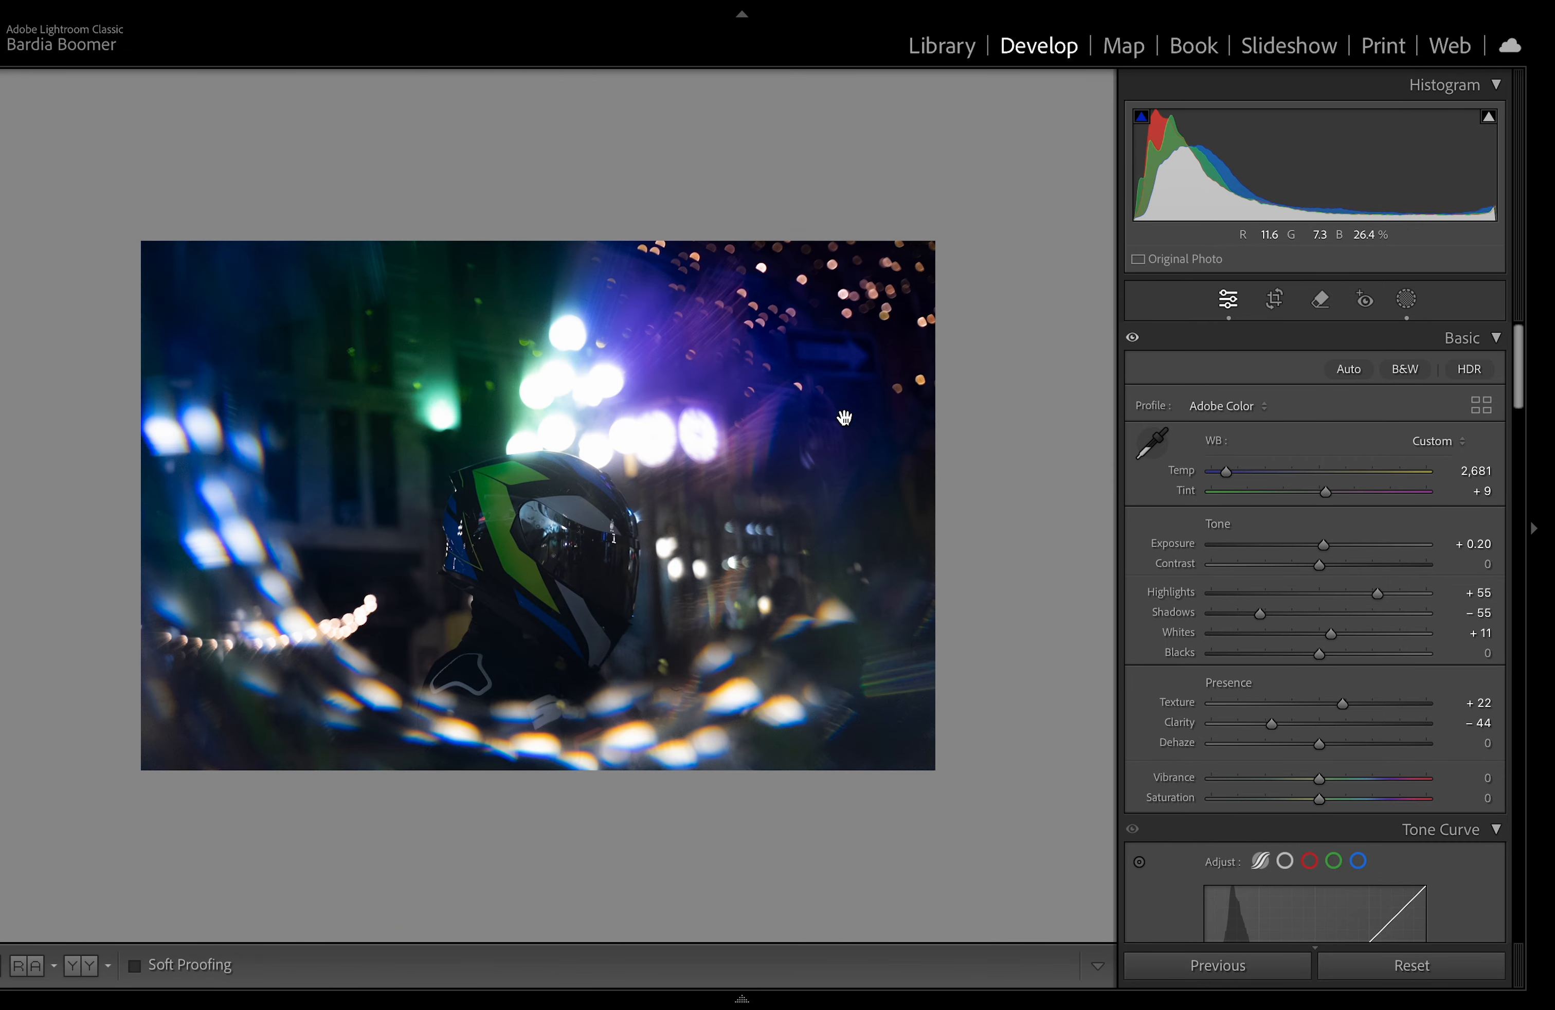
{"action": "left_click", "coordinate": [699, 435]}
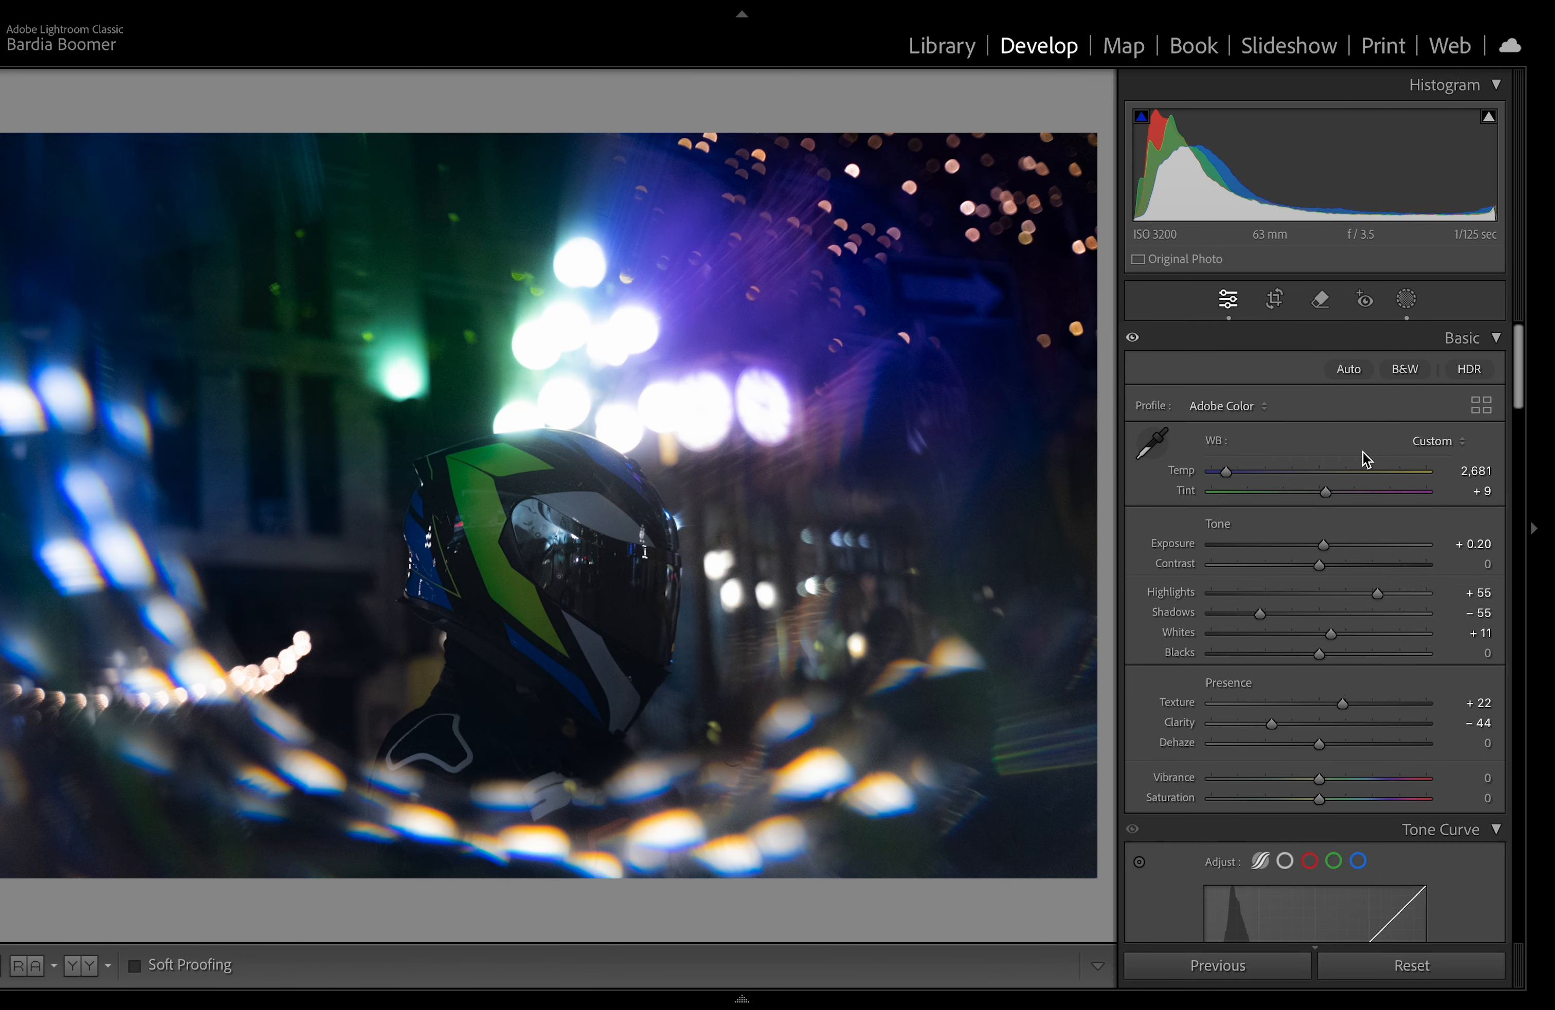
Step: Paint a new brush mask over the bokeh lights along the bottom and left of the frame
{"action": "left_click", "coordinate": [1407, 303]}
{"action": "left_click", "coordinate": [1004, 133]}
{"action": "left_click", "coordinate": [1024, 310]}
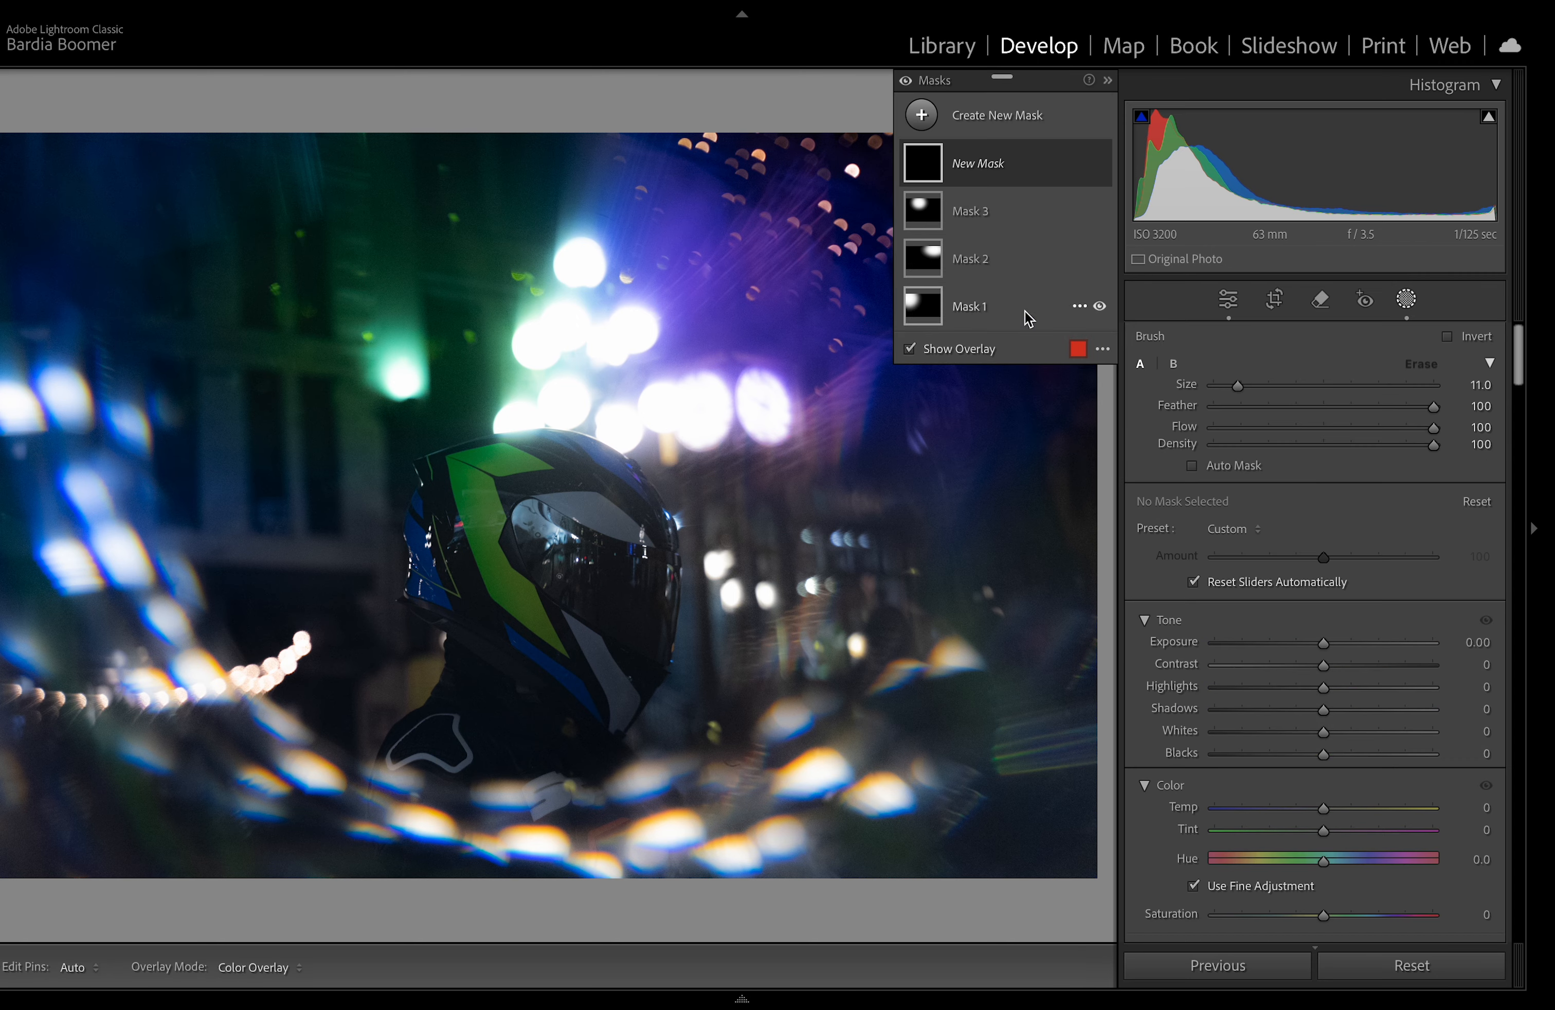
{"action": "key", "text": "h"}
{"action": "mouse_move", "coordinate": [938, 683]}
{"action": "left_mouse_down"}
{"action": "mouse_move", "coordinate": [886, 679]}
{"action": "mouse_move", "coordinate": [792, 730]}
{"action": "mouse_move", "coordinate": [797, 758]}
{"action": "mouse_move", "coordinate": [862, 803]}
{"action": "mouse_move", "coordinate": [918, 794]}
{"action": "mouse_move", "coordinate": [721, 856]}
{"action": "mouse_move", "coordinate": [784, 853]}
{"action": "mouse_move", "coordinate": [675, 849]}
{"action": "mouse_move", "coordinate": [625, 793]}
{"action": "mouse_move", "coordinate": [623, 822]}
{"action": "mouse_move", "coordinate": [588, 840]}
{"action": "mouse_move", "coordinate": [236, 777]}
{"action": "left_mouse_up"}
{"action": "mouse_move", "coordinate": [236, 777]}
{"action": "left_mouse_down"}
{"action": "mouse_move", "coordinate": [65, 714]}
{"action": "mouse_move", "coordinate": [227, 689]}
{"action": "mouse_move", "coordinate": [282, 649]}
{"action": "mouse_move", "coordinate": [144, 646]}
{"action": "mouse_move", "coordinate": [21, 416]}
{"action": "mouse_move", "coordinate": [124, 420]}
{"action": "mouse_move", "coordinate": [223, 653]}
{"action": "left_mouse_up"}
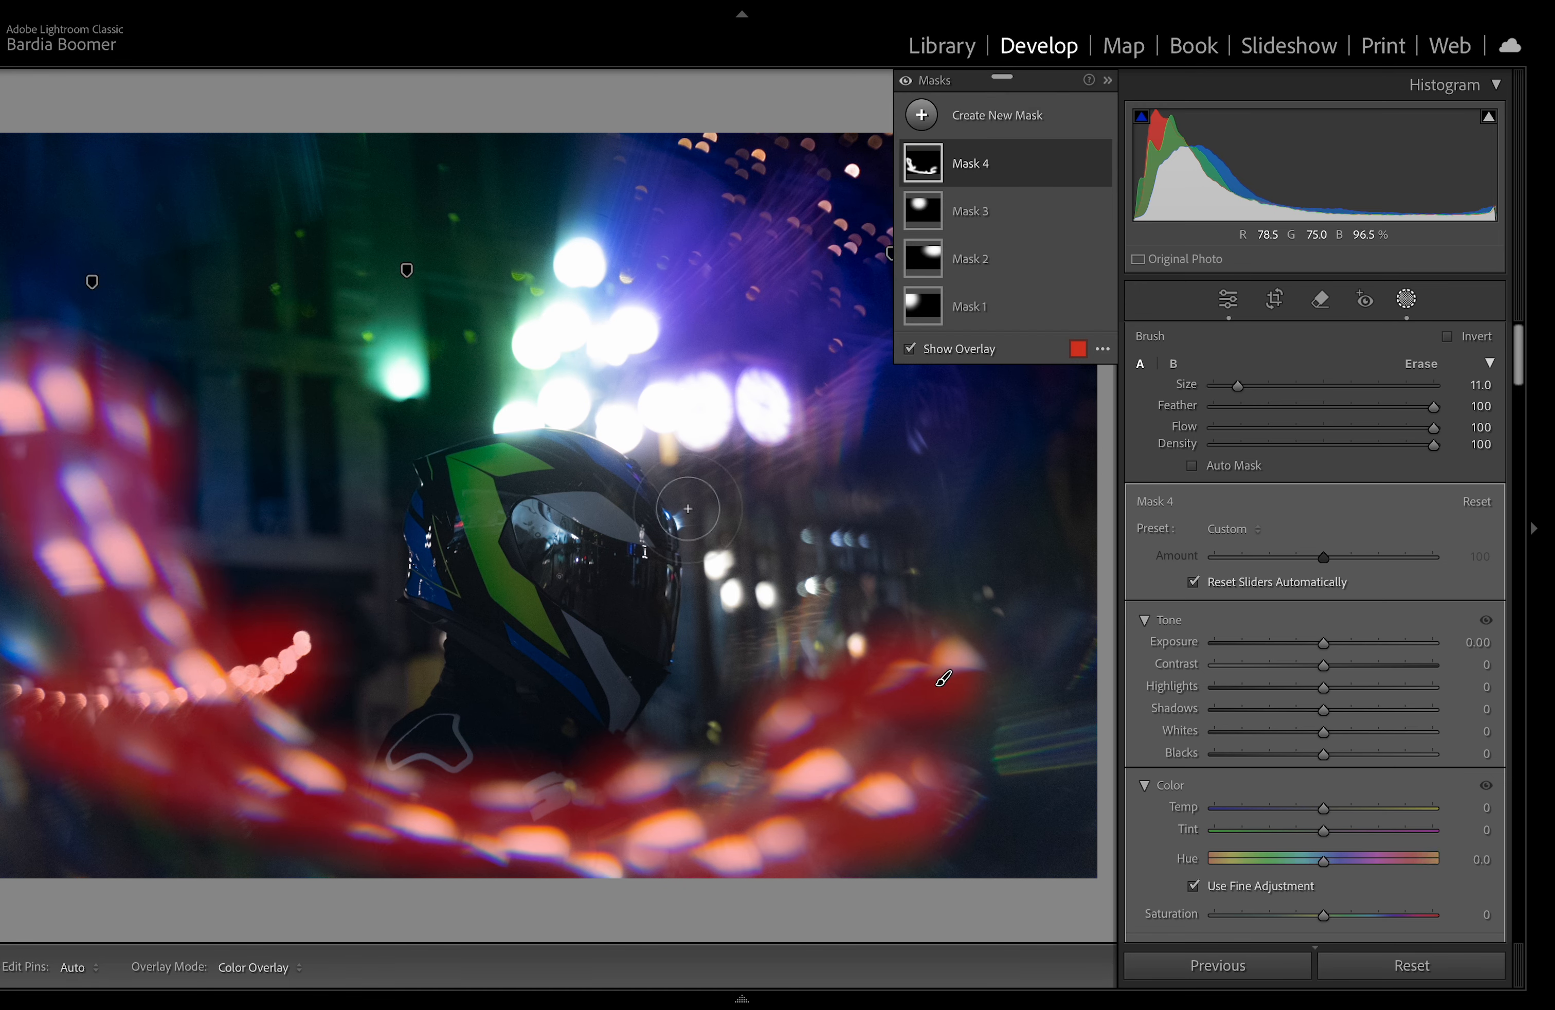
Step: Set the brush mask's highlights to 100
{"action": "scroll", "coordinate": [1333, 754], "scroll_direction": "down", "scroll_amount": 1}
{"action": "left_click_drag", "start_coordinate": [1322, 653], "coordinate": [1469, 656]}
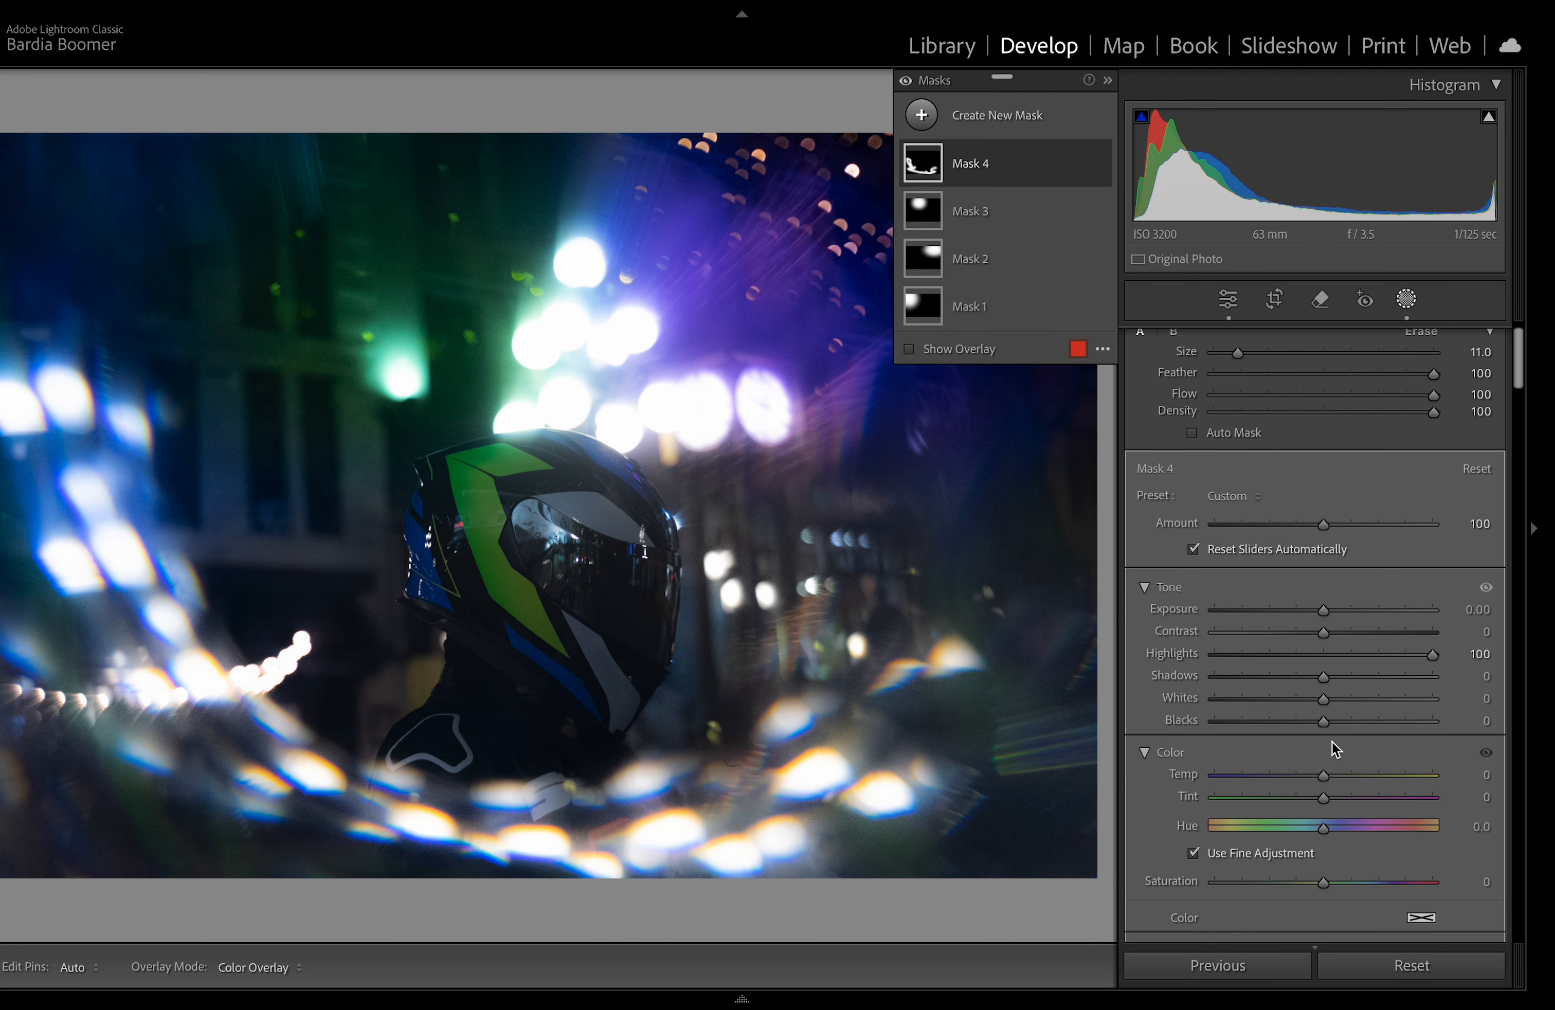
Step: Set the brush mask's clarity to 100
{"action": "scroll", "coordinate": [1327, 812], "scroll_direction": "down", "scroll_amount": 10}
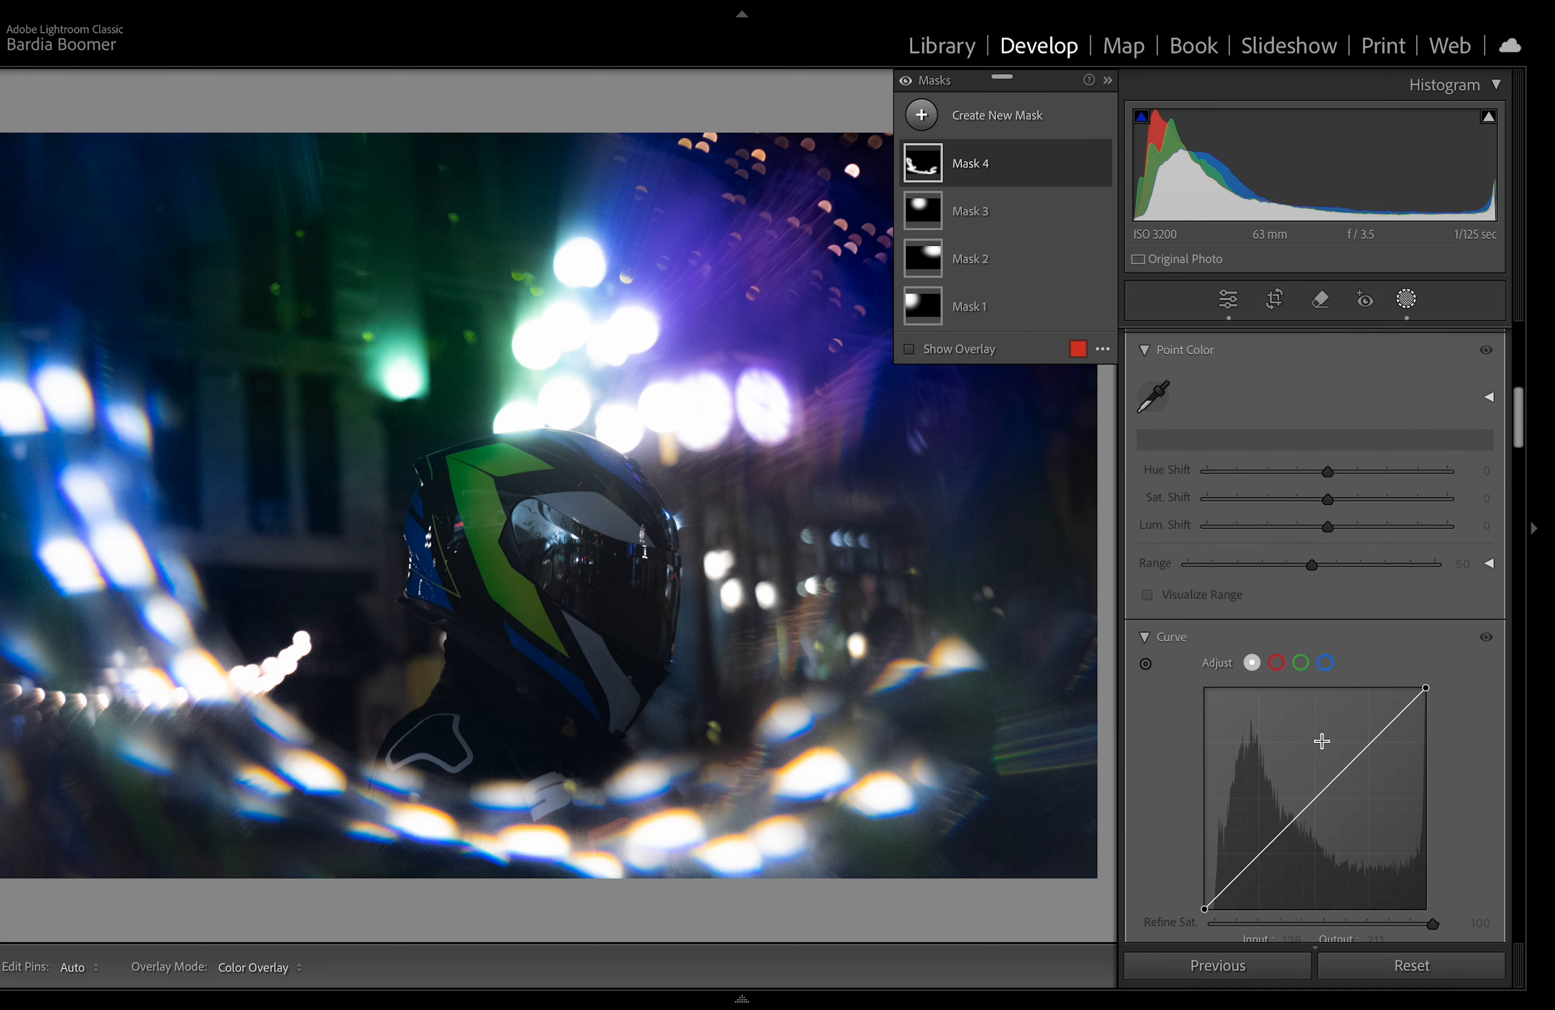
{"action": "scroll", "coordinate": [1321, 741], "scroll_direction": "down", "scroll_amount": 10}
{"action": "left_click_drag", "start_coordinate": [1323, 708], "coordinate": [1439, 718]}
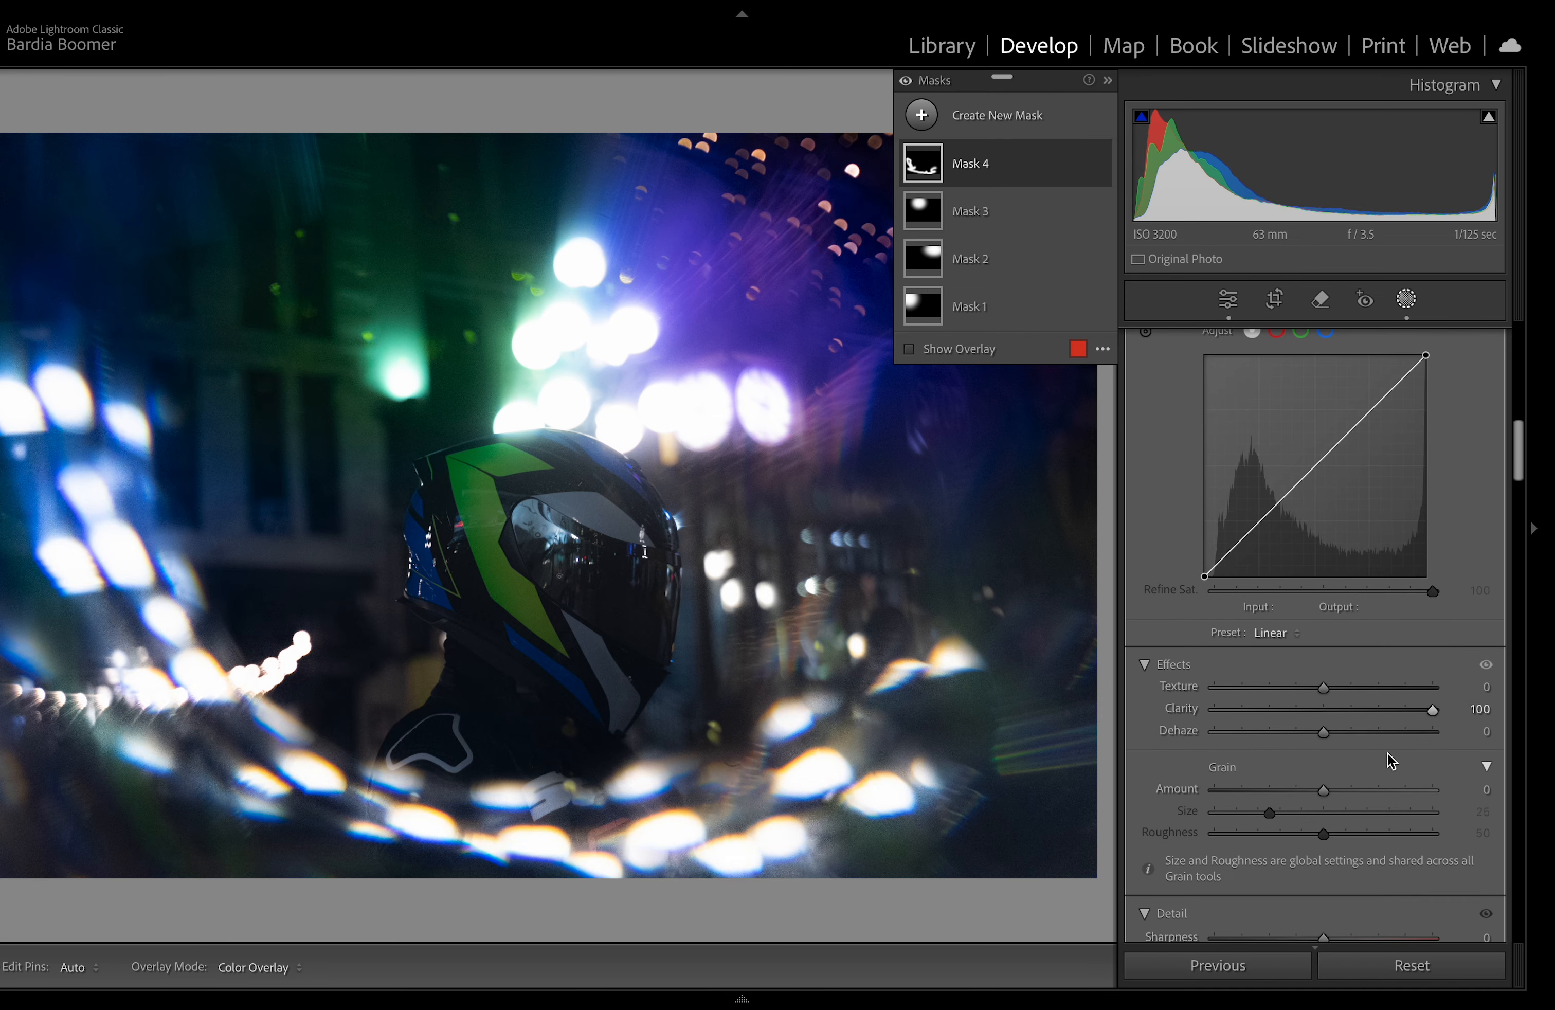
Step: Set the brush mask's temperature to -12, tint to 21 and saturation to 28
{"action": "scroll", "coordinate": [1390, 760], "scroll_direction": "up", "scroll_amount": 10}
{"action": "scroll", "coordinate": [1301, 556], "scroll_direction": "up", "scroll_amount": 12}
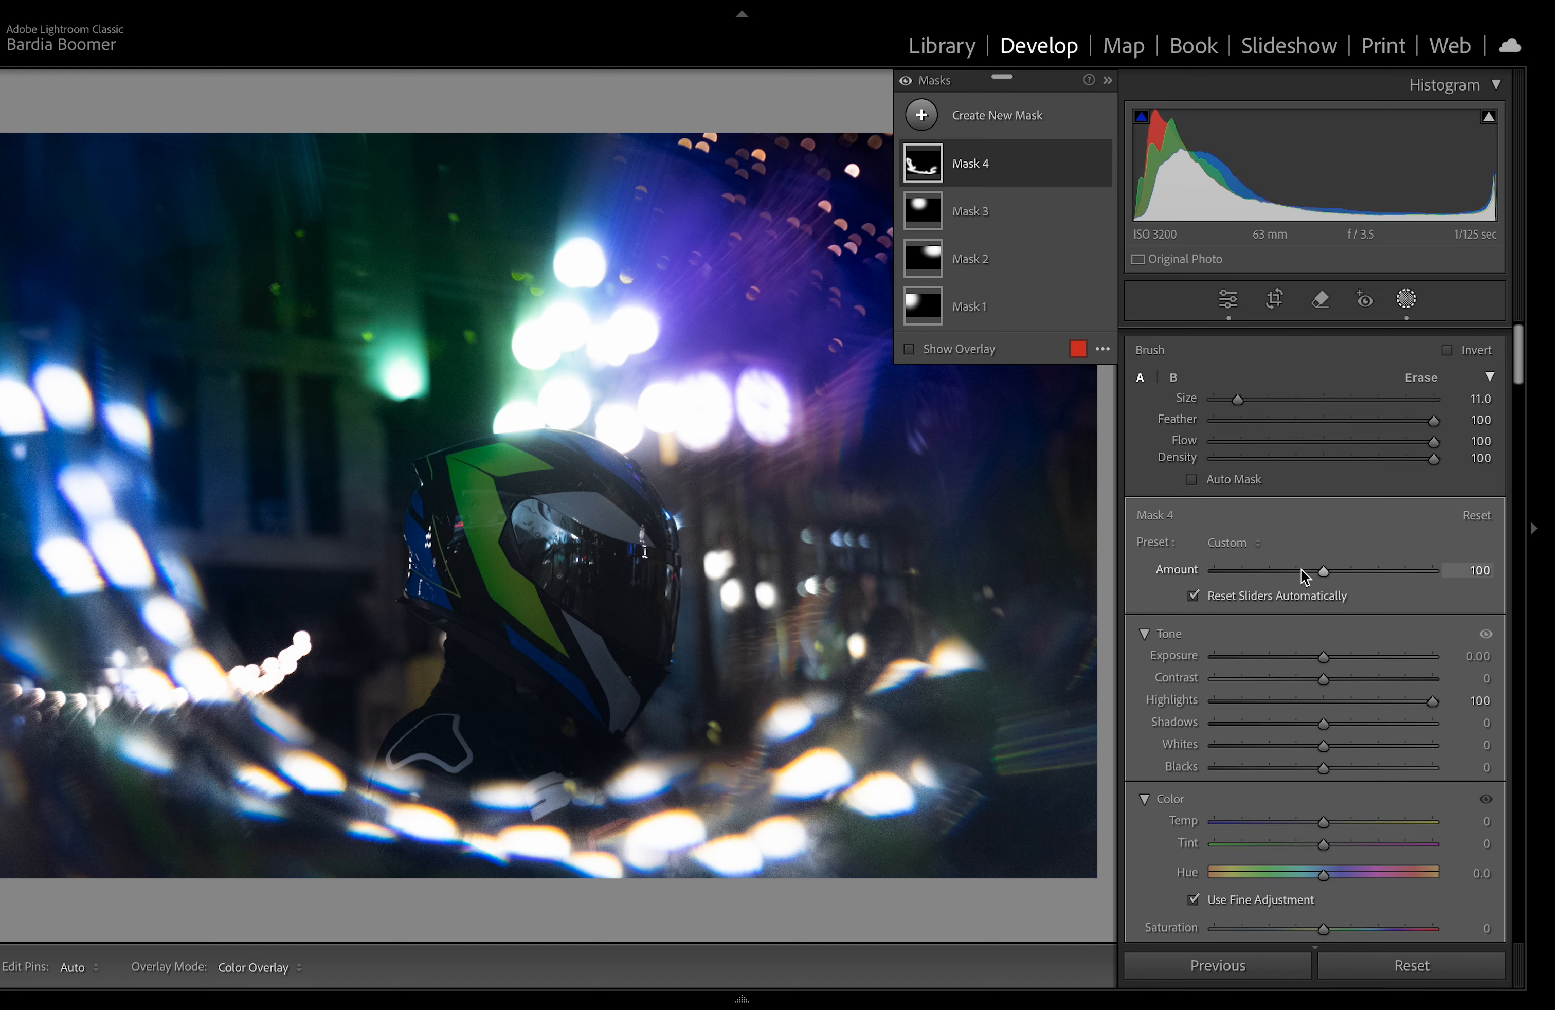
{"action": "left_click_drag", "start_coordinate": [1319, 699], "coordinate": [1355, 723]}
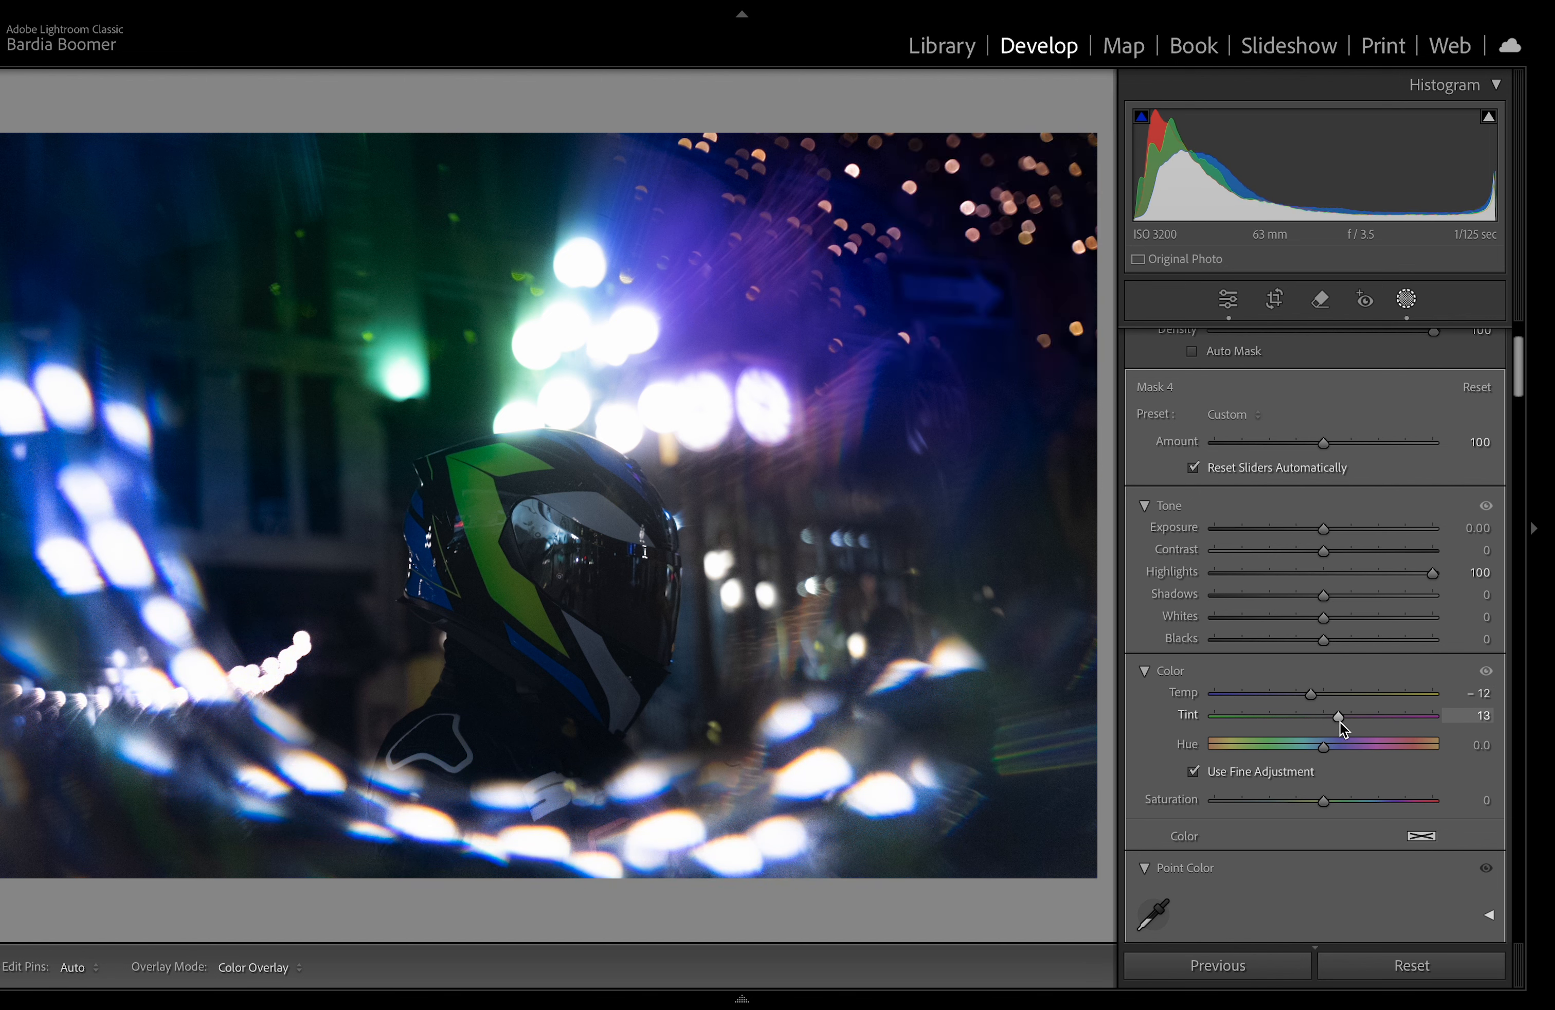
{"action": "mouse_move", "coordinate": [1348, 722]}
{"action": "left_mouse_down"}
{"action": "mouse_move", "coordinate": [1303, 710]}
{"action": "mouse_move", "coordinate": [1354, 708]}
{"action": "left_mouse_up"}
{"action": "scroll", "coordinate": [1409, 722], "scroll_direction": "down", "scroll_amount": 3}
{"action": "scroll", "coordinate": [1457, 715], "scroll_direction": "down", "scroll_amount": 5}
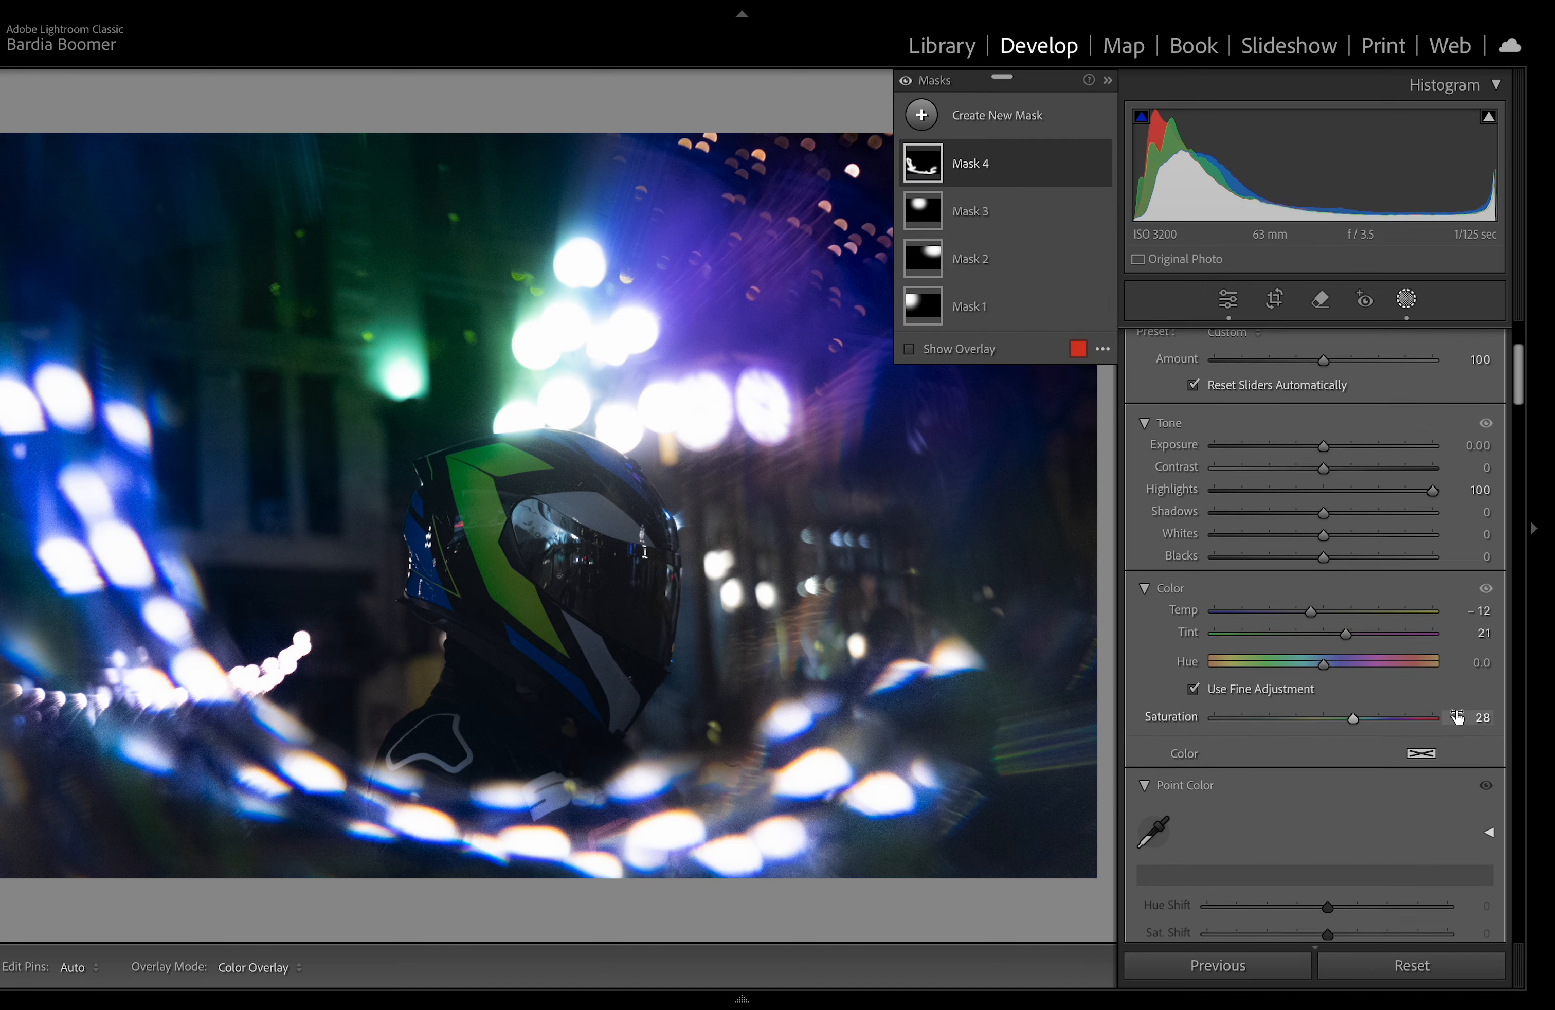
Step: Adjust the brush mask's green channel curve
{"action": "scroll", "coordinate": [1457, 714], "scroll_direction": "down", "scroll_amount": 12}
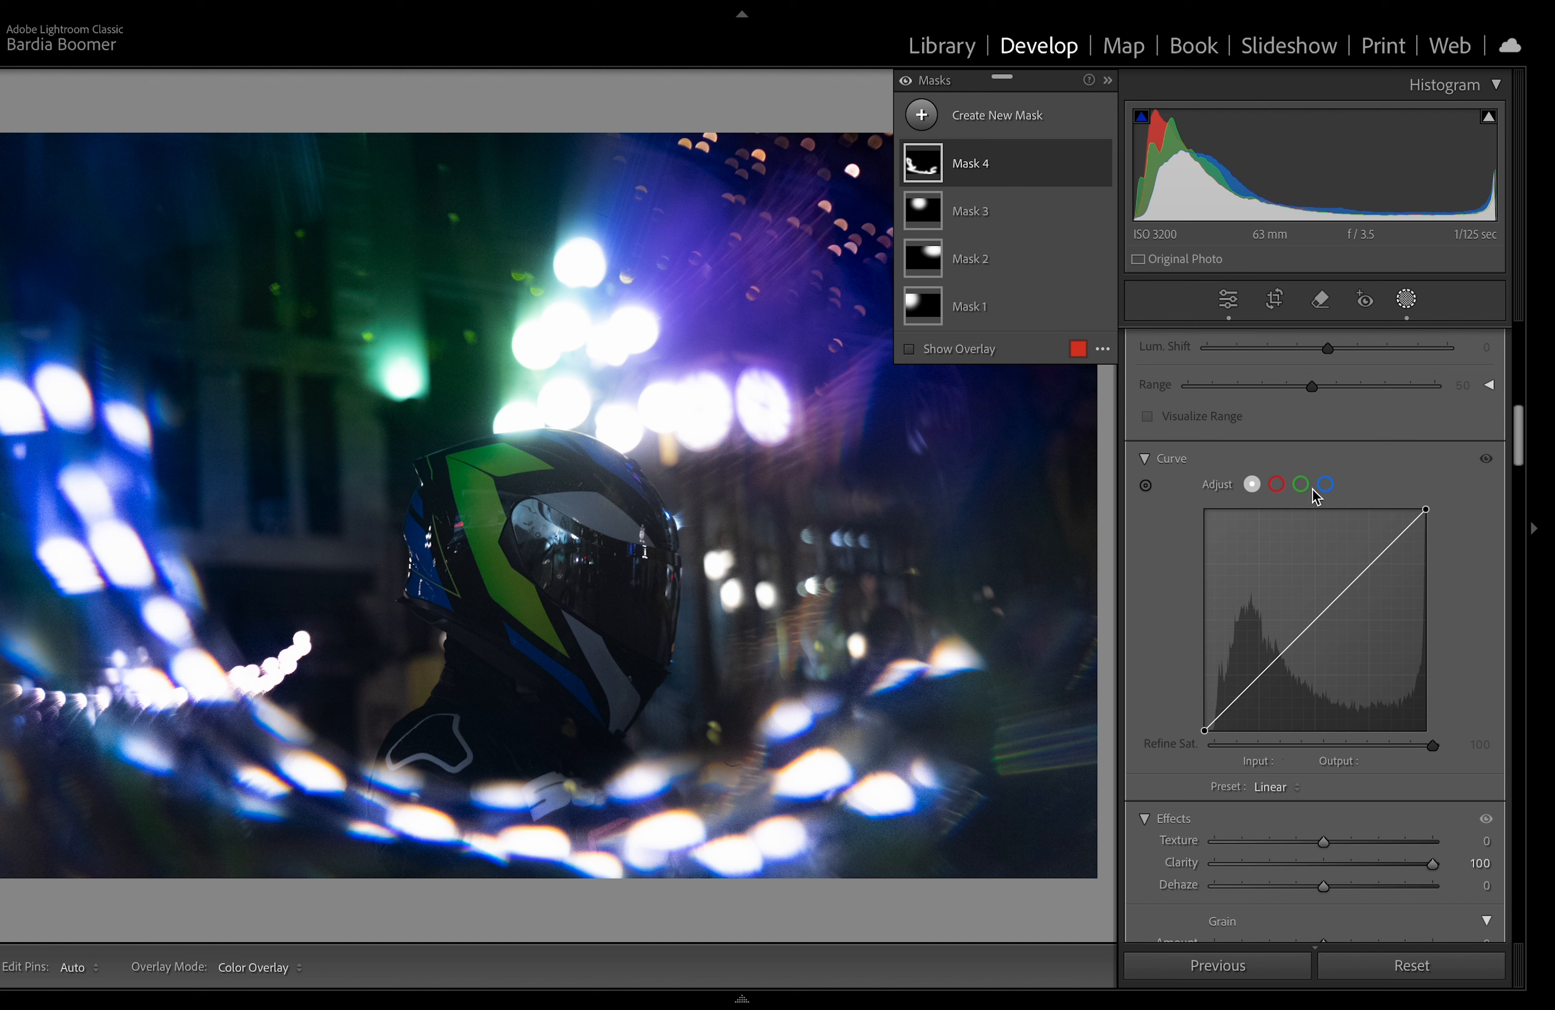
{"action": "left_click", "coordinate": [1298, 484]}
{"action": "left_click_drag", "start_coordinate": [1349, 586], "coordinate": [1350, 577]}
{"action": "left_click_drag", "start_coordinate": [1290, 640], "coordinate": [1397, 541]}
Step: Adjust the brush mask's blue channel curve highlights and shadows
{"action": "left_click", "coordinate": [1326, 485]}
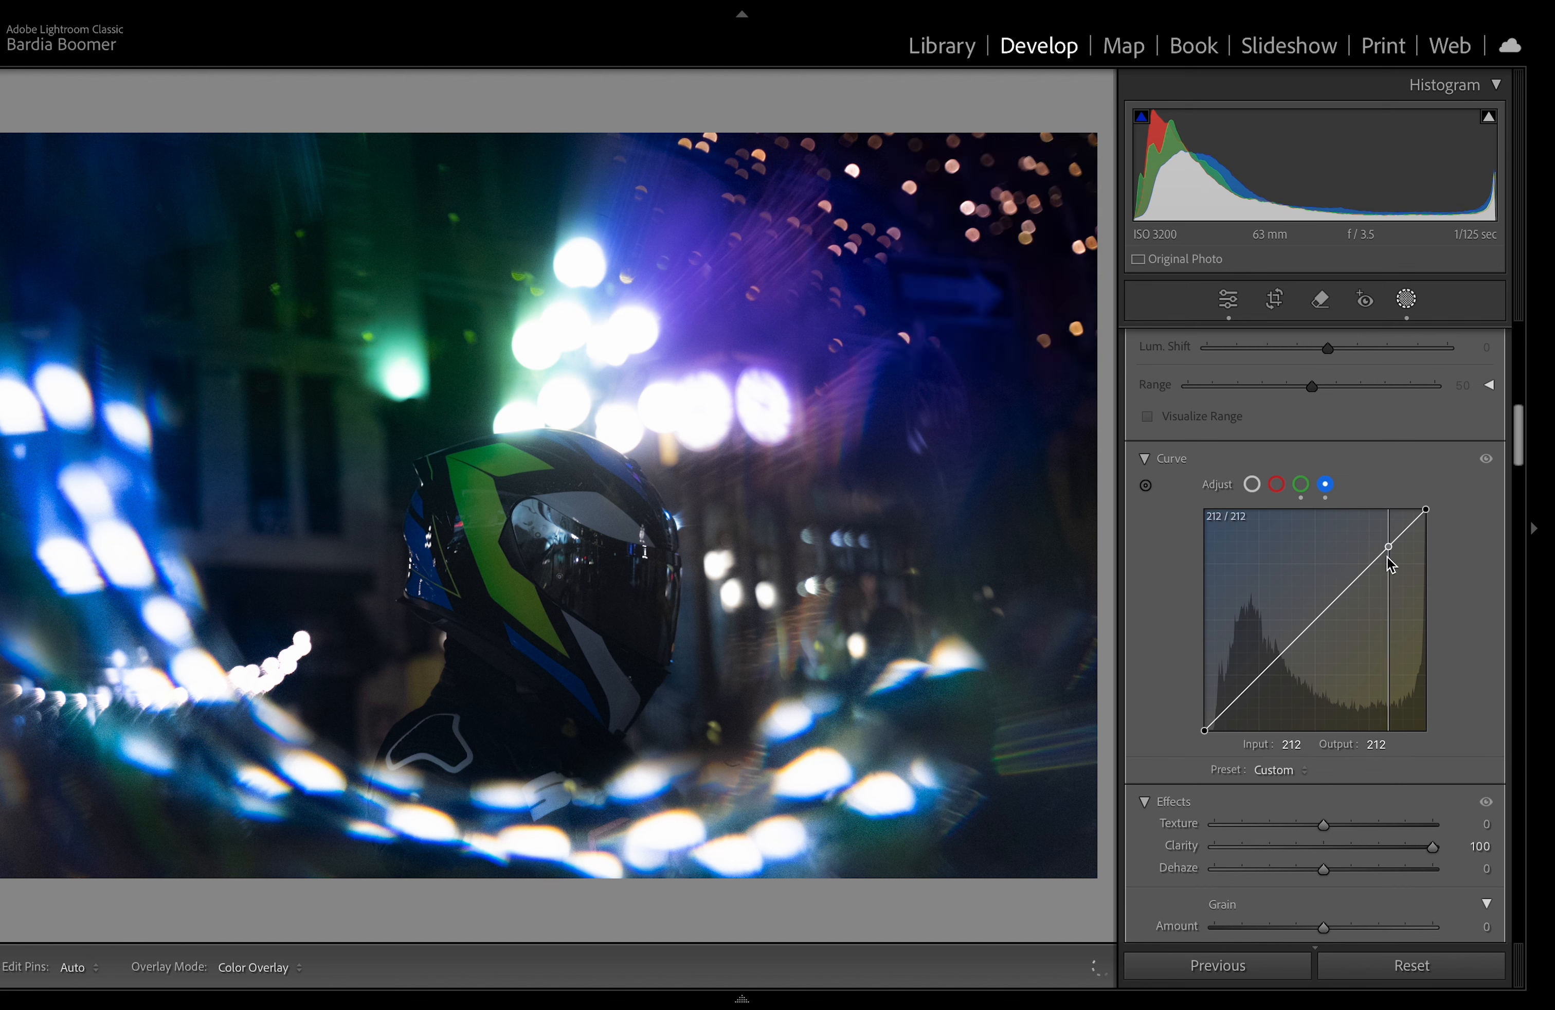
{"action": "mouse_move", "coordinate": [1382, 559]}
{"action": "left_mouse_down"}
{"action": "mouse_move", "coordinate": [1406, 532]}
{"action": "mouse_move", "coordinate": [1388, 528]}
{"action": "mouse_move", "coordinate": [1415, 596]}
{"action": "mouse_move", "coordinate": [1371, 561]}
{"action": "left_mouse_up"}
{"action": "mouse_move", "coordinate": [1261, 674]}
{"action": "left_mouse_down"}
{"action": "mouse_move", "coordinate": [1279, 708]}
{"action": "mouse_move", "coordinate": [1210, 642]}
{"action": "mouse_move", "coordinate": [1267, 708]}
{"action": "mouse_move", "coordinate": [1248, 685]}
{"action": "left_mouse_up"}
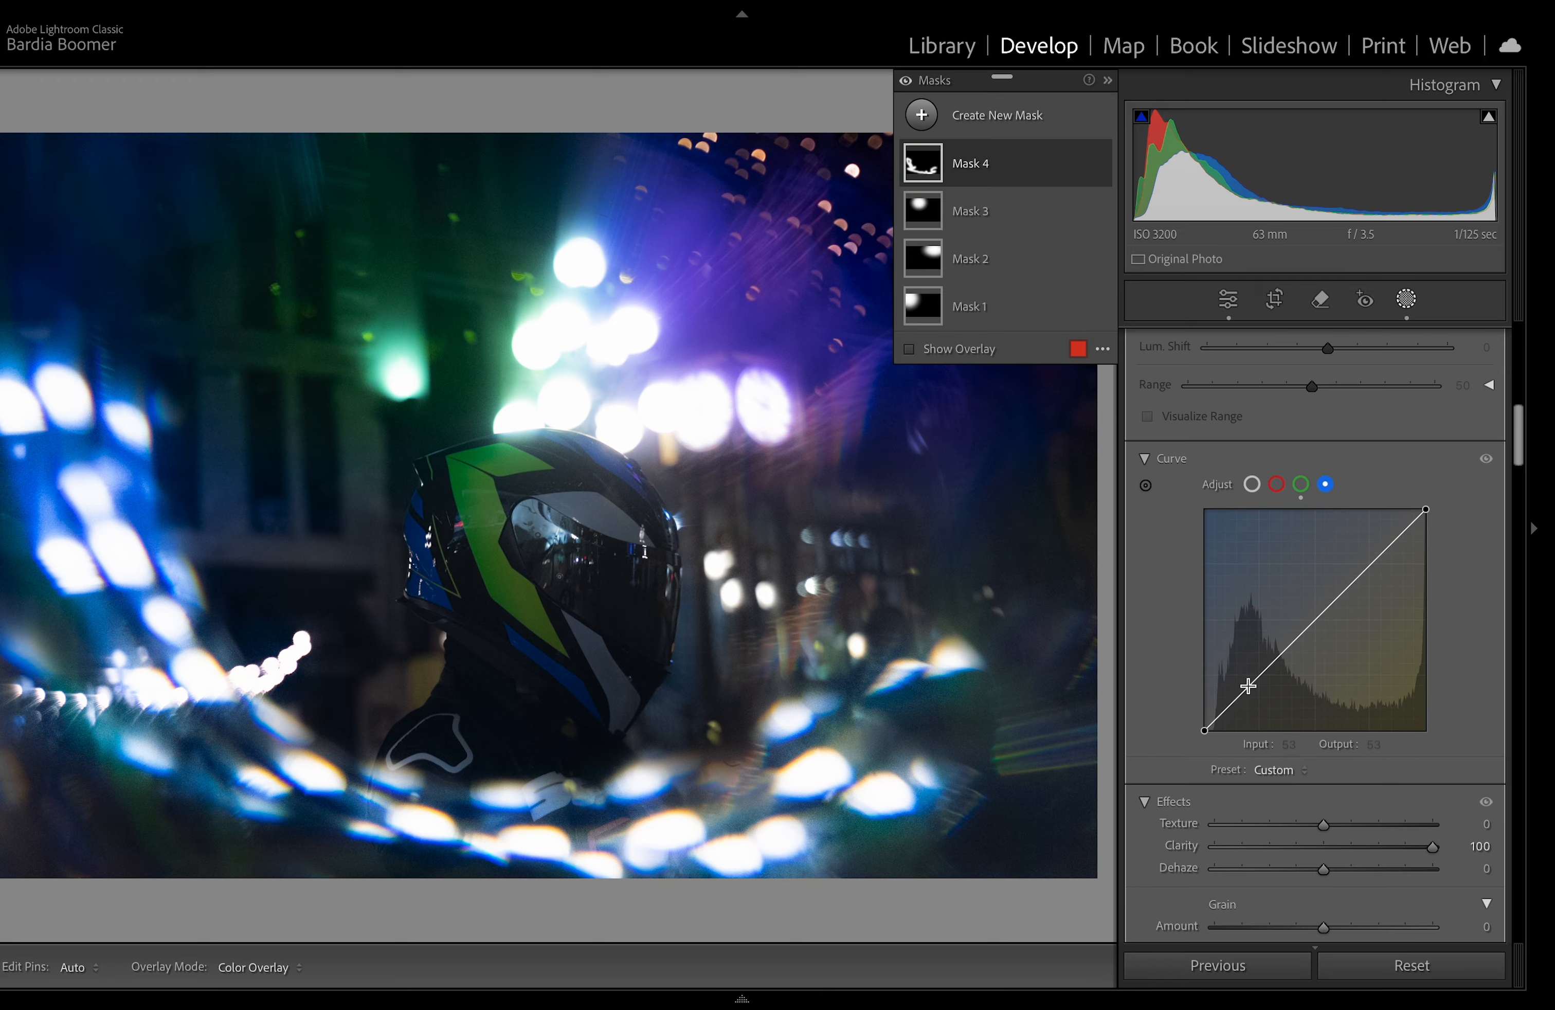
Step: Review the global Tone Curve panel
{"action": "left_click", "coordinate": [1404, 301]}
{"action": "scroll", "coordinate": [1349, 614], "scroll_direction": "down", "scroll_amount": 5}
{"action": "scroll", "coordinate": [1374, 683], "scroll_direction": "up", "scroll_amount": 10}
{"action": "scroll", "coordinate": [1370, 659], "scroll_direction": "down", "scroll_amount": 2}
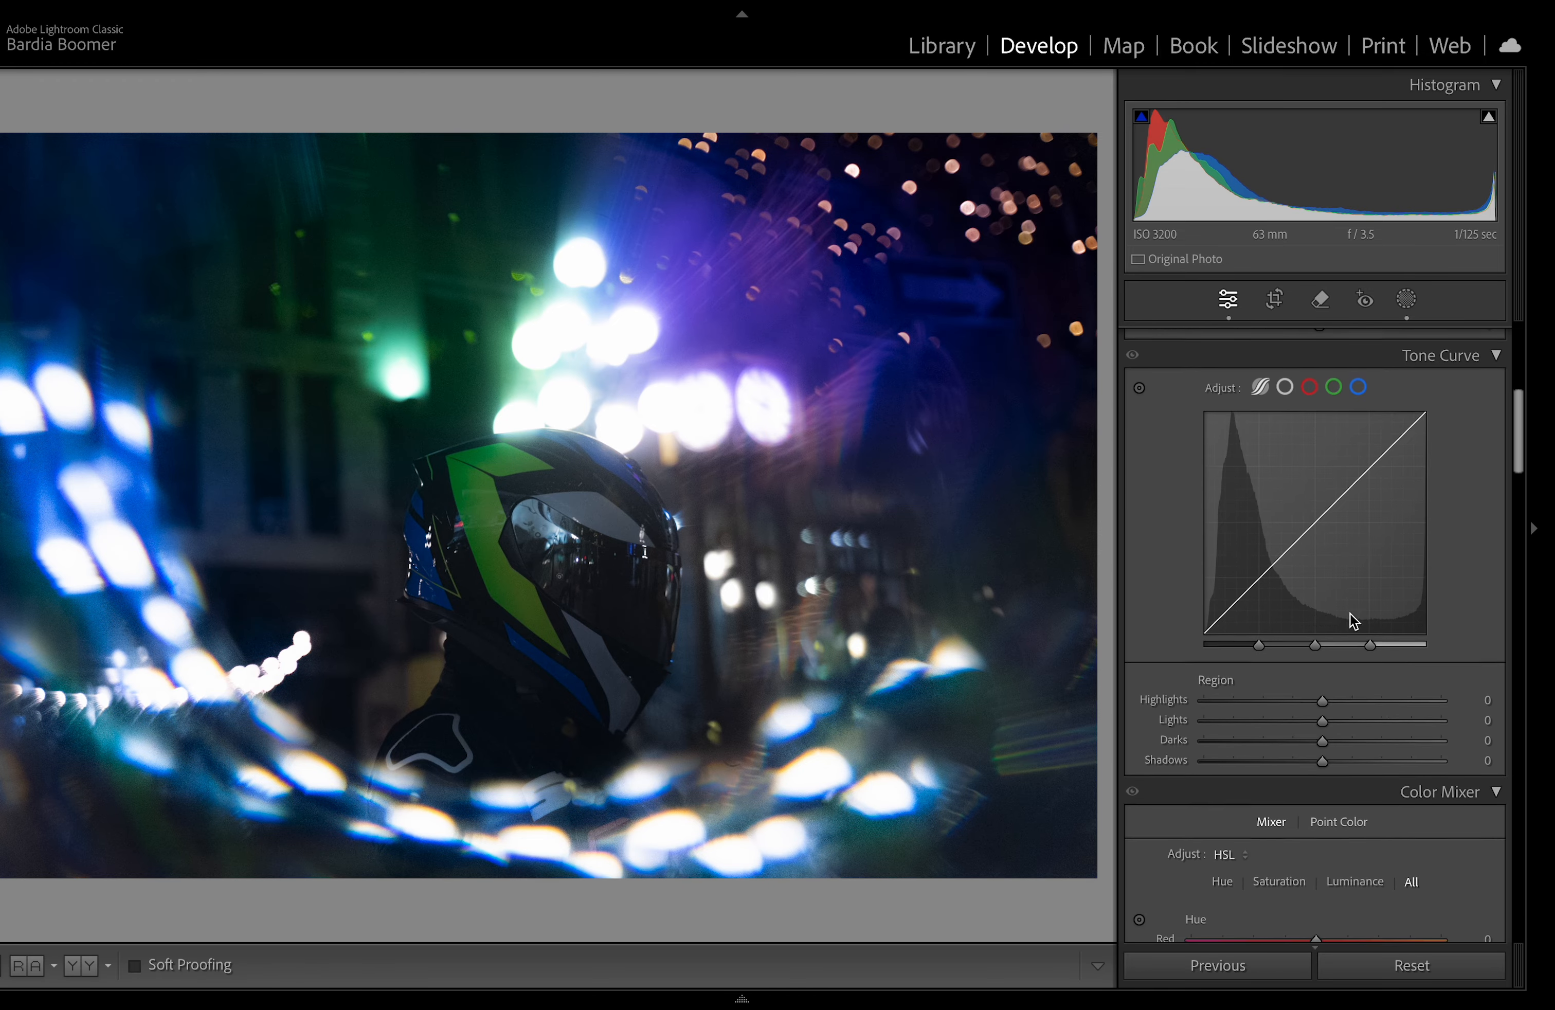
{"action": "left_click", "coordinate": [1257, 603]}
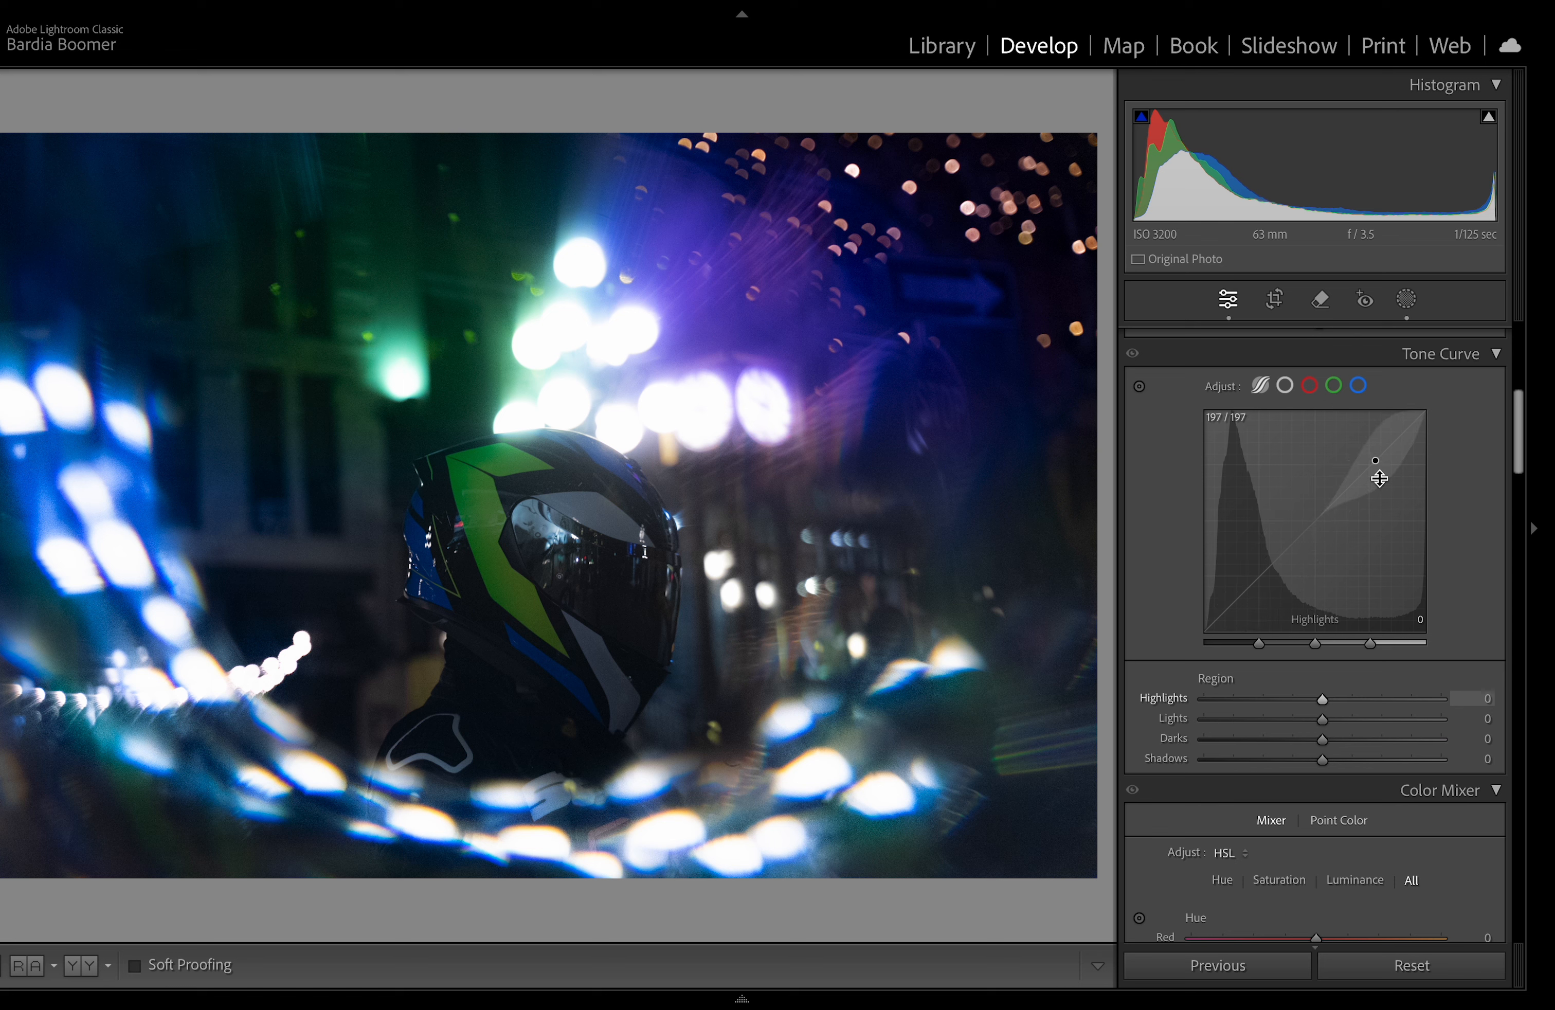
Step: Reselect the brush mask and raise the shadow end of its green channel curve
{"action": "left_click", "coordinate": [1409, 308]}
{"action": "left_click", "coordinate": [1407, 302]}
{"action": "left_click", "coordinate": [1407, 303]}
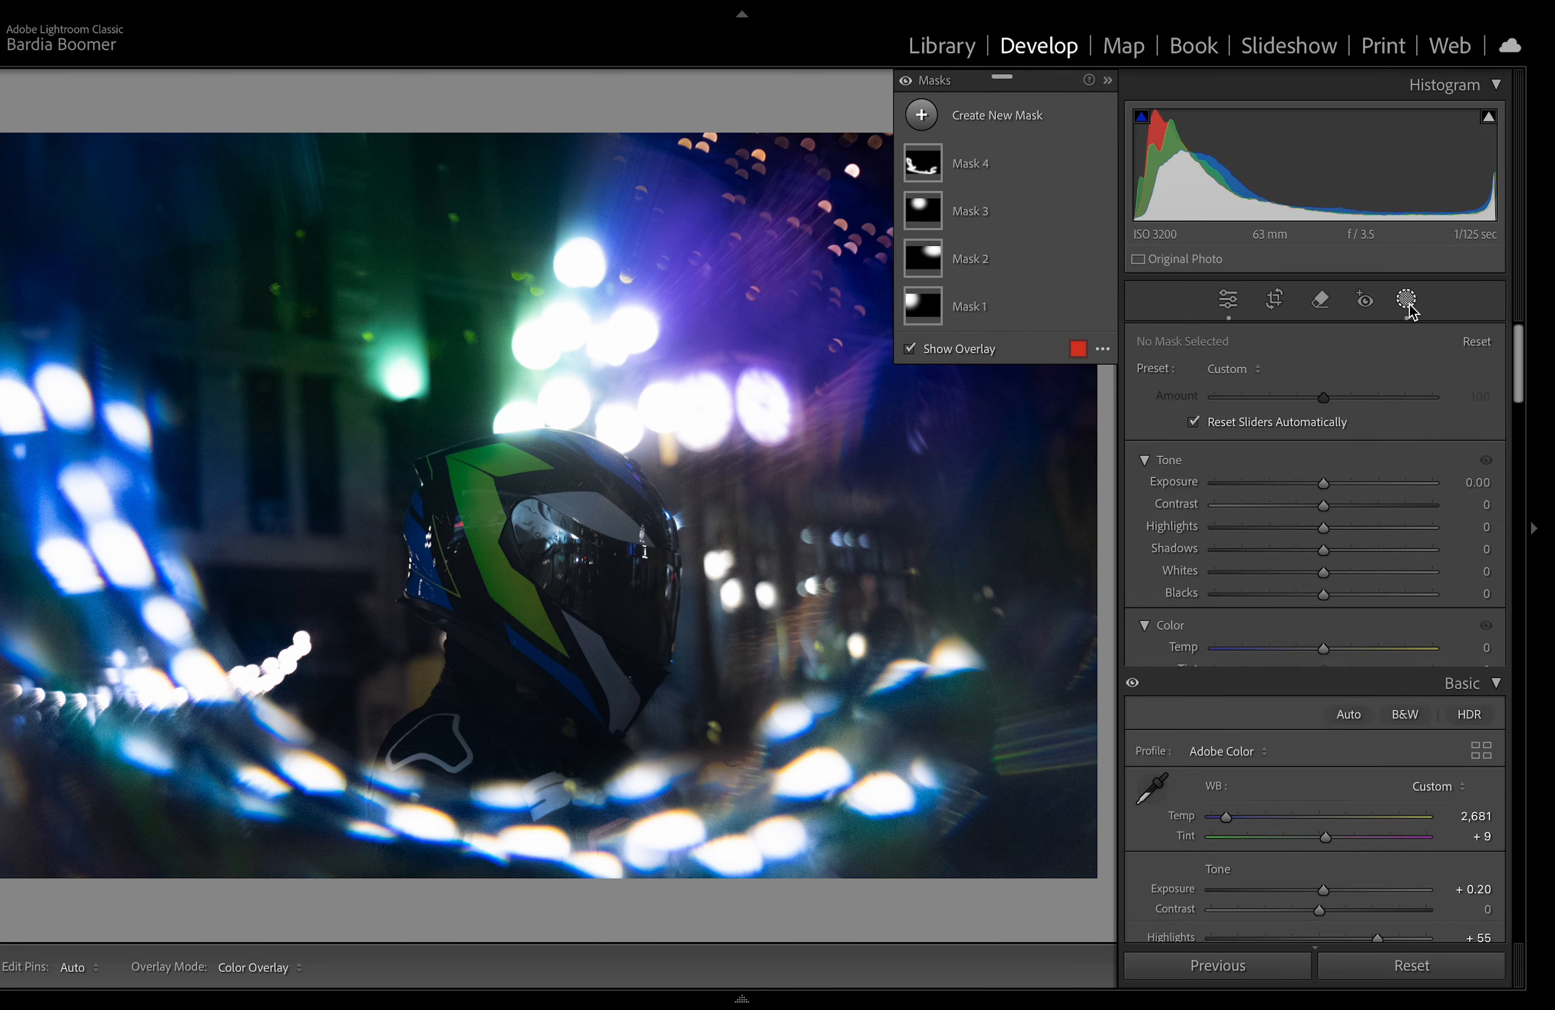
{"action": "left_click", "coordinate": [954, 308]}
{"action": "left_click", "coordinate": [977, 164]}
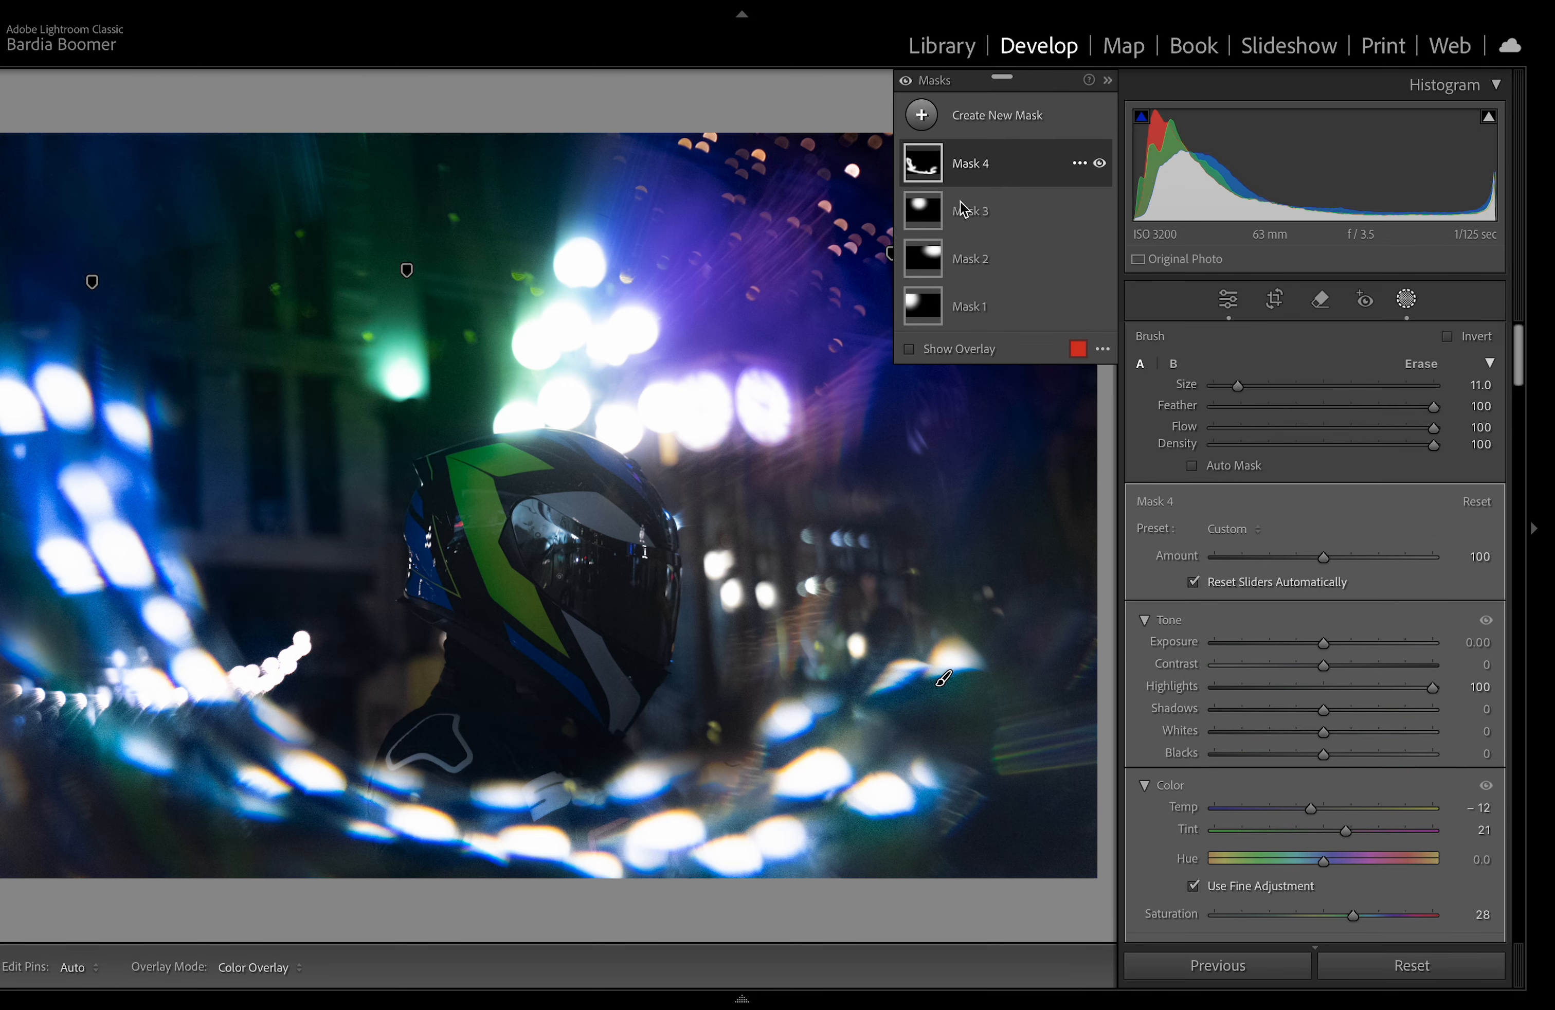
{"action": "left_click", "coordinate": [971, 164]}
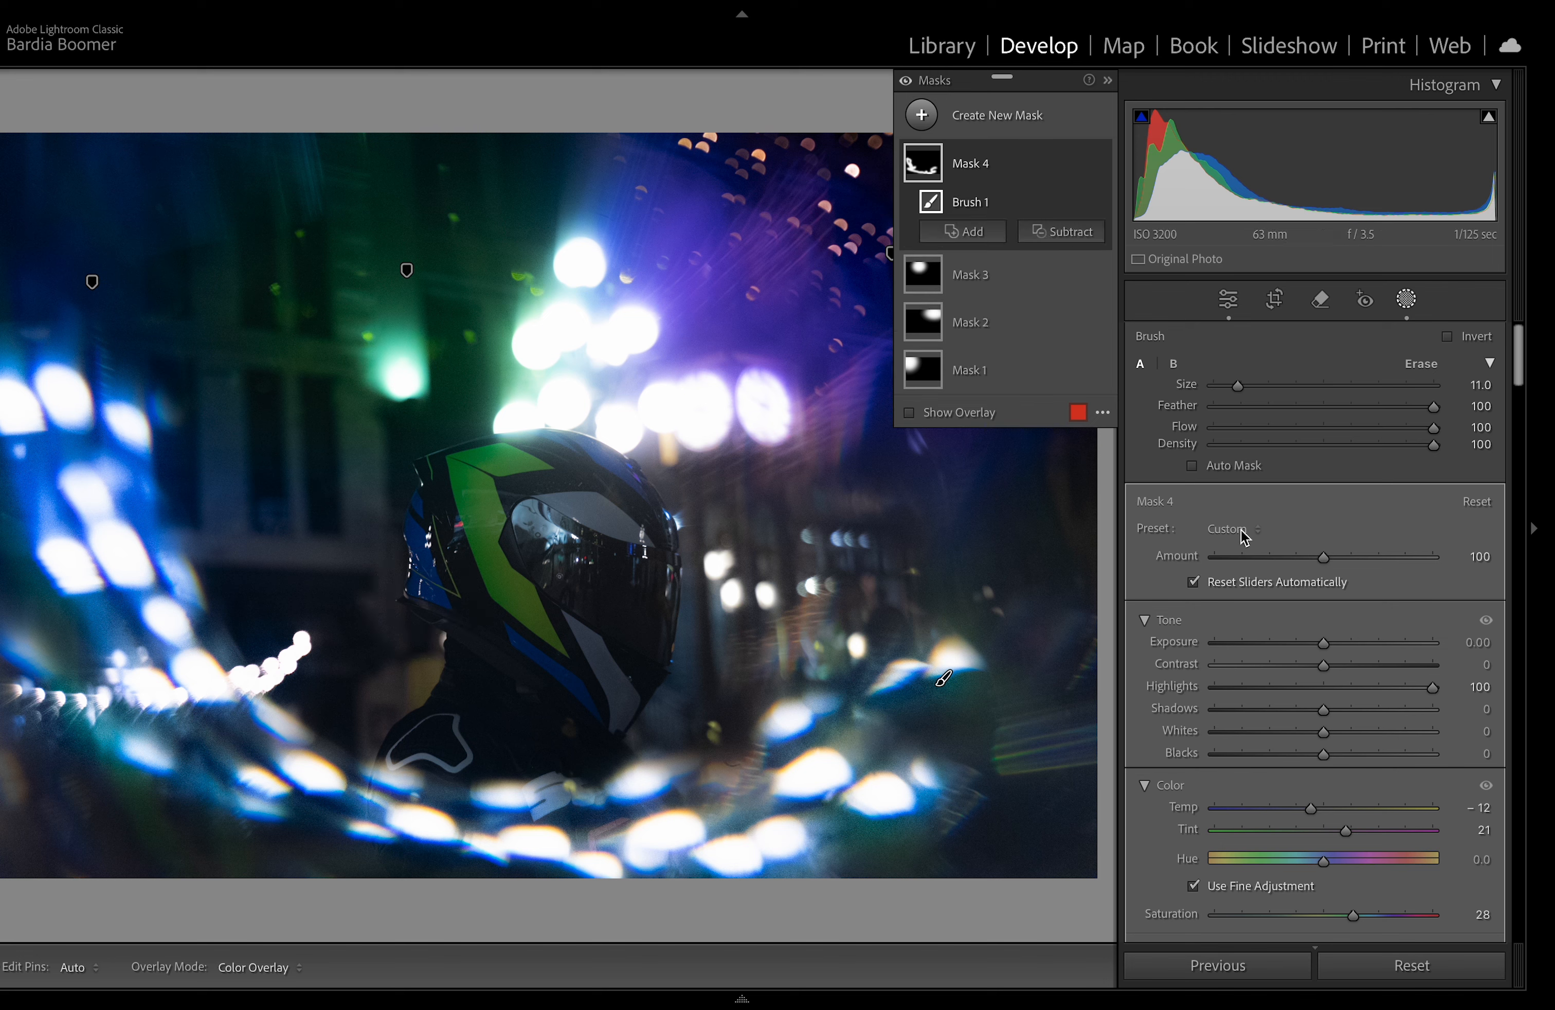
{"action": "scroll", "coordinate": [1221, 622], "scroll_direction": "down", "scroll_amount": 3}
{"action": "scroll", "coordinate": [1260, 740], "scroll_direction": "down", "scroll_amount": 5}
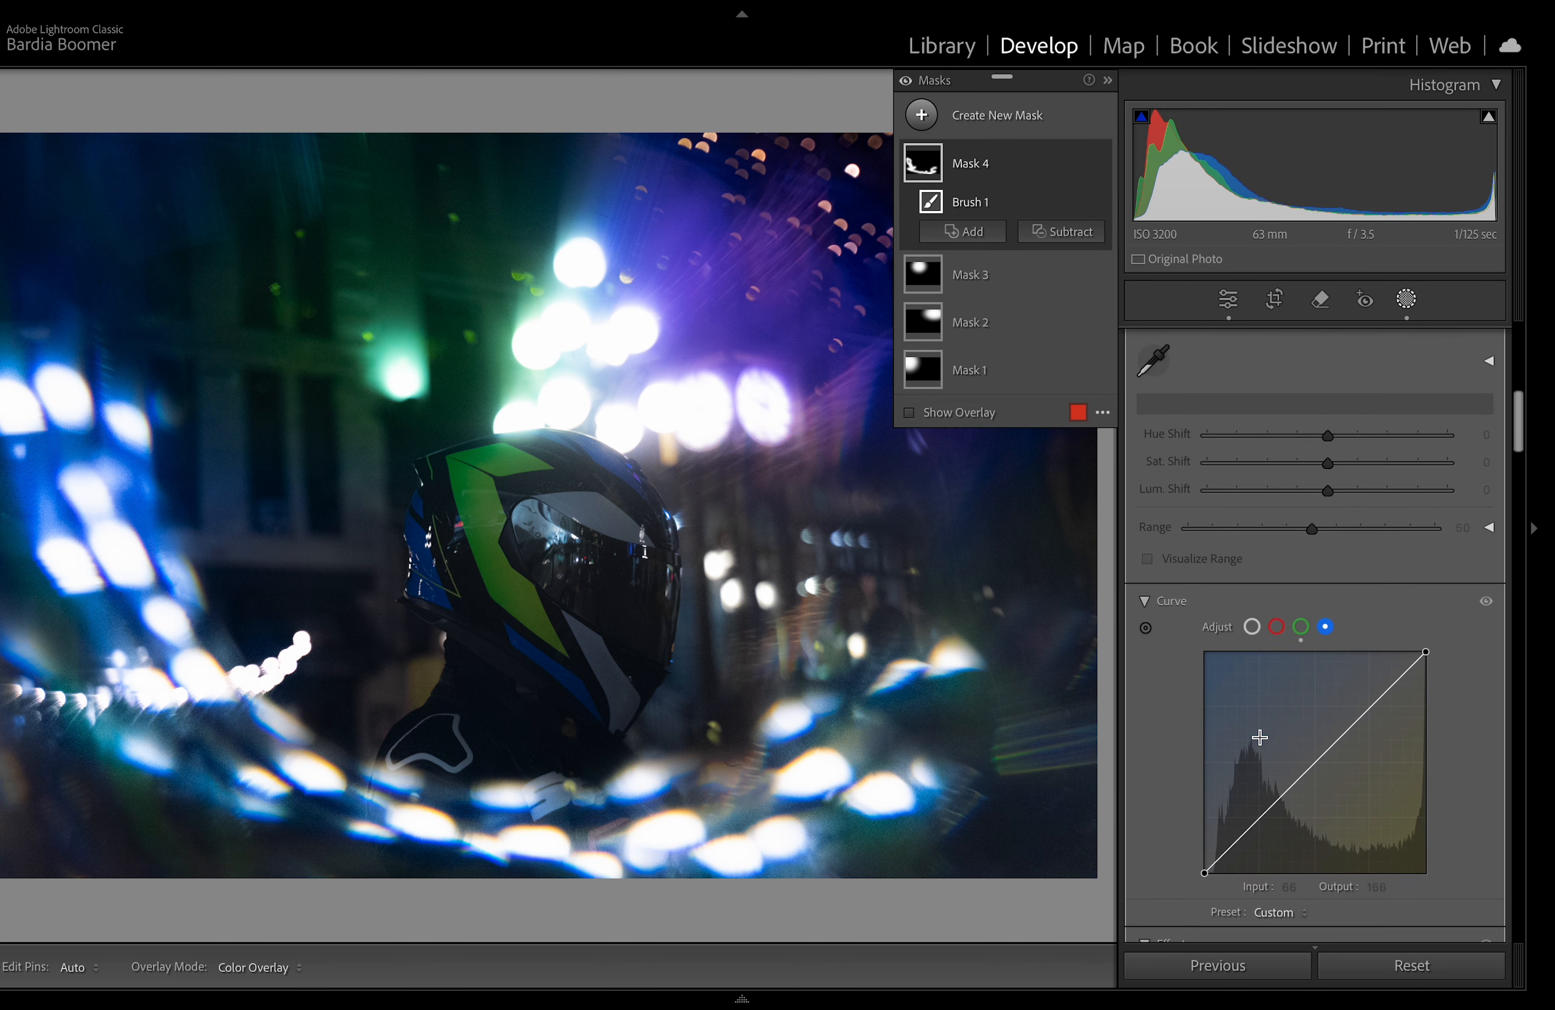
{"action": "left_click_drag", "start_coordinate": [1220, 811], "coordinate": [1223, 809]}
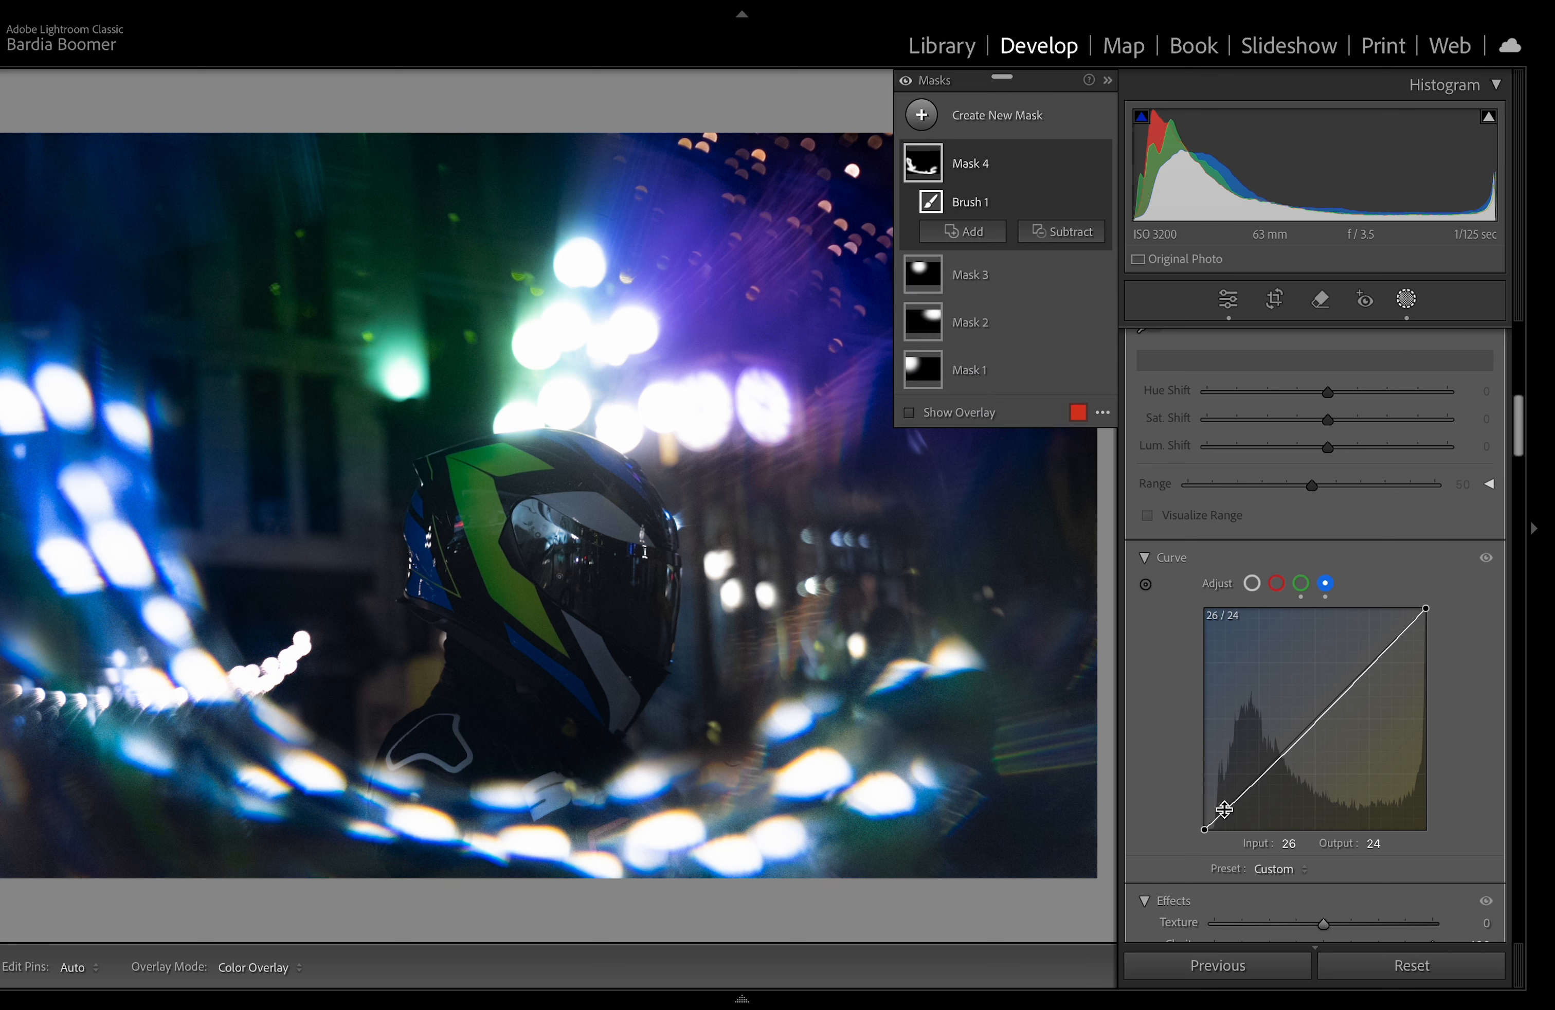
{"action": "left_click", "coordinate": [1302, 584]}
{"action": "left_click_drag", "start_coordinate": [1233, 820], "coordinate": [1237, 796]}
Step: Pull down the midpoint of the brush mask's blue channel curve
{"action": "left_click", "coordinate": [1276, 583]}
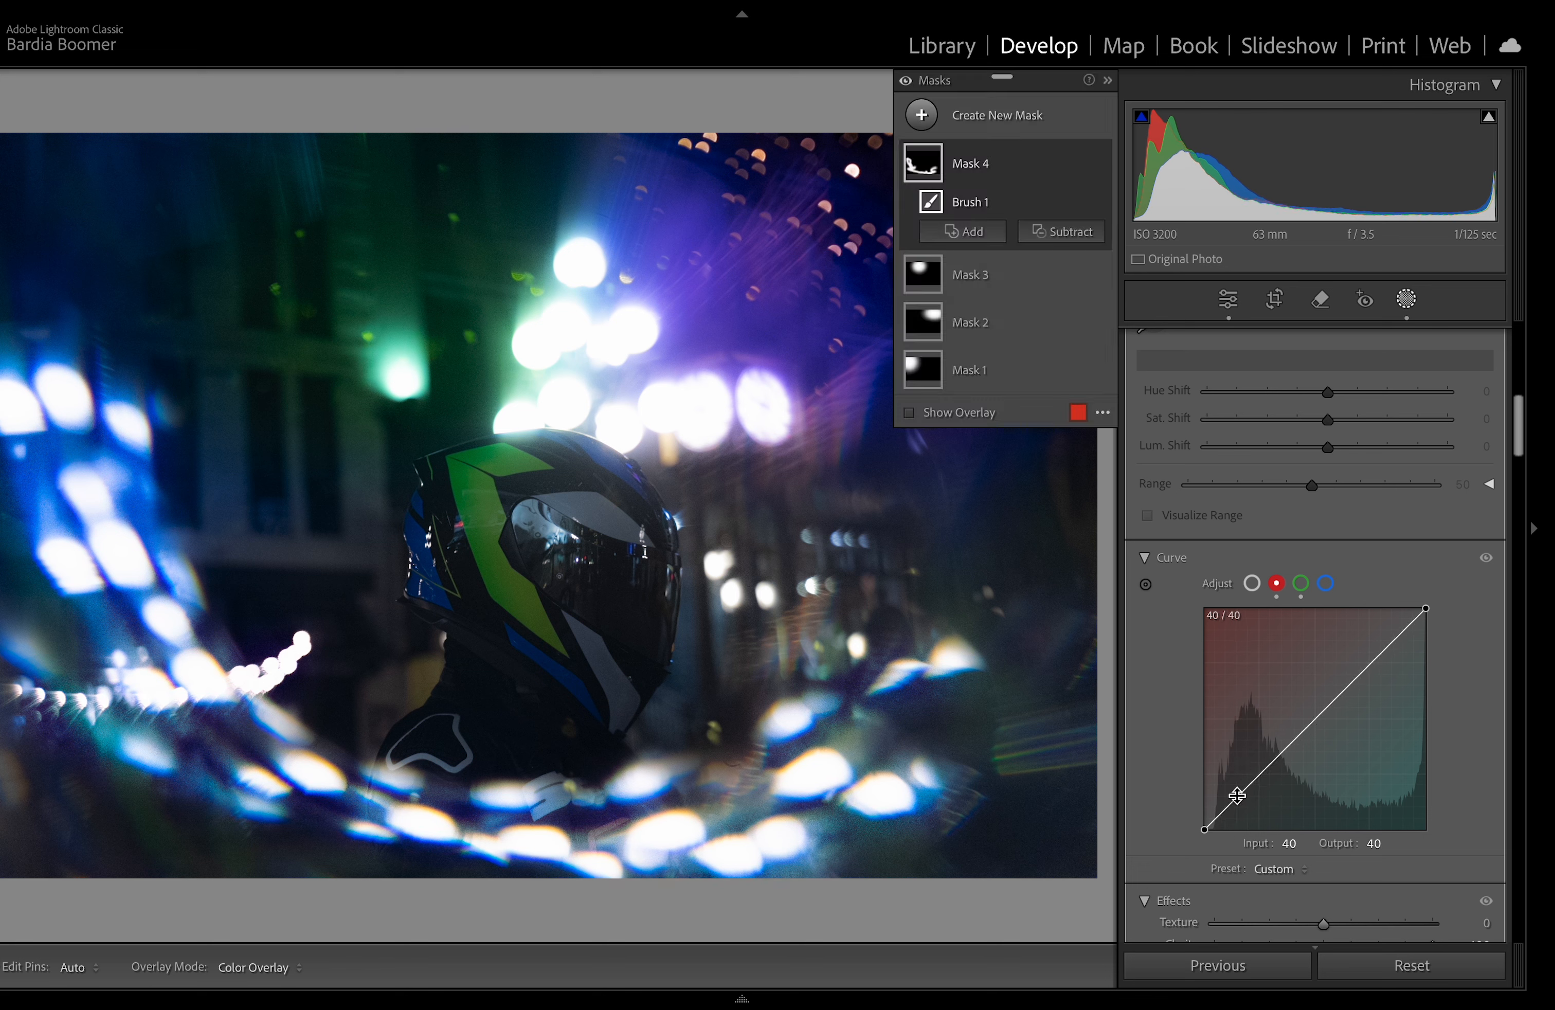
{"action": "left_click", "coordinate": [1326, 583]}
{"action": "left_click_drag", "start_coordinate": [1320, 709], "coordinate": [1306, 729]}
Step: Adjust a highlight point on the brush mask's RGB curve and close the masking tools
{"action": "left_click", "coordinate": [1252, 584]}
{"action": "left_click_drag", "start_coordinate": [1372, 652], "coordinate": [1372, 655]}
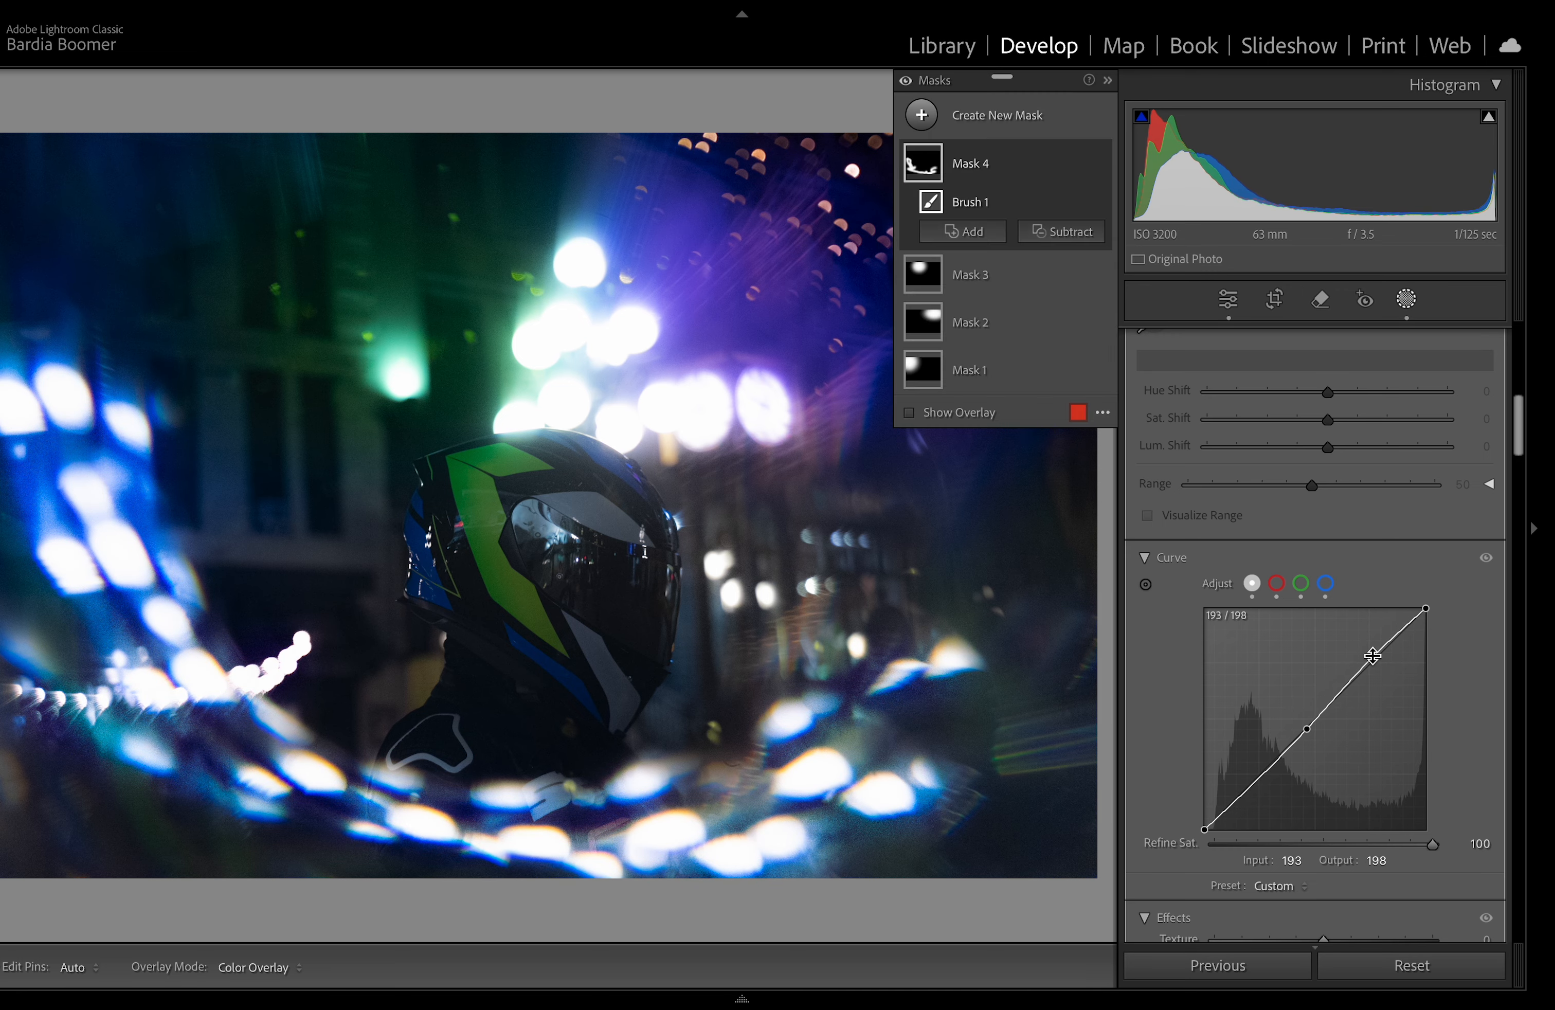
{"action": "left_click", "coordinate": [1414, 305]}
{"action": "key", "text": "y"}
{"action": "key", "text": "y"}
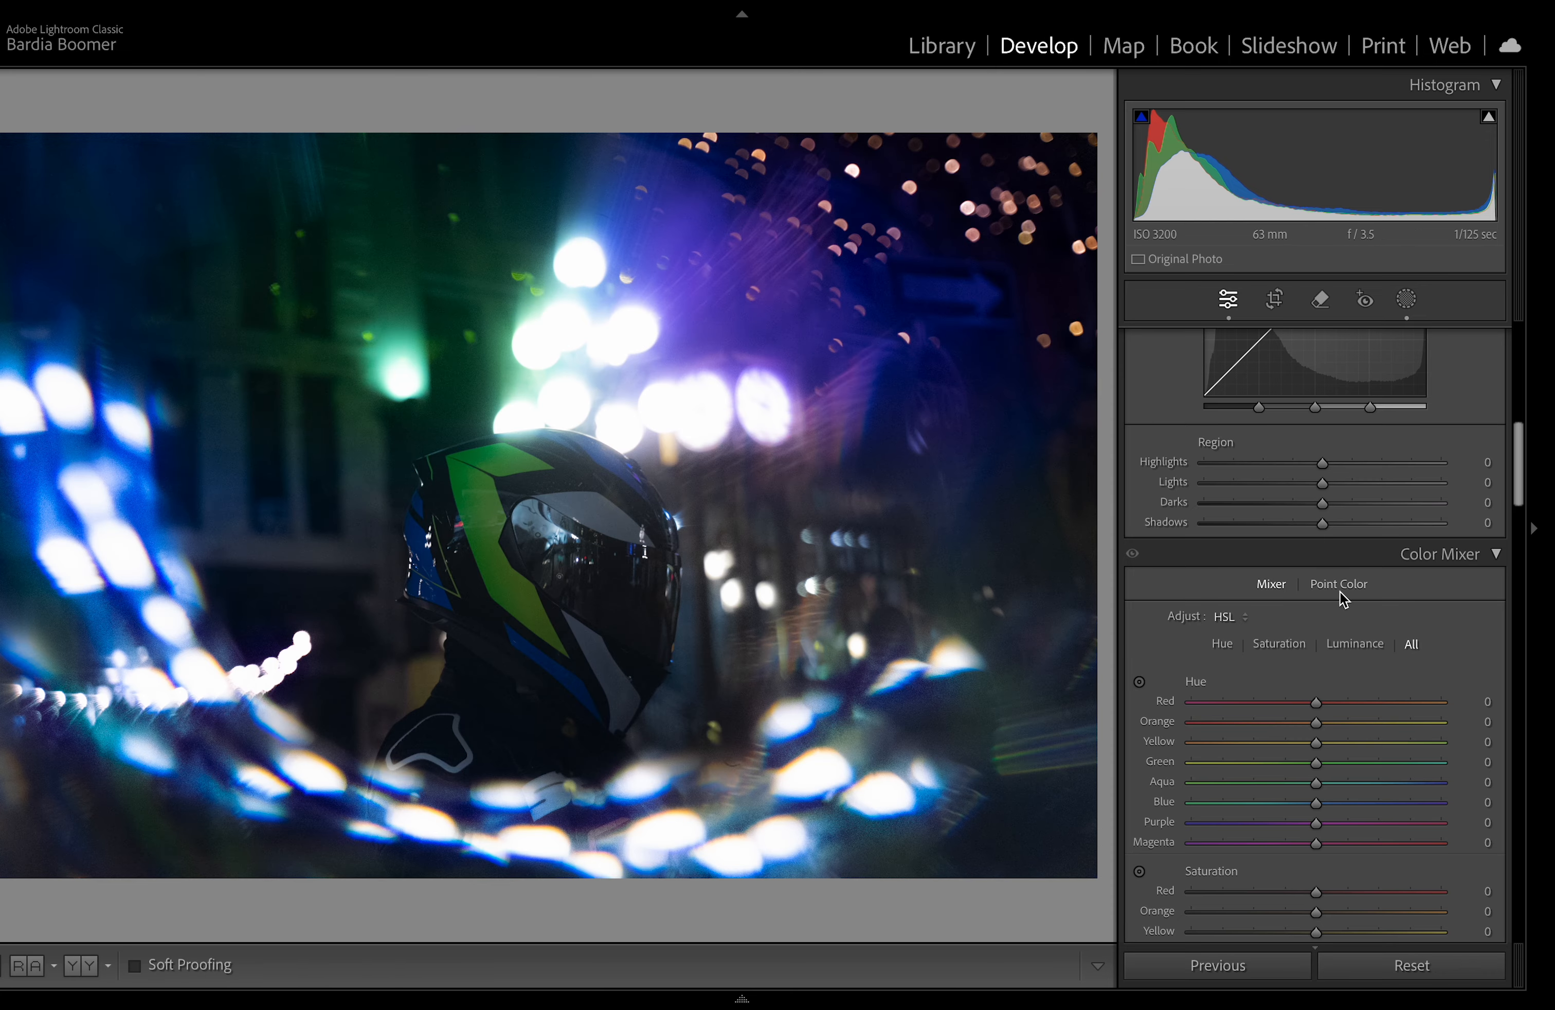
Step: Set sharpening amount to 70 and radius to 1.5 in the Detail panel
{"action": "left_click_drag", "start_coordinate": [1516, 465], "coordinate": [1492, 676]}
{"action": "scroll", "coordinate": [1492, 673], "scroll_direction": "up", "scroll_amount": 3}
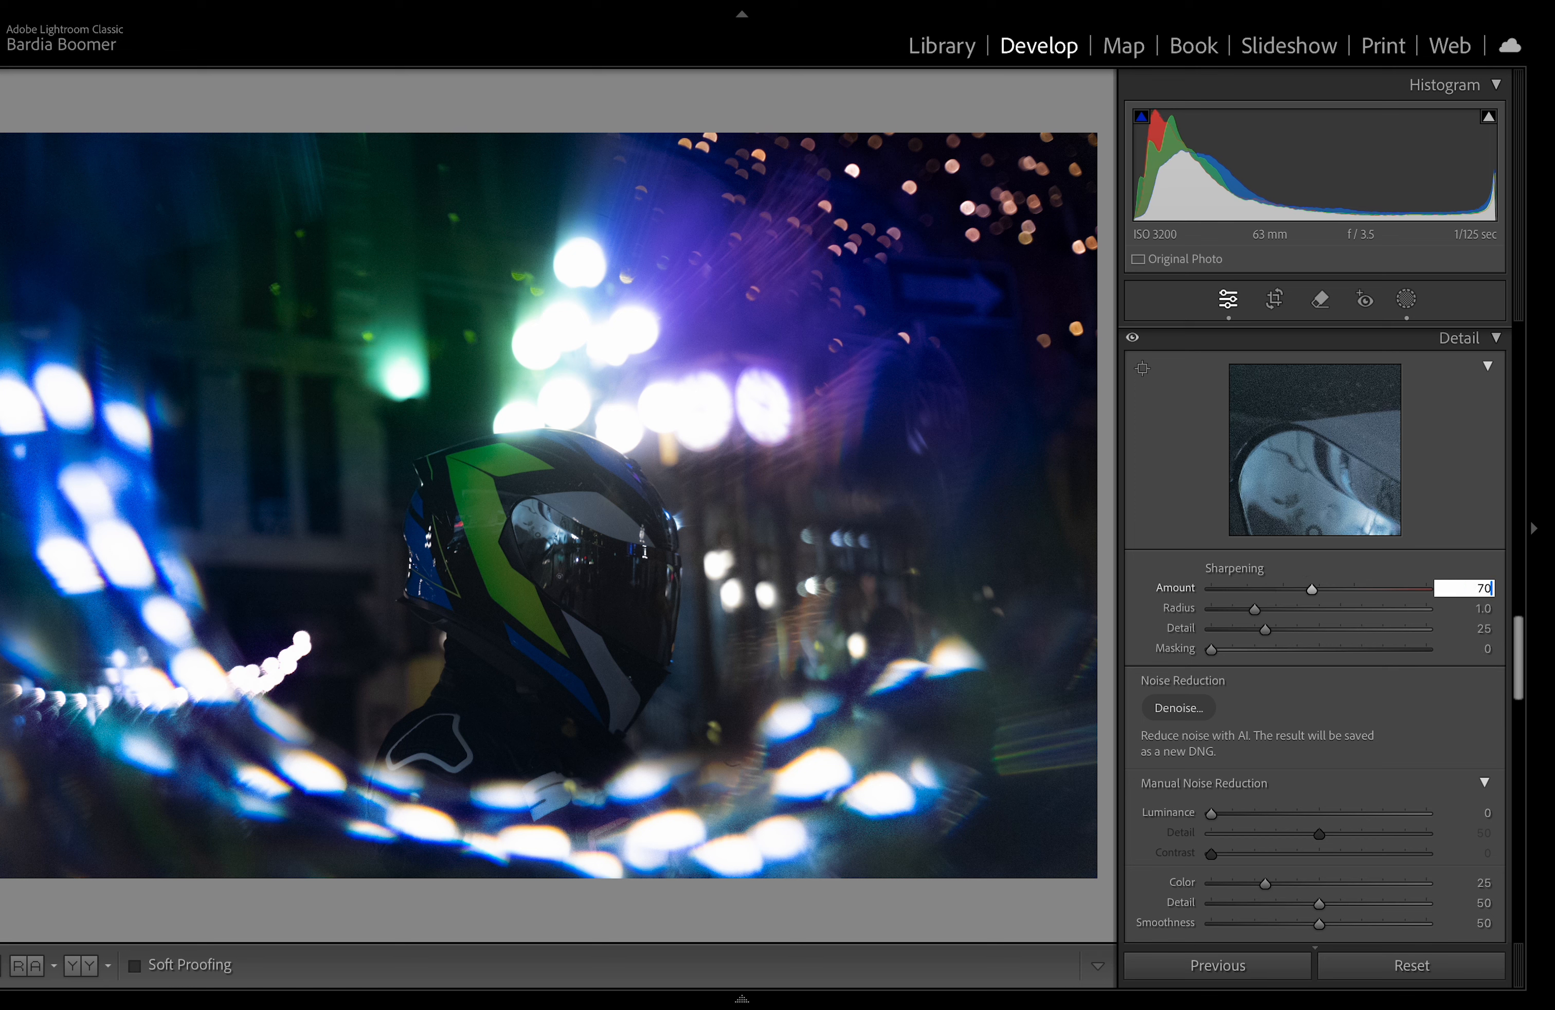
{"action": "key", "text": "Tab"}
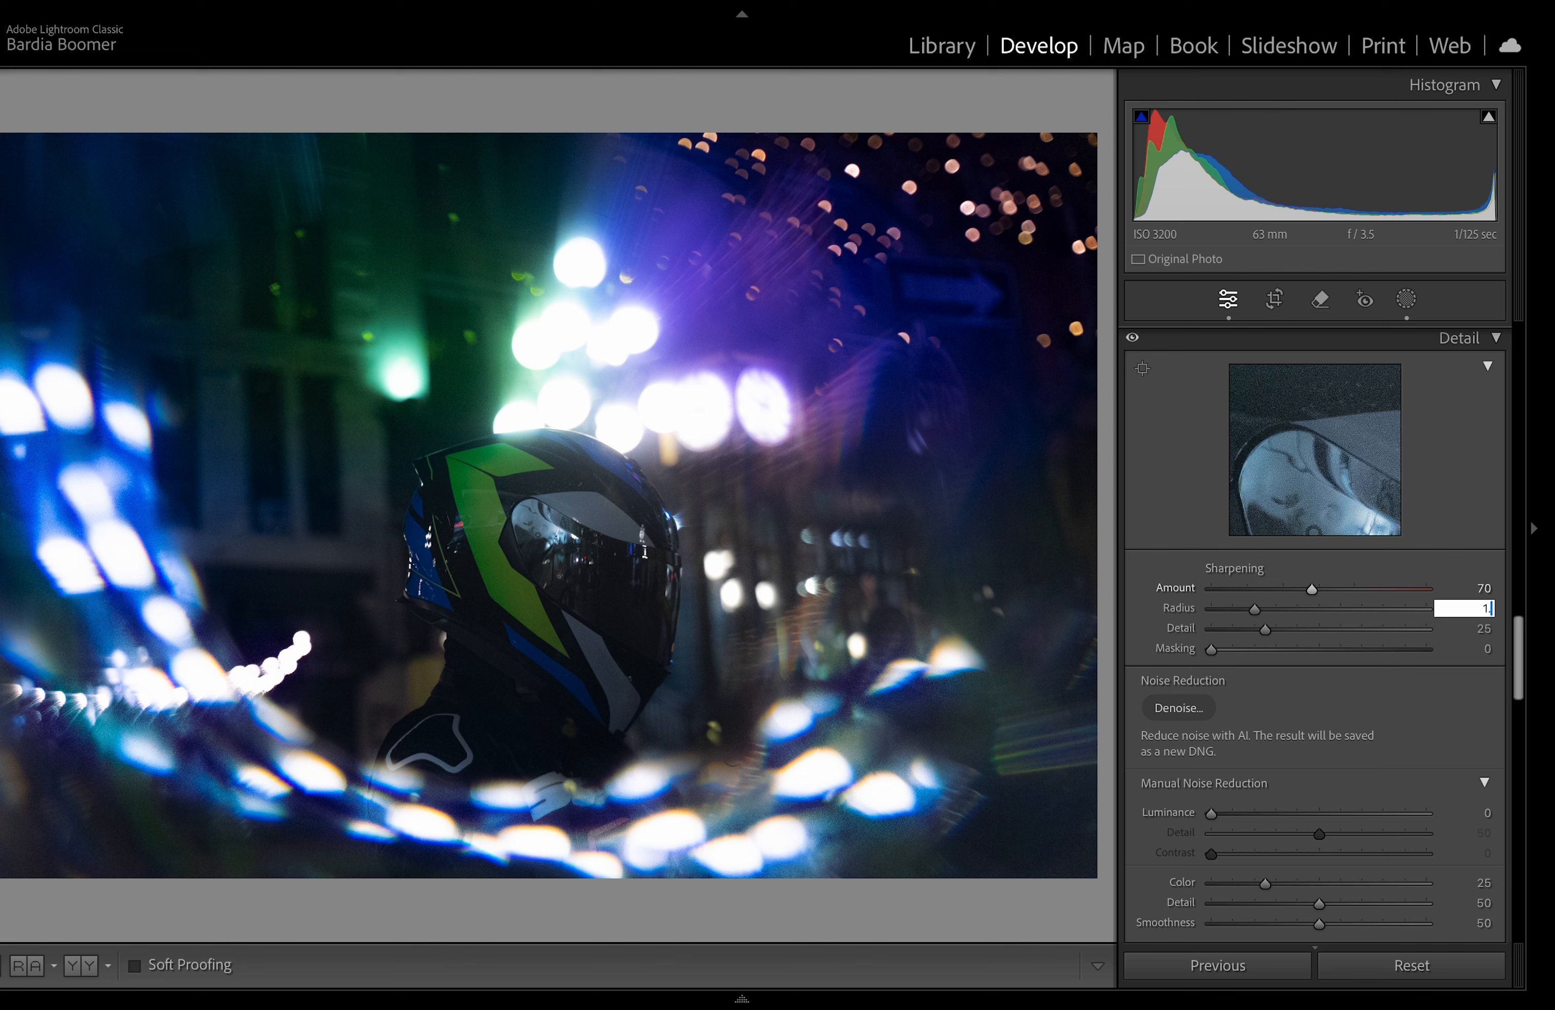
{"action": "type", "text": "1.5"}
{"action": "key", "text": "Tab"}
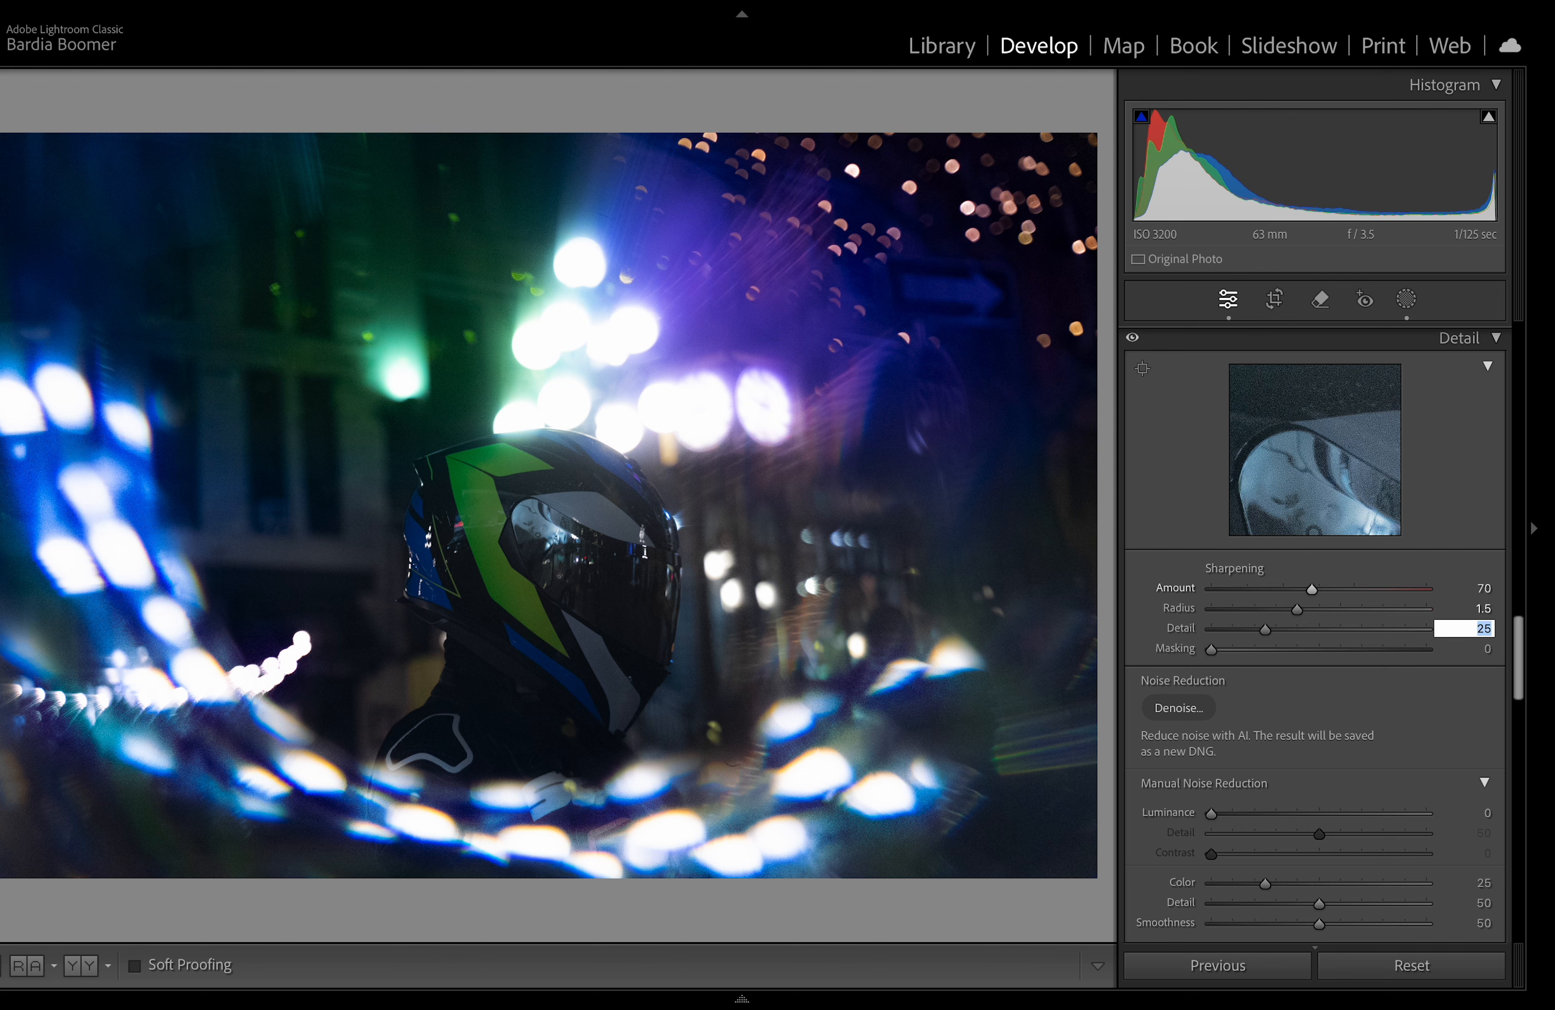
Step: Set the sharpening detail to 15 and the sharpening masking to 66
{"action": "key", "text": "Tab"}
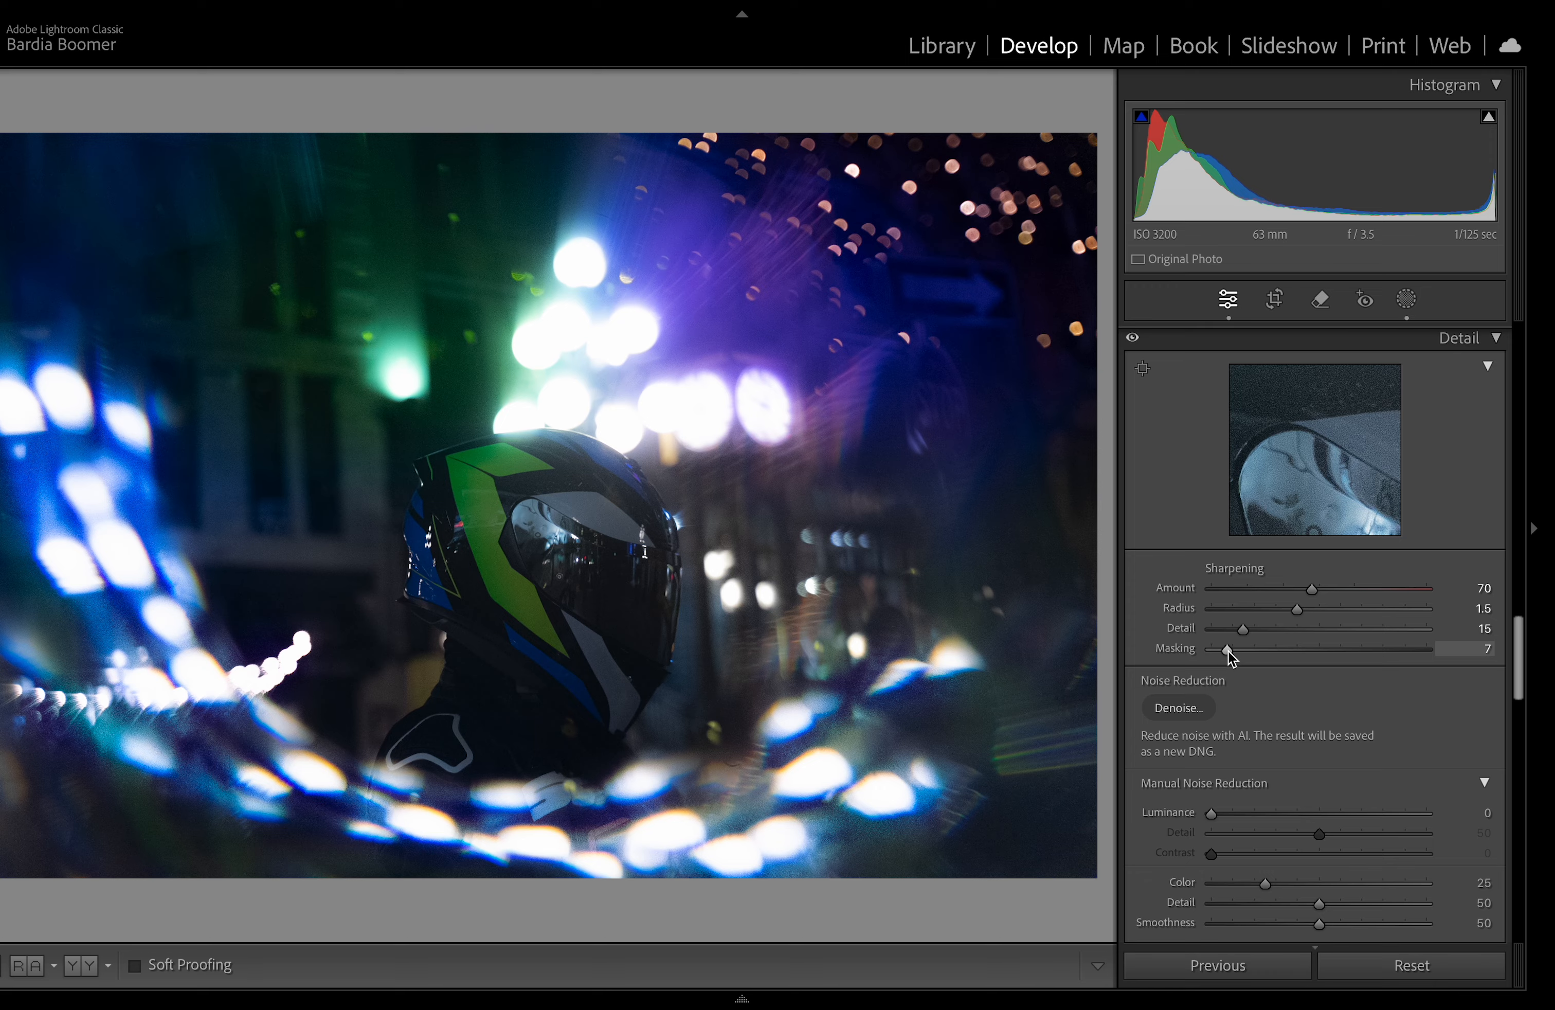
{"action": "left_click_drag", "start_coordinate": [1229, 650], "coordinate": [1216, 652]}
{"action": "left_click", "coordinate": [1212, 651], "text": "alt"}
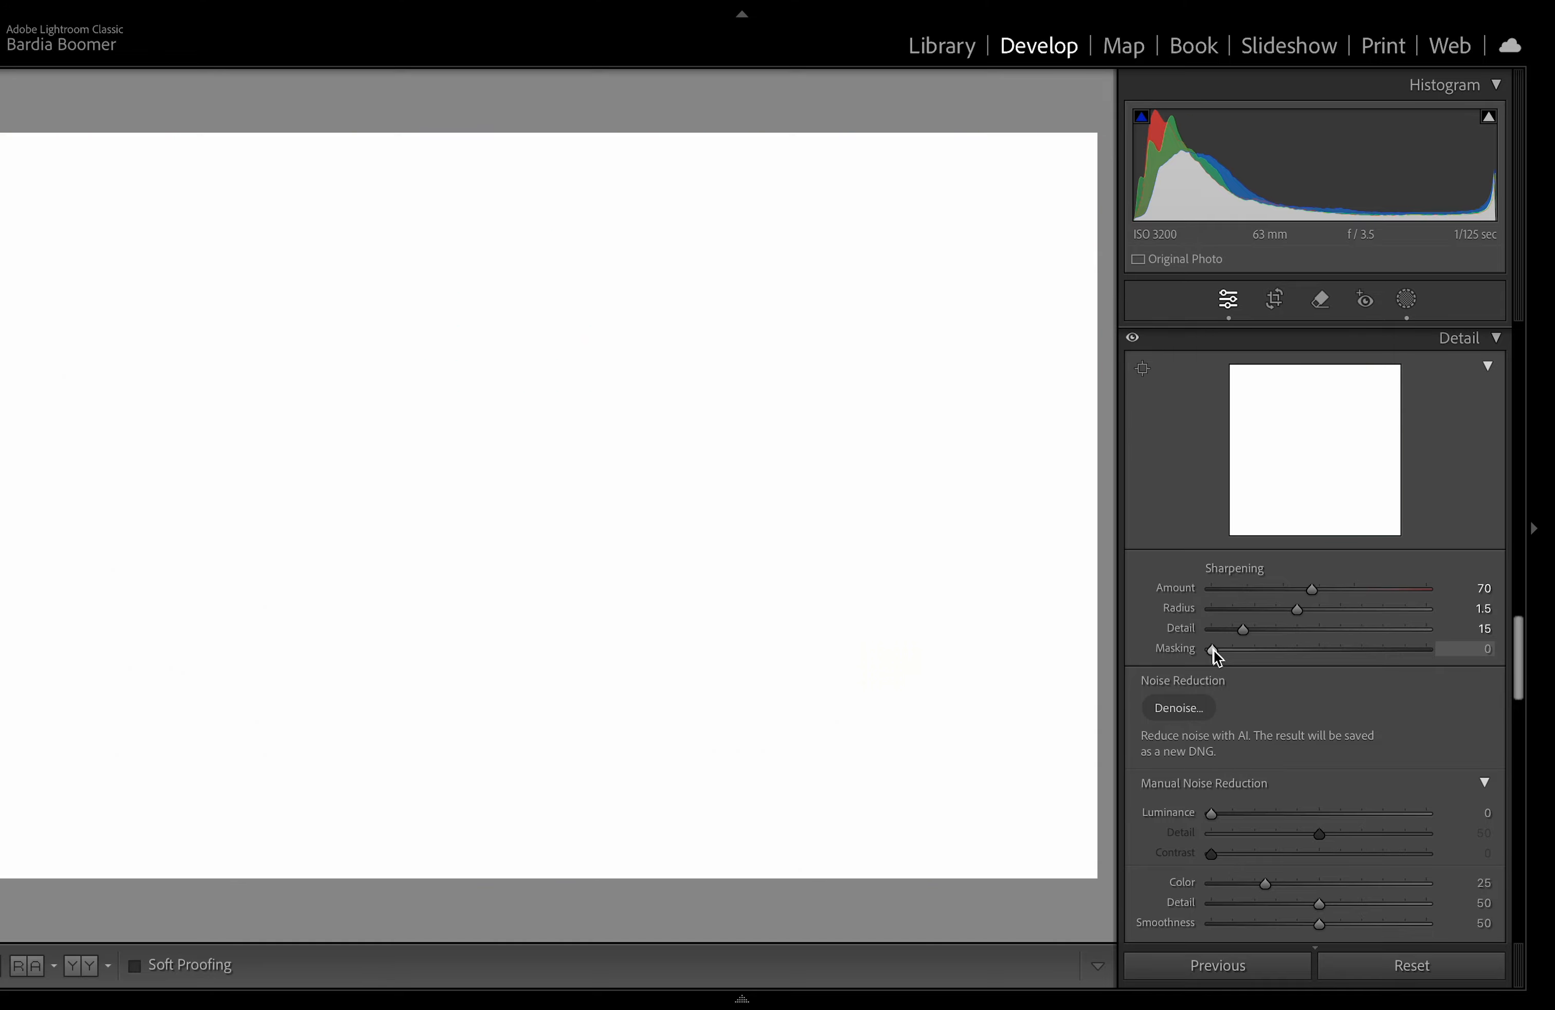
{"action": "left_click_drag", "start_coordinate": [1190, 651], "coordinate": [1332, 654]}
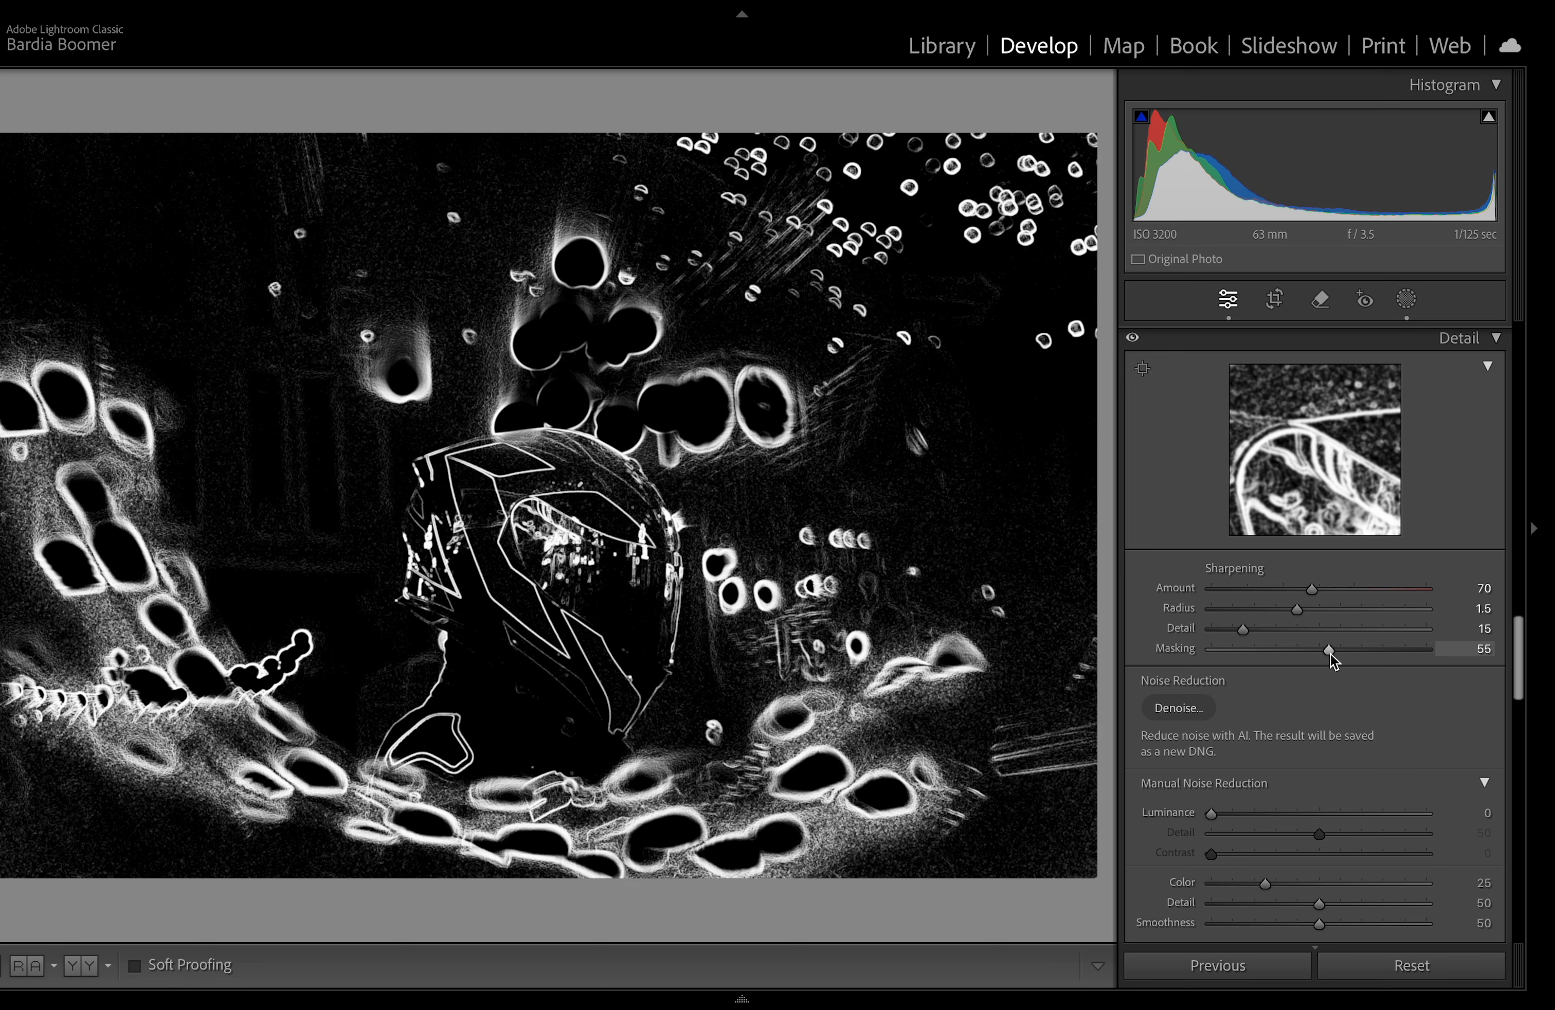
{"action": "mouse_move", "coordinate": [1331, 654]}
{"action": "left_mouse_down"}
{"action": "mouse_move", "coordinate": [1369, 658]}
{"action": "mouse_move", "coordinate": [1223, 652]}
{"action": "mouse_move", "coordinate": [1354, 667]}
{"action": "left_mouse_up"}
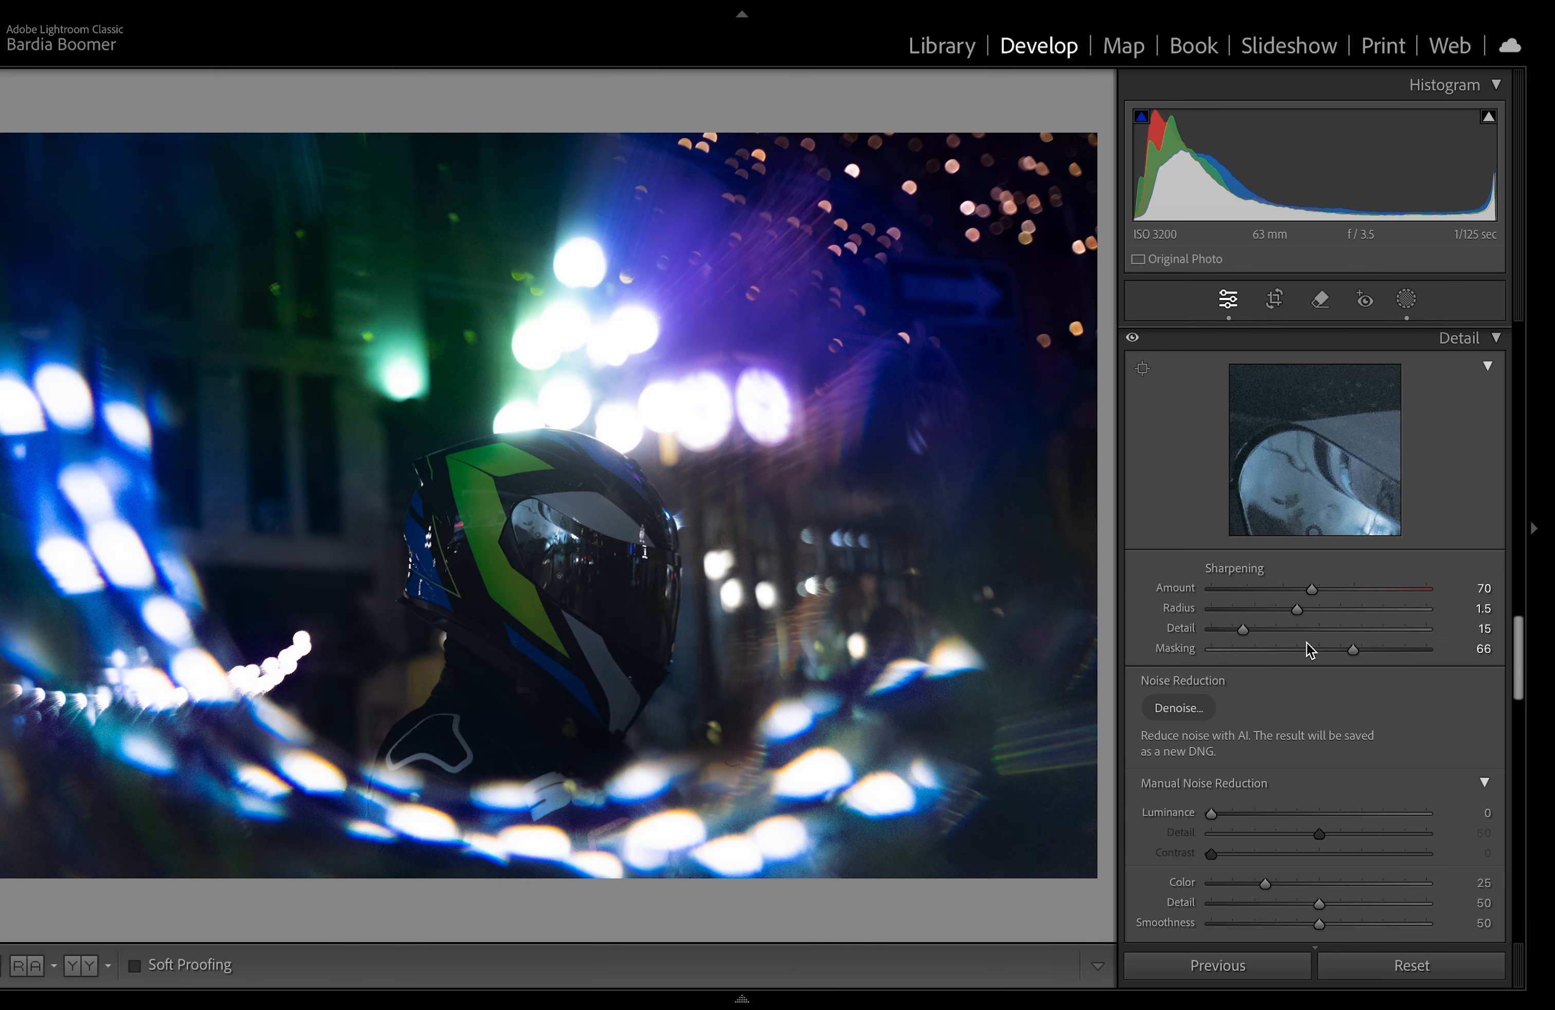
Step: Apply AI Denoise to the photo, previewing a zoomed area of the result before enhancing
{"action": "scroll", "coordinate": [1353, 766], "scroll_direction": "down", "scroll_amount": 3}
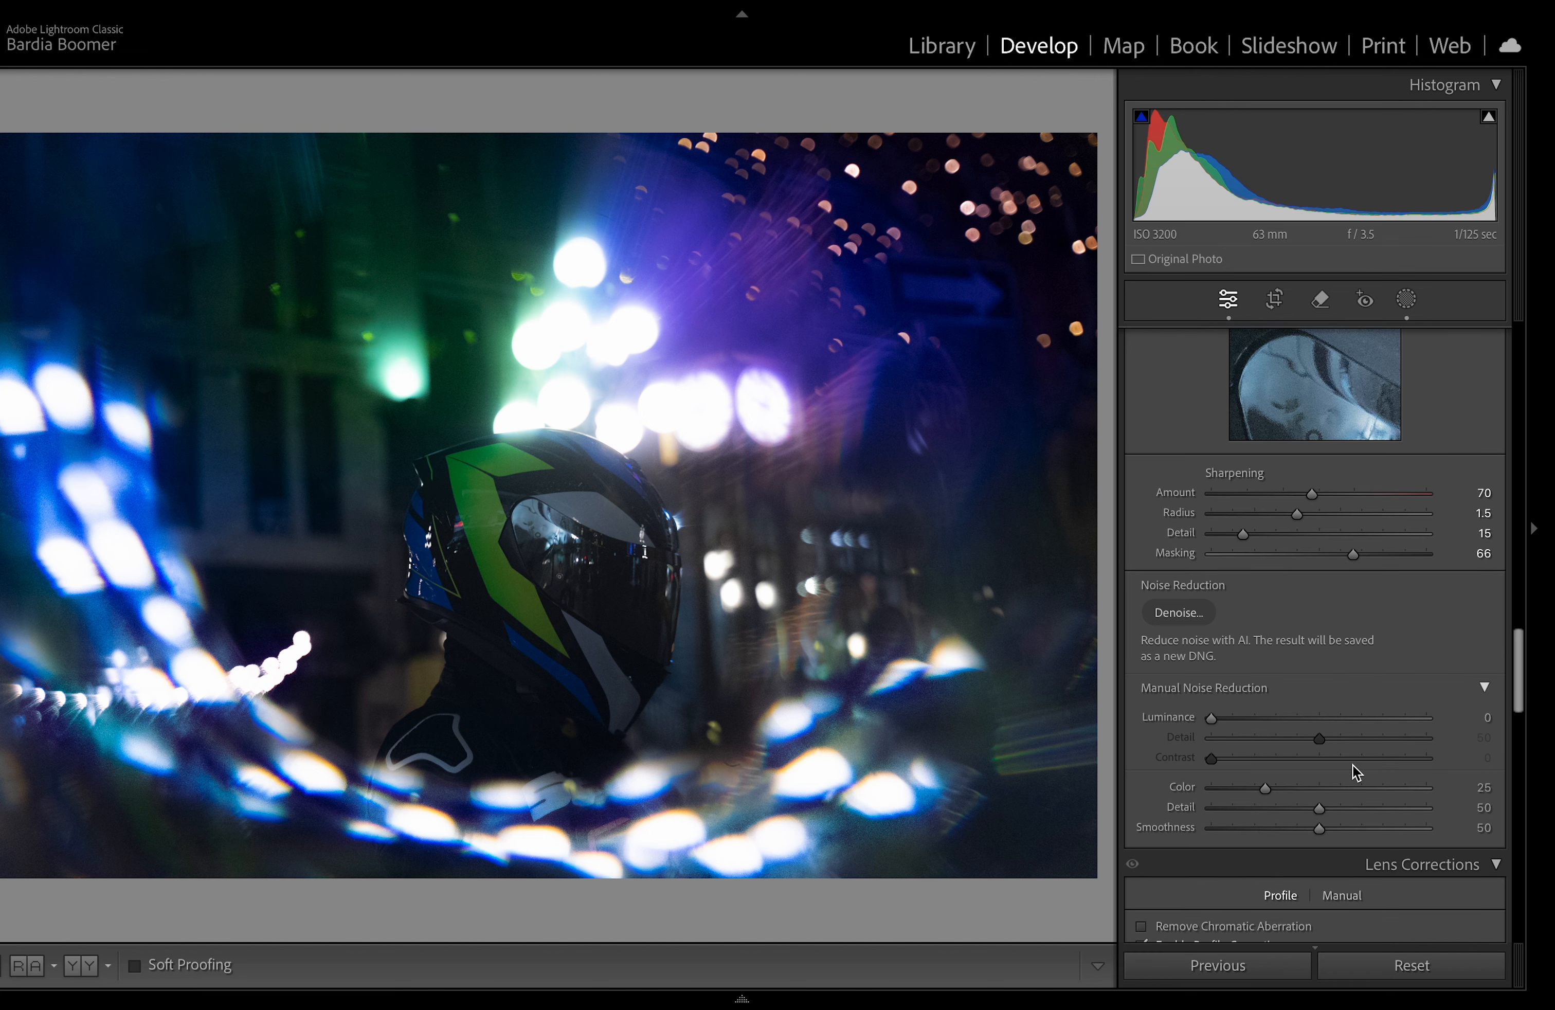
{"action": "left_click", "coordinate": [1229, 722]}
{"action": "mouse_move", "coordinate": [1216, 719]}
{"action": "left_mouse_down"}
{"action": "mouse_move", "coordinate": [1400, 720]}
{"action": "mouse_move", "coordinate": [1211, 720]}
{"action": "left_mouse_up"}
{"action": "left_click", "coordinate": [1173, 613]}
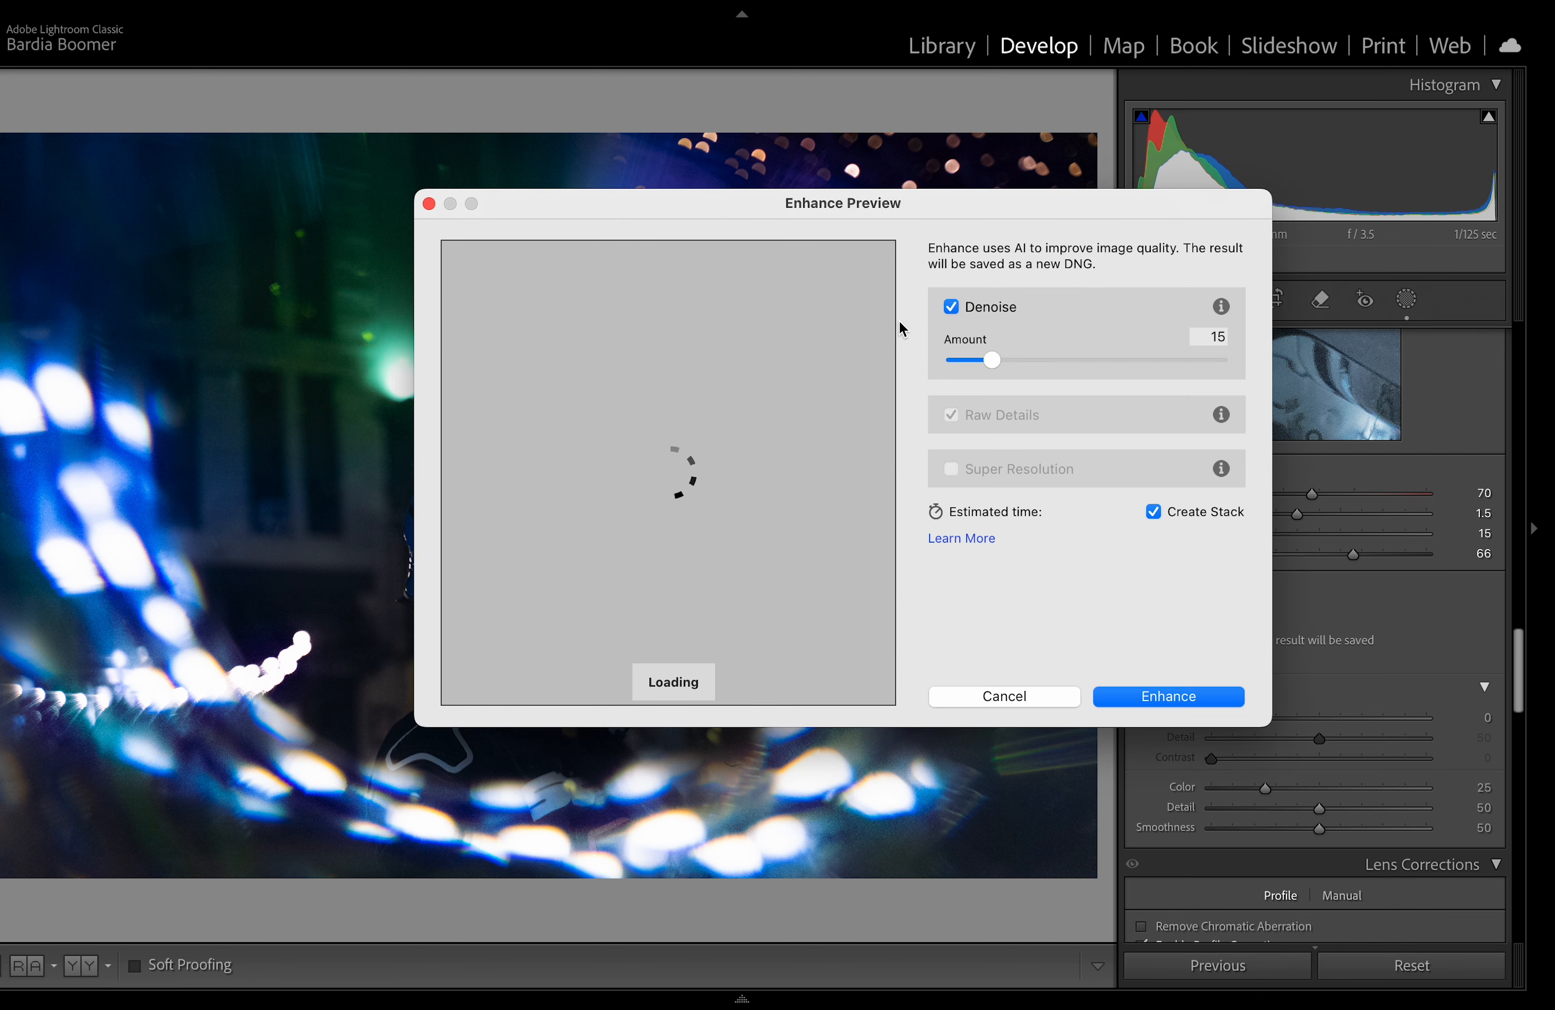
{"action": "left_click_drag", "start_coordinate": [893, 208], "coordinate": [737, 260]}
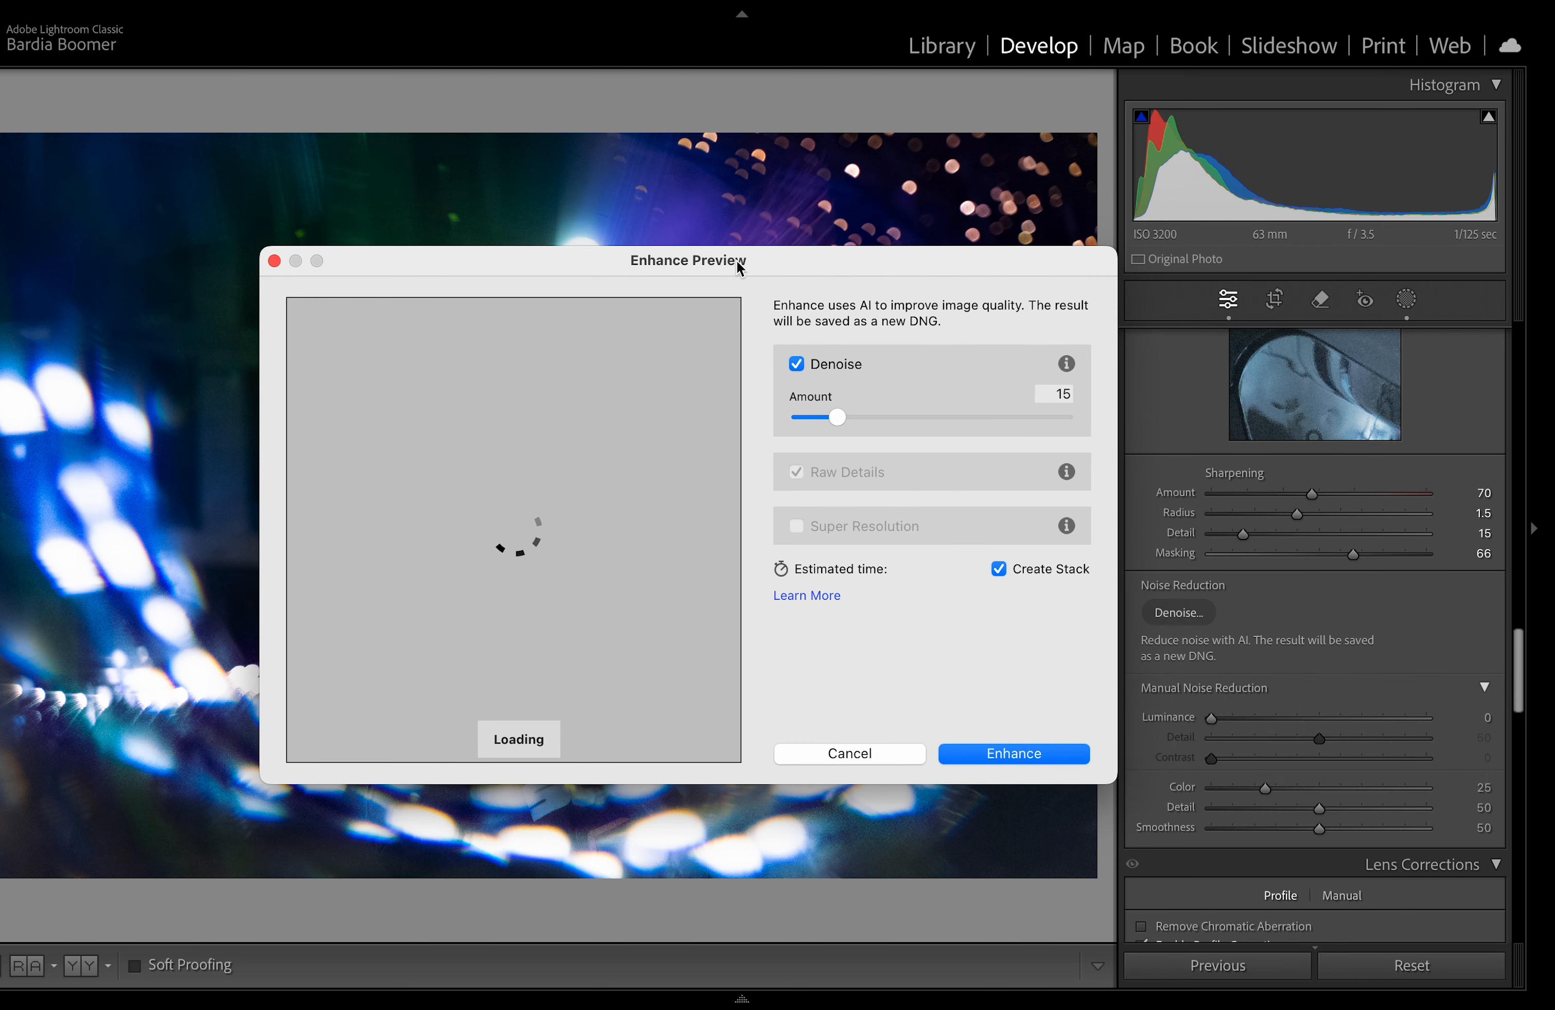
{"action": "left_click_drag", "start_coordinate": [737, 260], "coordinate": [805, 242]}
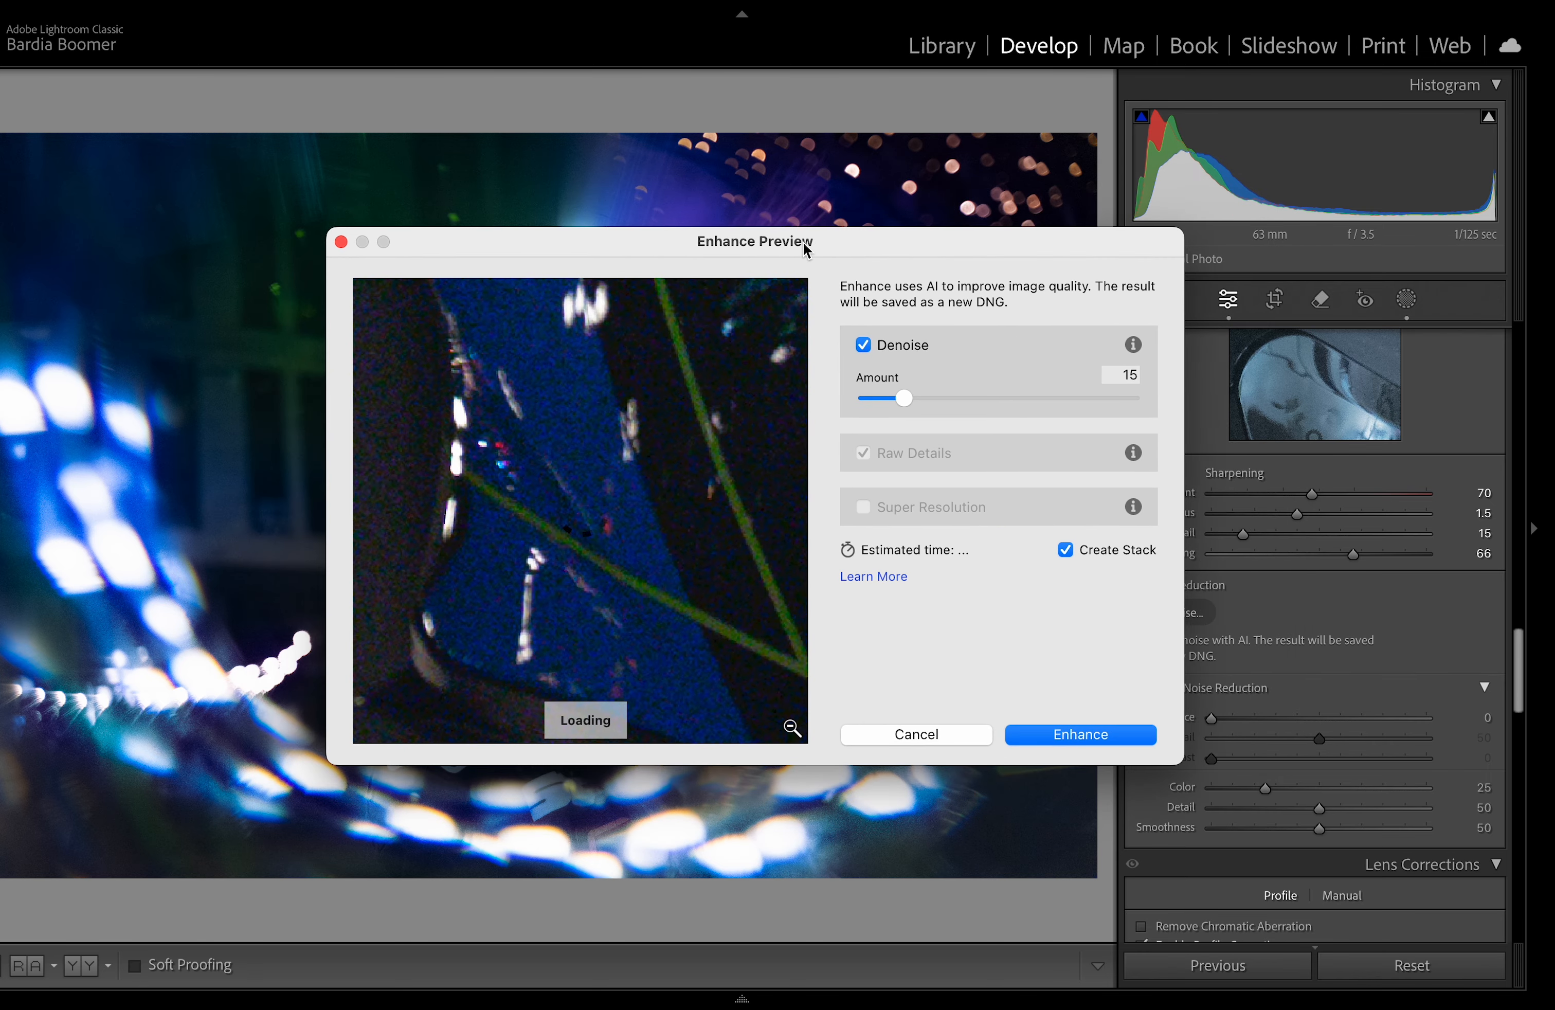
{"action": "left_click", "coordinate": [789, 729]}
{"action": "left_click", "coordinate": [587, 533]}
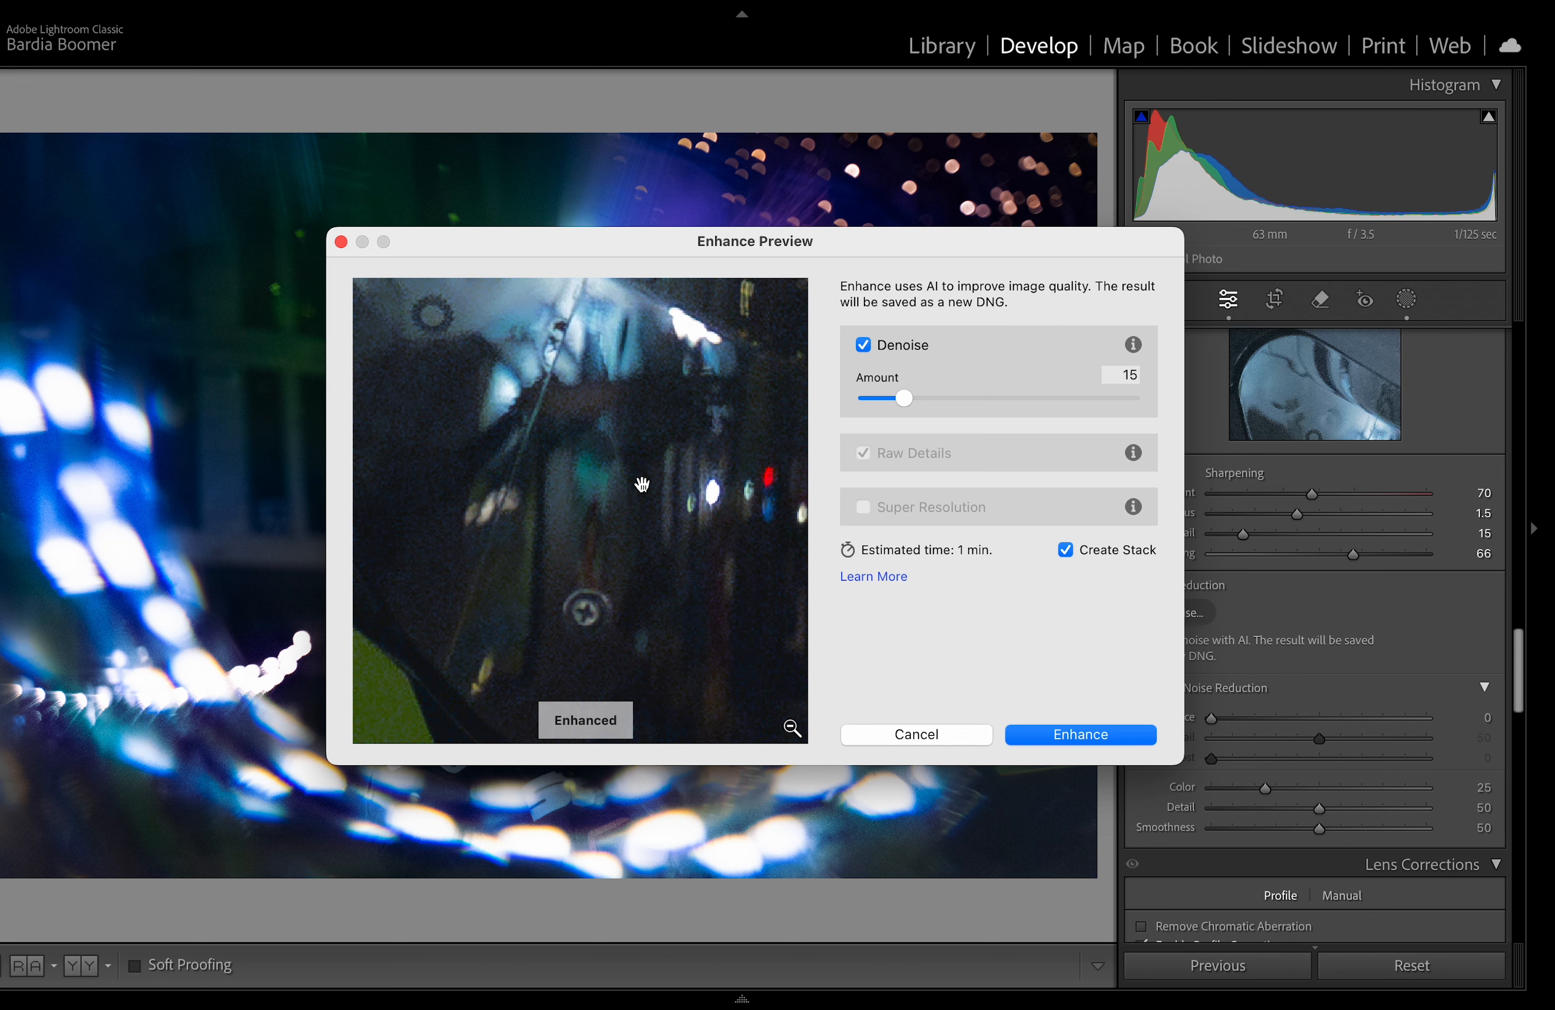
{"action": "left_click_drag", "start_coordinate": [744, 465], "coordinate": [643, 464]}
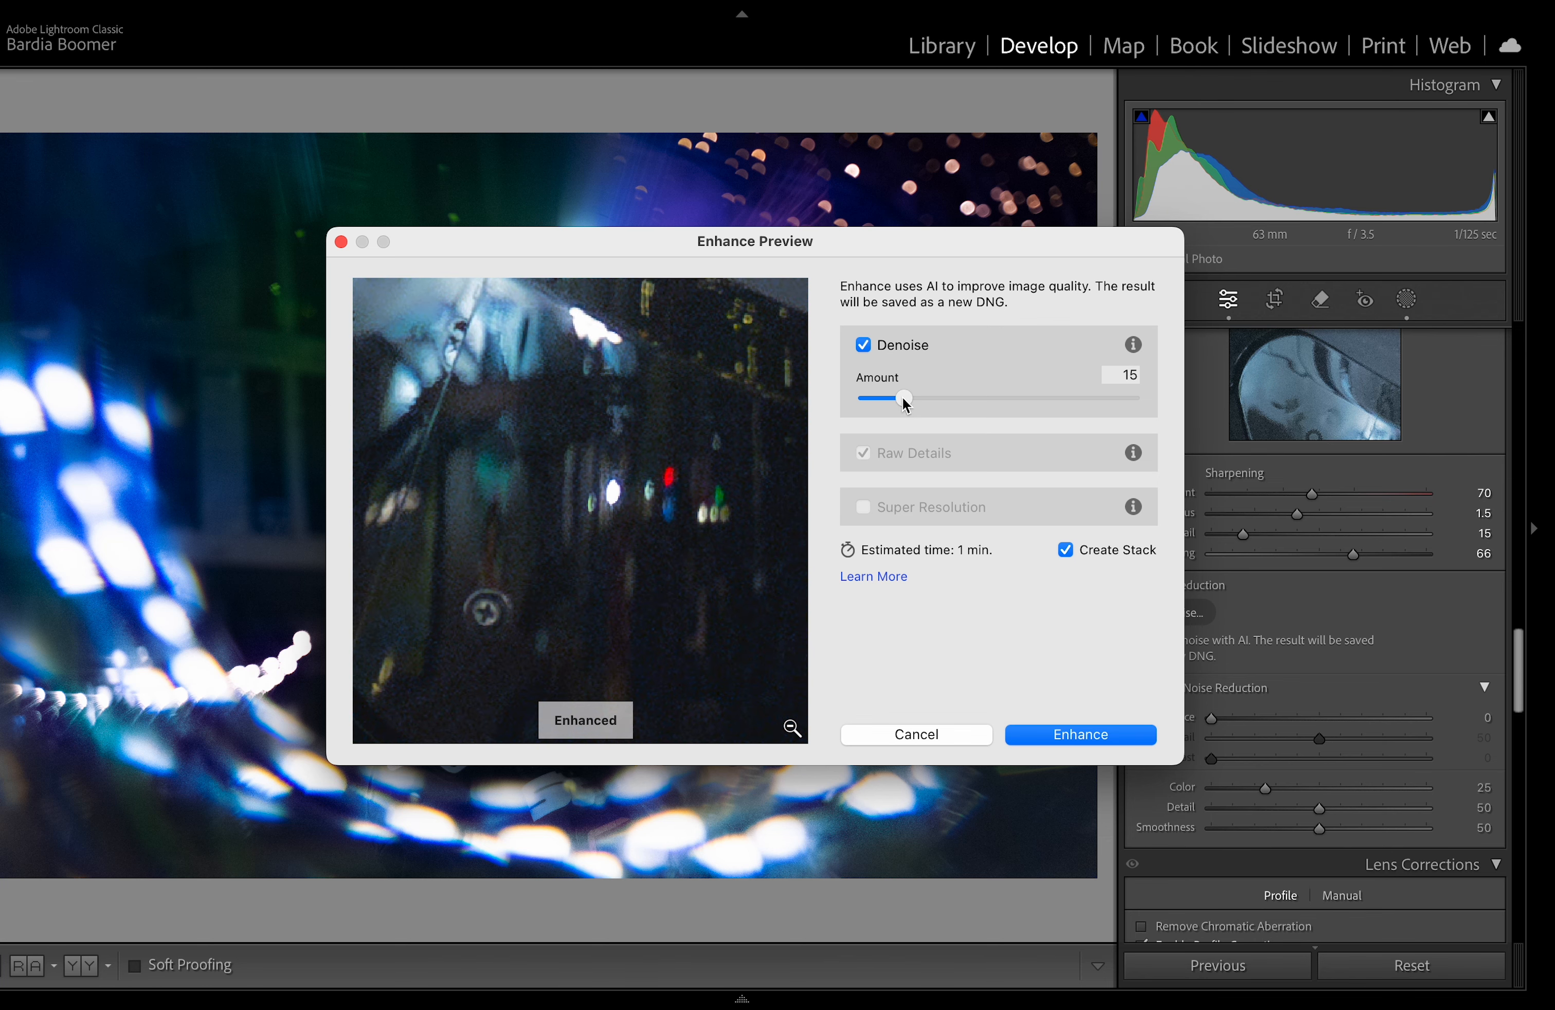
{"action": "mouse_move", "coordinate": [904, 405]}
{"action": "left_mouse_down"}
{"action": "mouse_move", "coordinate": [850, 406]}
{"action": "mouse_move", "coordinate": [935, 408]}
{"action": "left_mouse_up"}
{"action": "mouse_move", "coordinate": [936, 405]}
{"action": "left_mouse_down"}
{"action": "mouse_move", "coordinate": [1028, 399]}
{"action": "mouse_move", "coordinate": [932, 403]}
{"action": "left_mouse_up"}
{"action": "left_click", "coordinate": [1065, 734]}
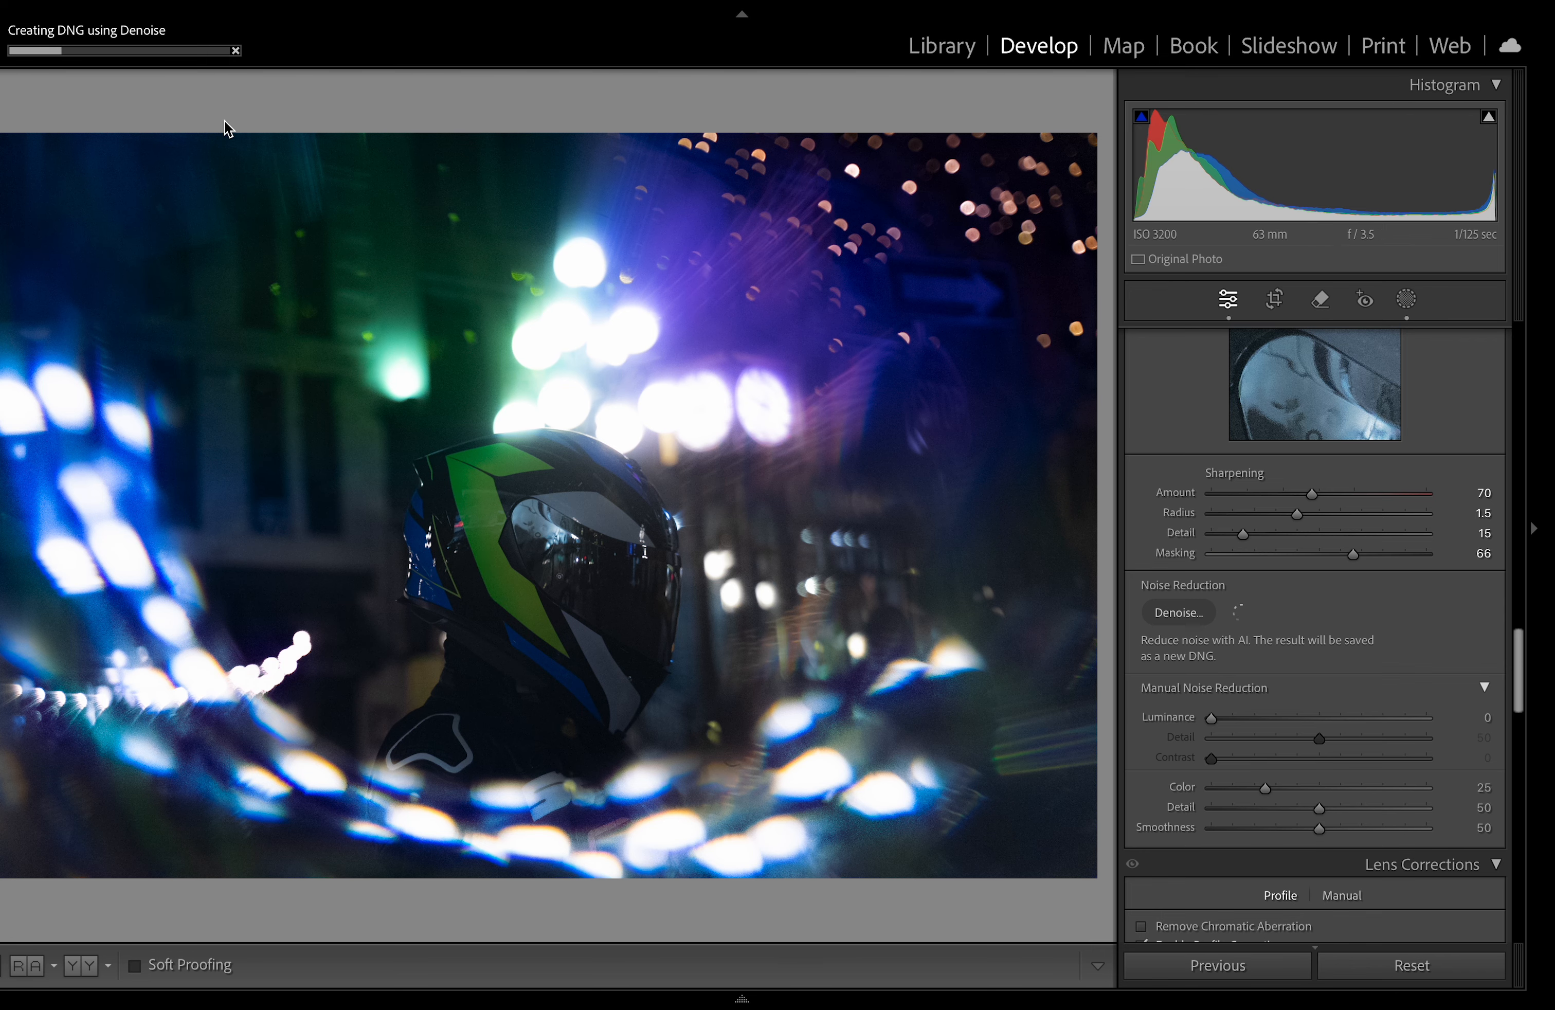
Step: Zoom into and pan around the photo to inspect detail and noise
{"action": "left_click", "coordinate": [546, 488]}
{"action": "left_click", "coordinate": [546, 491]}
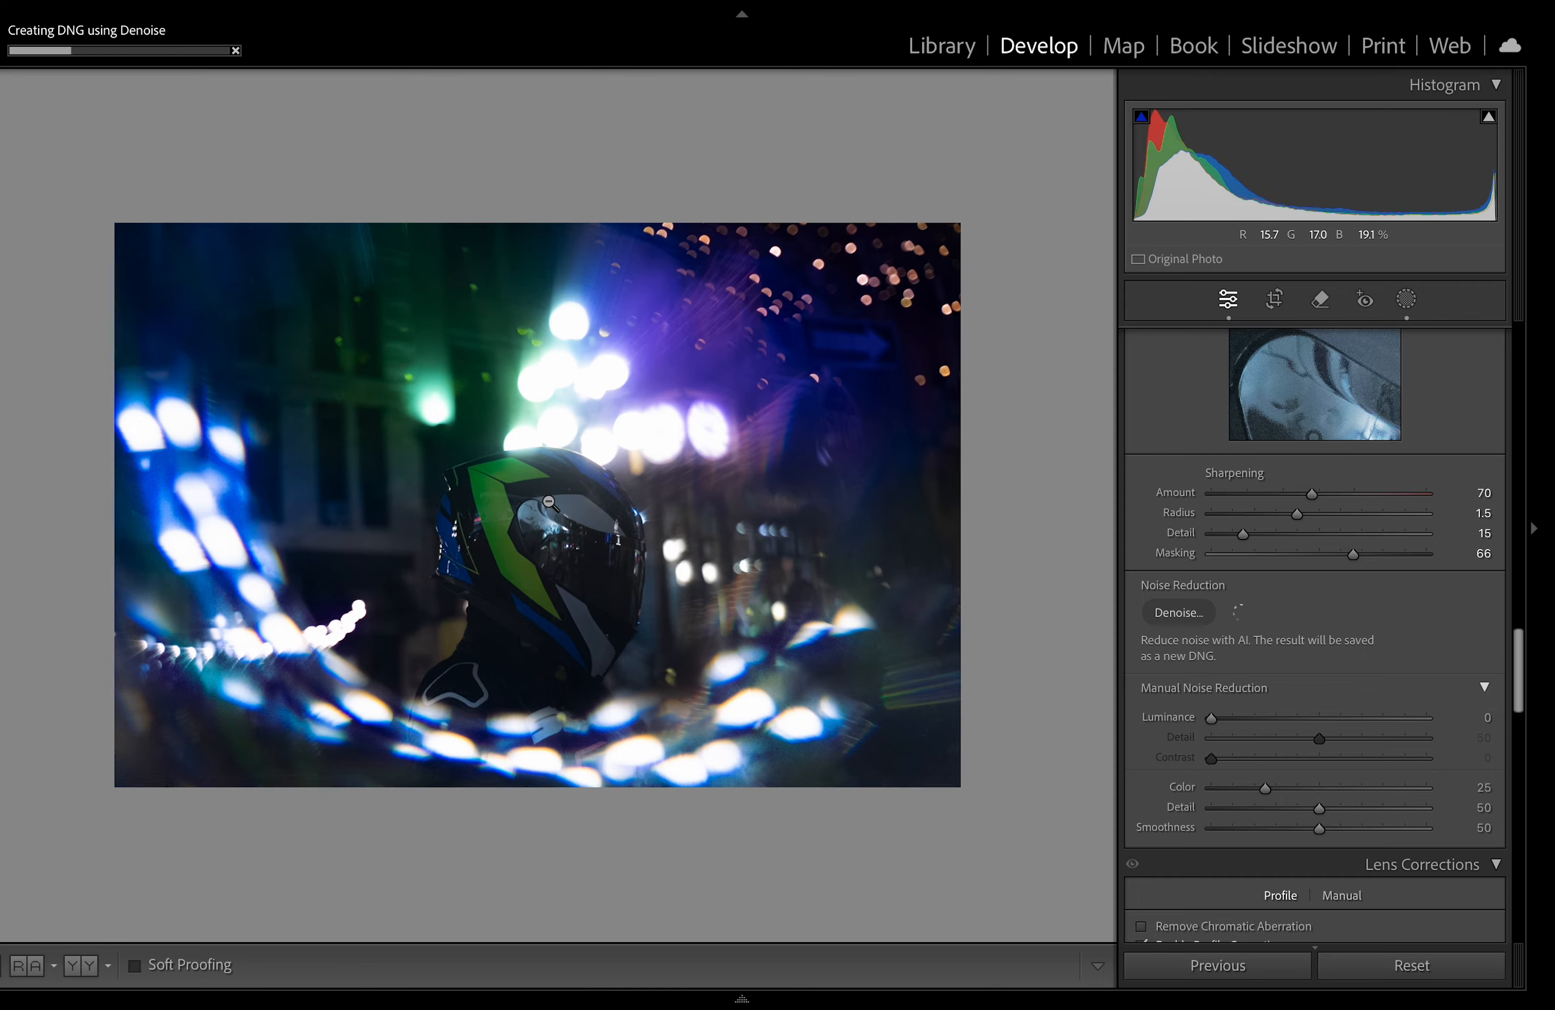
{"action": "key", "text": "super+equal"}
{"action": "left_click_drag", "start_coordinate": [548, 565], "coordinate": [675, 419]}
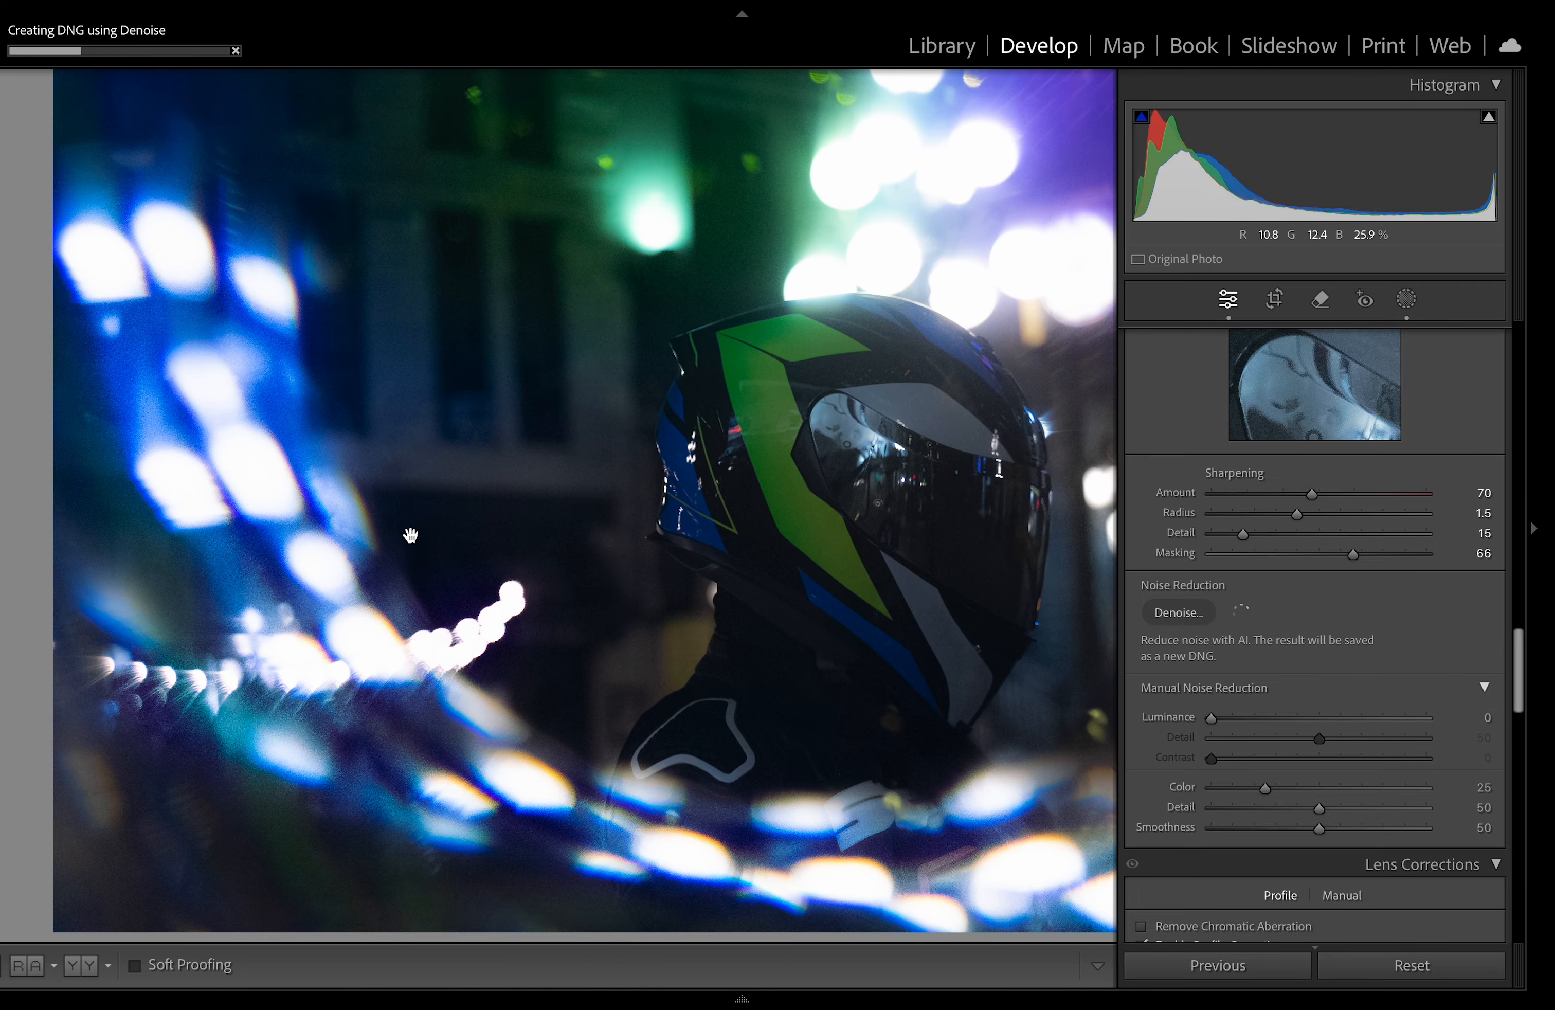
{"action": "key", "text": "super+equal"}
{"action": "left_click_drag", "start_coordinate": [621, 486], "coordinate": [798, 895]}
{"action": "mouse_move", "coordinate": [588, 597]}
{"action": "left_mouse_down"}
{"action": "mouse_move", "coordinate": [718, 922]}
{"action": "mouse_move", "coordinate": [684, 427]}
{"action": "mouse_move", "coordinate": [59, 680]}
{"action": "mouse_move", "coordinate": [177, 405]}
{"action": "left_mouse_up"}
{"action": "left_click_drag", "start_coordinate": [578, 562], "coordinate": [687, 184]}
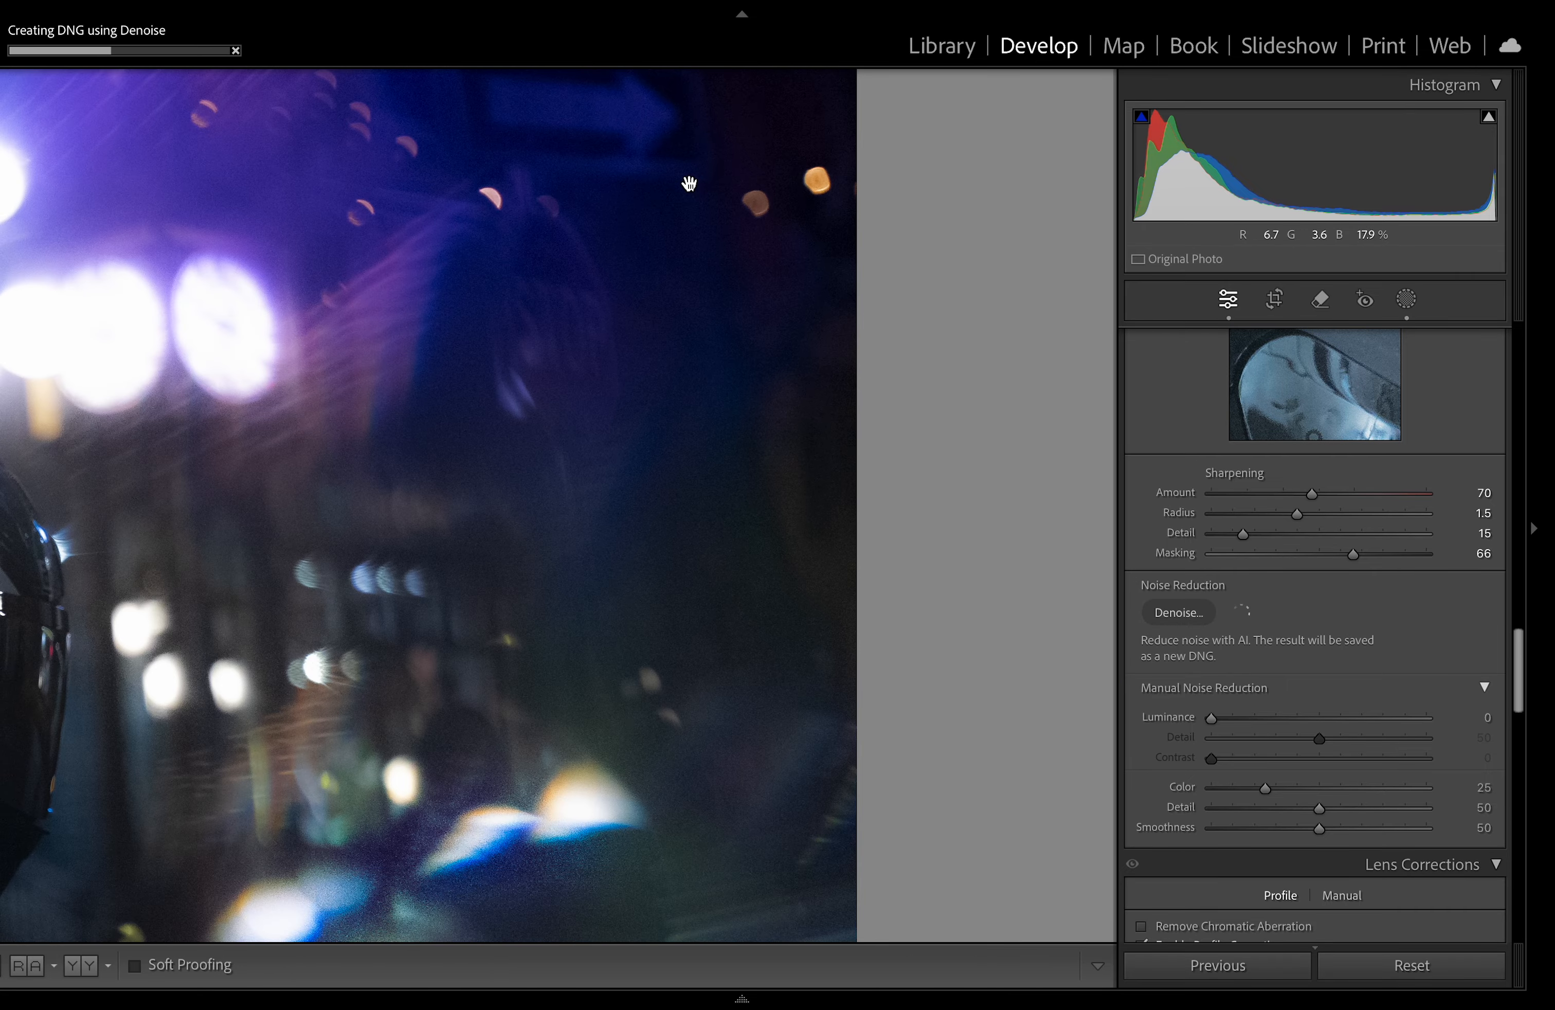
{"action": "left_click_drag", "start_coordinate": [343, 795], "coordinate": [711, 244]}
{"action": "key", "text": "super+minus"}
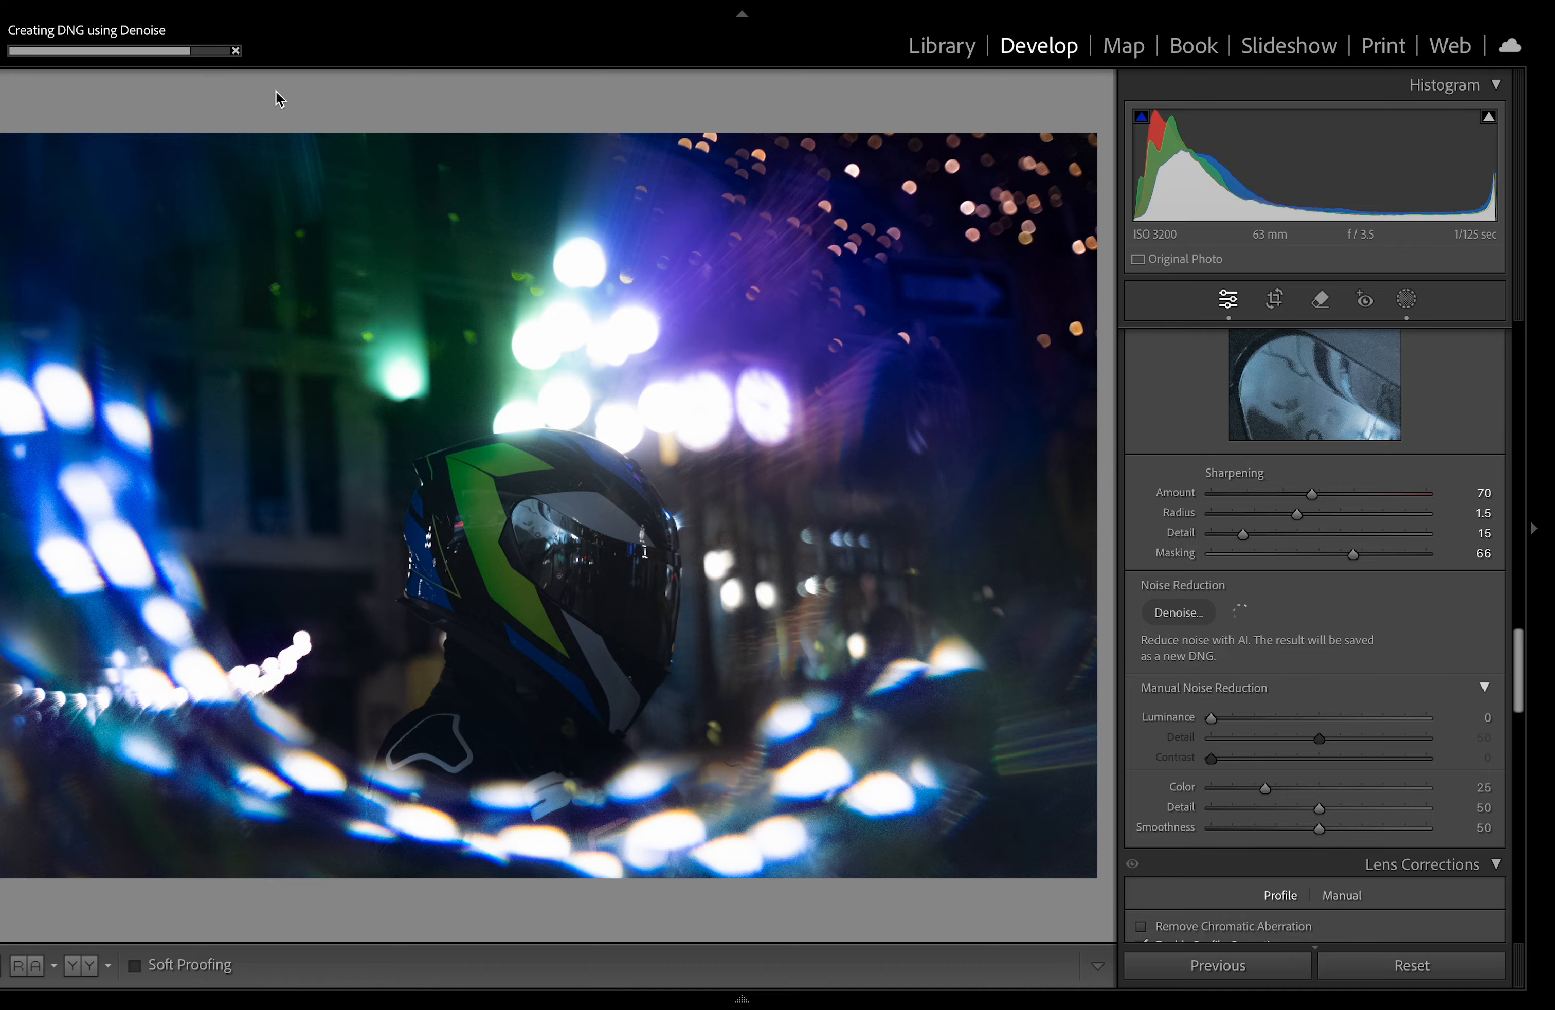
{"action": "left_click", "coordinate": [571, 481]}
{"action": "left_click", "coordinate": [570, 480]}
{"action": "left_click", "coordinate": [569, 481]}
{"action": "left_click", "coordinate": [569, 481]}
{"action": "left_click", "coordinate": [570, 481]}
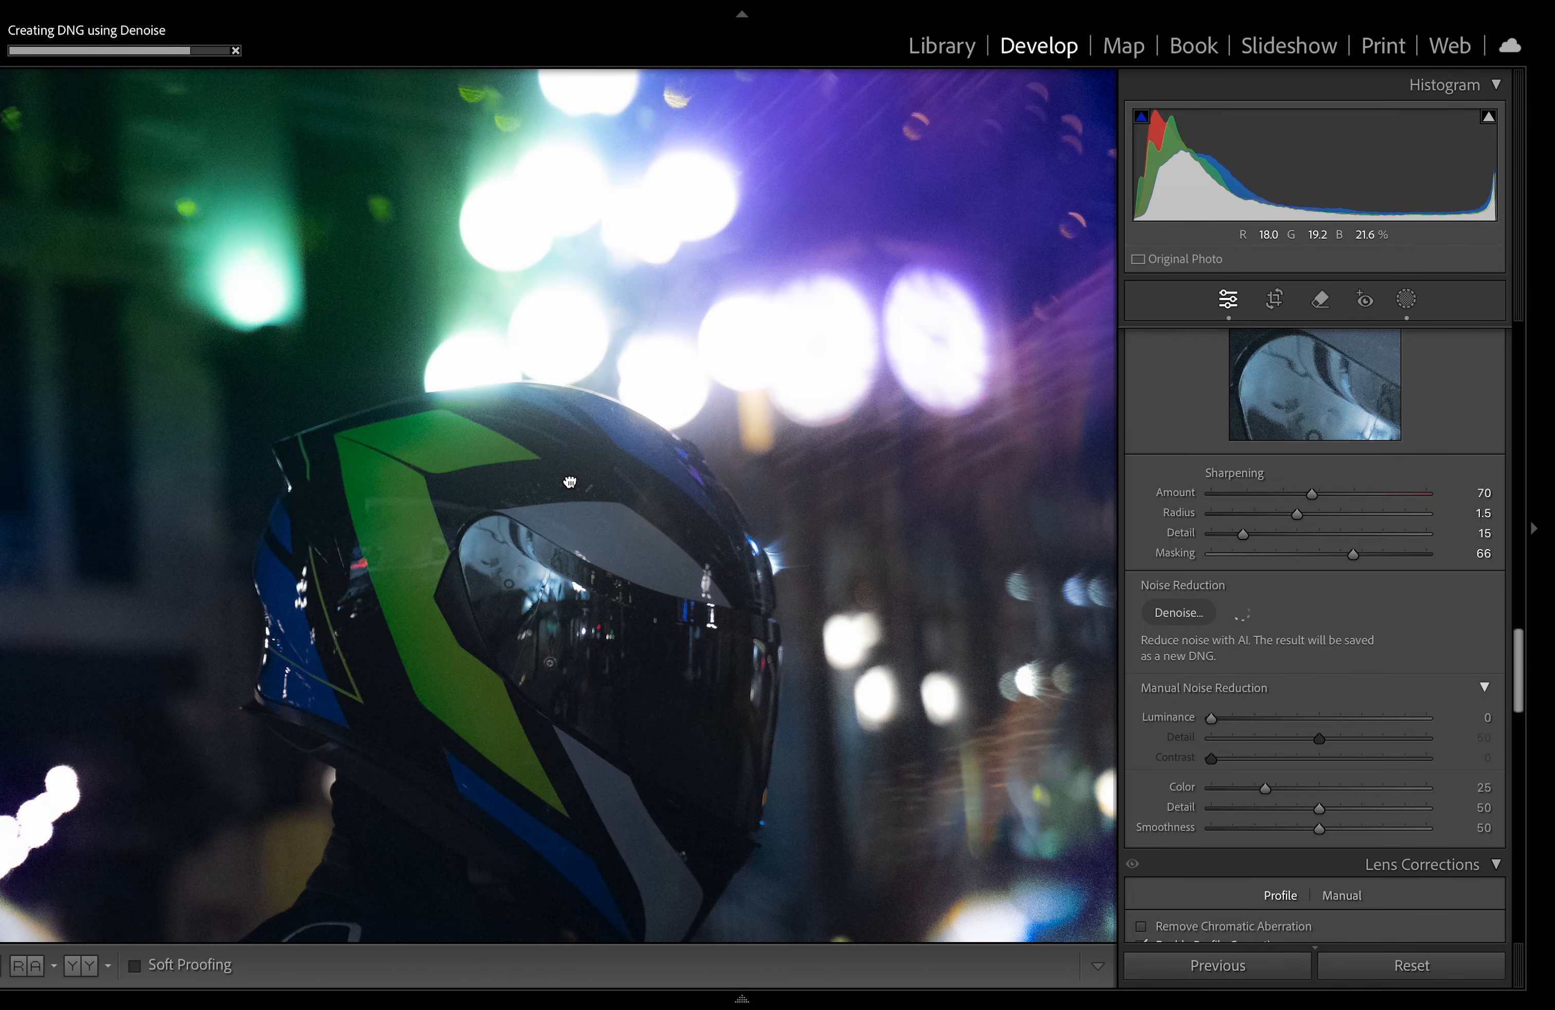
{"action": "left_click", "coordinate": [570, 481]}
{"action": "left_click_drag", "start_coordinate": [360, 561], "coordinate": [913, 498]}
{"action": "left_click", "coordinate": [912, 497]}
{"action": "left_click", "coordinate": [913, 497]}
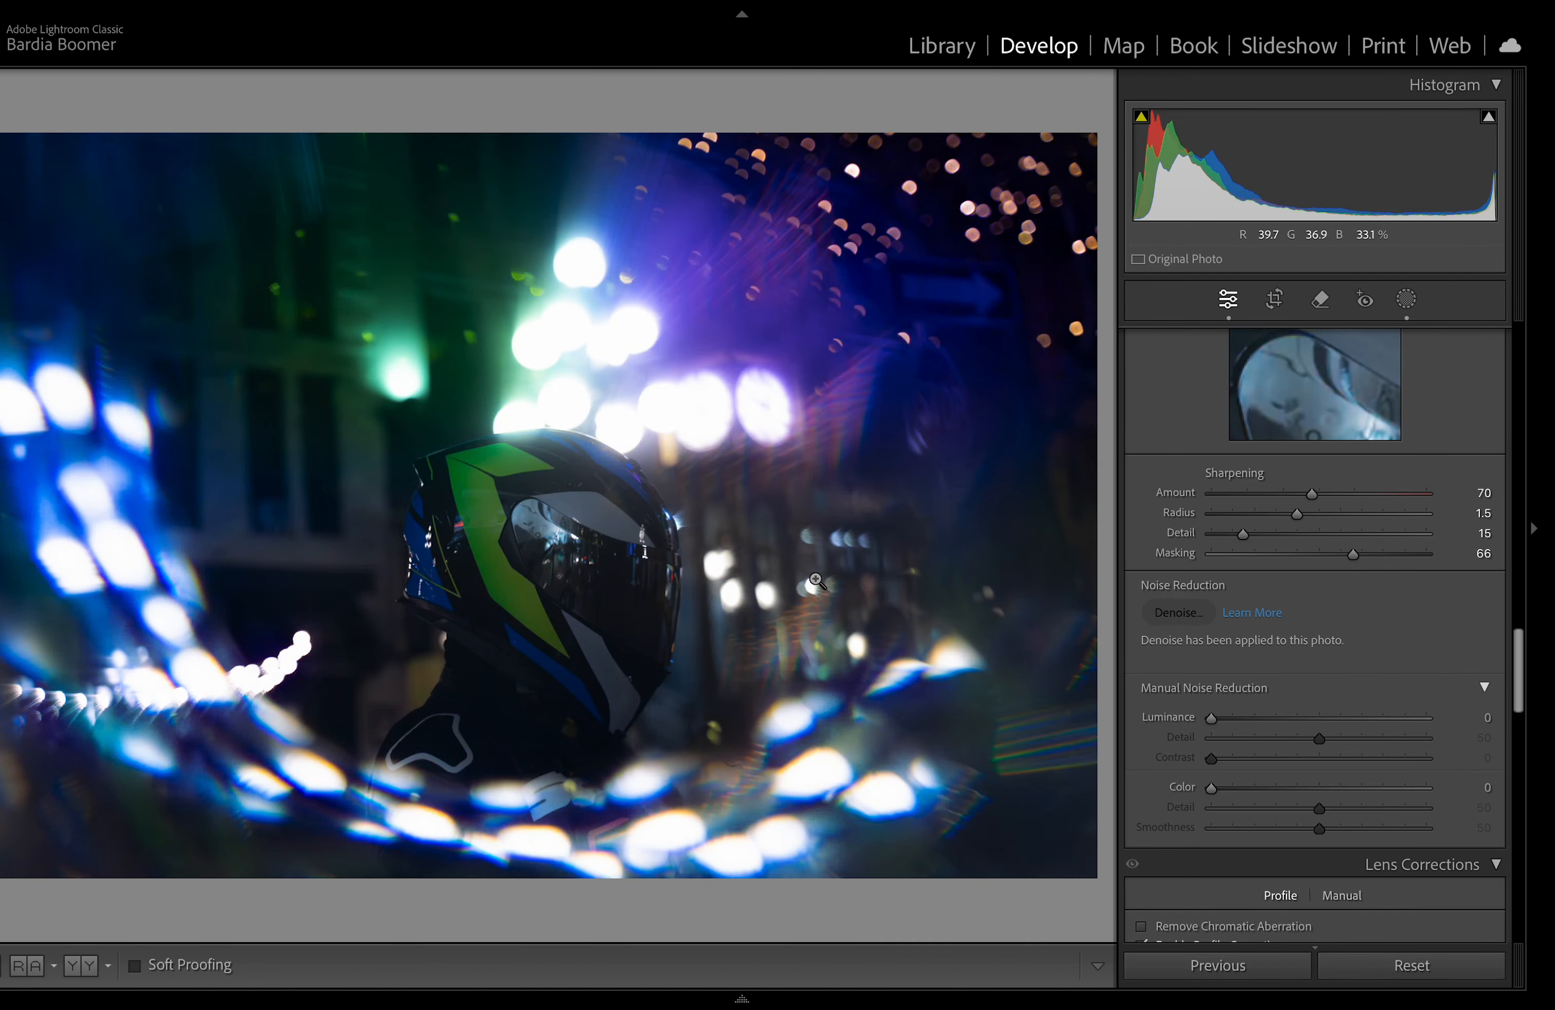
Step: Zoom closely into the helmet visor to inspect the denoised detail
{"action": "left_click", "coordinate": [521, 546]}
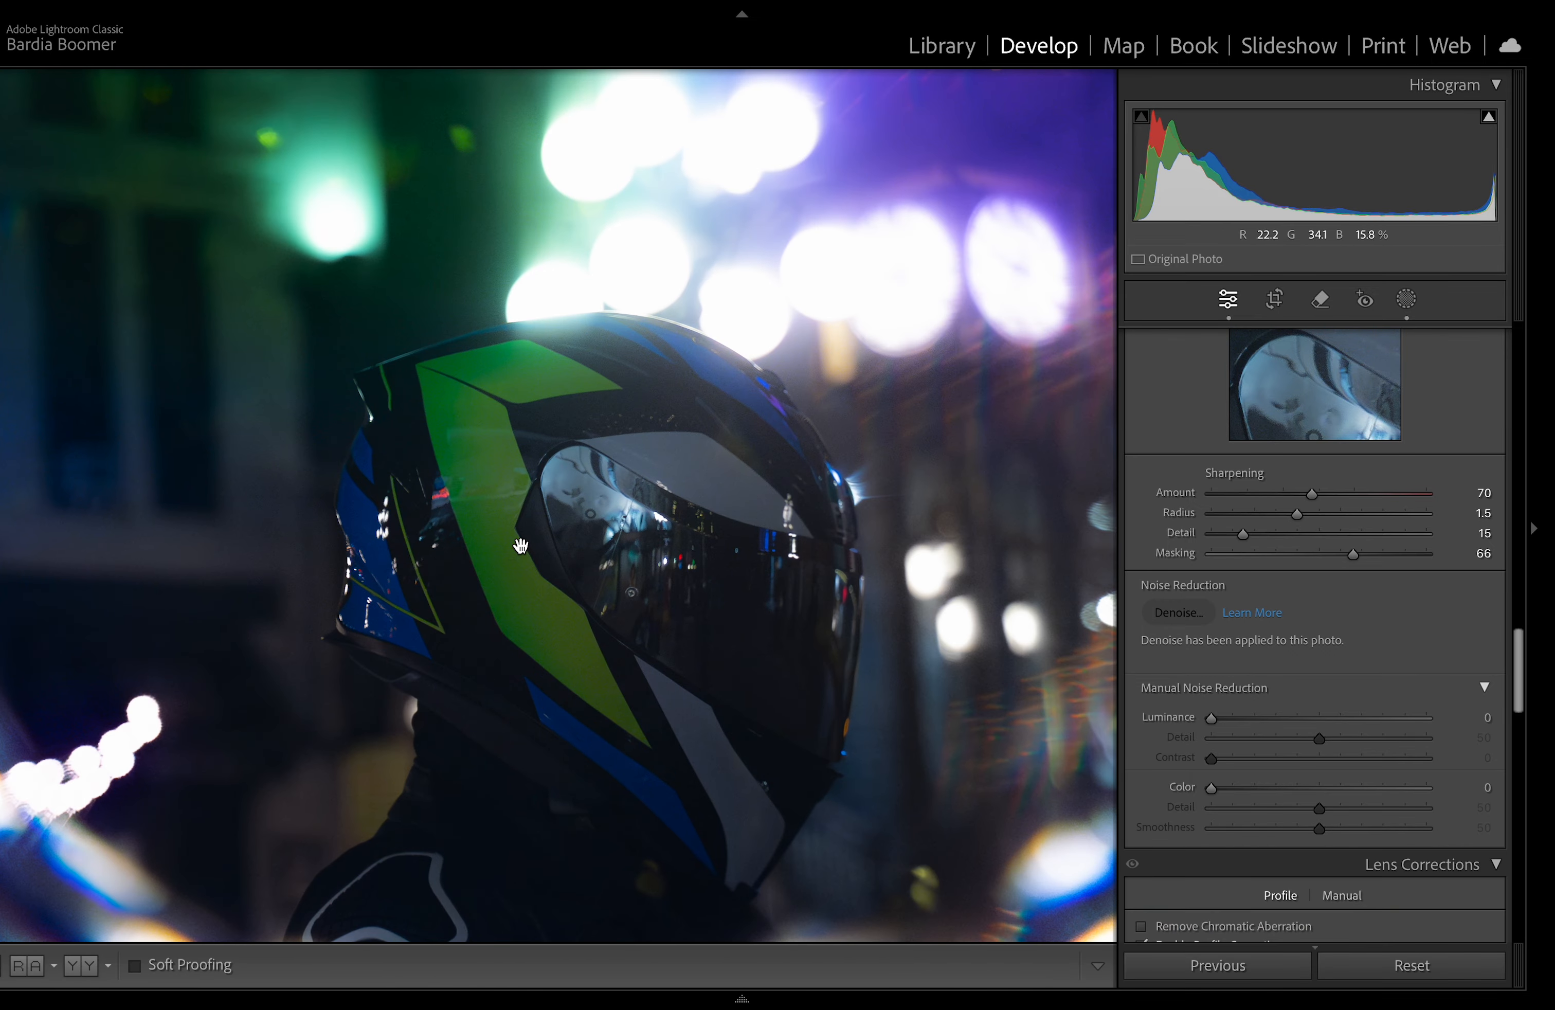
{"action": "left_click_drag", "start_coordinate": [538, 545], "coordinate": [709, 545]}
{"action": "left_click", "coordinate": [709, 545]}
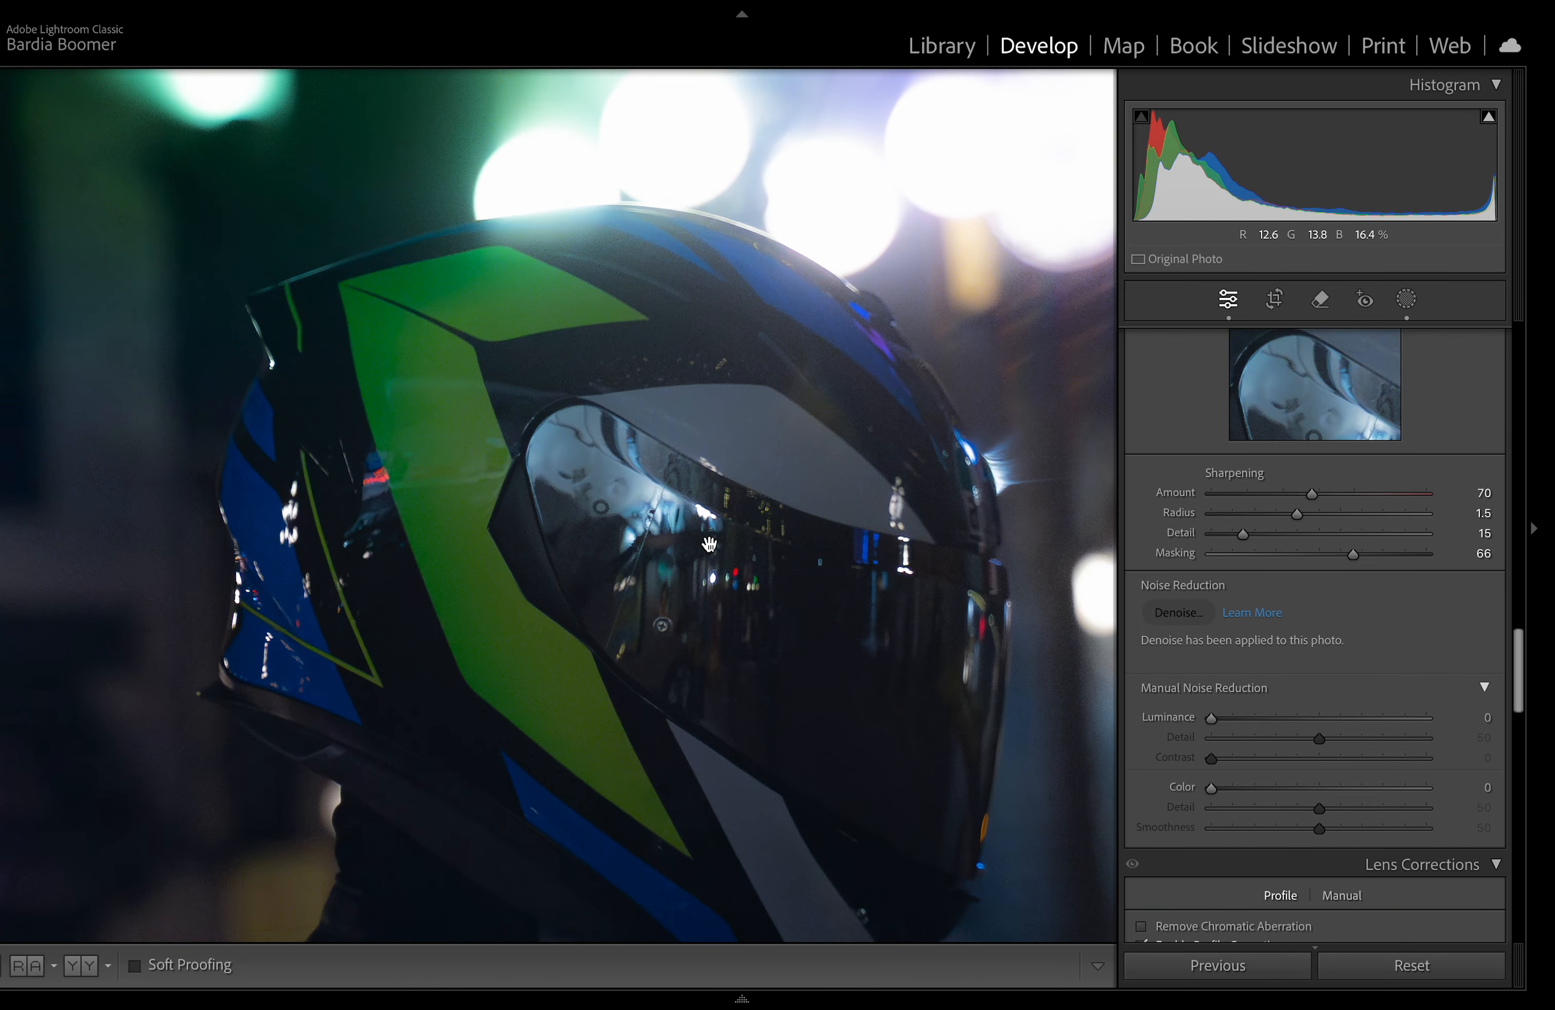
{"action": "left_click", "coordinate": [709, 545]}
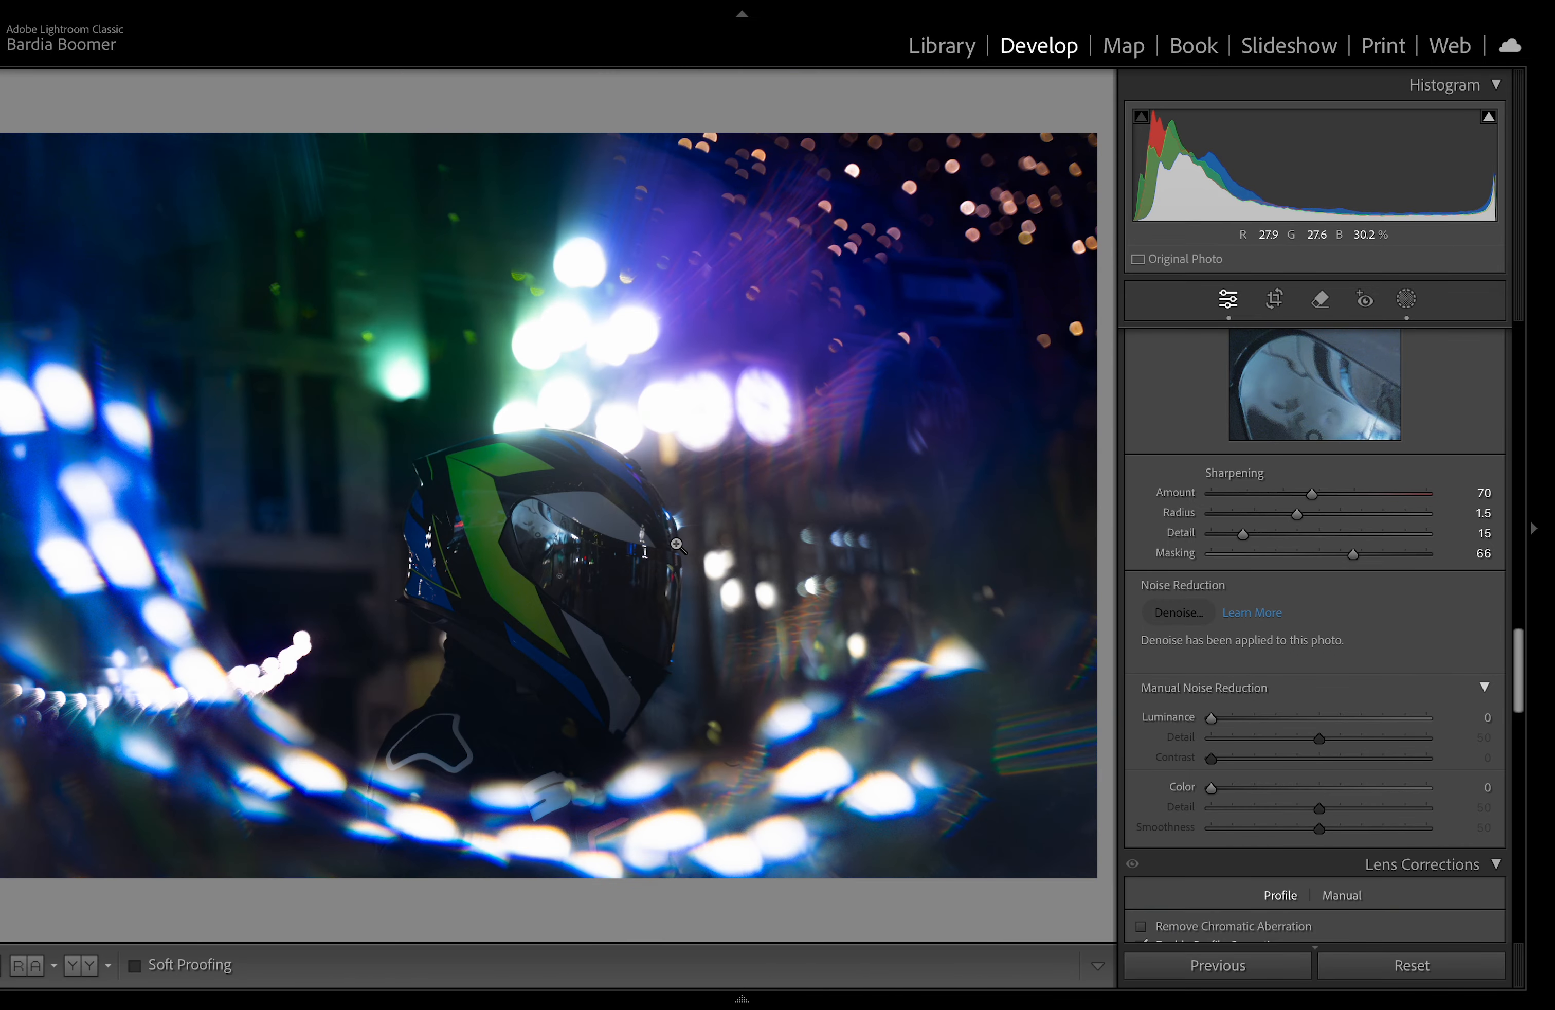
{"action": "left_click", "coordinate": [678, 548]}
{"action": "left_click_drag", "start_coordinate": [677, 547], "coordinate": [711, 517]}
{"action": "key", "text": "super+equal"}
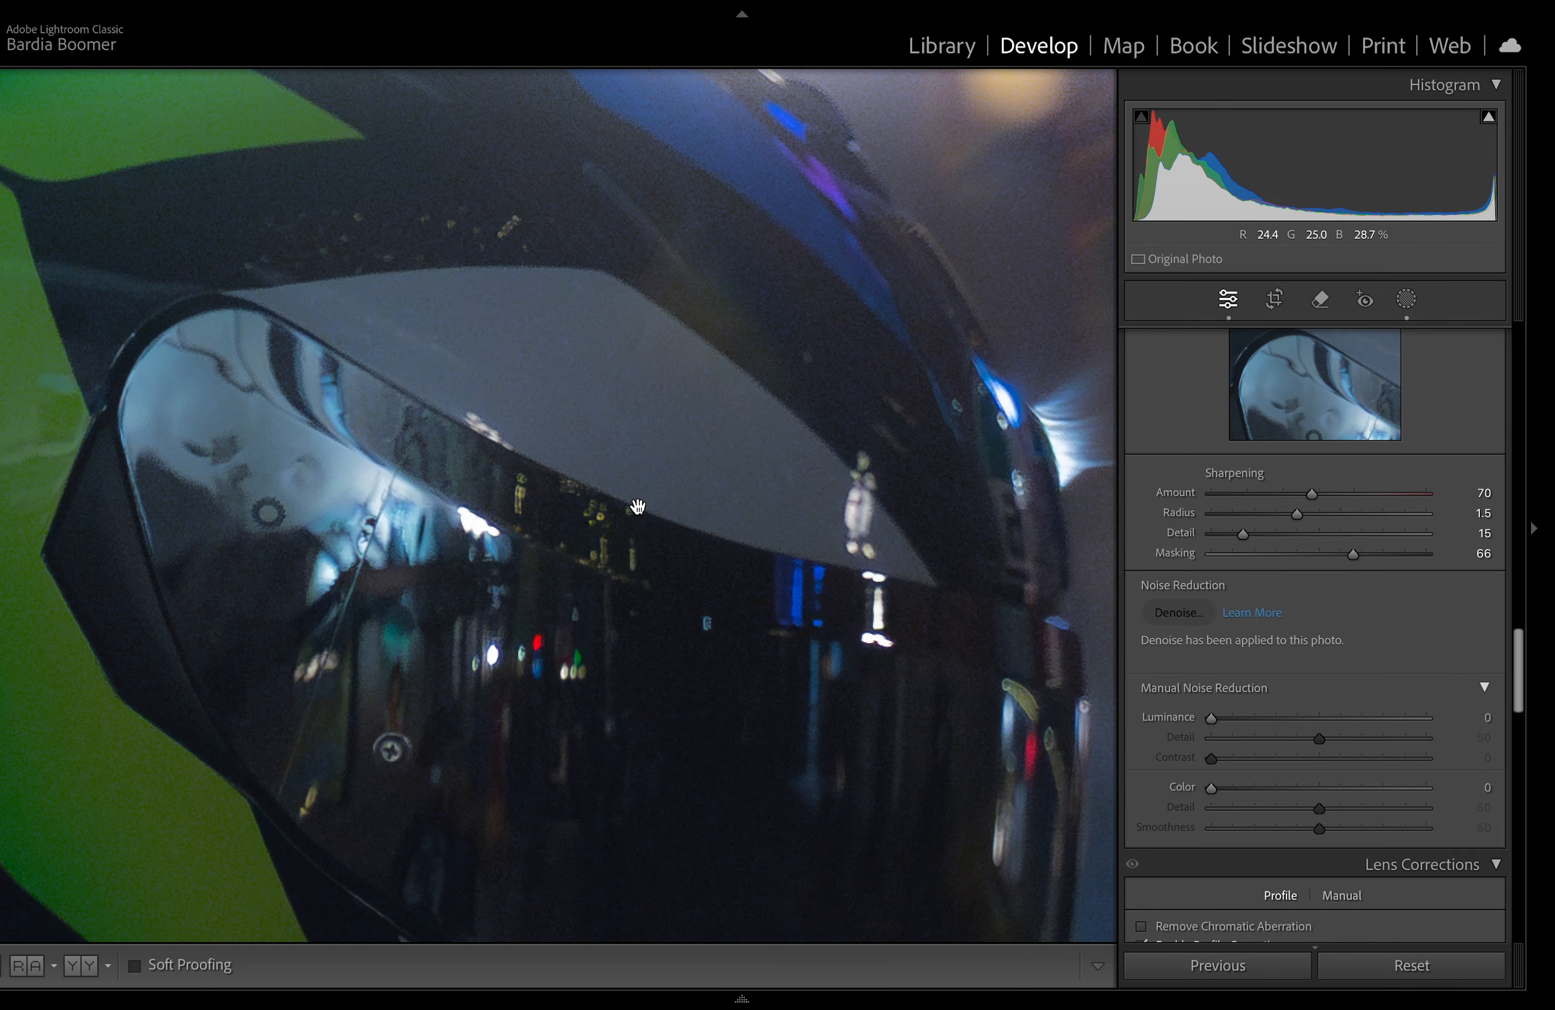
{"action": "key", "text": "super+minus"}
{"action": "left_click", "coordinate": [639, 509]}
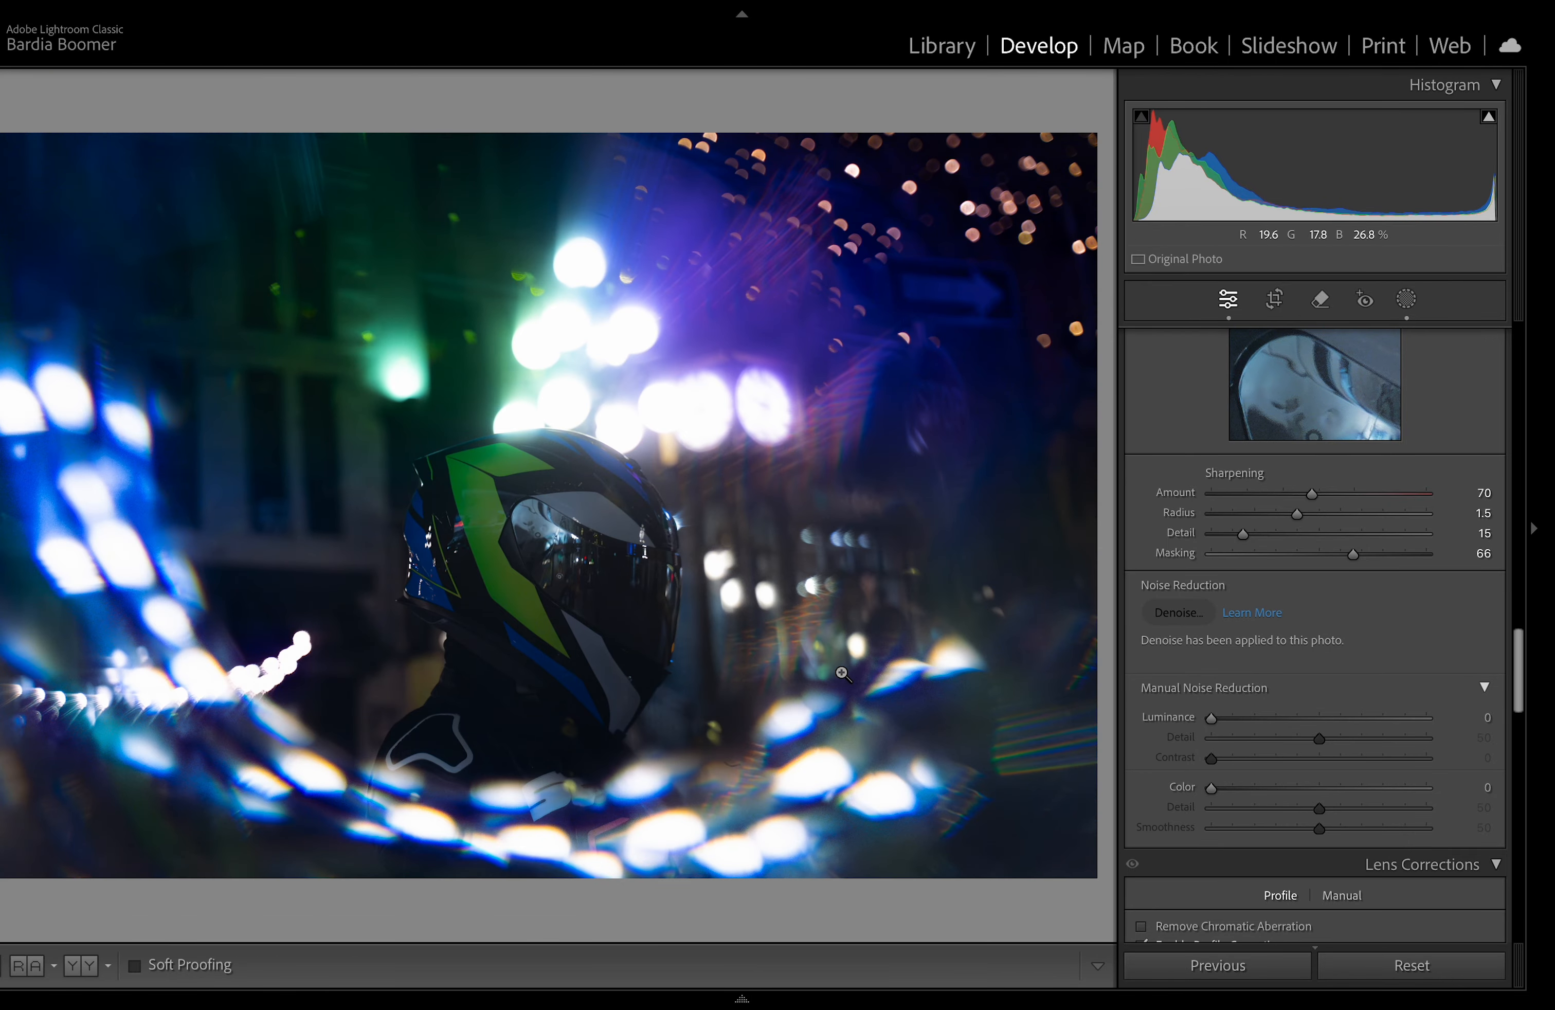
Step: Enable Remove Chromatic Aberration and reduce the lens profile vignetting correction to 60
{"action": "scroll", "coordinate": [1167, 630], "scroll_direction": "down", "scroll_amount": 5}
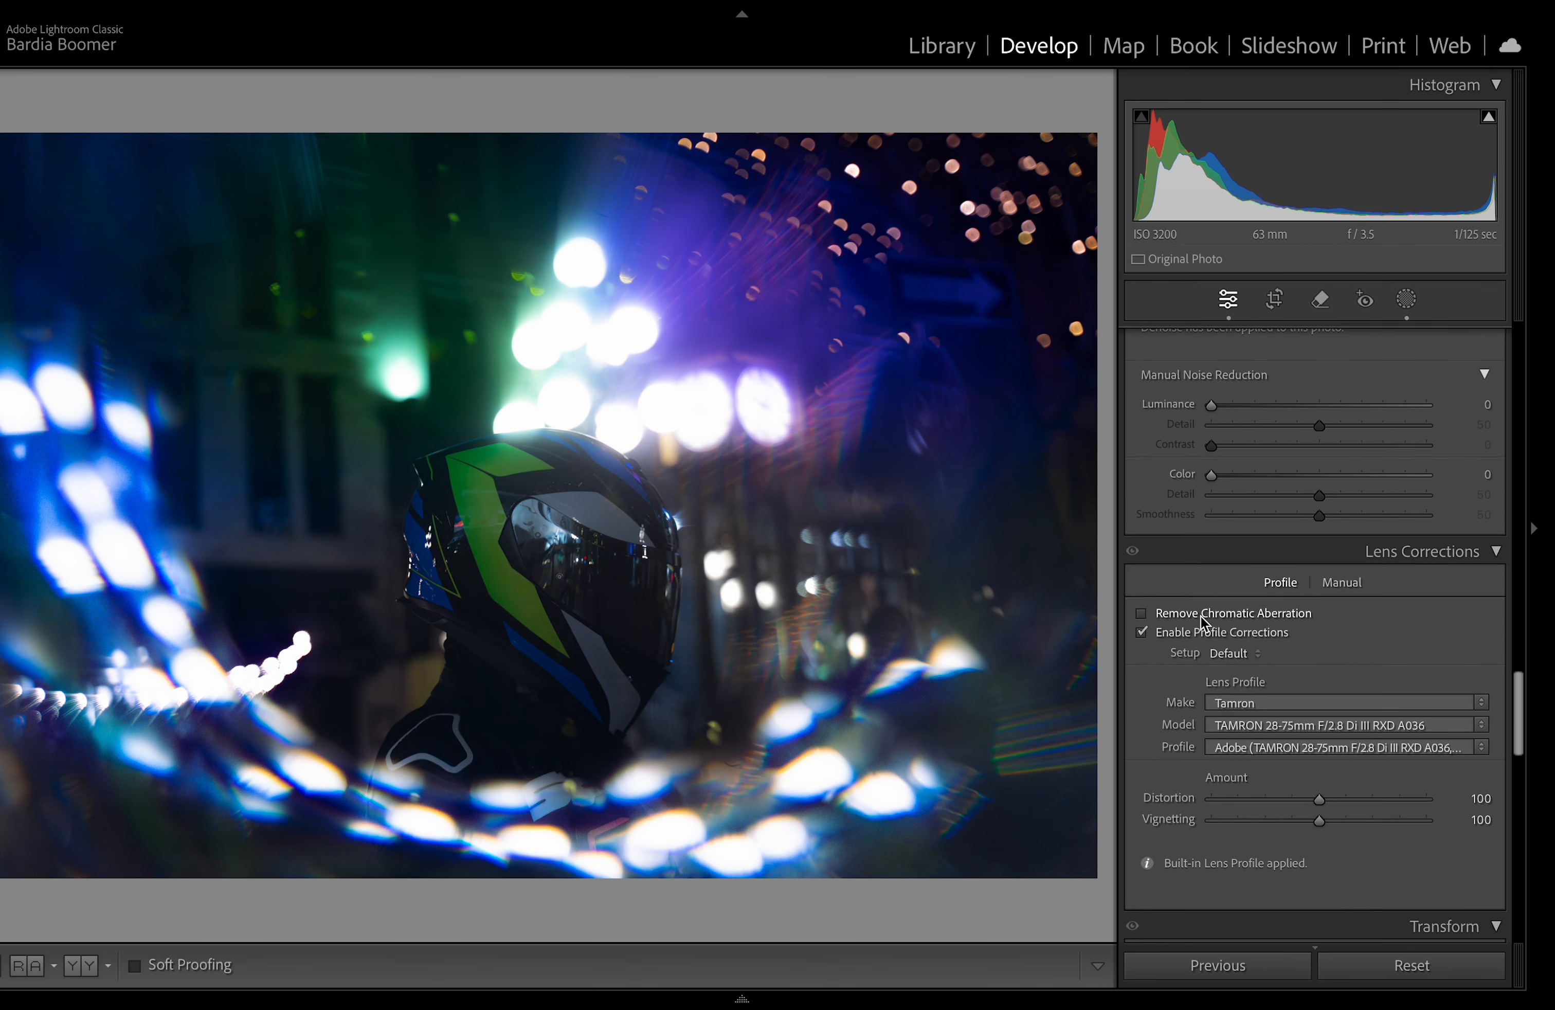
{"action": "scroll", "coordinate": [1199, 623], "scroll_direction": "down", "scroll_amount": 1}
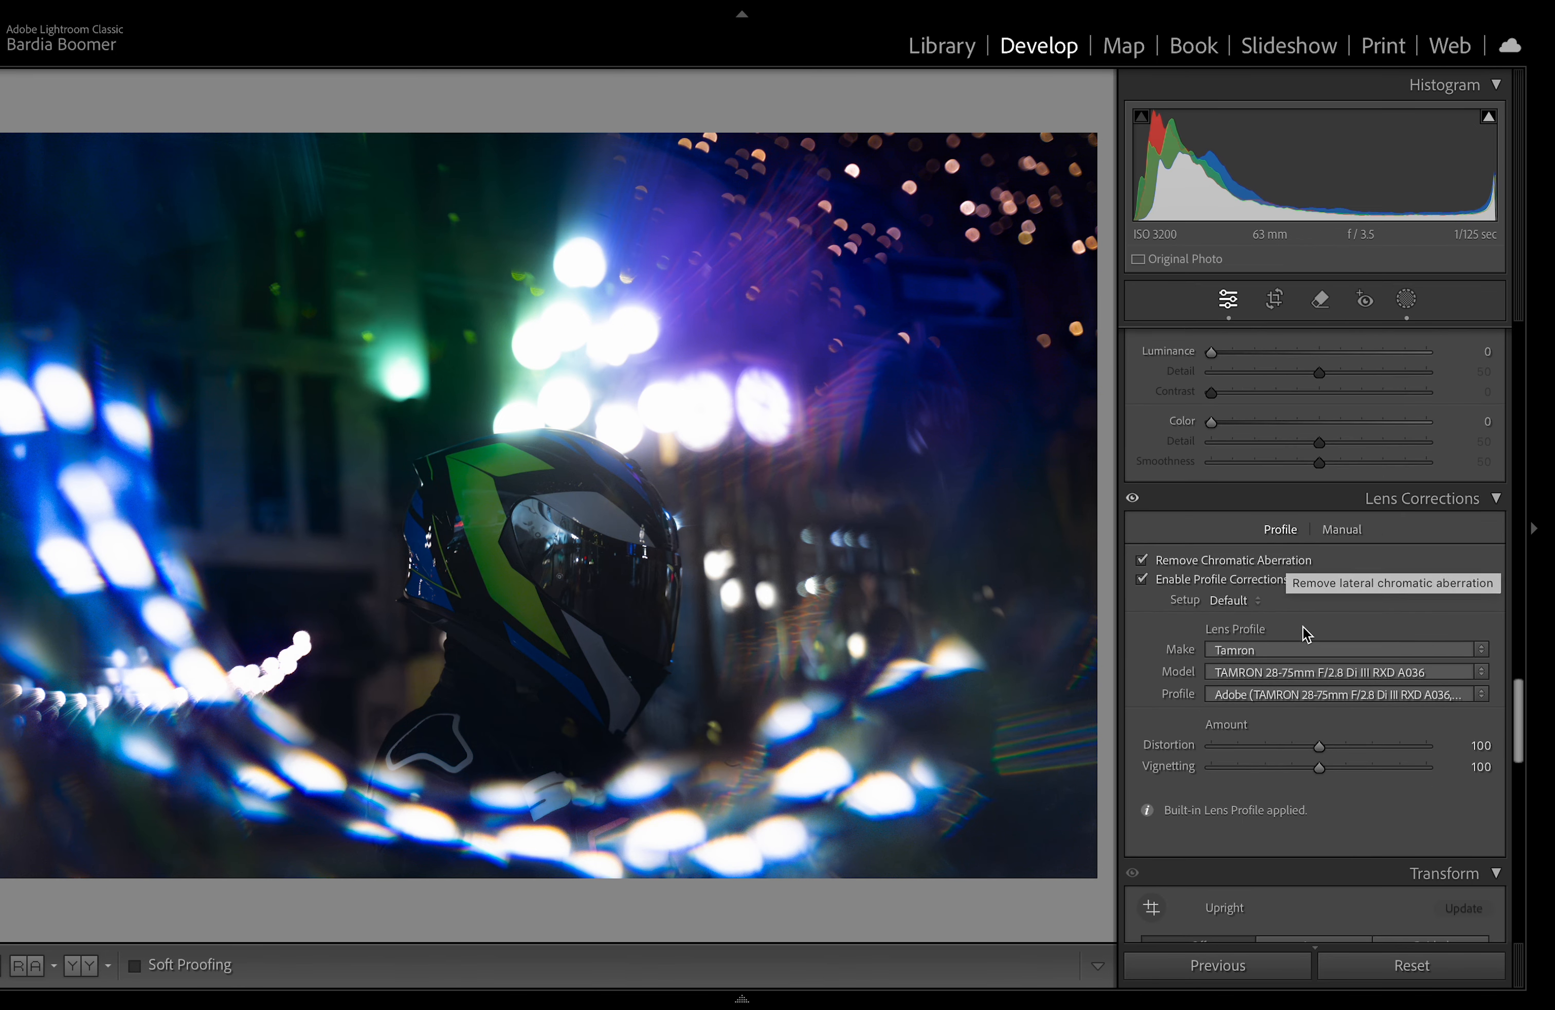
{"action": "scroll", "coordinate": [1257, 612], "scroll_direction": "down", "scroll_amount": 1}
{"action": "left_click_drag", "start_coordinate": [1337, 738], "coordinate": [1275, 768]}
{"action": "scroll", "coordinate": [1272, 774], "scroll_direction": "down", "scroll_amount": 2}
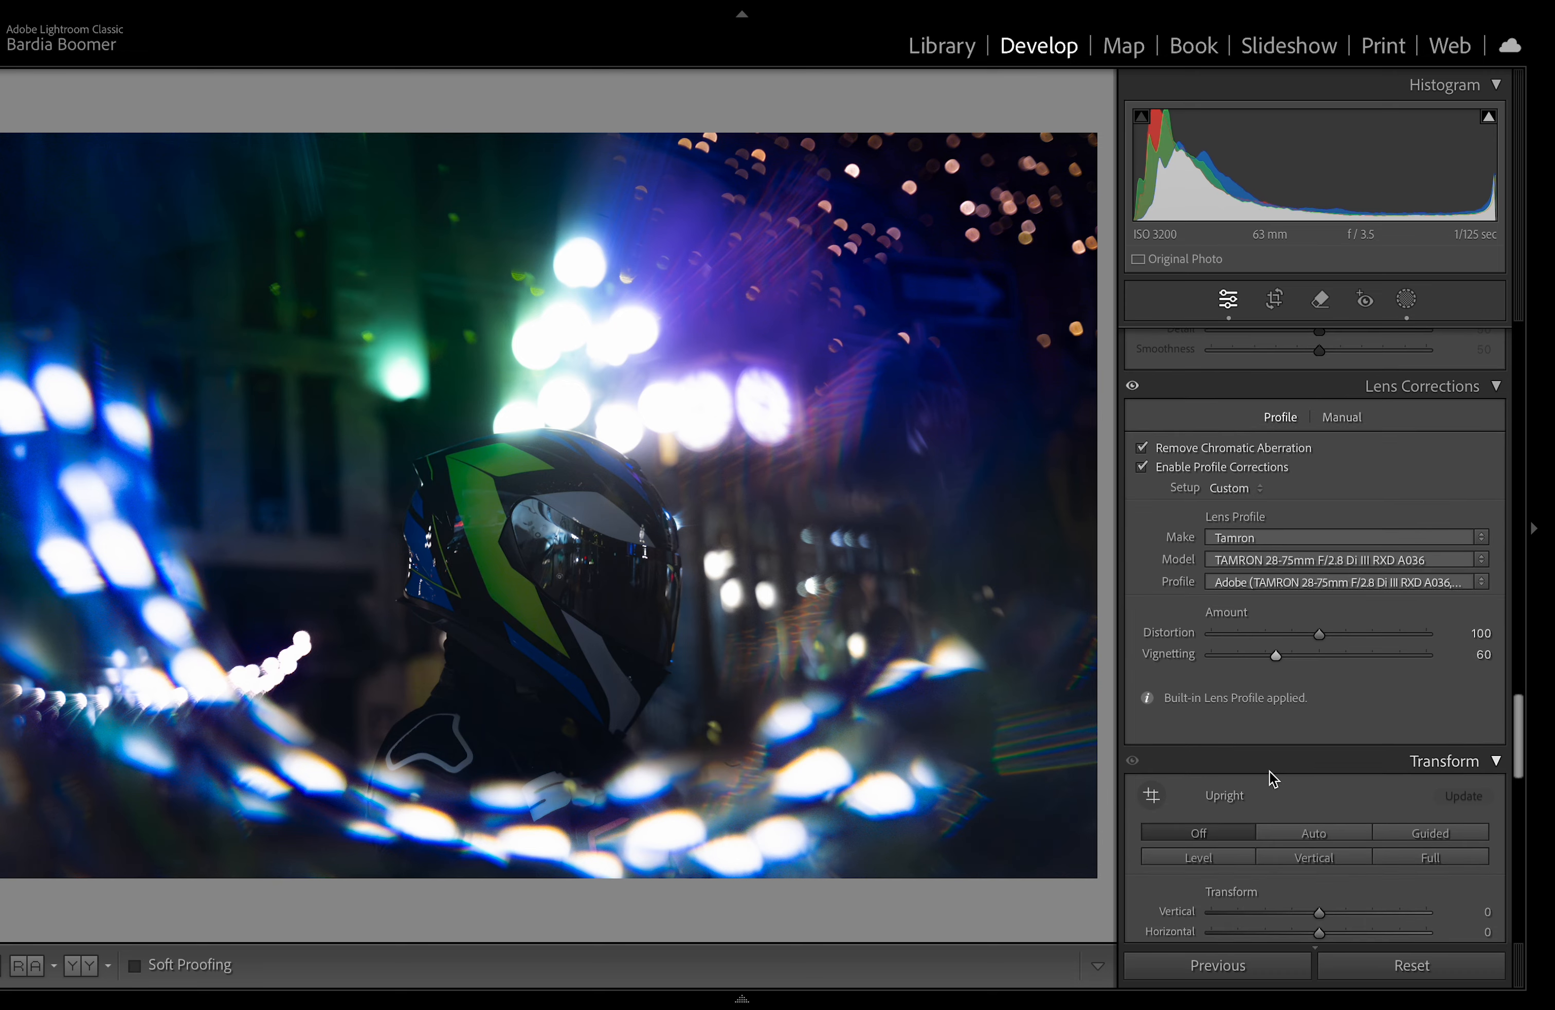
Step: Add film grain with amount 33 and size 15 in the Effects panel
{"action": "scroll", "coordinate": [1272, 777], "scroll_direction": "down", "scroll_amount": 15}
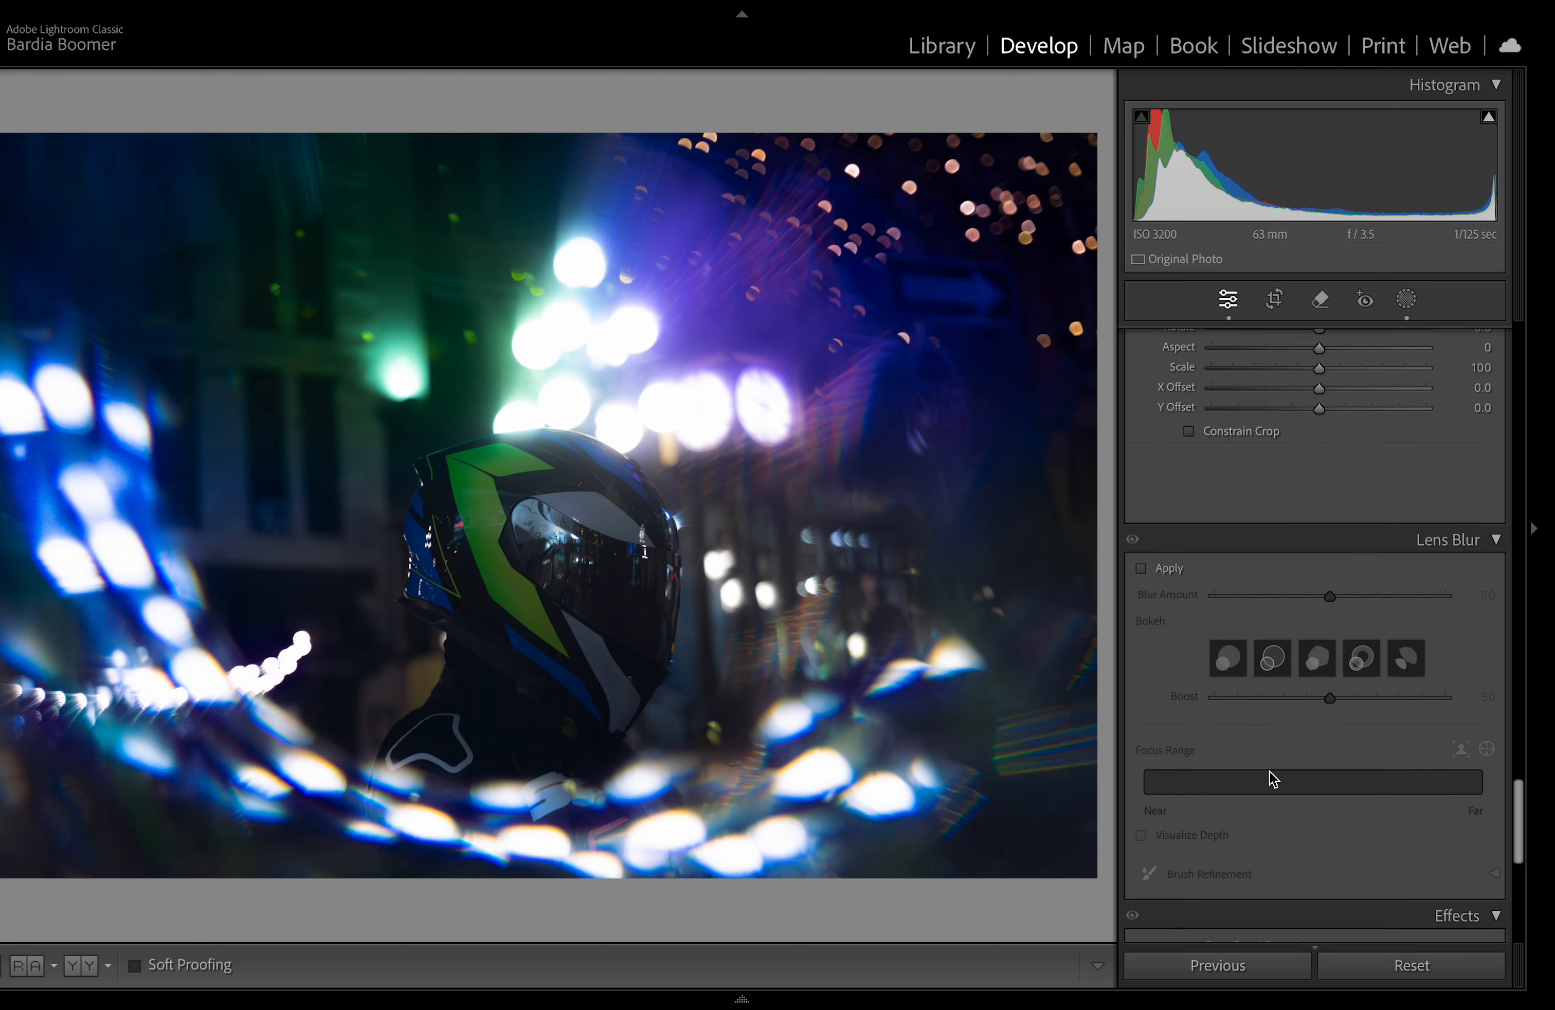
{"action": "scroll", "coordinate": [1269, 771], "scroll_direction": "up", "scroll_amount": 4}
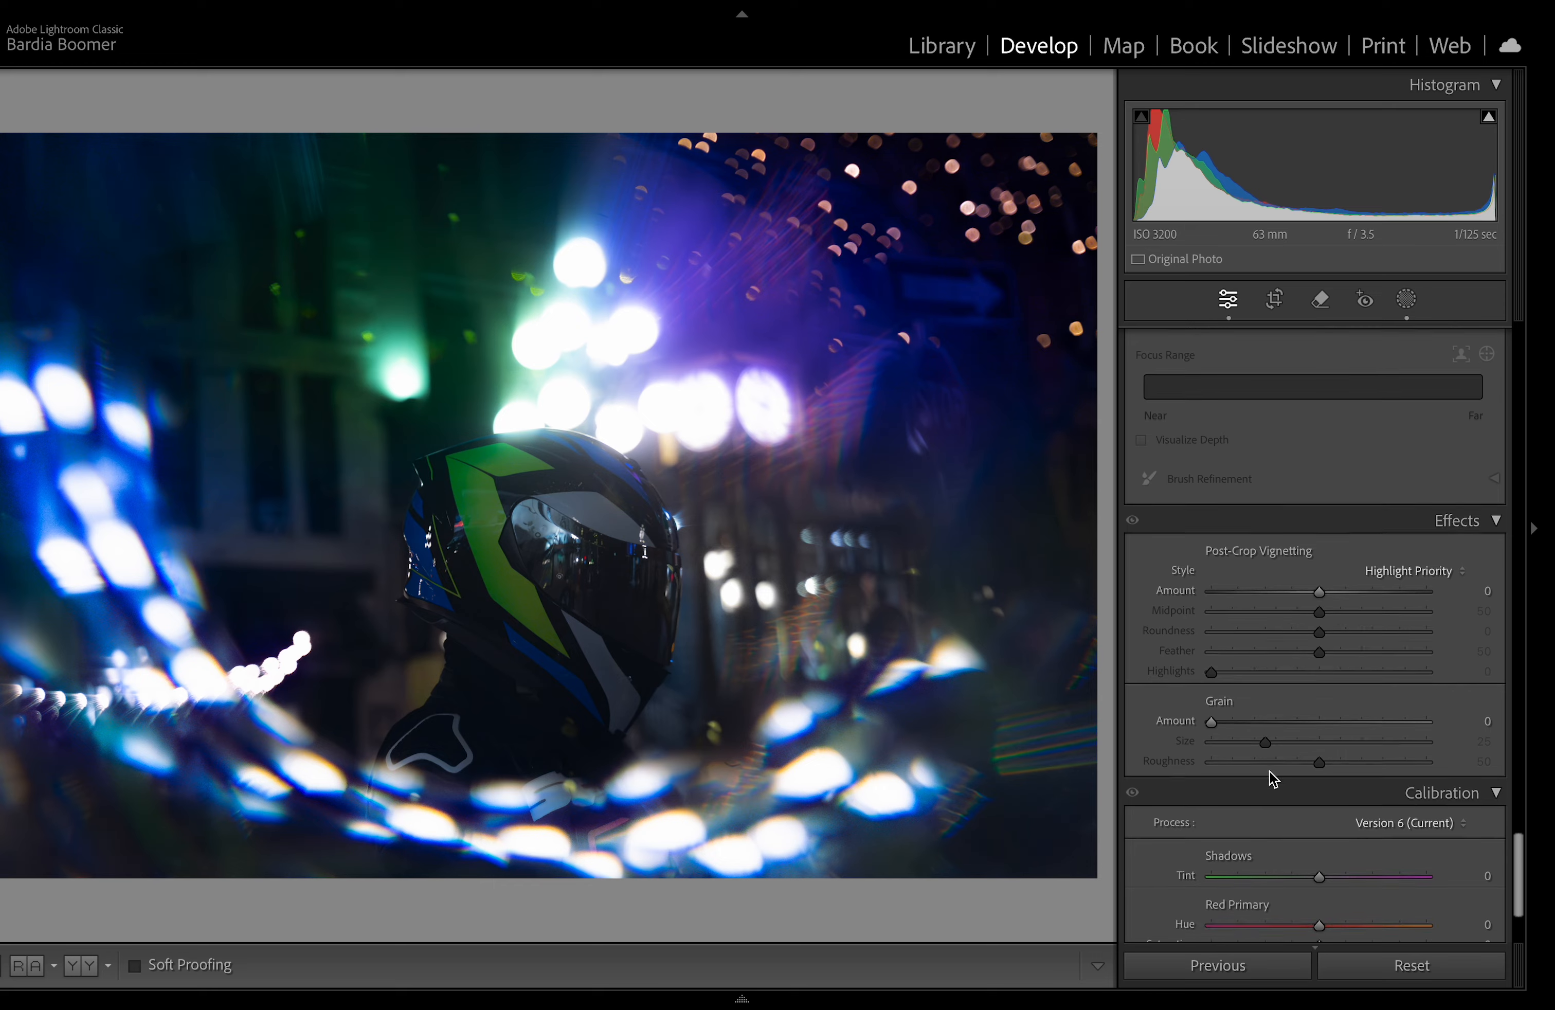
{"action": "left_click", "coordinate": [698, 600]}
{"action": "left_click", "coordinate": [697, 601]}
{"action": "left_click_drag", "start_coordinate": [1209, 718], "coordinate": [1265, 718]}
{"action": "left_click_drag", "start_coordinate": [1478, 730], "coordinate": [1271, 717]}
{"action": "left_click", "coordinate": [845, 722]}
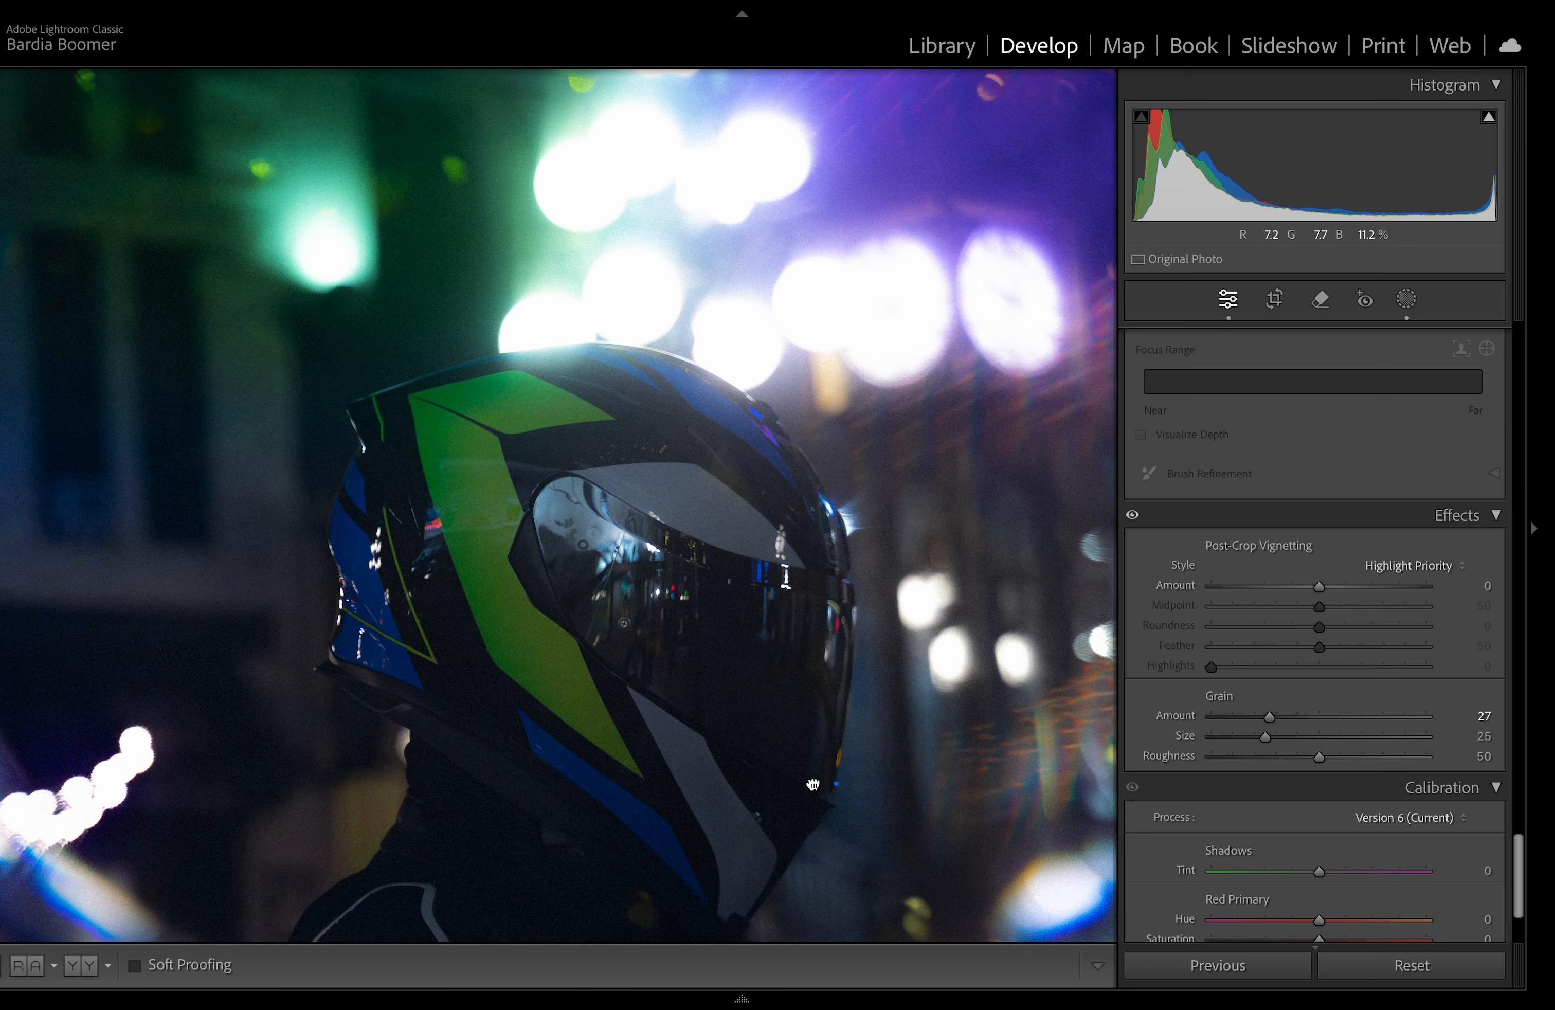
{"action": "left_click", "coordinate": [854, 807]}
{"action": "left_click", "coordinate": [620, 619]}
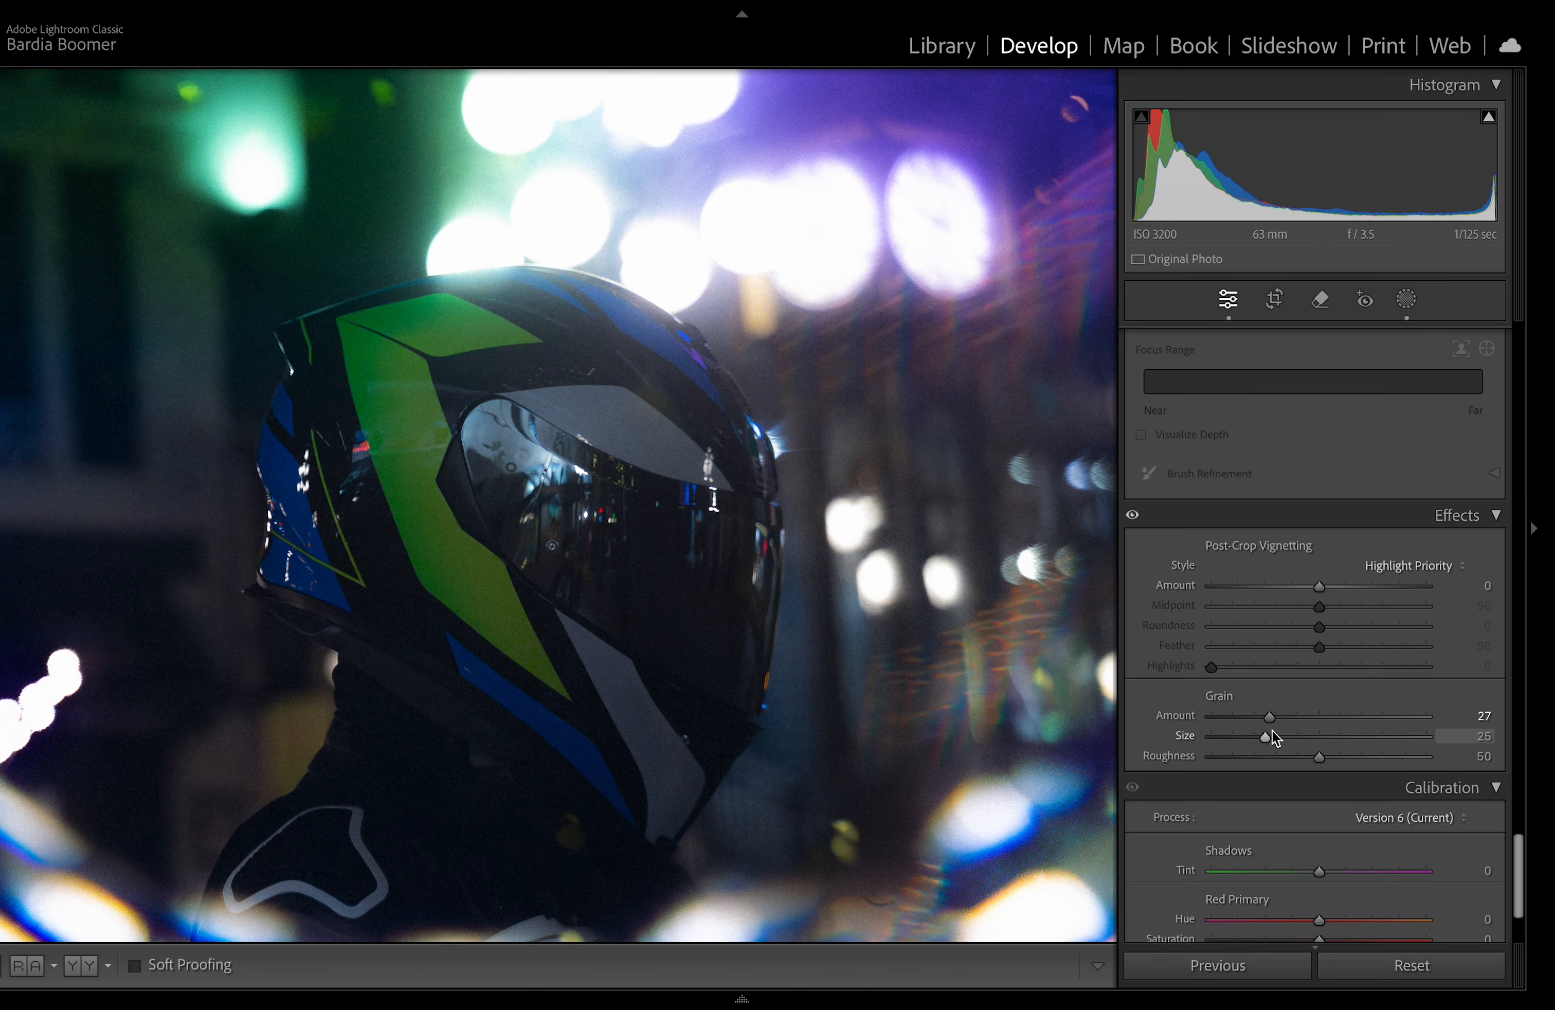
{"action": "left_click_drag", "start_coordinate": [1271, 722], "coordinate": [1280, 722]}
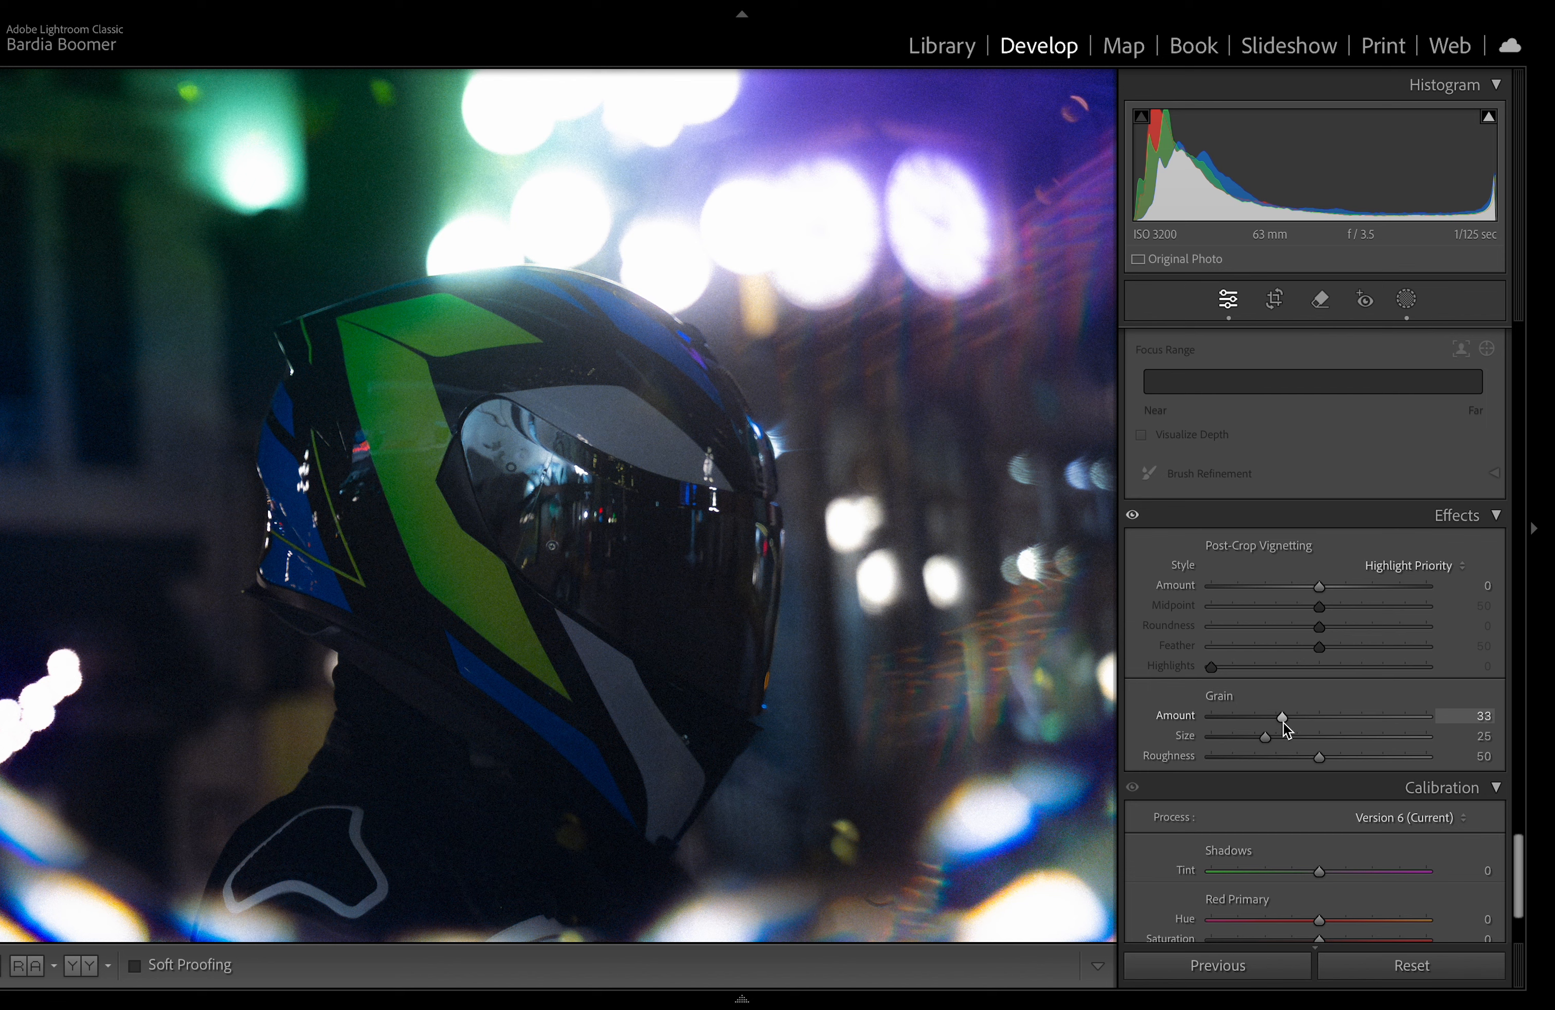
{"action": "left_click_drag", "start_coordinate": [1275, 737], "coordinate": [1252, 741]}
Step: Zoom in and pan around the photo to inspect the added grain
{"action": "left_click", "coordinate": [440, 473]}
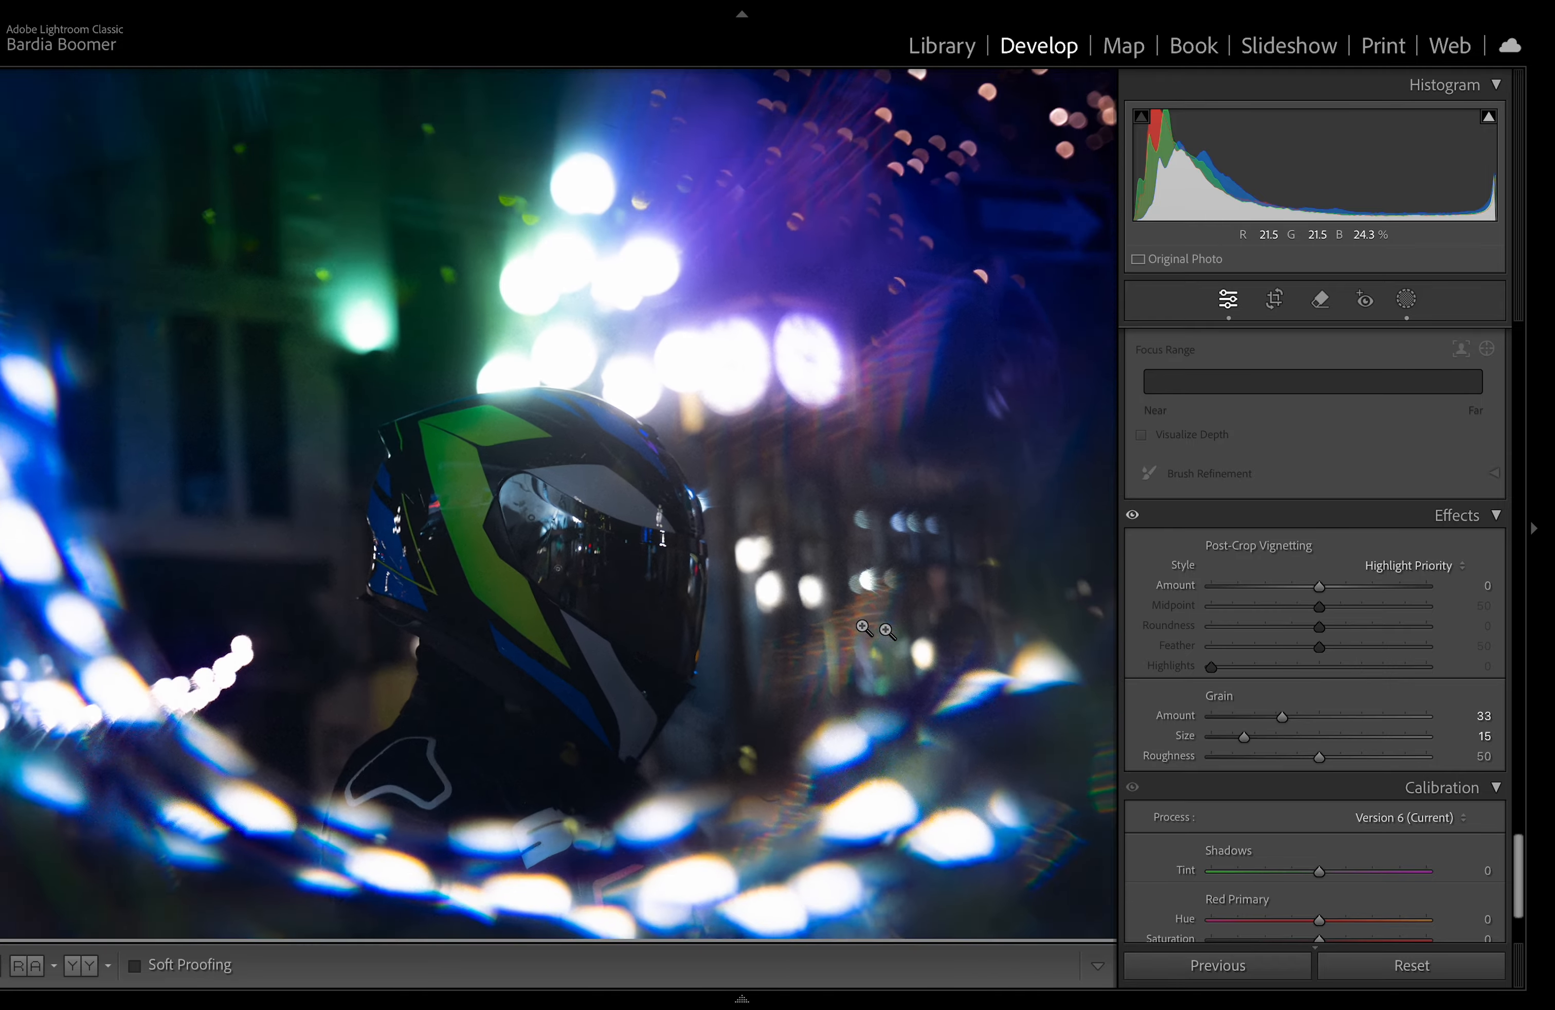
{"action": "left_click", "coordinate": [436, 469]}
{"action": "left_click_drag", "start_coordinate": [462, 501], "coordinate": [602, 645]}
{"action": "left_click", "coordinate": [632, 581]}
{"action": "left_click", "coordinate": [783, 495]}
{"action": "left_click", "coordinate": [722, 528]}
{"action": "left_click", "coordinate": [428, 616]}
{"action": "left_click", "coordinate": [428, 616]}
{"action": "left_click", "coordinate": [918, 676]}
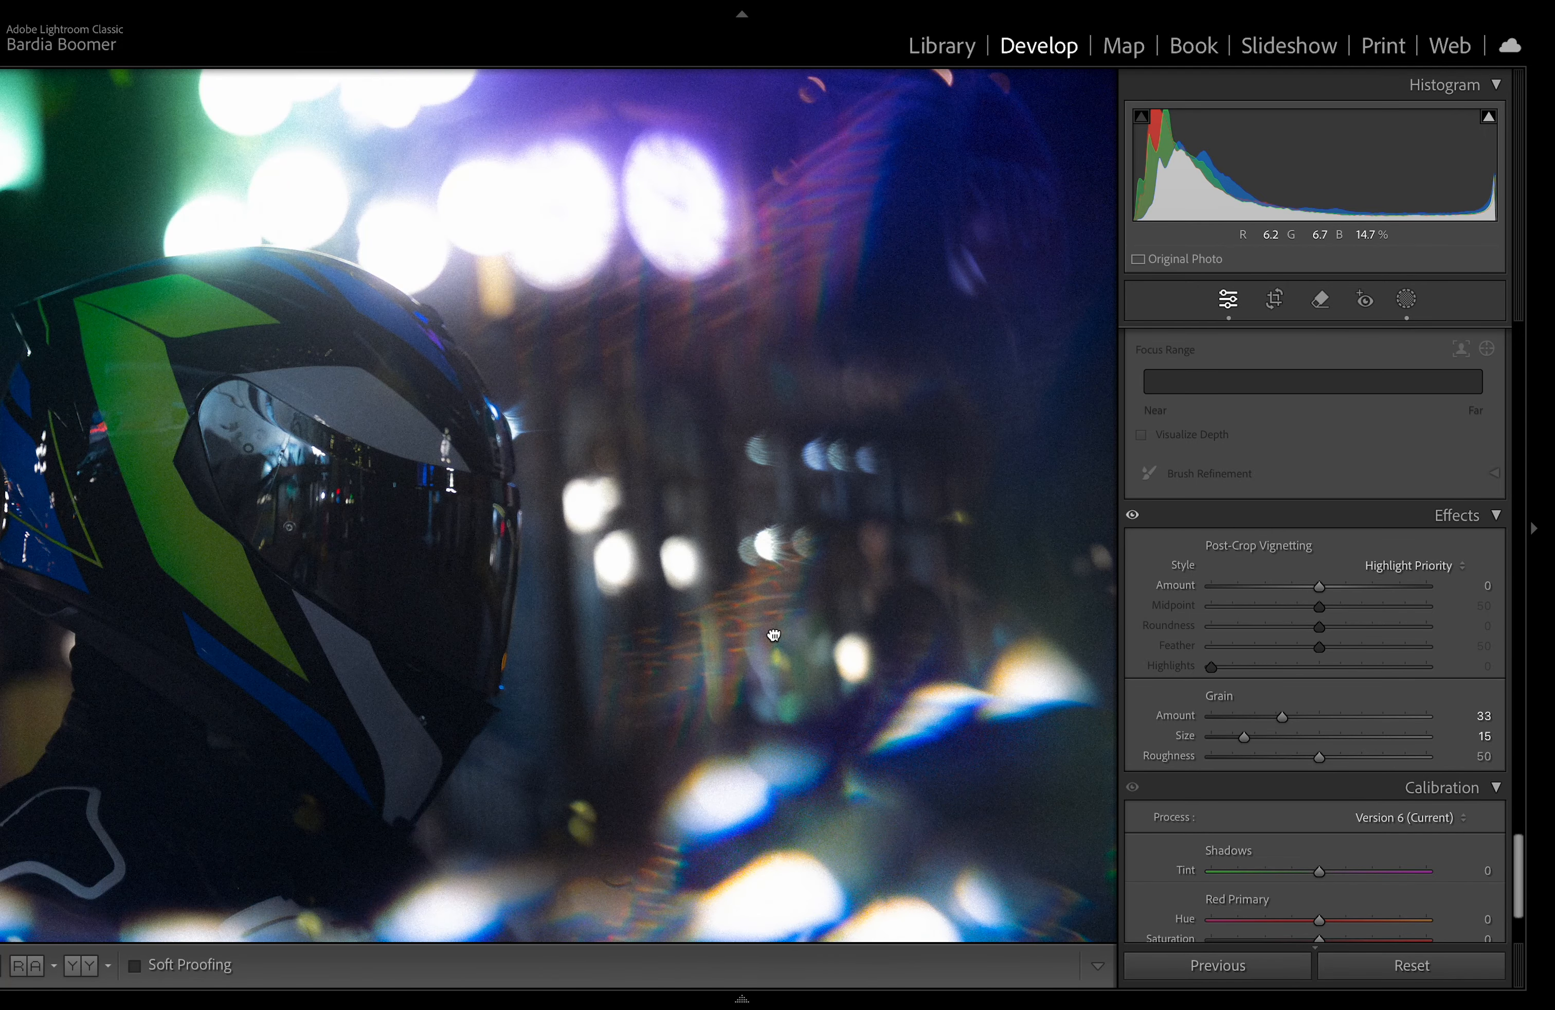
{"action": "left_click", "coordinate": [776, 636]}
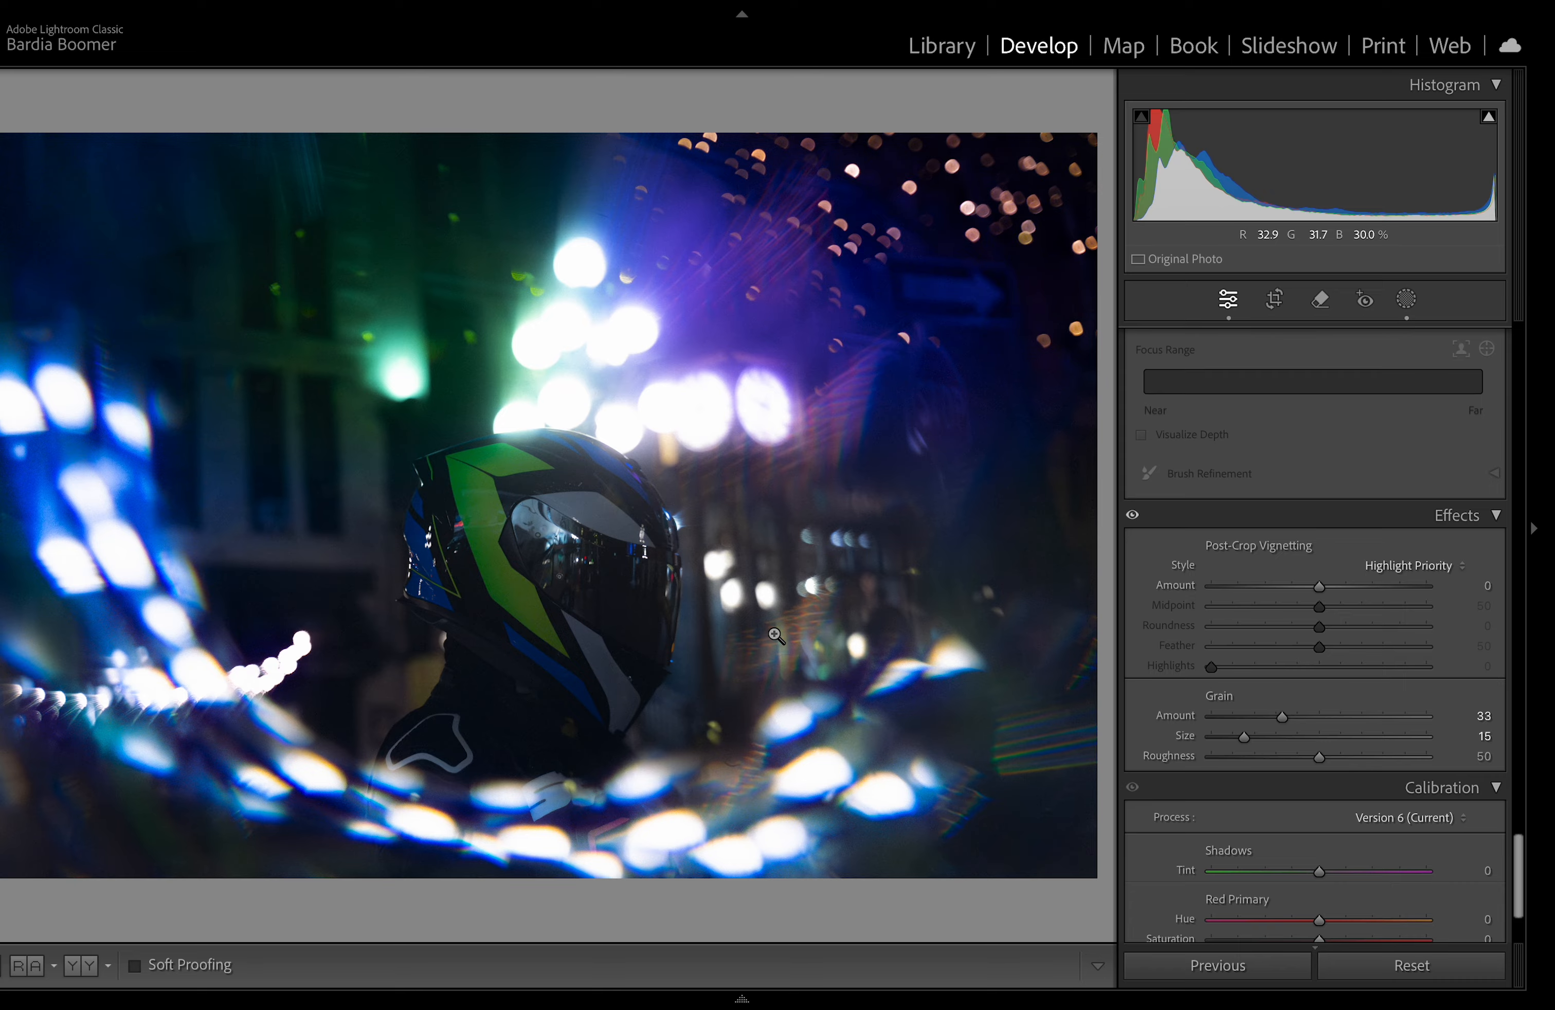
{"action": "scroll", "coordinate": [1233, 671], "scroll_direction": "up", "scroll_amount": 10}
{"action": "scroll", "coordinate": [1233, 671], "scroll_direction": "up", "scroll_amount": 5}
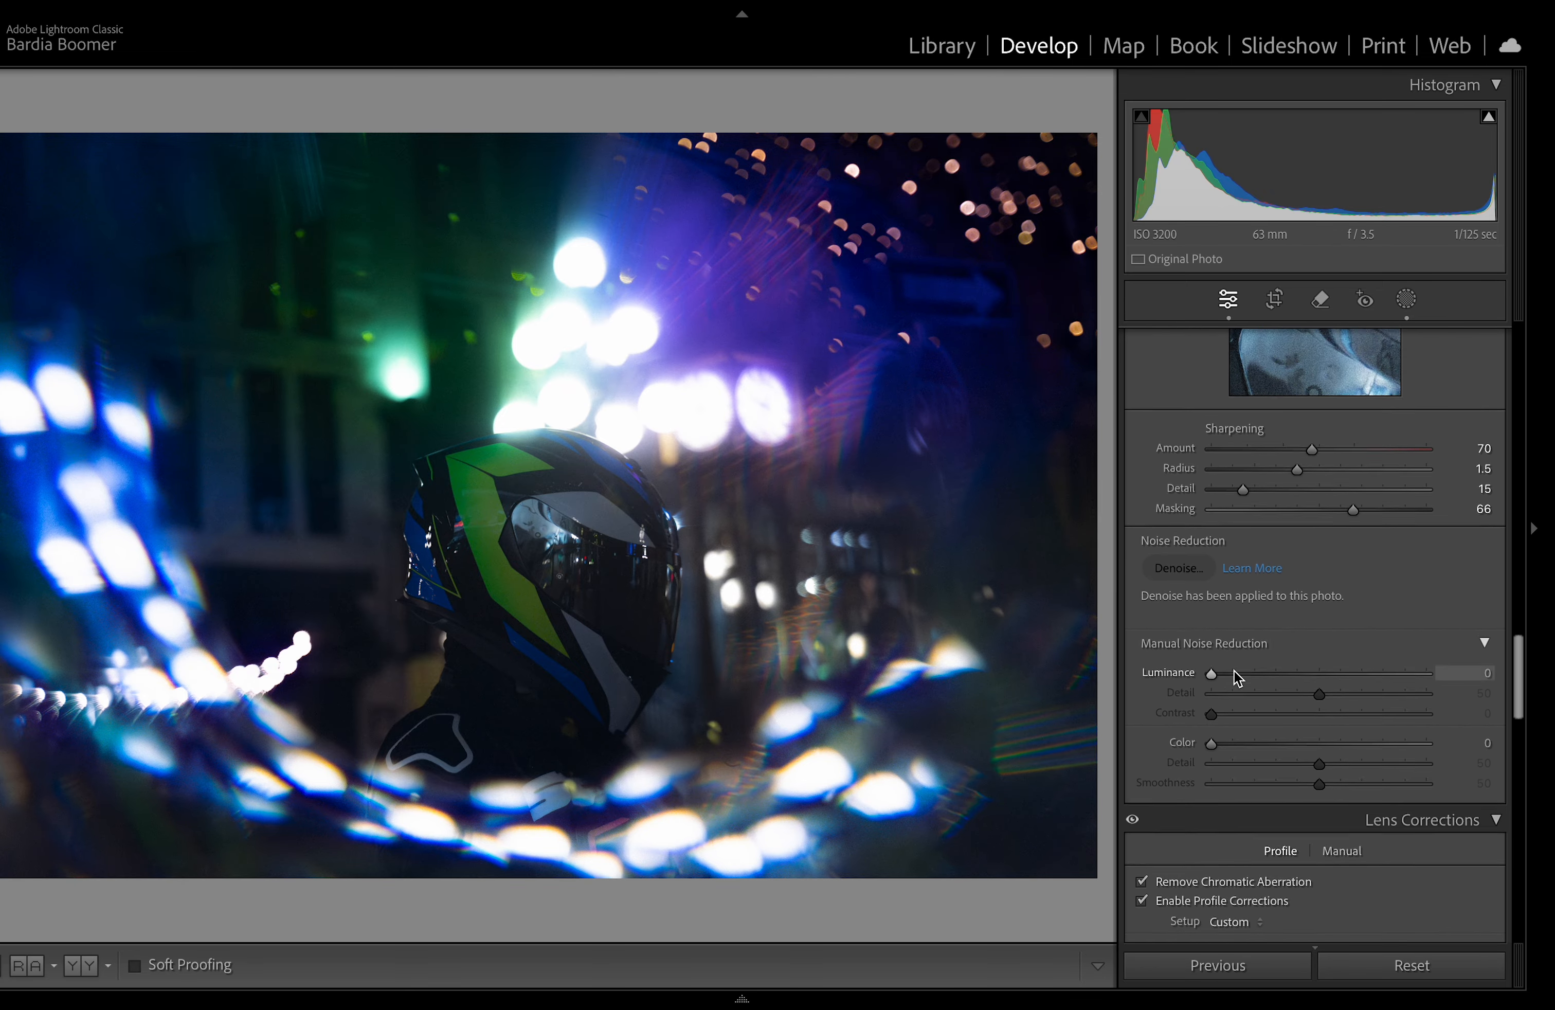
{"action": "scroll", "coordinate": [1233, 671], "scroll_direction": "up", "scroll_amount": 1}
{"action": "left_click", "coordinate": [658, 532]}
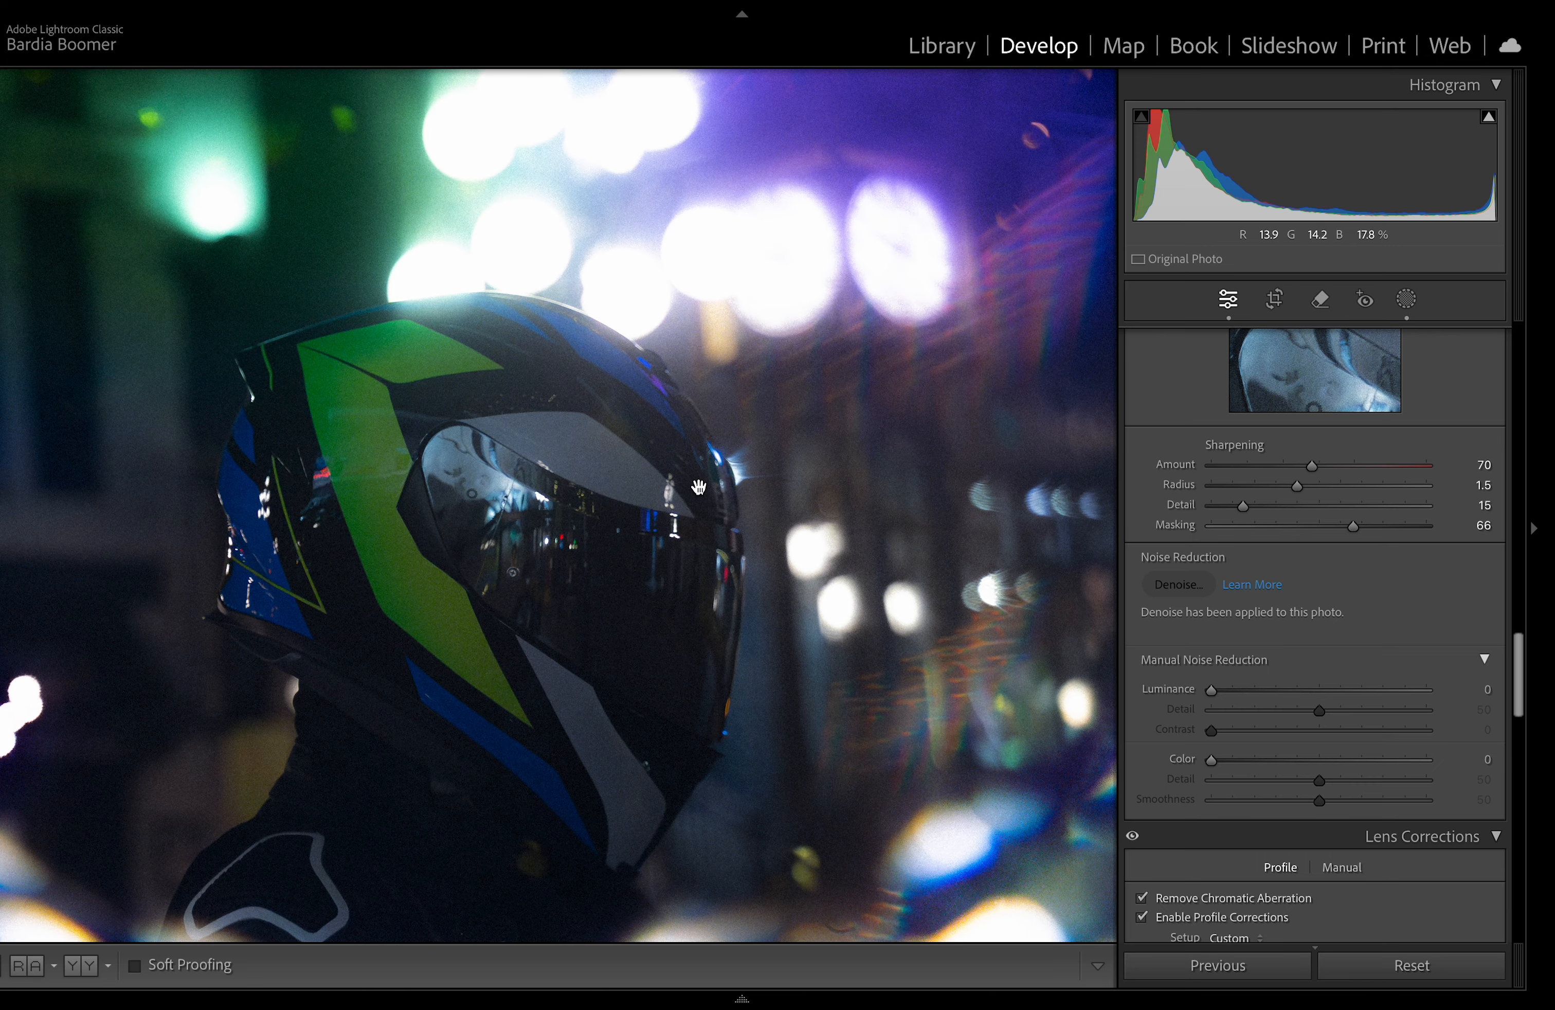
Step: Pan around the zoomed photo, return to the full view, and scroll through the develop panels to review settings
{"action": "left_click_drag", "start_coordinate": [699, 486], "coordinate": [836, 524]}
{"action": "left_click_drag", "start_coordinate": [887, 667], "coordinate": [533, 641]}
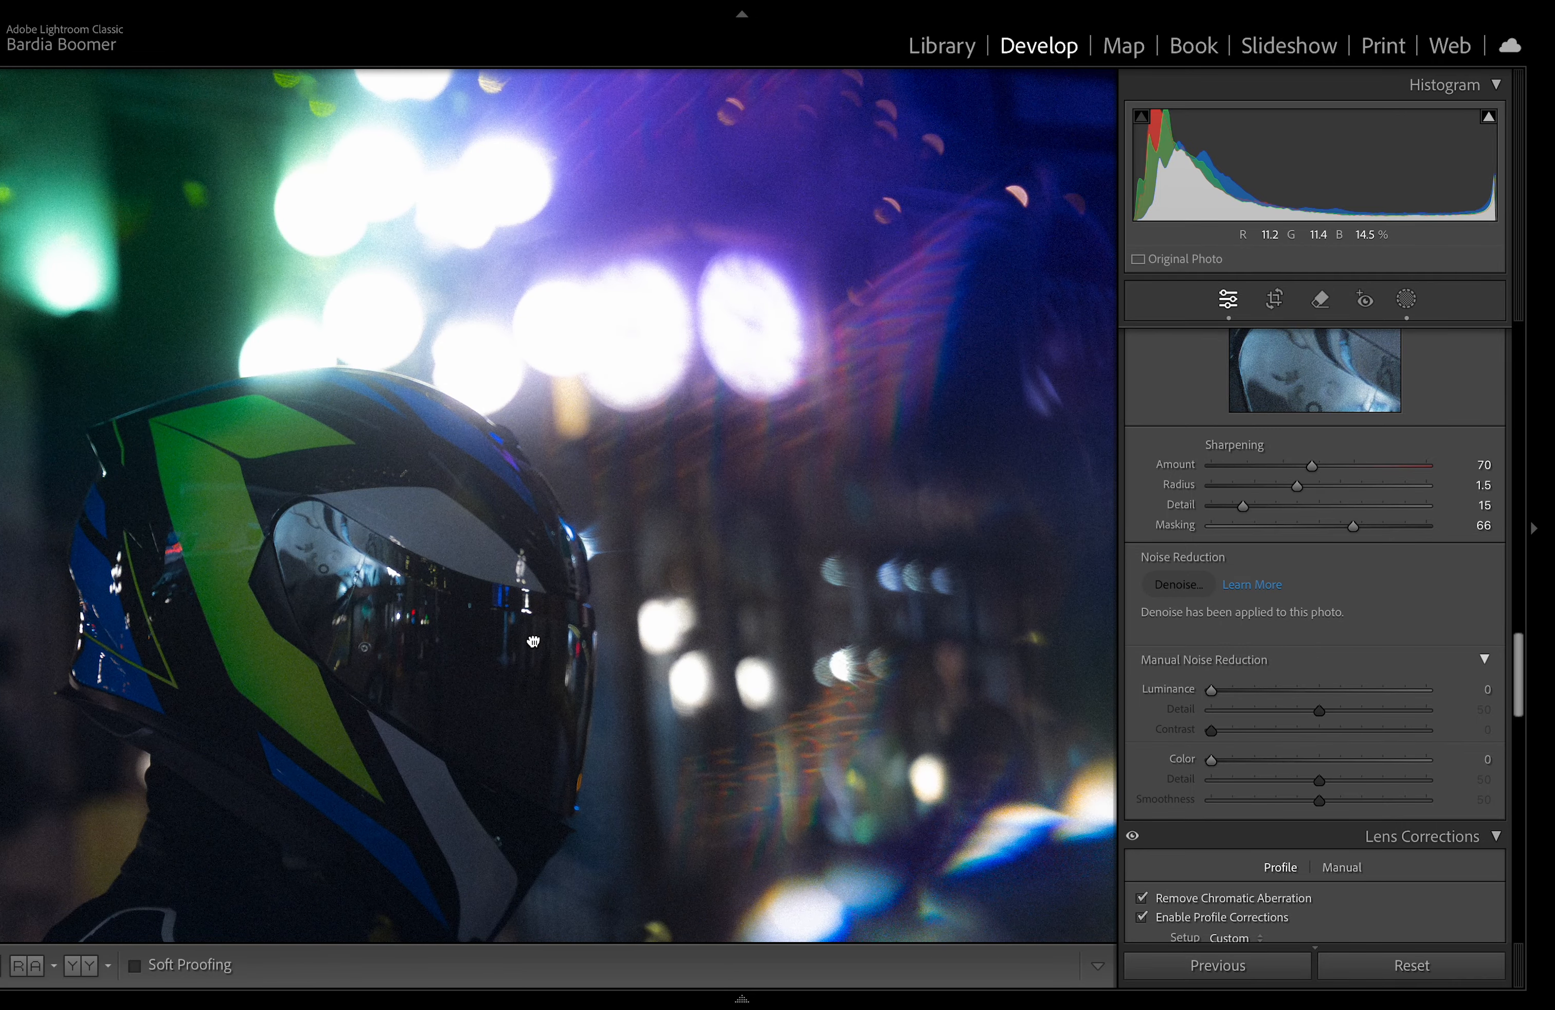
{"action": "left_click", "coordinate": [533, 641]}
{"action": "scroll", "coordinate": [1156, 590], "scroll_direction": "up", "scroll_amount": 10}
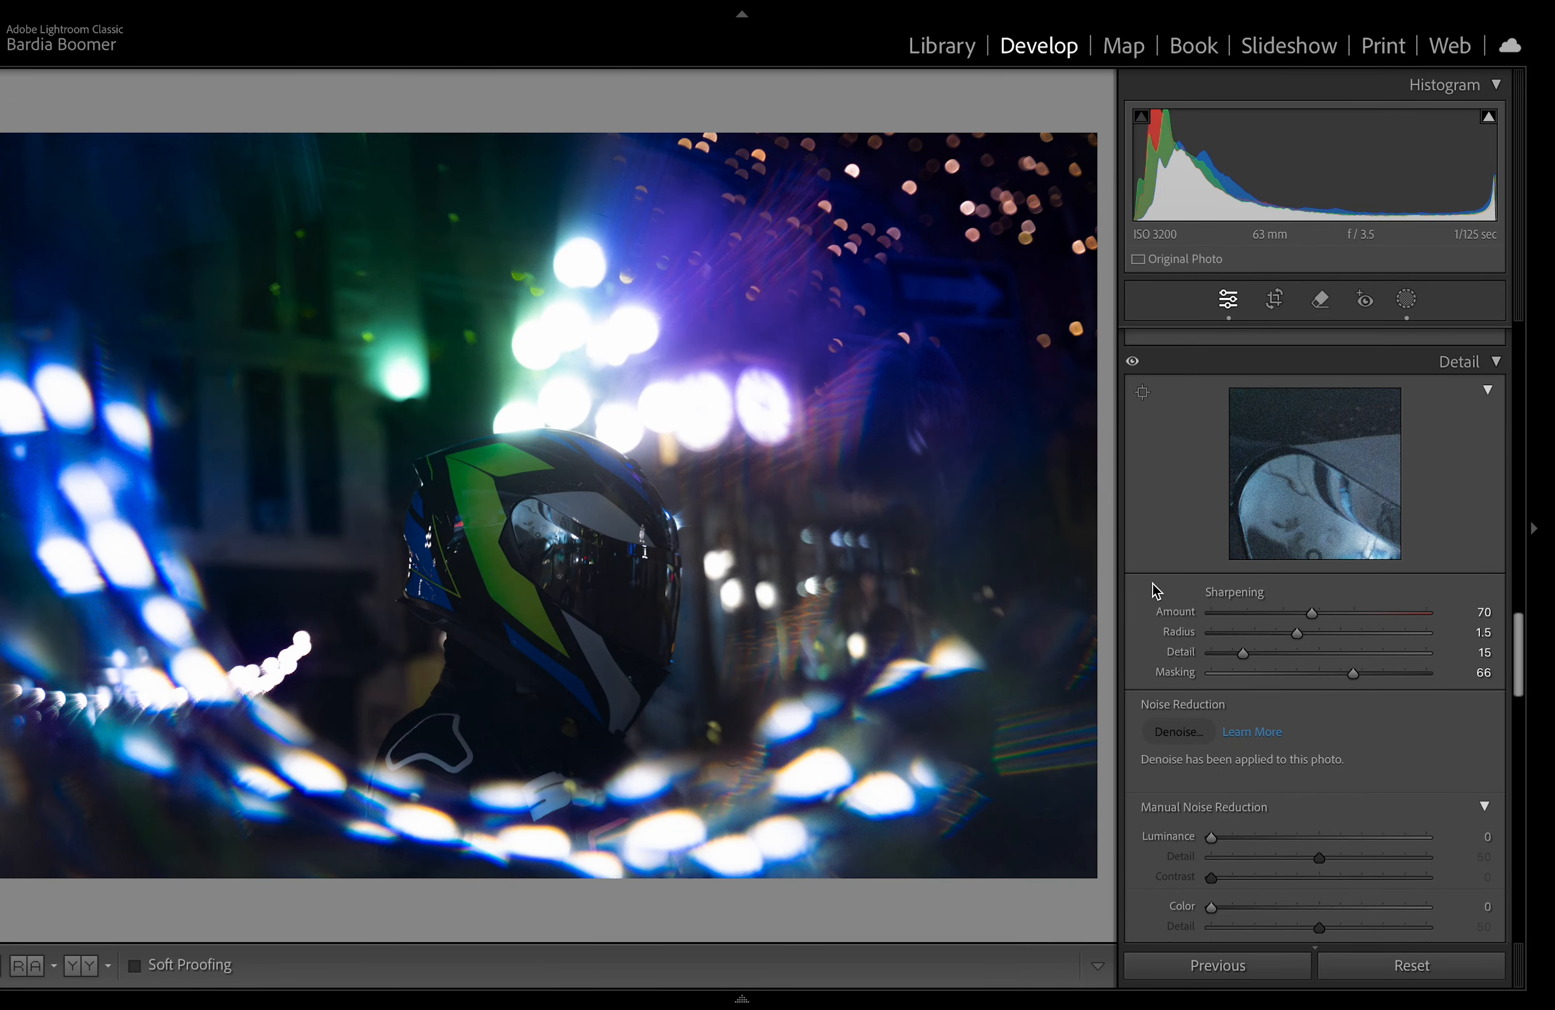
{"action": "scroll", "coordinate": [1135, 563], "scroll_direction": "up", "scroll_amount": 2}
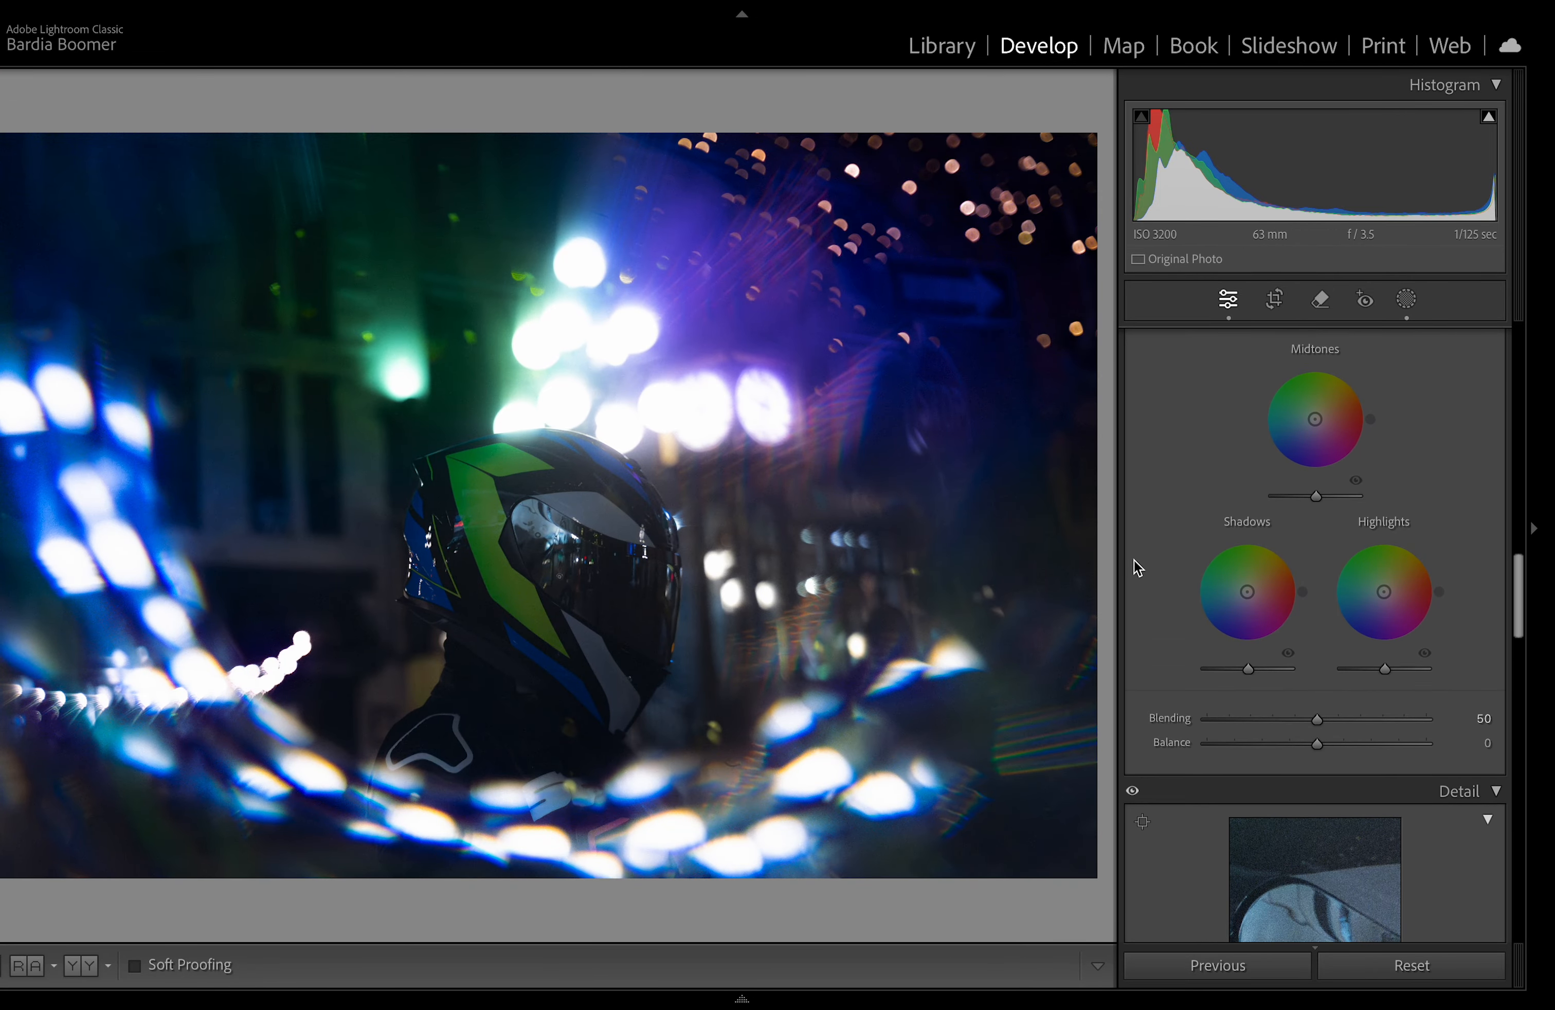
{"action": "scroll", "coordinate": [1135, 562], "scroll_direction": "up", "scroll_amount": 6}
{"action": "scroll", "coordinate": [1133, 560], "scroll_direction": "up", "scroll_amount": 10}
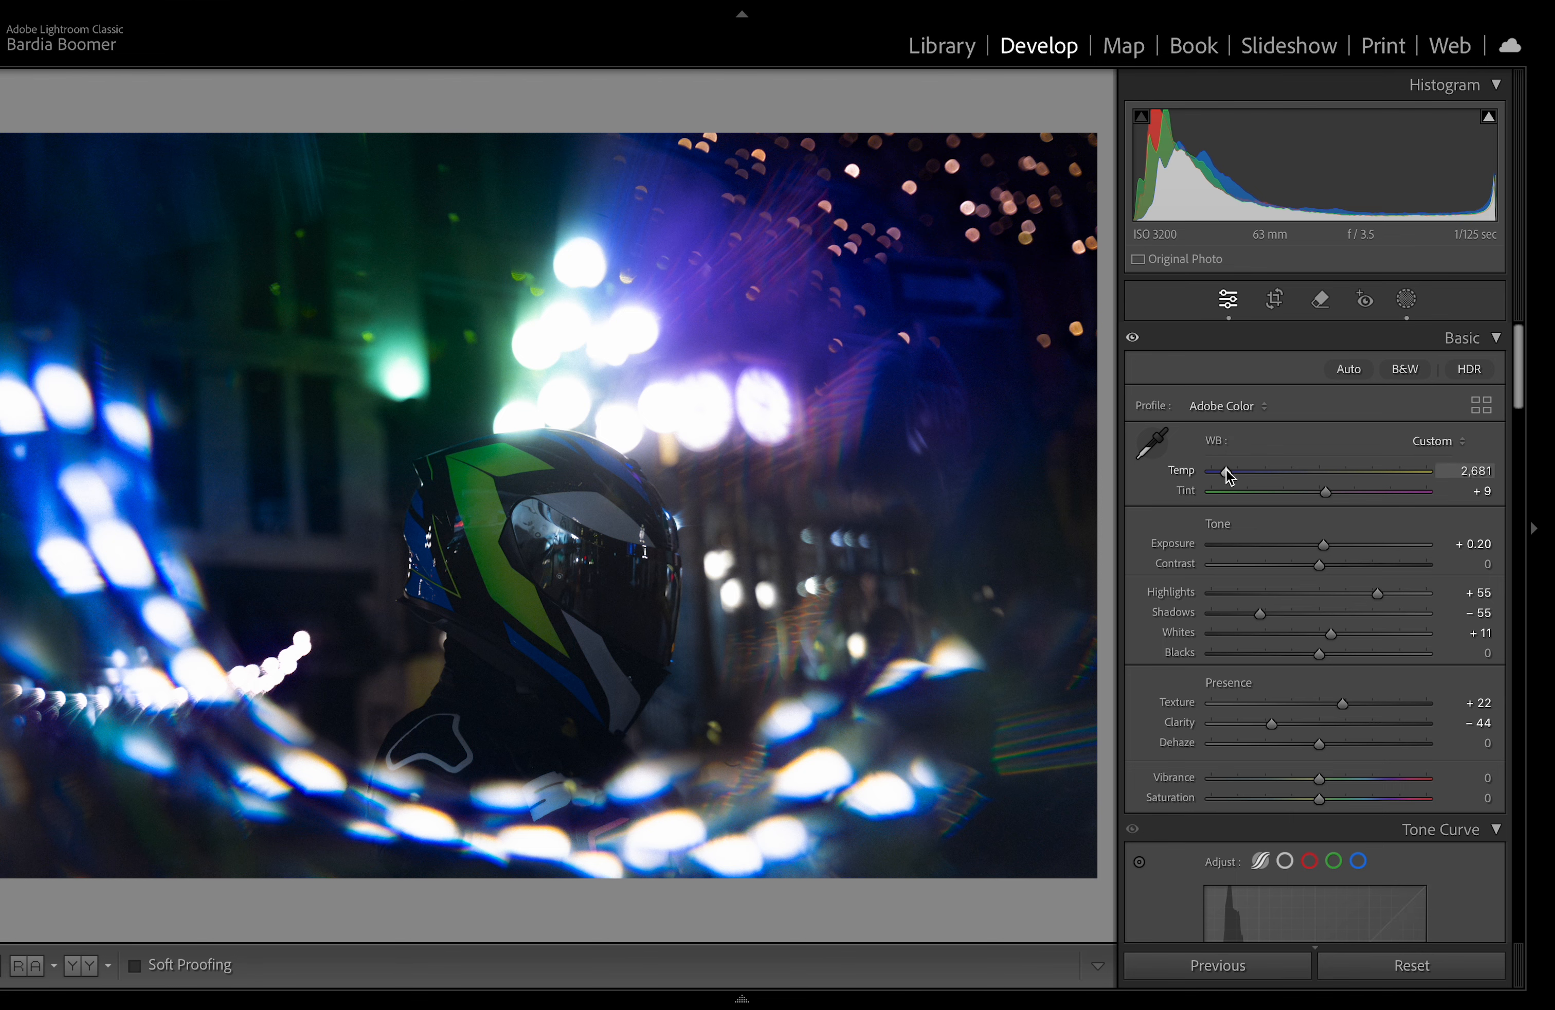
{"action": "scroll", "coordinate": [1128, 781], "scroll_direction": "down", "scroll_amount": 5}
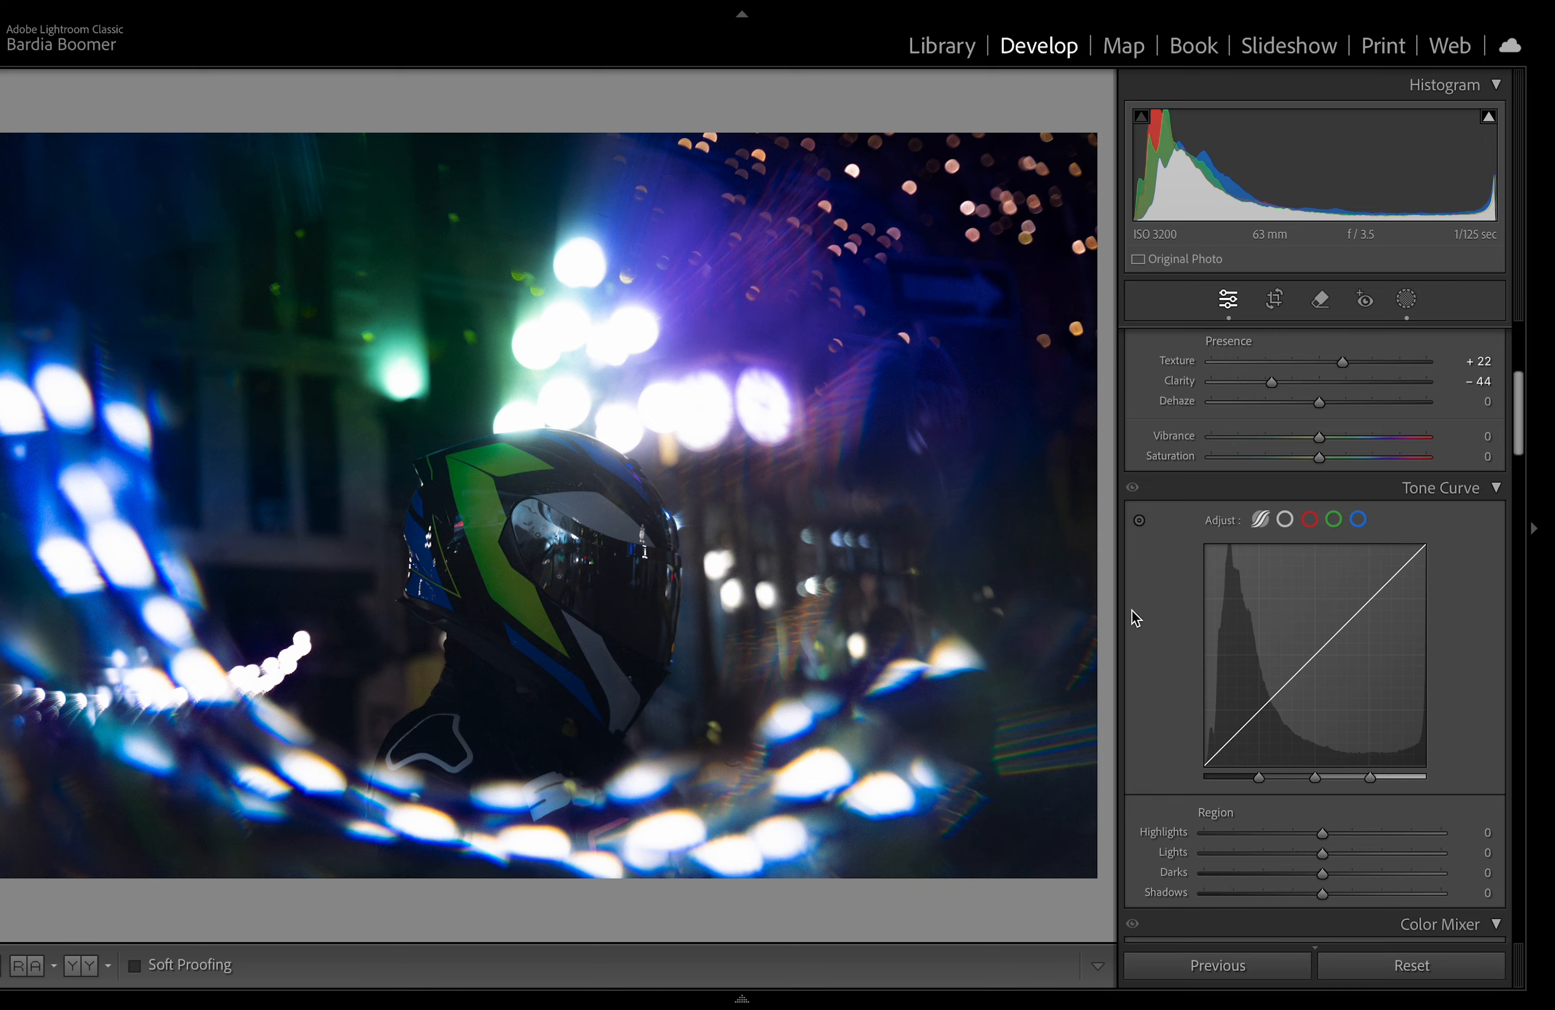
{"action": "scroll", "coordinate": [1131, 612], "scroll_direction": "down", "scroll_amount": 12}
{"action": "scroll", "coordinate": [1131, 610], "scroll_direction": "down", "scroll_amount": 8}
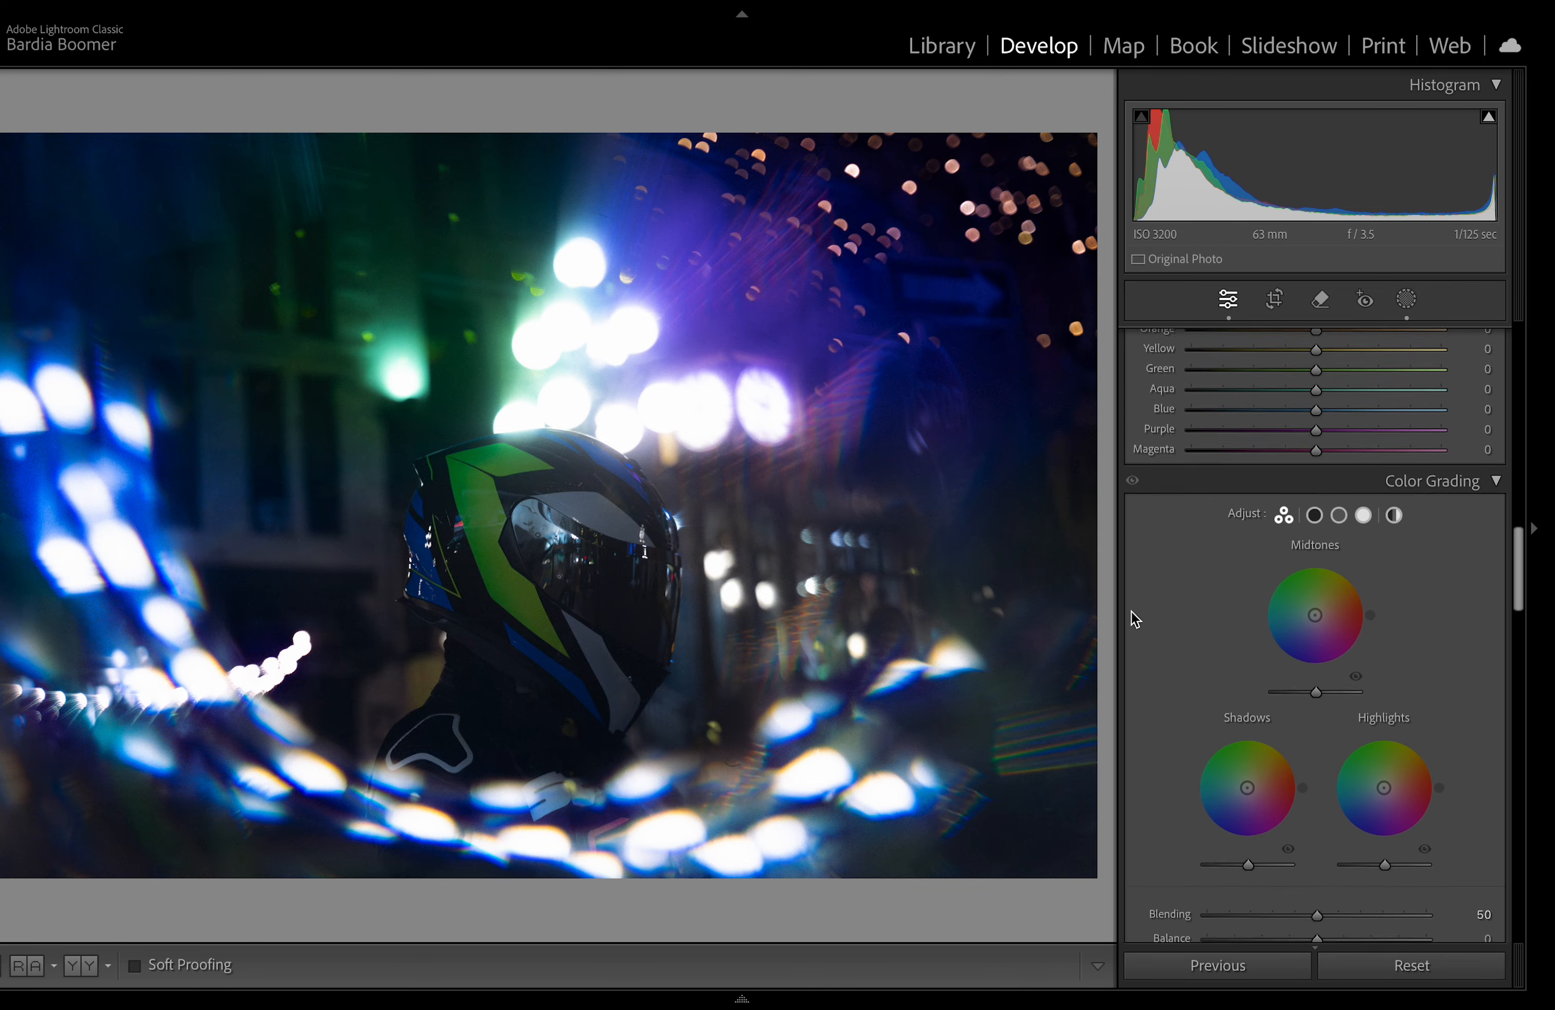
{"action": "scroll", "coordinate": [1228, 536], "scroll_direction": "down", "scroll_amount": 2}
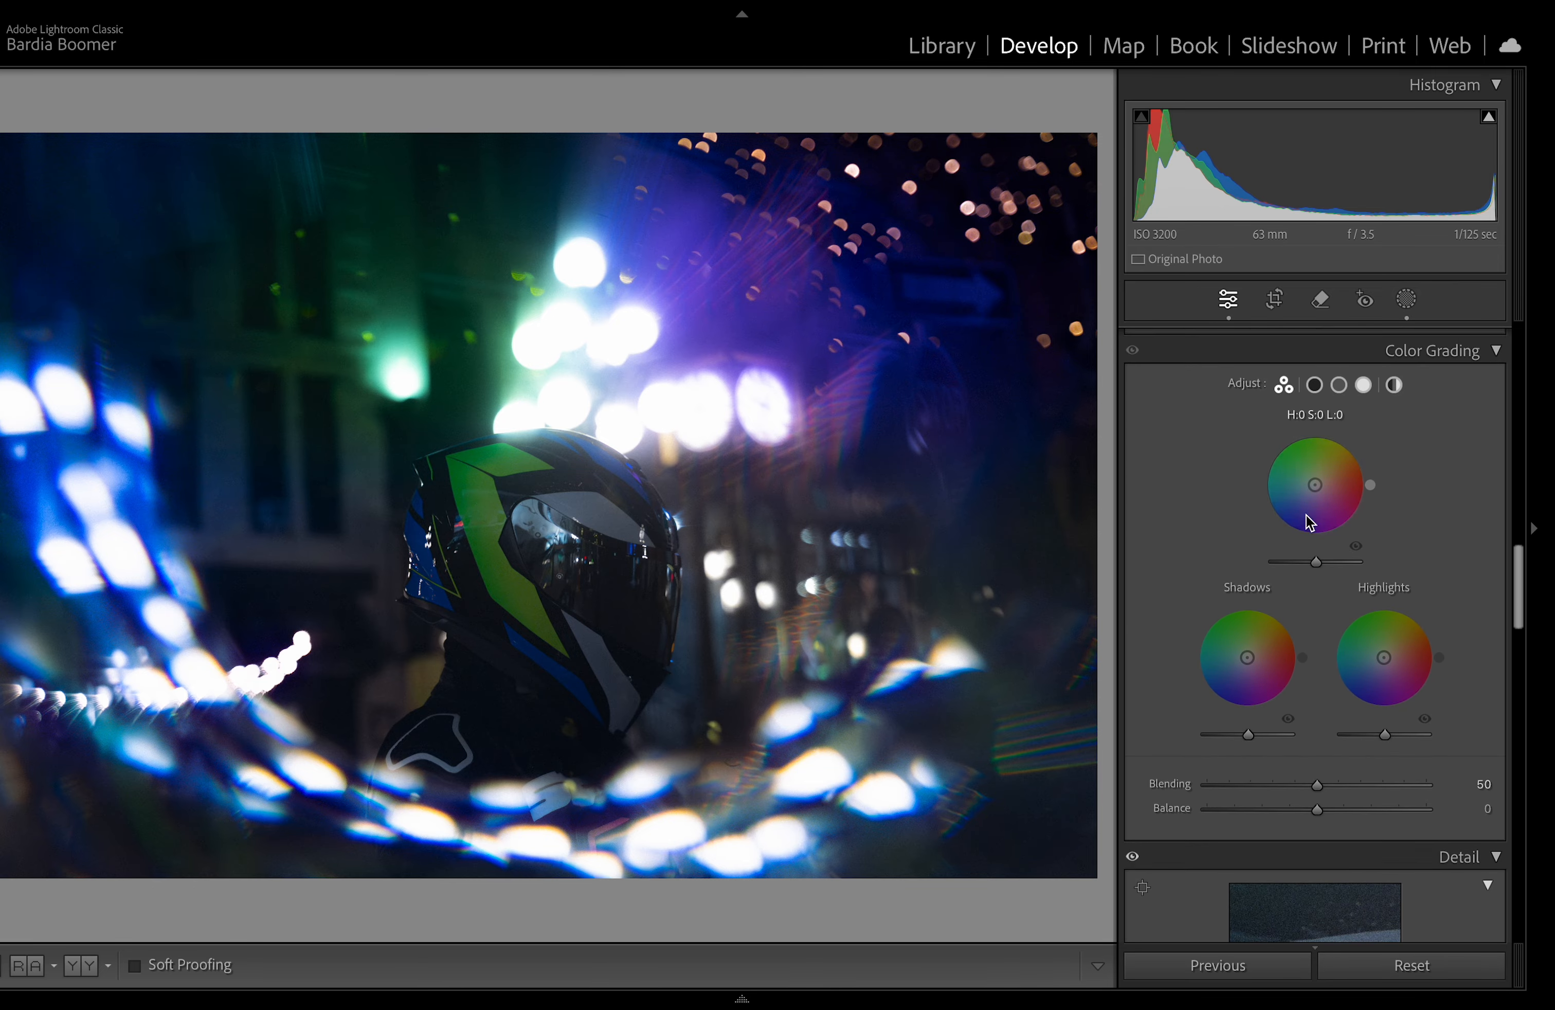
Step: Try tinting the midtones, shadows and highlights wheels in Color Grading, resetting each wheel
{"action": "mouse_move", "coordinate": [1266, 479]}
{"action": "left_mouse_down"}
{"action": "mouse_move", "coordinate": [1312, 522]}
{"action": "mouse_move", "coordinate": [1338, 450]}
{"action": "mouse_move", "coordinate": [1306, 469]}
{"action": "mouse_move", "coordinate": [1299, 449]}
{"action": "left_mouse_up"}
{"action": "double_click", "coordinate": [1299, 450]}
{"action": "mouse_move", "coordinate": [1245, 653]}
{"action": "left_mouse_down"}
{"action": "mouse_move", "coordinate": [1211, 624]}
{"action": "mouse_move", "coordinate": [1285, 668]}
{"action": "mouse_move", "coordinate": [1261, 695]}
{"action": "left_mouse_up"}
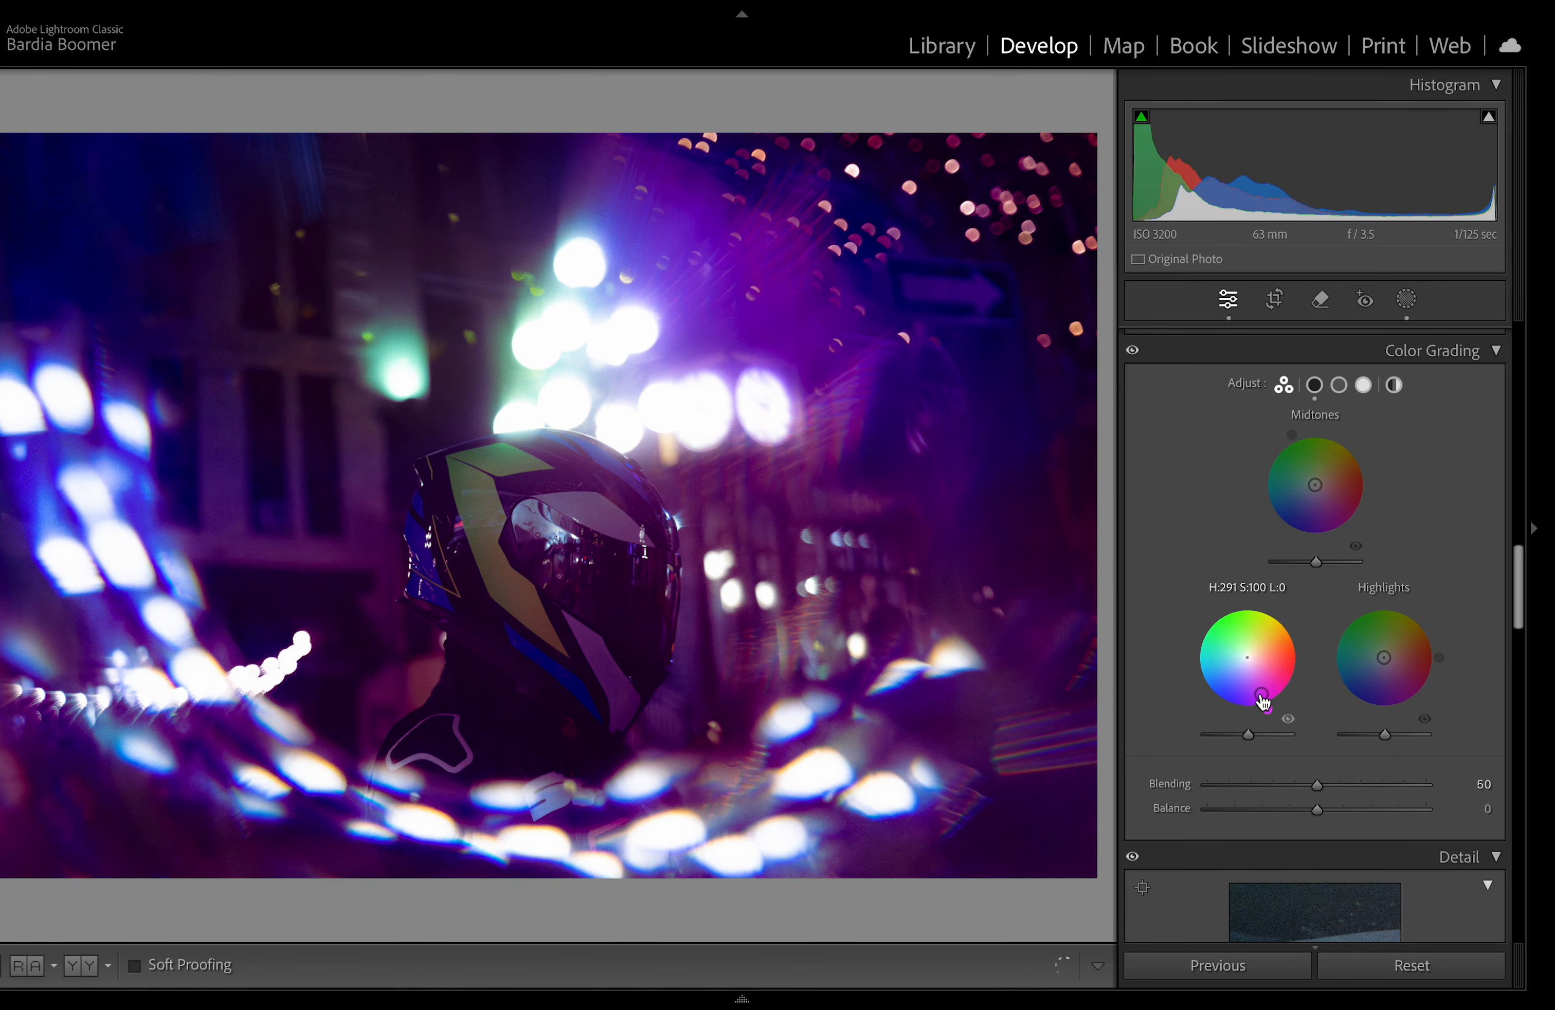
{"action": "double_click", "coordinate": [1261, 696]}
{"action": "mouse_move", "coordinate": [1384, 658]}
{"action": "left_mouse_down"}
{"action": "mouse_move", "coordinate": [1369, 632]}
{"action": "mouse_move", "coordinate": [1364, 691]}
{"action": "left_mouse_up"}
{"action": "double_click", "coordinate": [1429, 675]}
{"action": "scroll", "coordinate": [1453, 674], "scroll_direction": "down", "scroll_amount": 5}
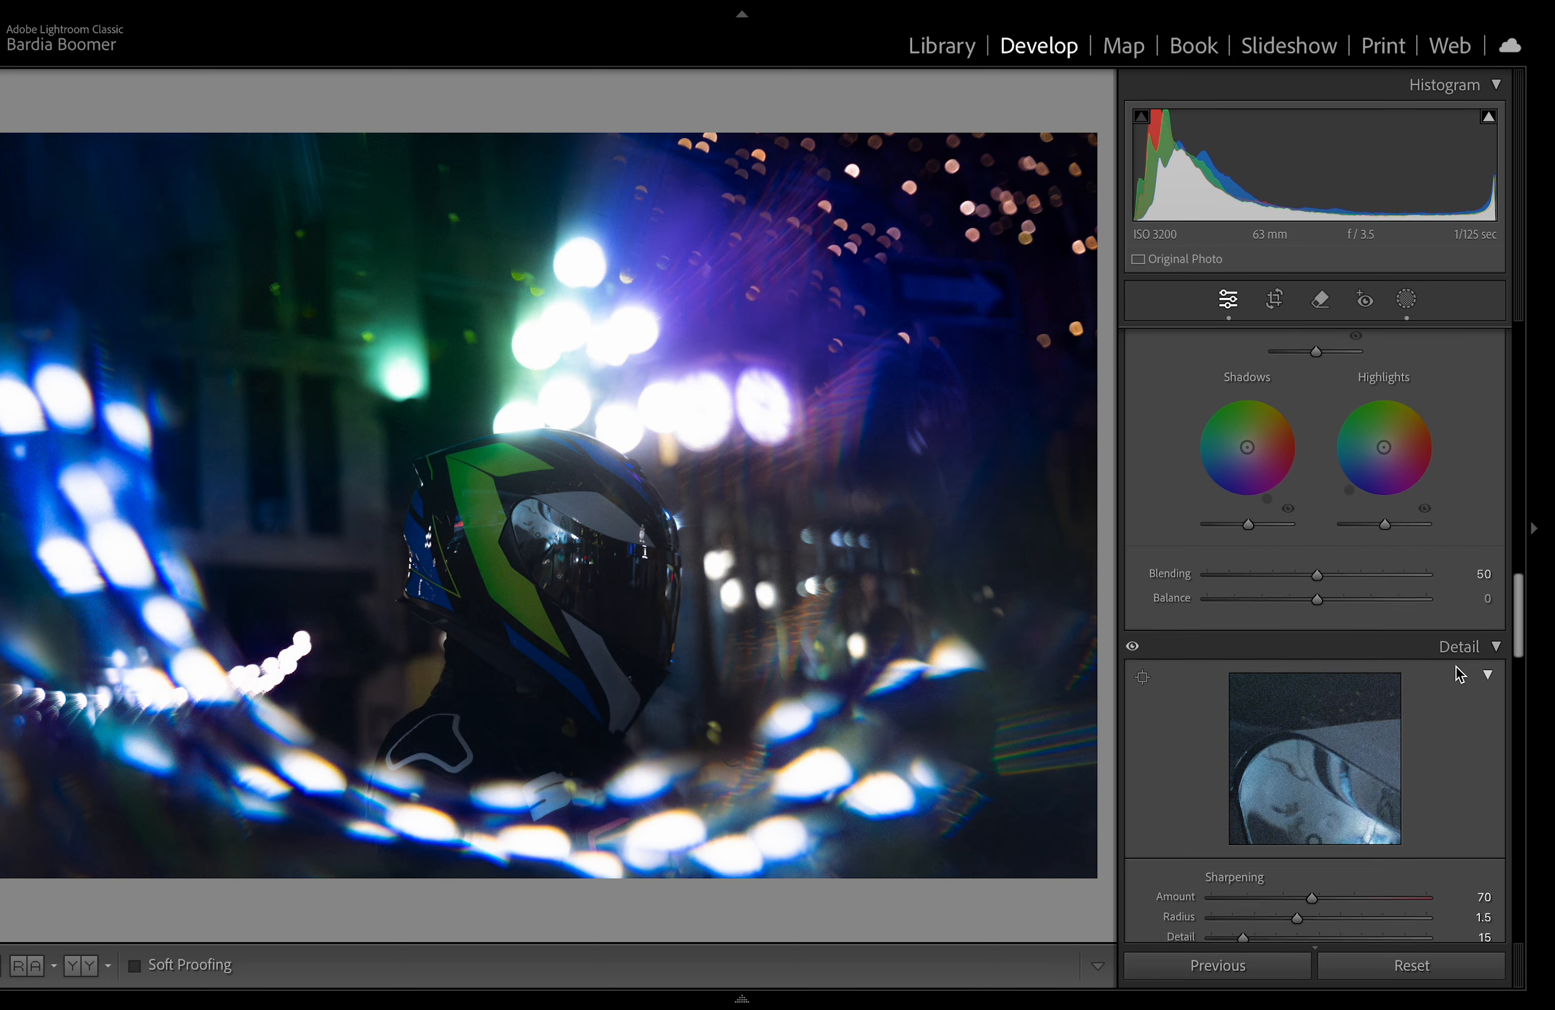
{"action": "scroll", "coordinate": [1455, 673], "scroll_direction": "up", "scroll_amount": 5}
{"action": "scroll", "coordinate": [1455, 669], "scroll_direction": "up", "scroll_amount": 2}
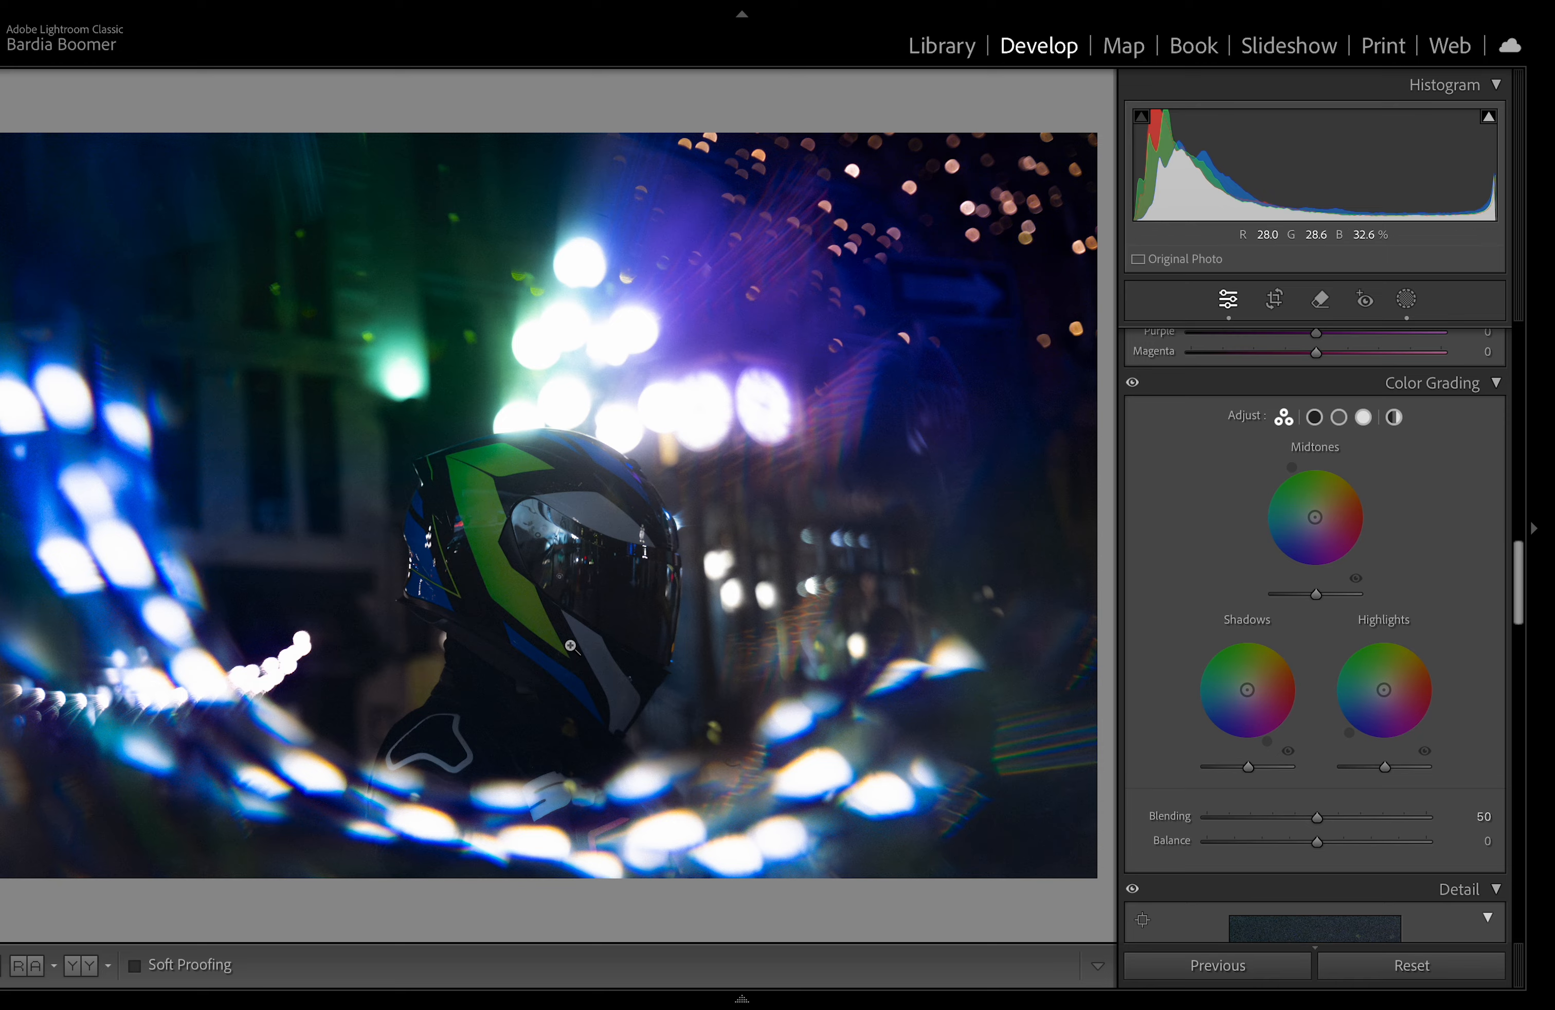
{"action": "mouse_move", "coordinate": [687, 1005]}
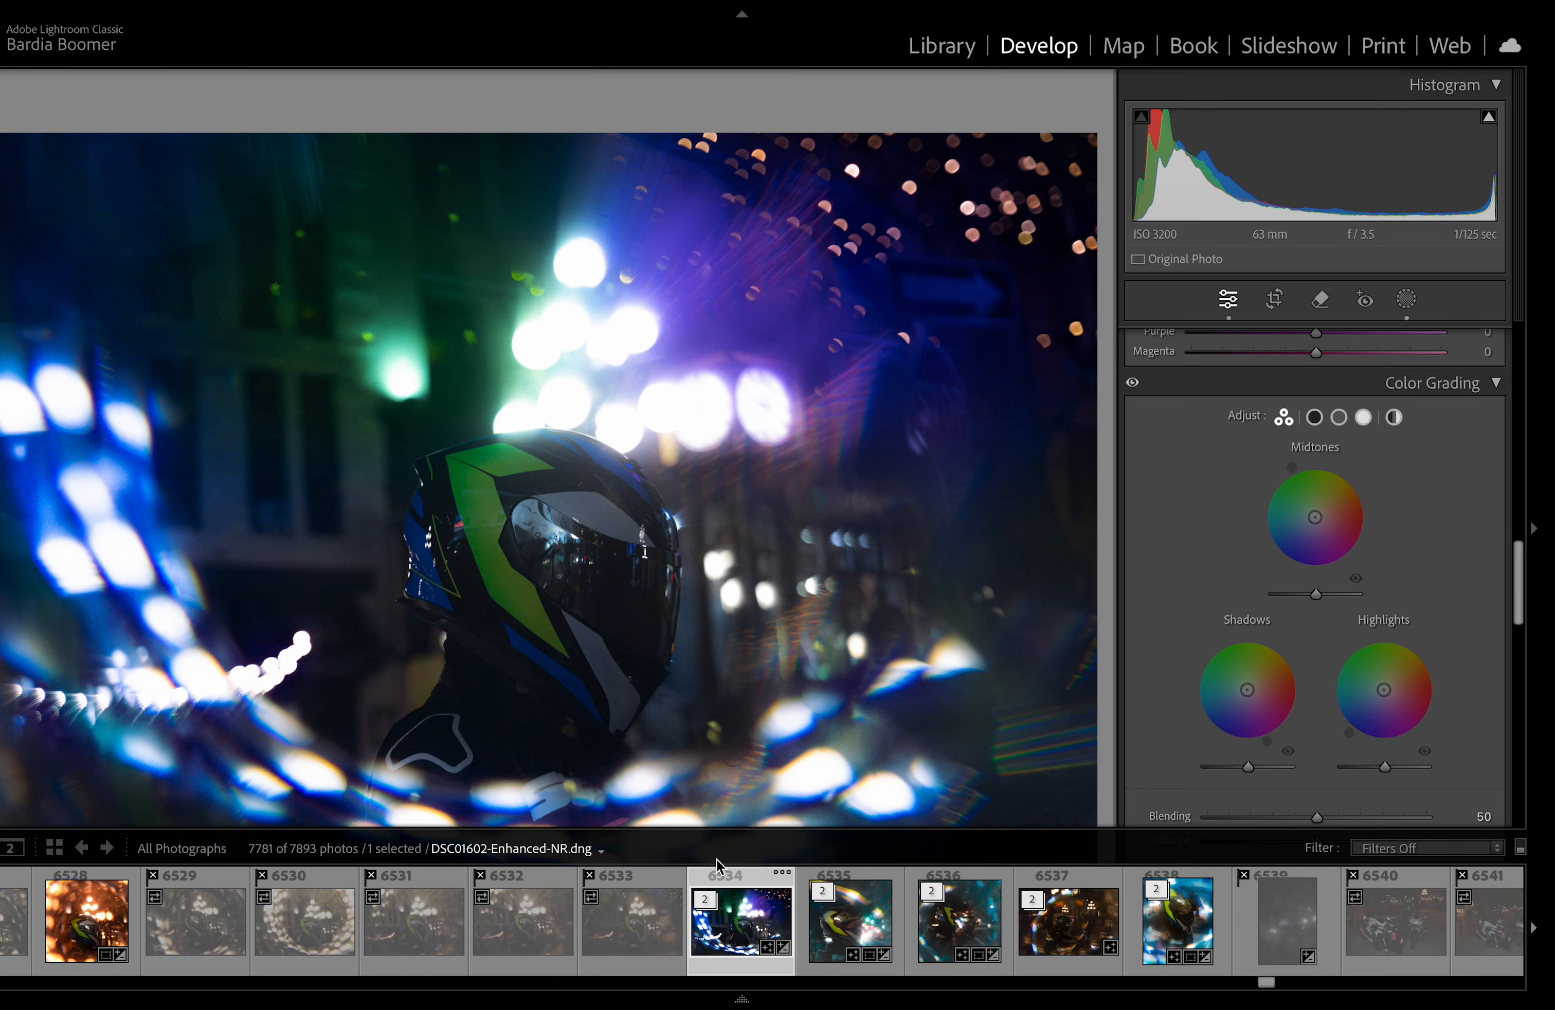
{"action": "scroll", "coordinate": [1462, 653], "scroll_direction": "down", "scroll_amount": 2}
{"action": "scroll", "coordinate": [1462, 656], "scroll_direction": "down", "scroll_amount": 10}
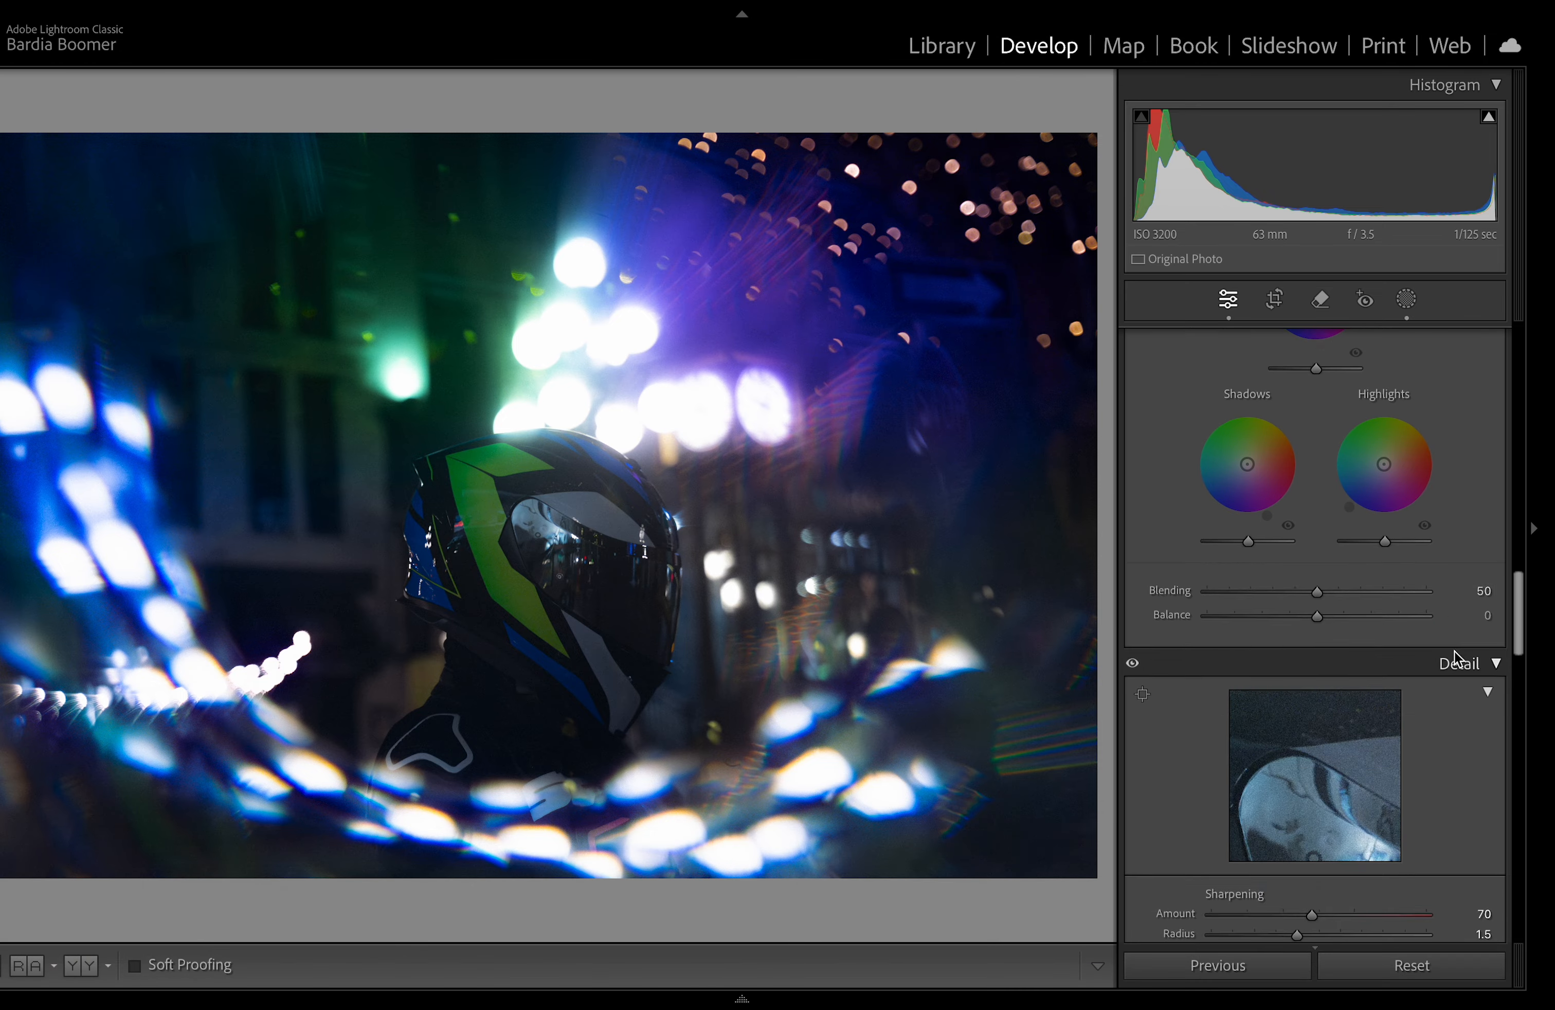
{"action": "scroll", "coordinate": [1456, 658], "scroll_direction": "down", "scroll_amount": 15}
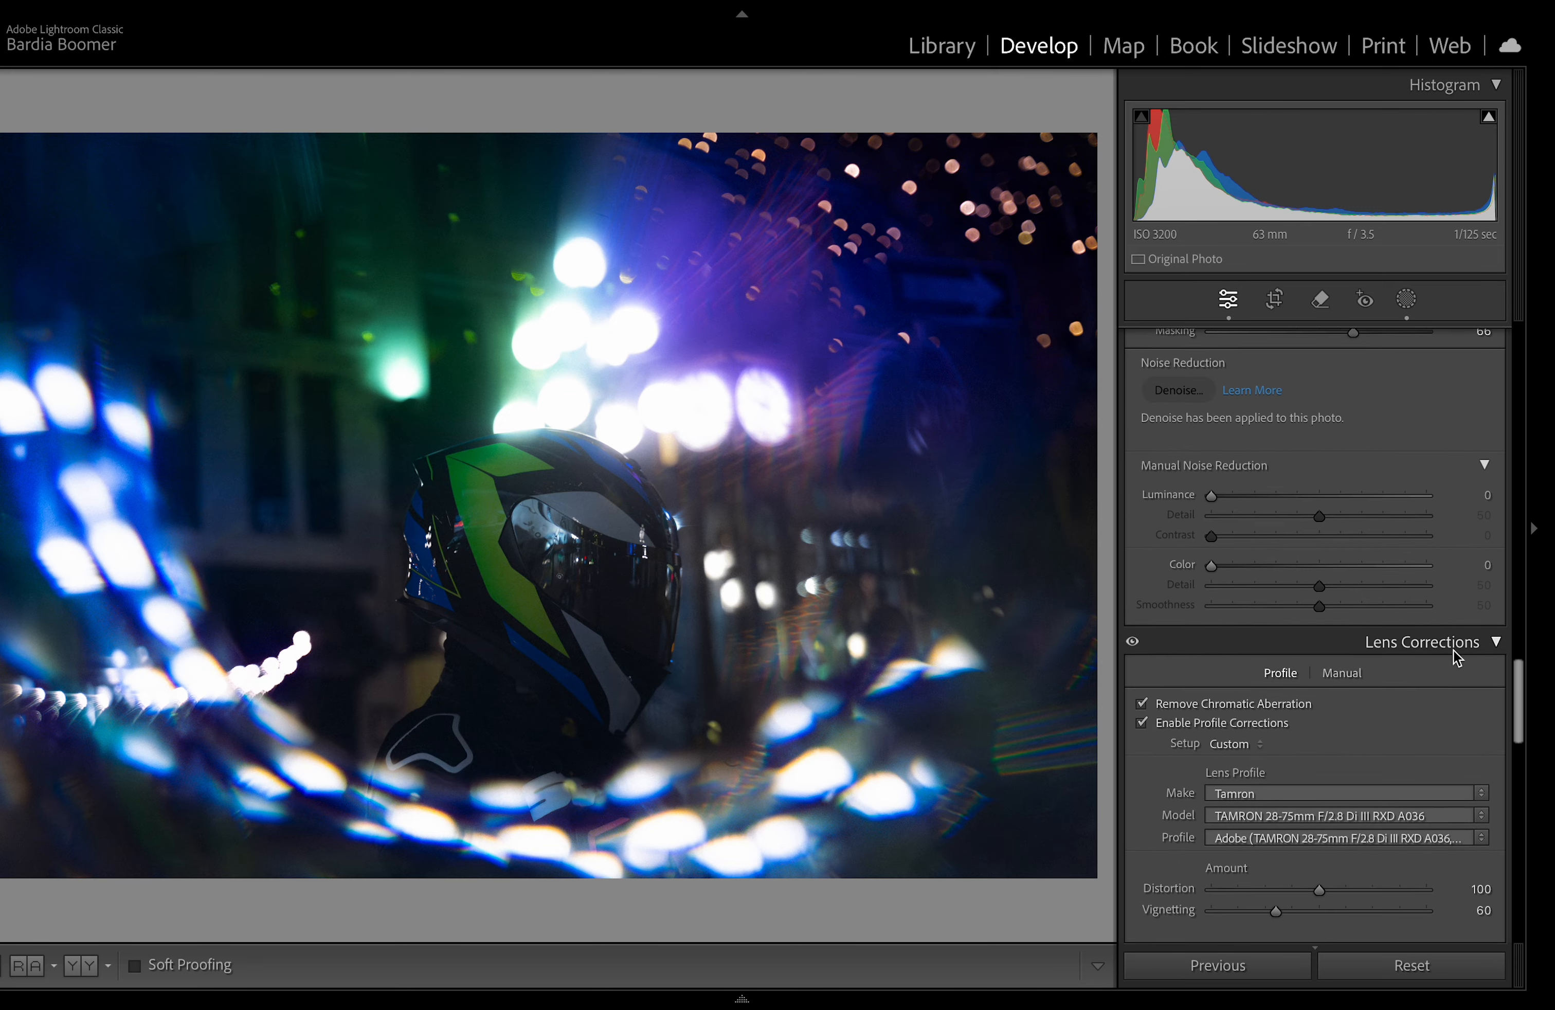
{"action": "scroll", "coordinate": [1435, 710], "scroll_direction": "up", "scroll_amount": 1}
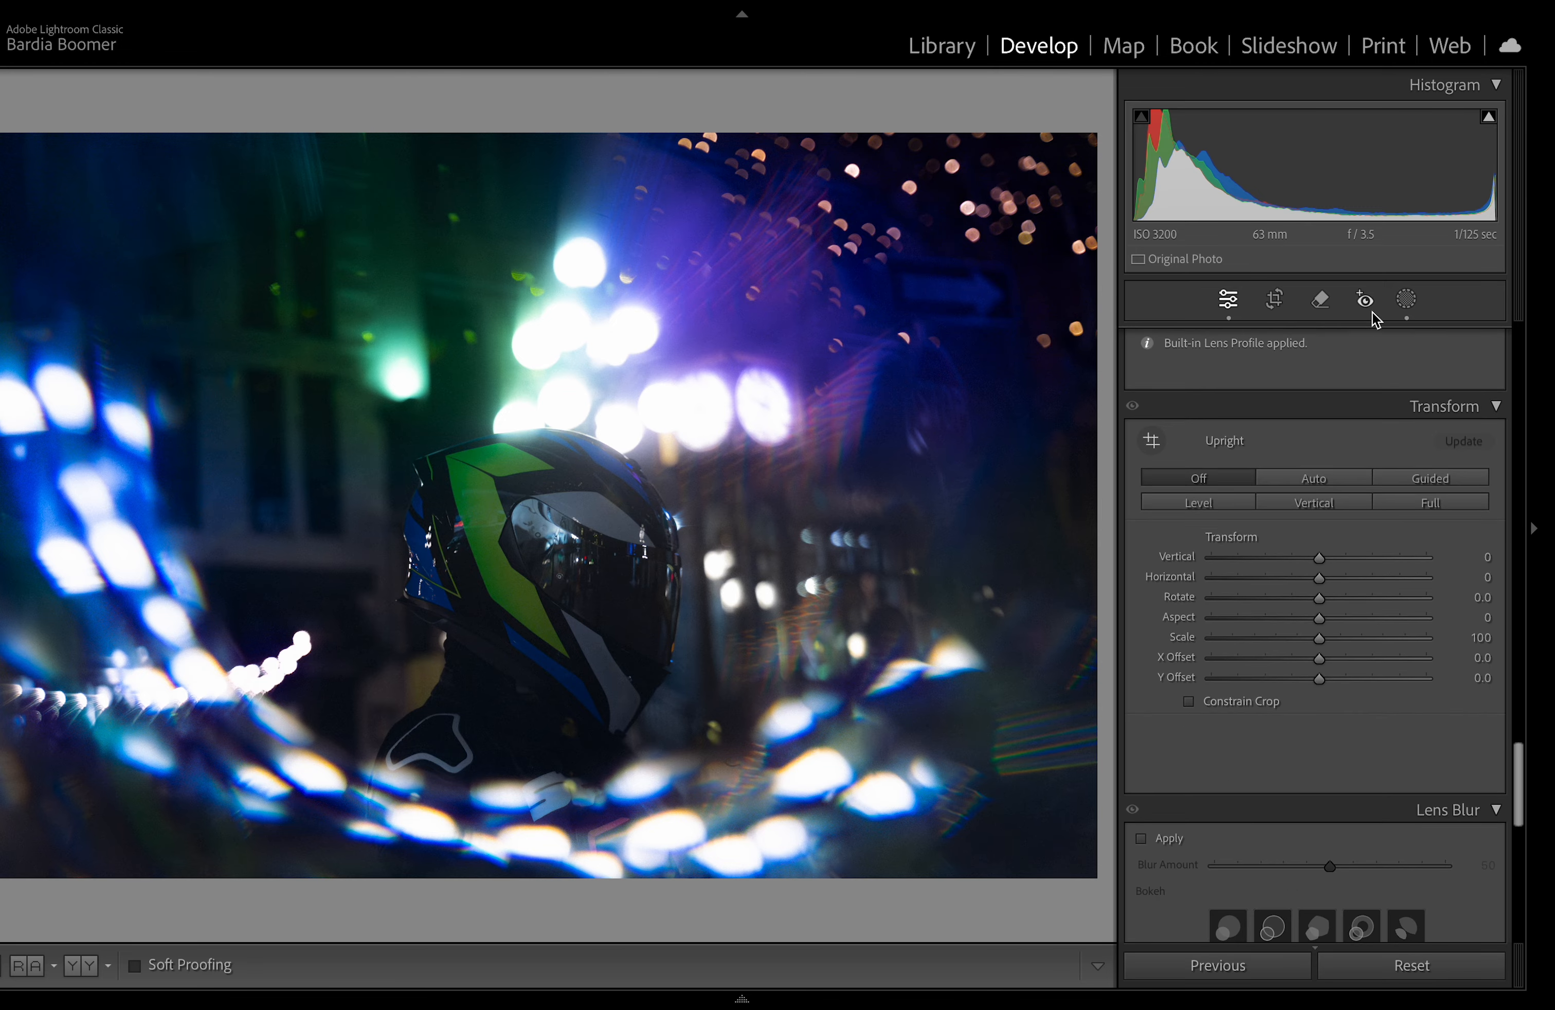
Step: Create a new radial gradient mask over the background lights to the right of the helmet
{"action": "left_click", "coordinate": [1404, 302]}
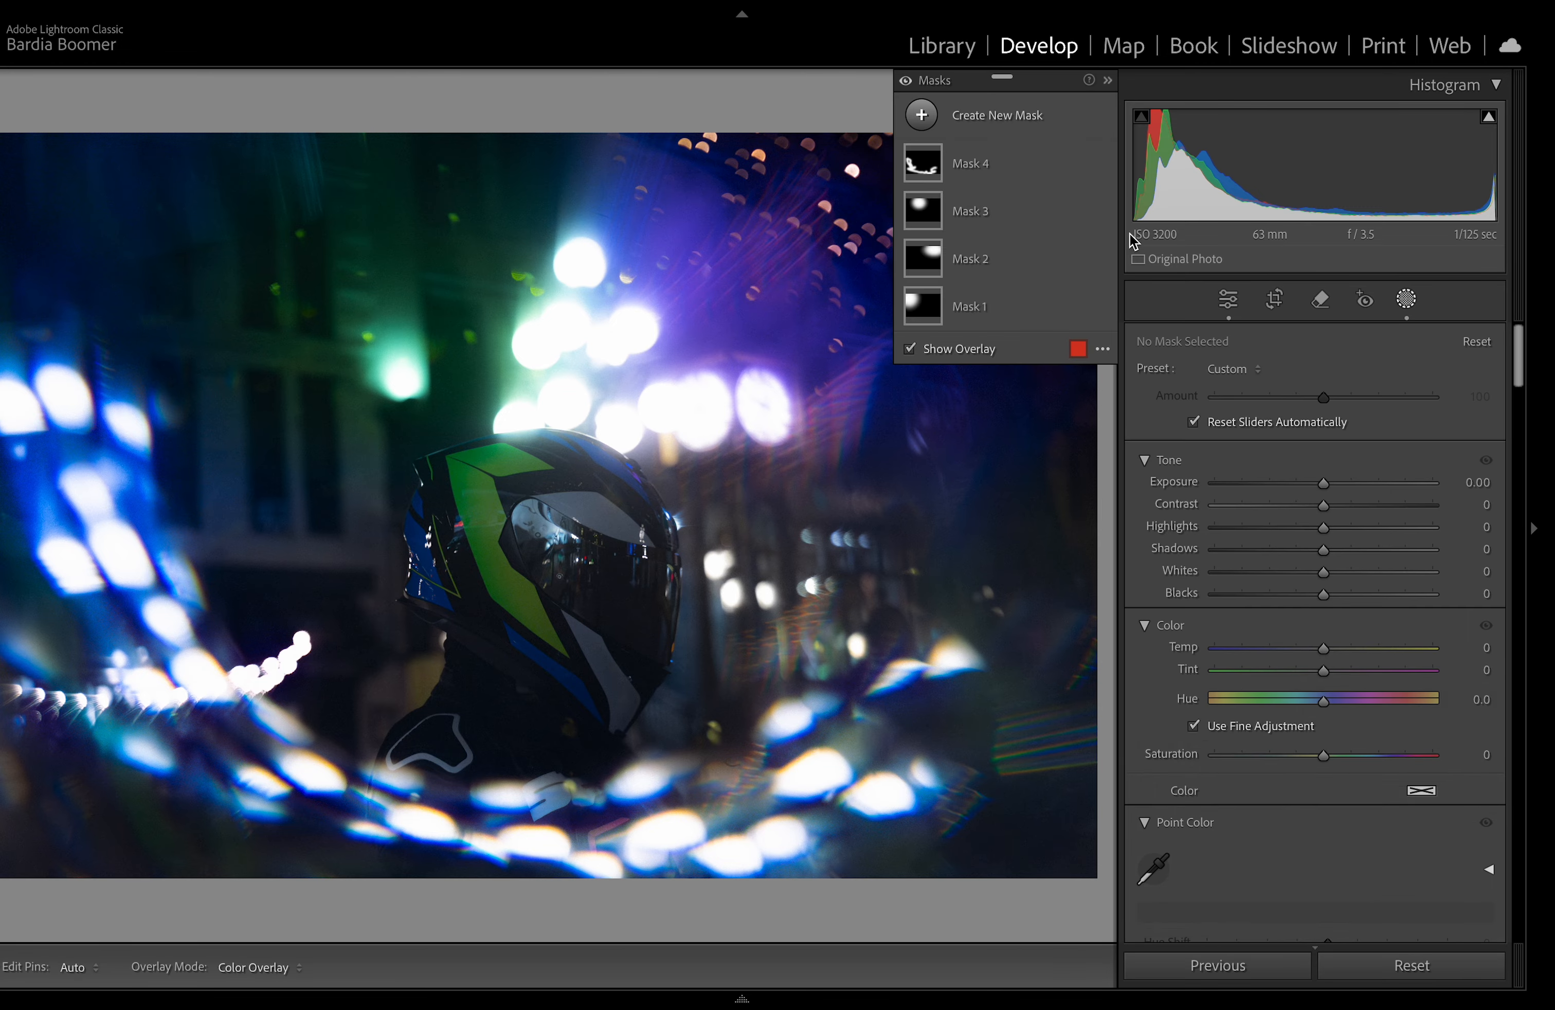
{"action": "left_click", "coordinate": [1003, 112]}
{"action": "left_click", "coordinate": [1045, 365]}
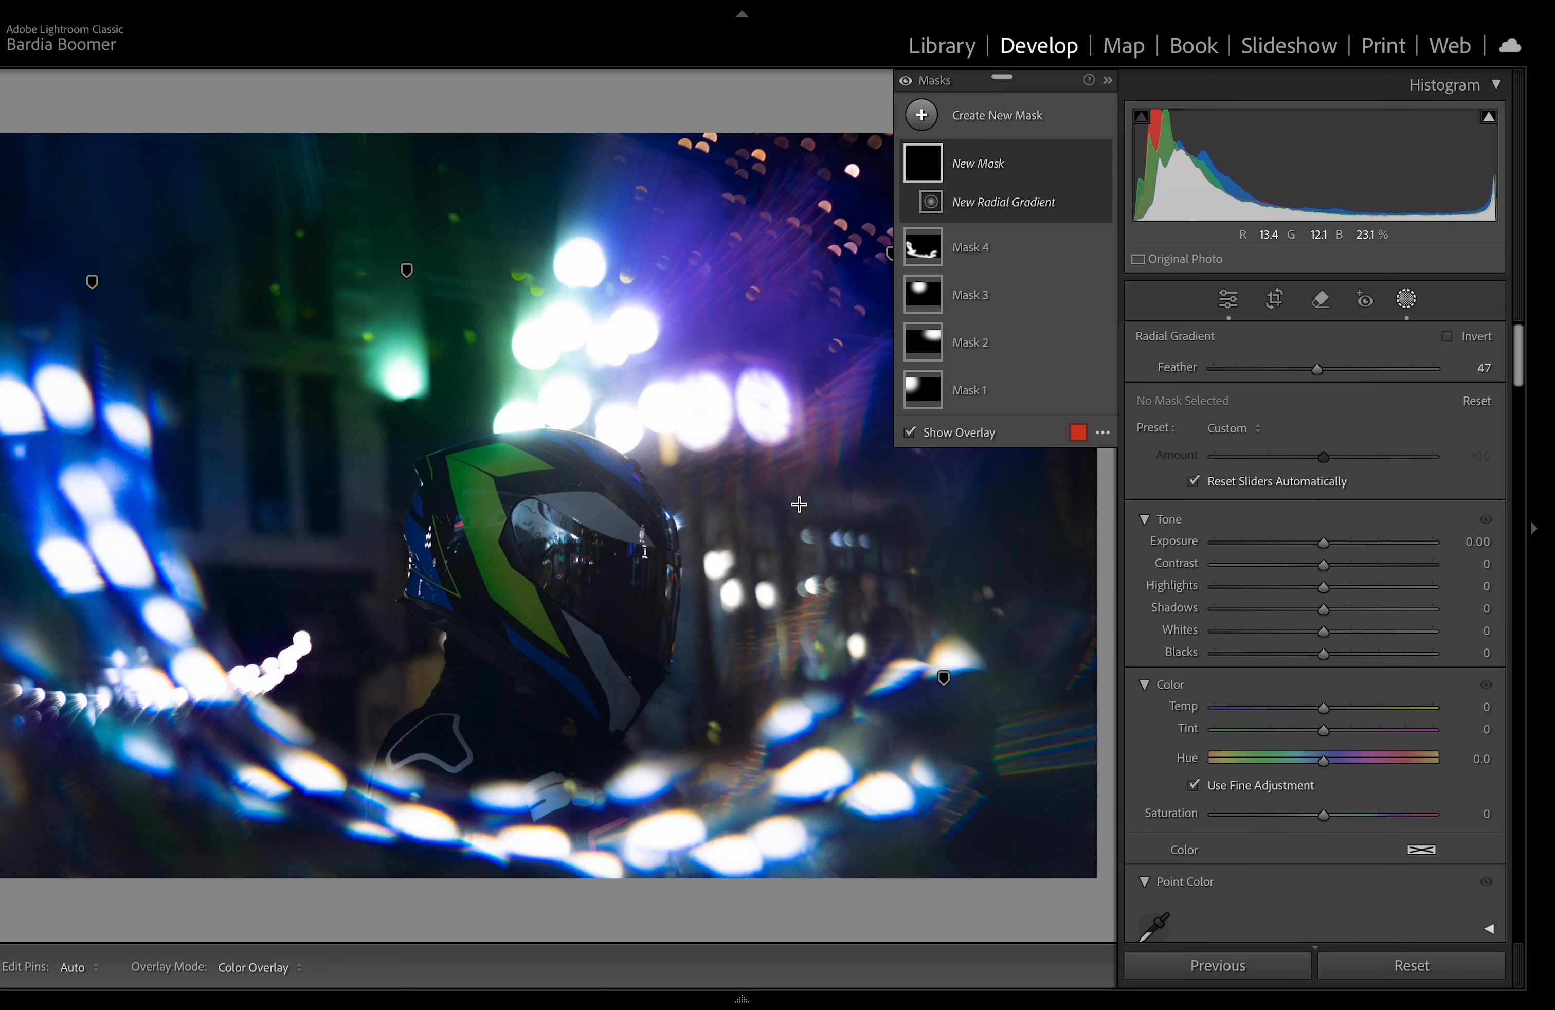
{"action": "left_click_drag", "start_coordinate": [823, 397], "coordinate": [868, 569]}
{"action": "left_click_drag", "start_coordinate": [842, 193], "coordinate": [893, 194]}
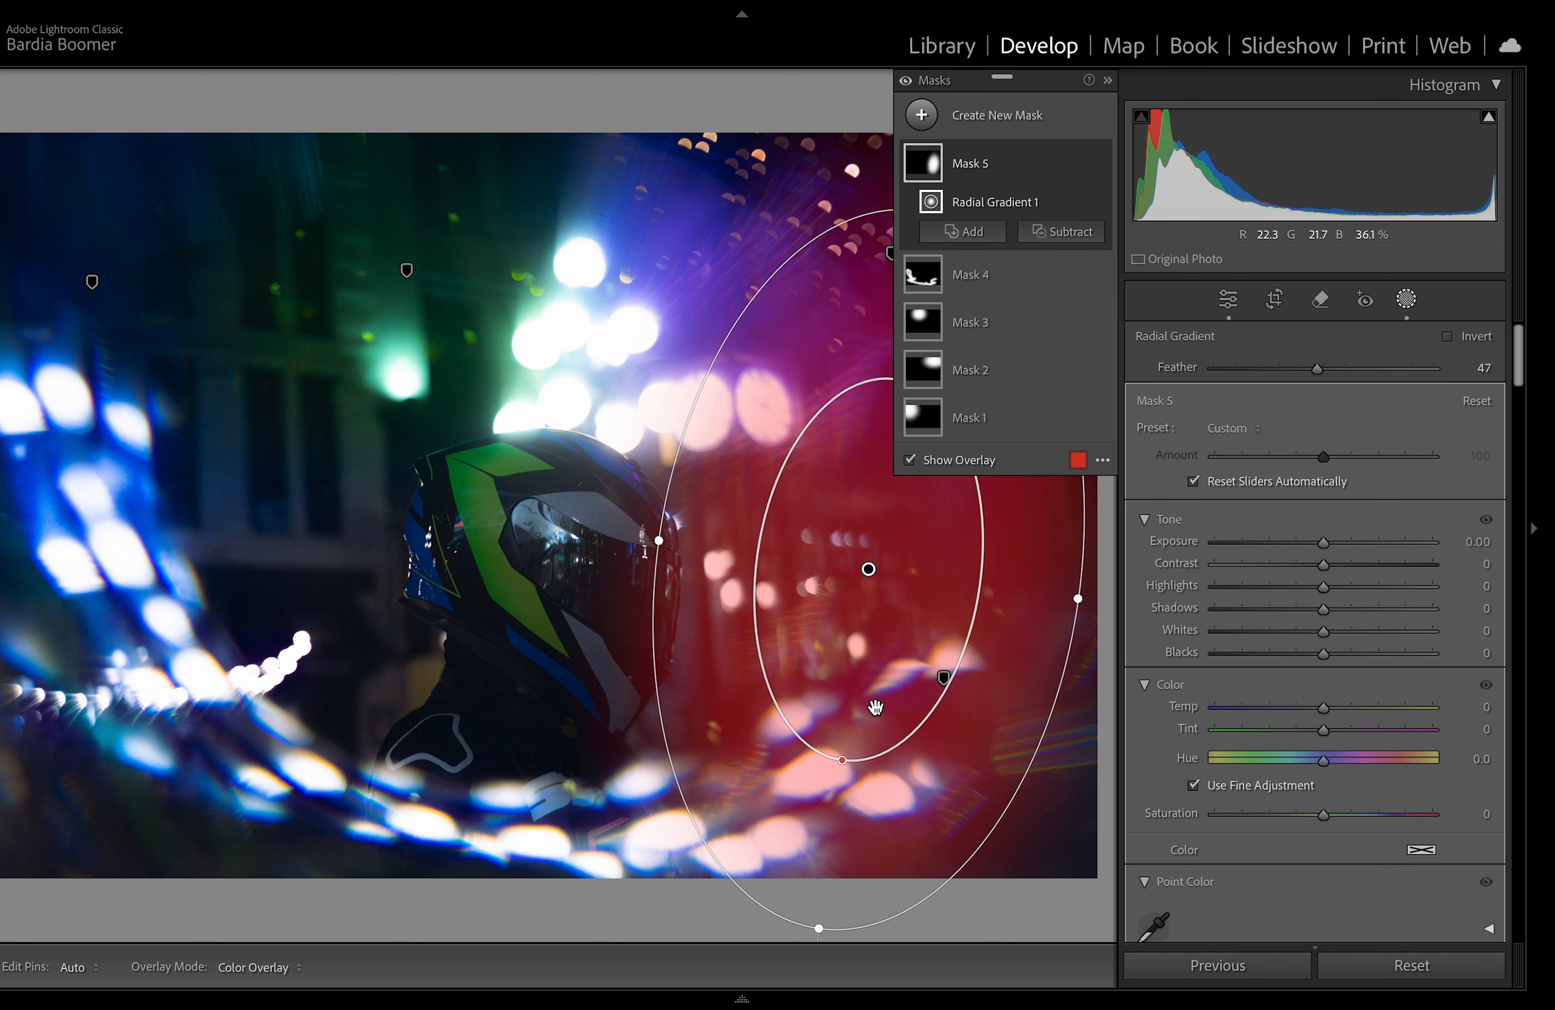
{"action": "left_click_drag", "start_coordinate": [819, 928], "coordinate": [804, 1007]}
{"action": "left_click_drag", "start_coordinate": [856, 607], "coordinate": [899, 563]}
Step: Set the radial mask's Temp and Tint to -100 and reposition the gradient, then close masking
{"action": "left_click_drag", "start_coordinate": [1318, 707], "coordinate": [1361, 699]}
{"action": "double_click", "coordinate": [1366, 708]}
{"action": "left_click_drag", "start_coordinate": [1315, 732], "coordinate": [1177, 713]}
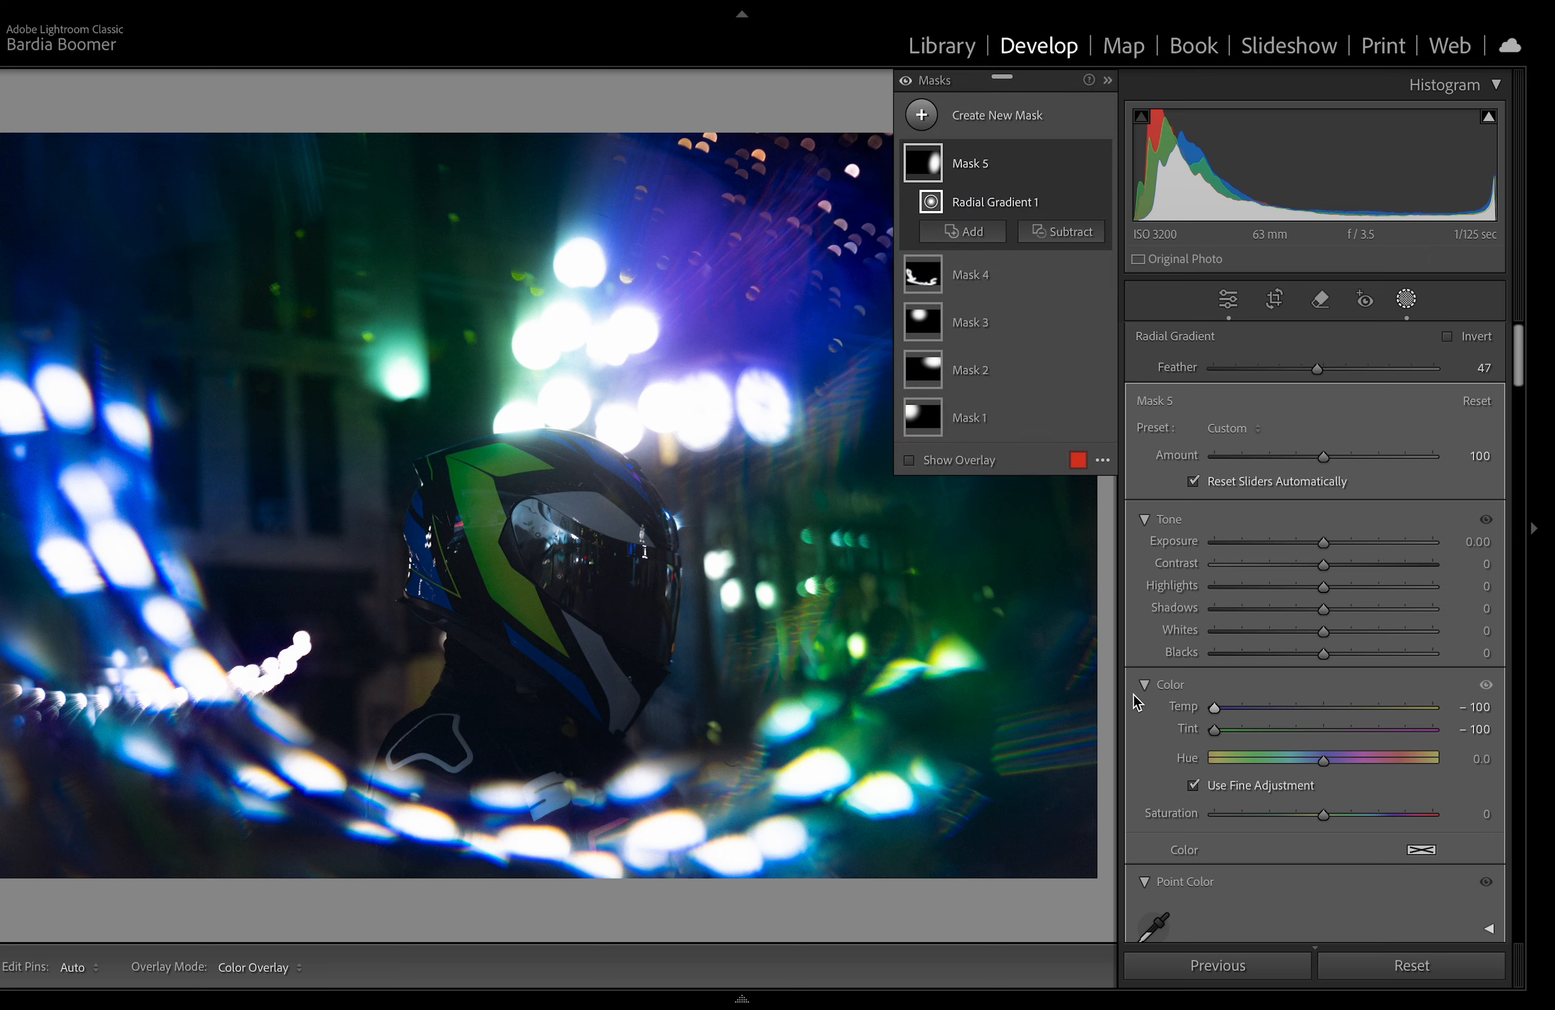
{"action": "left_click_drag", "start_coordinate": [699, 500], "coordinate": [615, 540]}
{"action": "left_click_drag", "start_coordinate": [844, 505], "coordinate": [849, 561]}
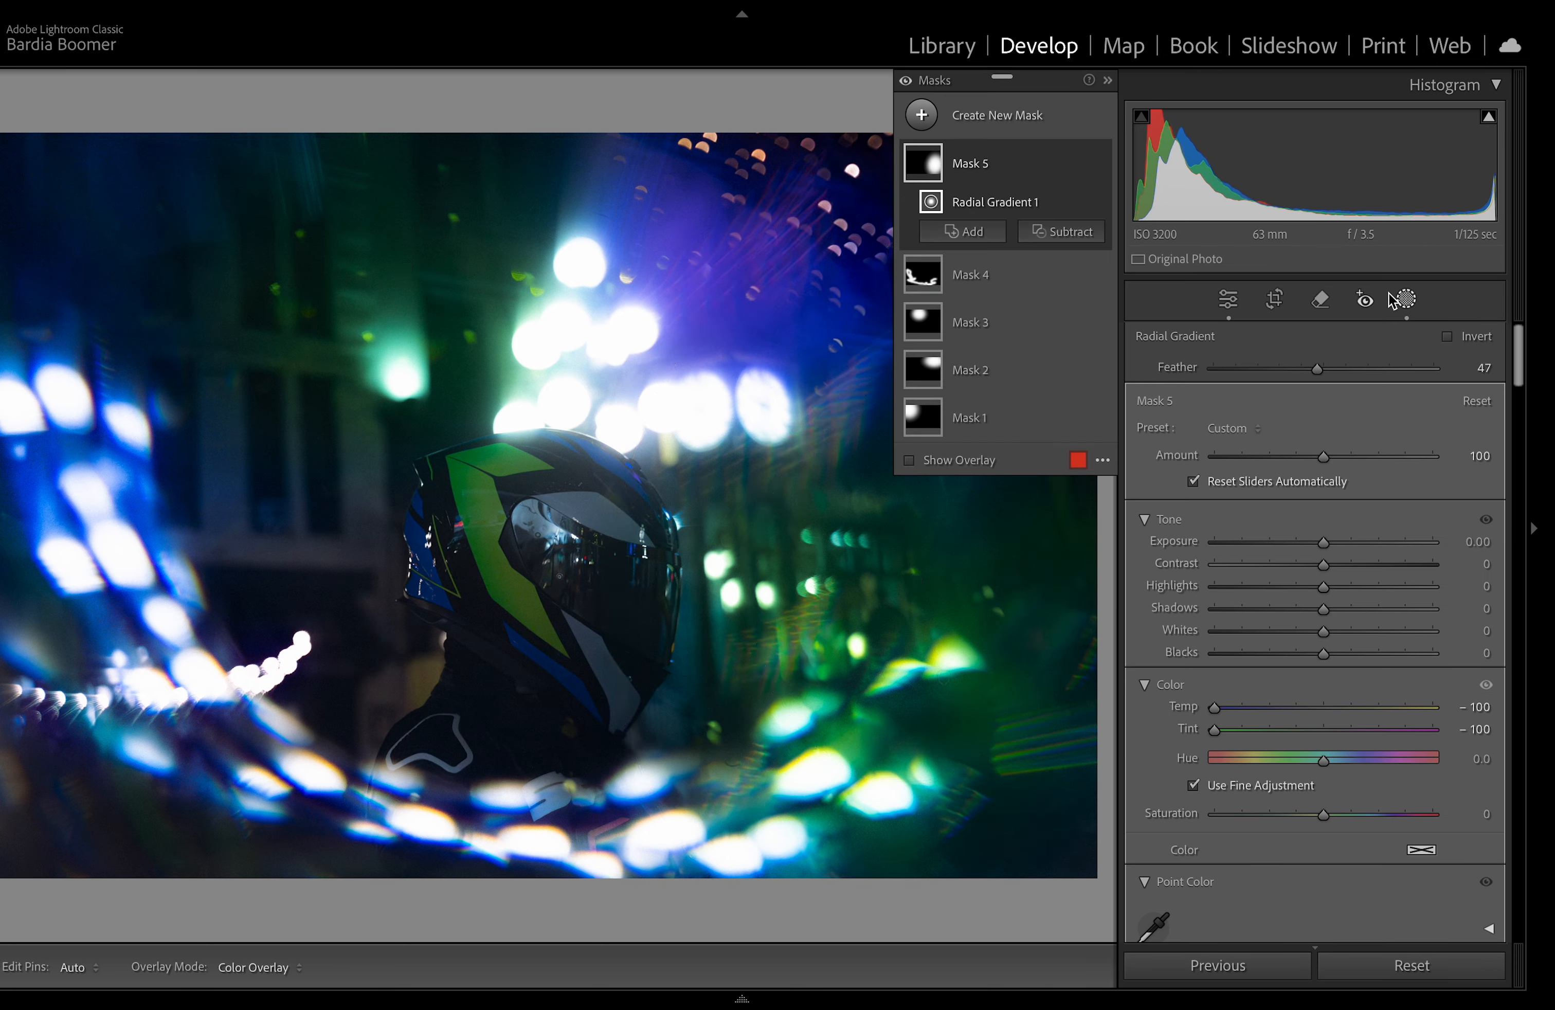
{"action": "left_click", "coordinate": [1406, 300]}
Step: Crop the photo to a 4 x 5 portrait ratio, rotated about -2.4°, framing the helmet
{"action": "left_click", "coordinate": [1284, 307]}
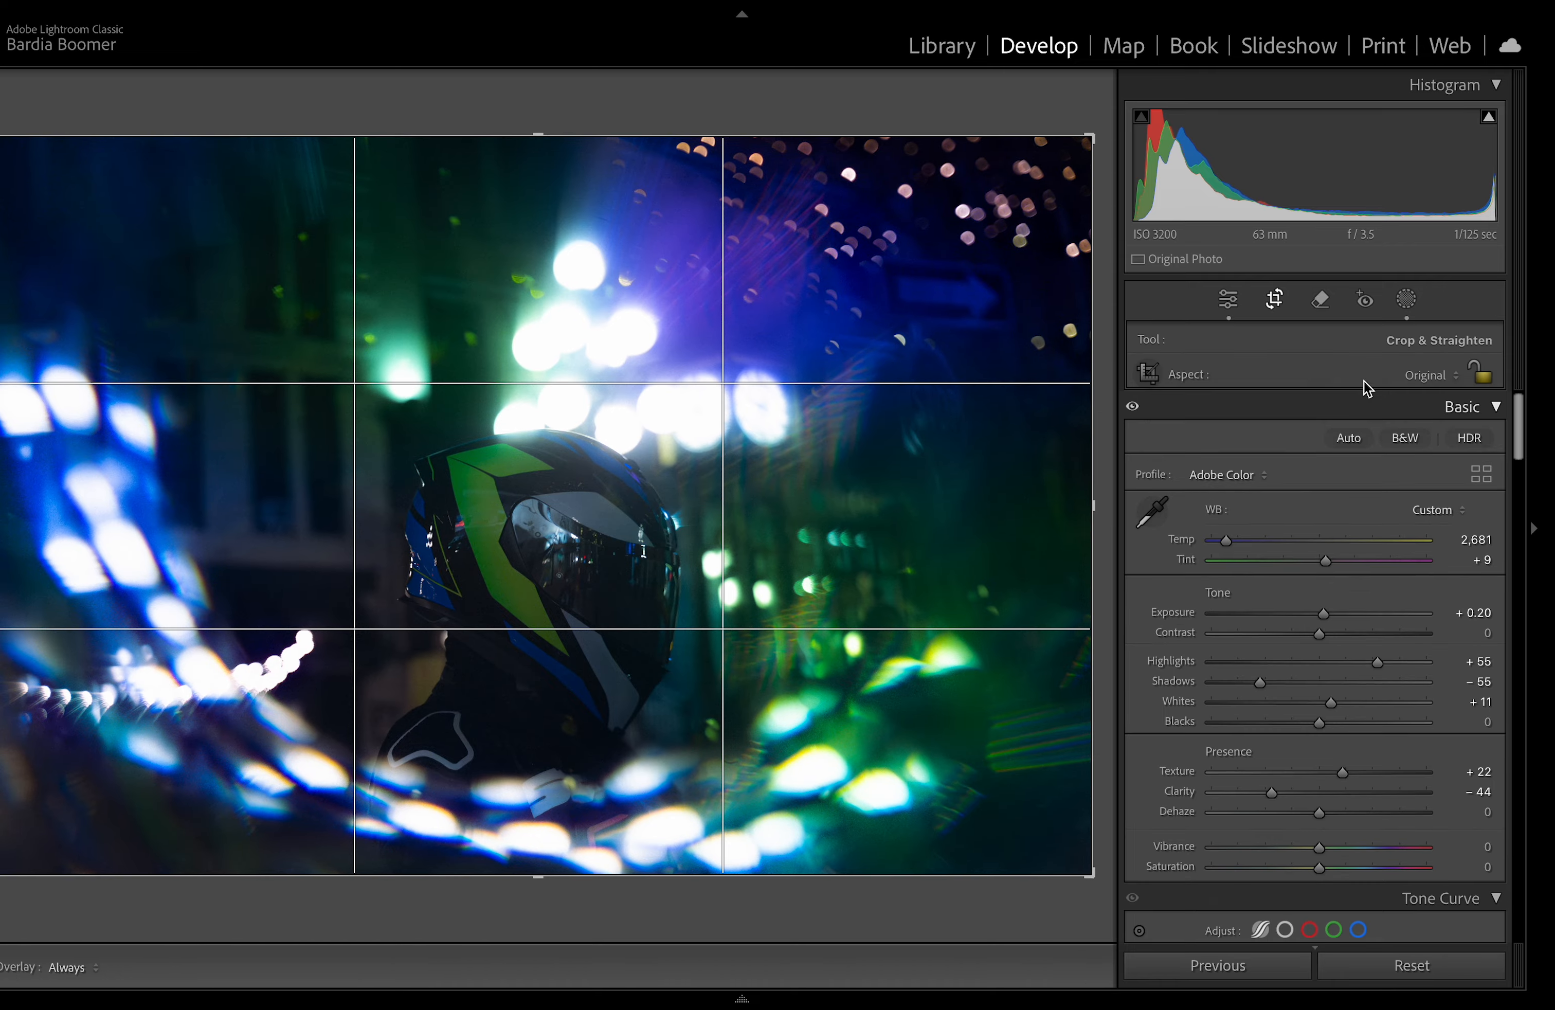
{"action": "left_click", "coordinate": [1429, 374]}
{"action": "left_click", "coordinate": [1360, 452]}
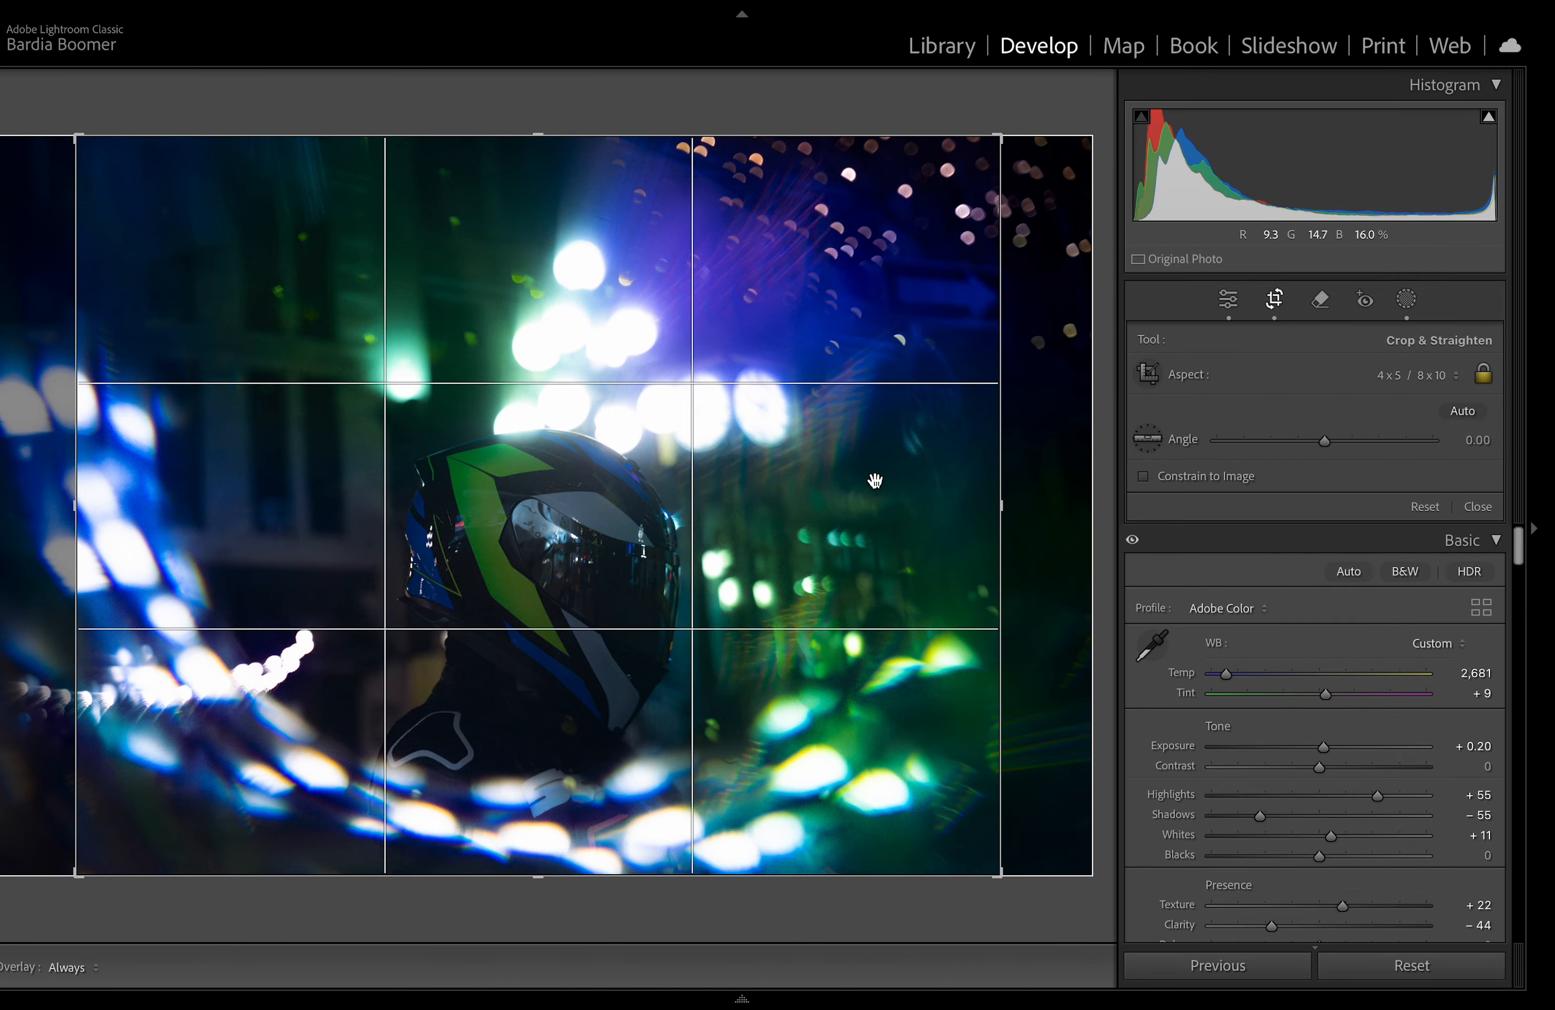
{"action": "mouse_move", "coordinate": [900, 422]}
{"action": "left_mouse_down"}
{"action": "mouse_move", "coordinate": [896, 437]}
{"action": "mouse_move", "coordinate": [888, 406]}
{"action": "left_mouse_up"}
{"action": "left_click_drag", "start_coordinate": [660, 429], "coordinate": [585, 423]}
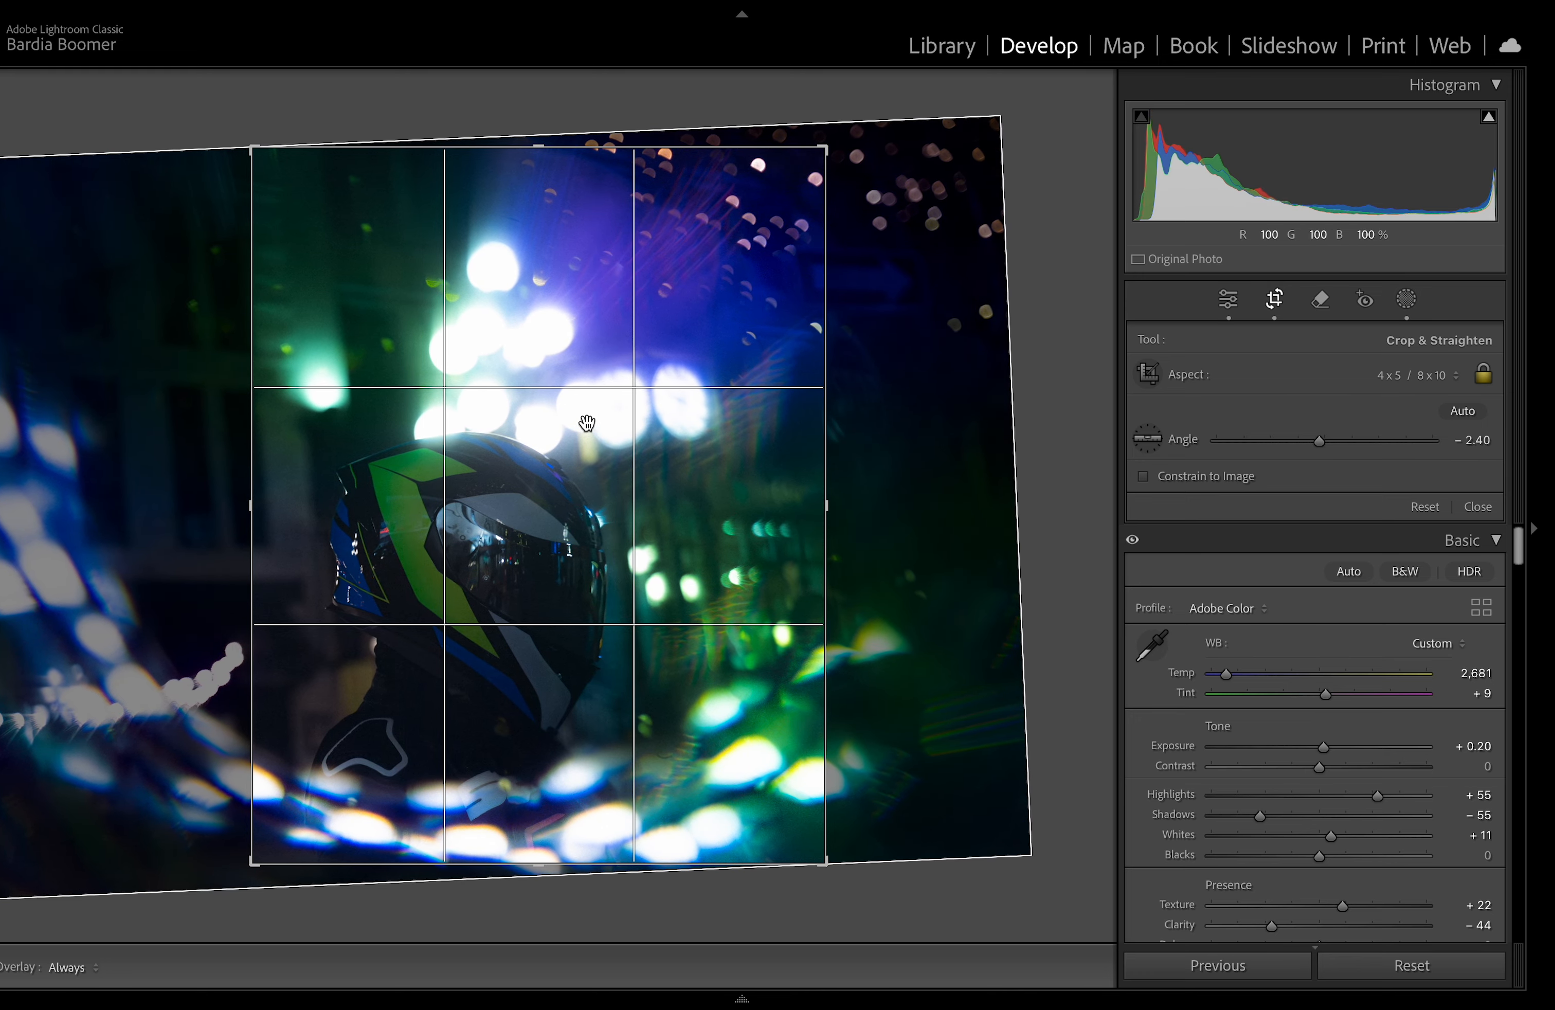
{"action": "key", "text": "Return"}
{"action": "left_click", "coordinate": [526, 556]}
{"action": "left_click", "coordinate": [536, 561]}
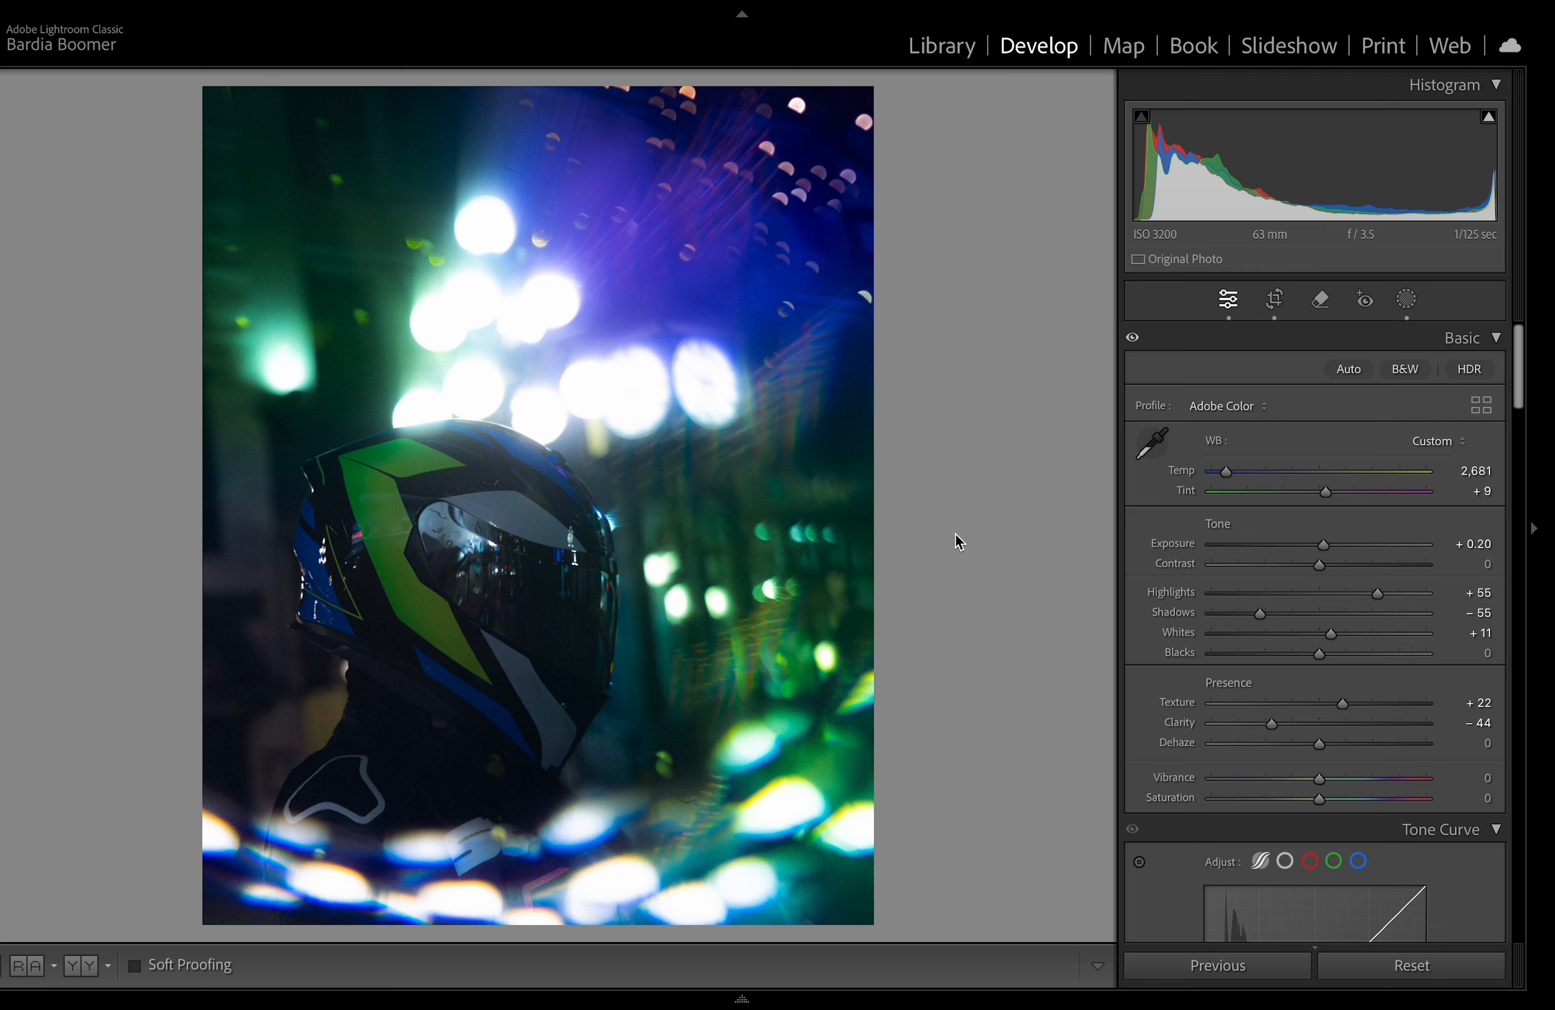
Step: Compare the edit against the original in Before & After view and browse neighbouring photos
{"action": "key", "text": "y"}
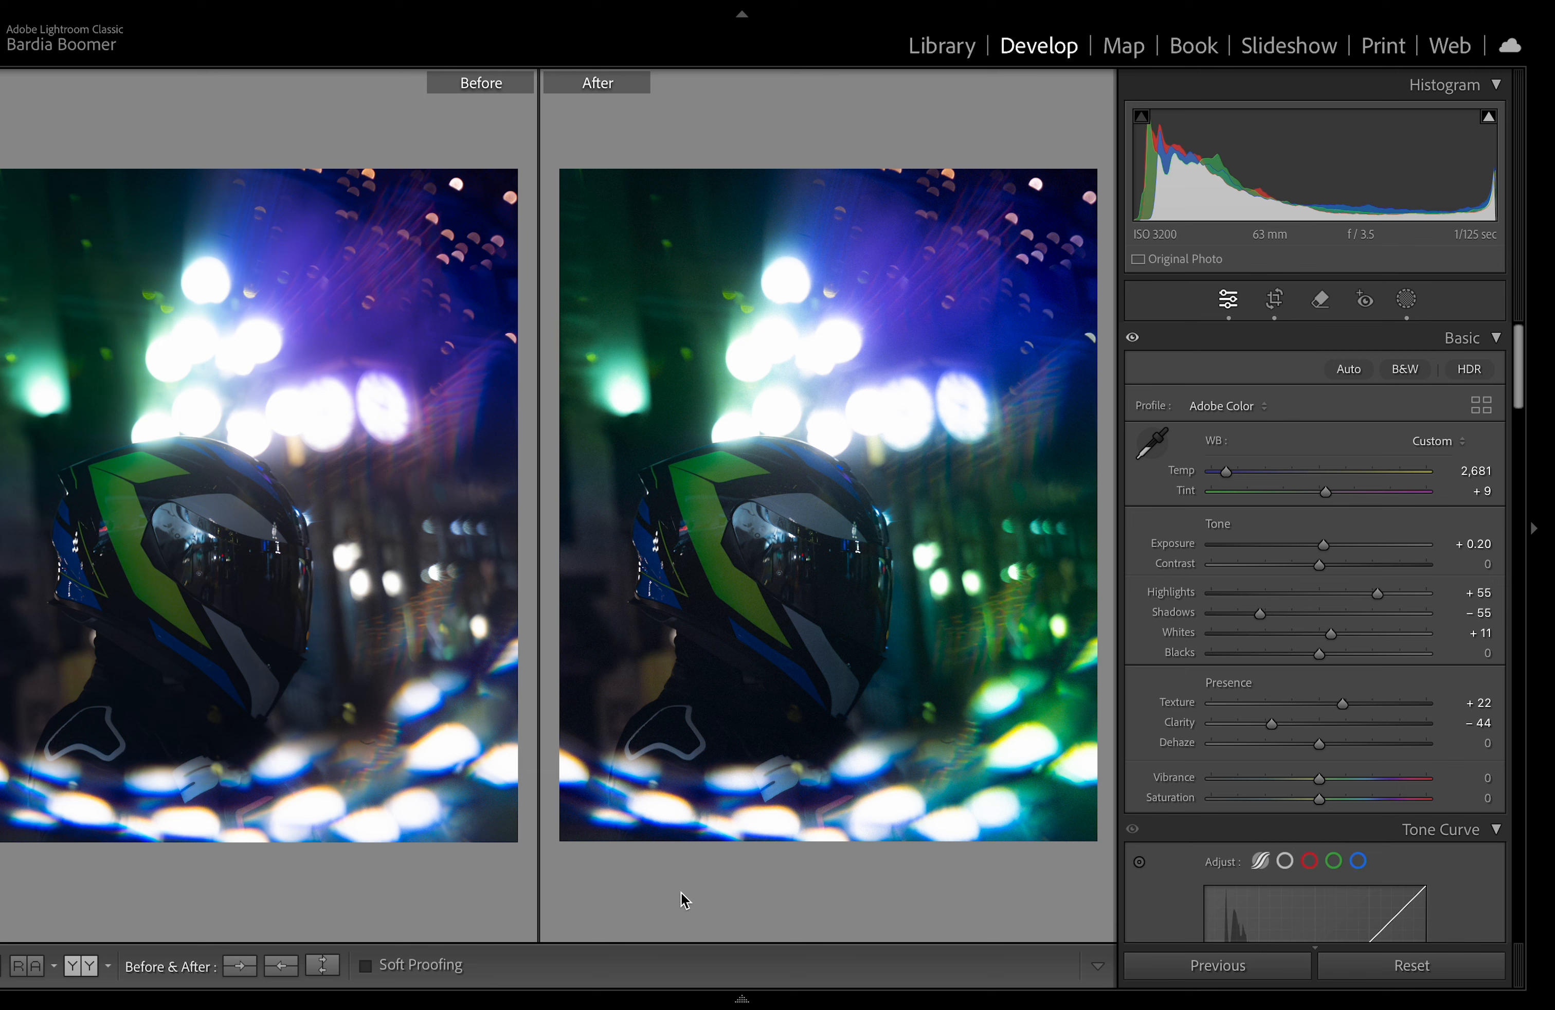
{"action": "scroll", "coordinate": [1376, 669], "scroll_direction": "down", "scroll_amount": 1}
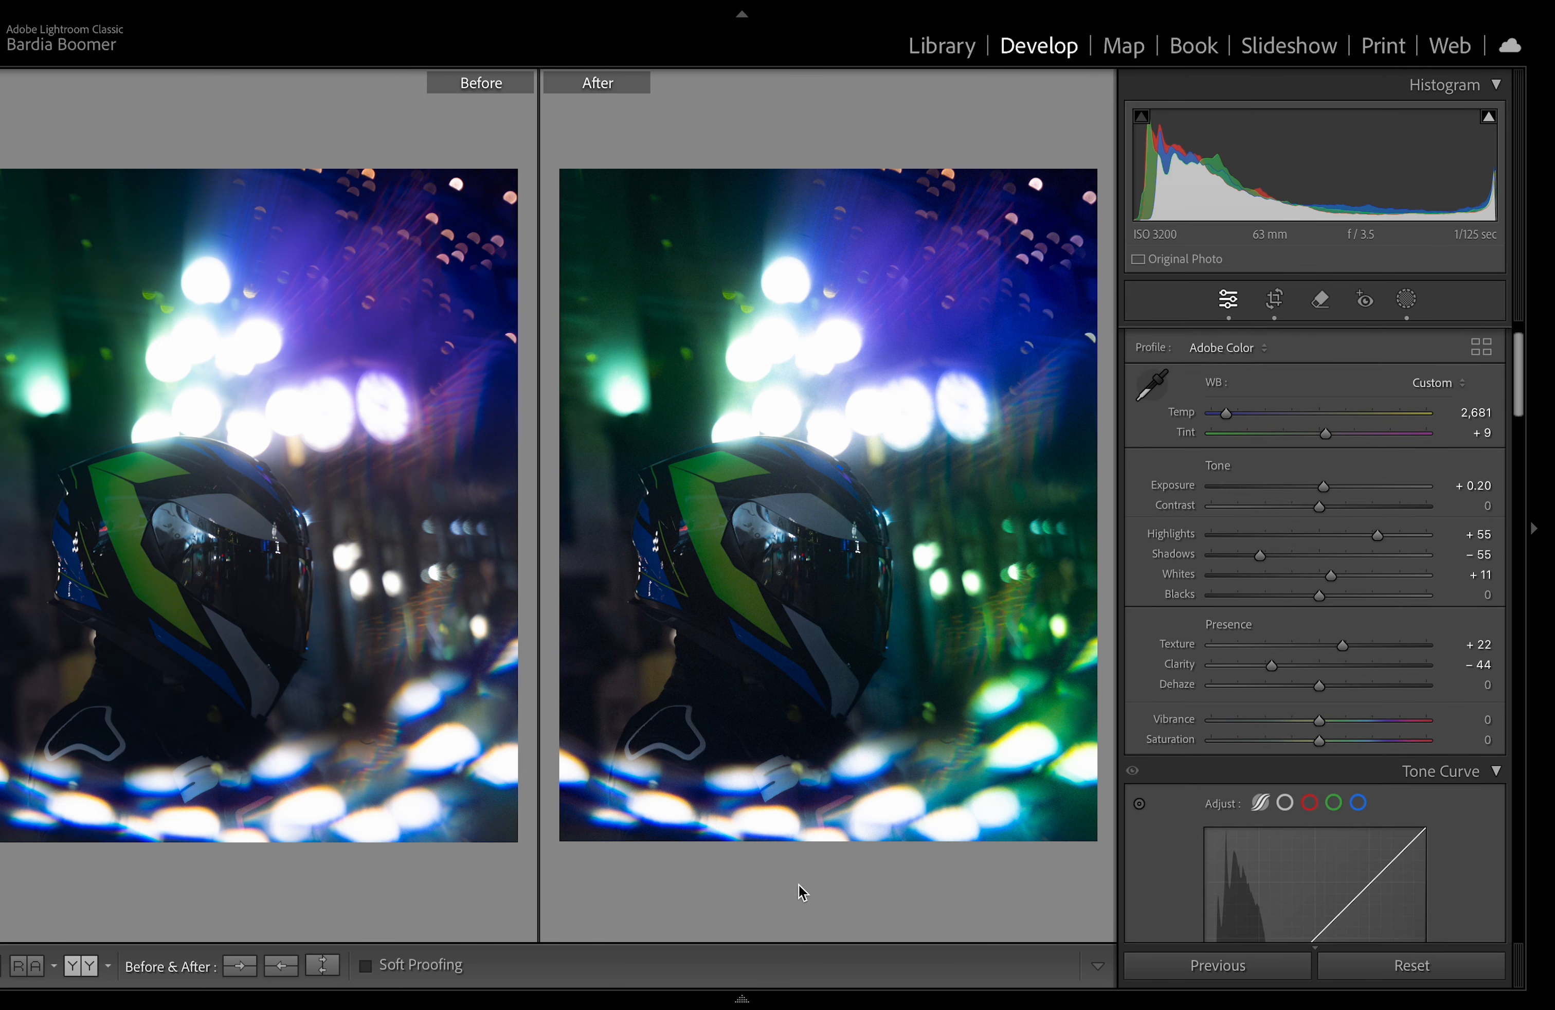
{"action": "key", "text": "Right"}
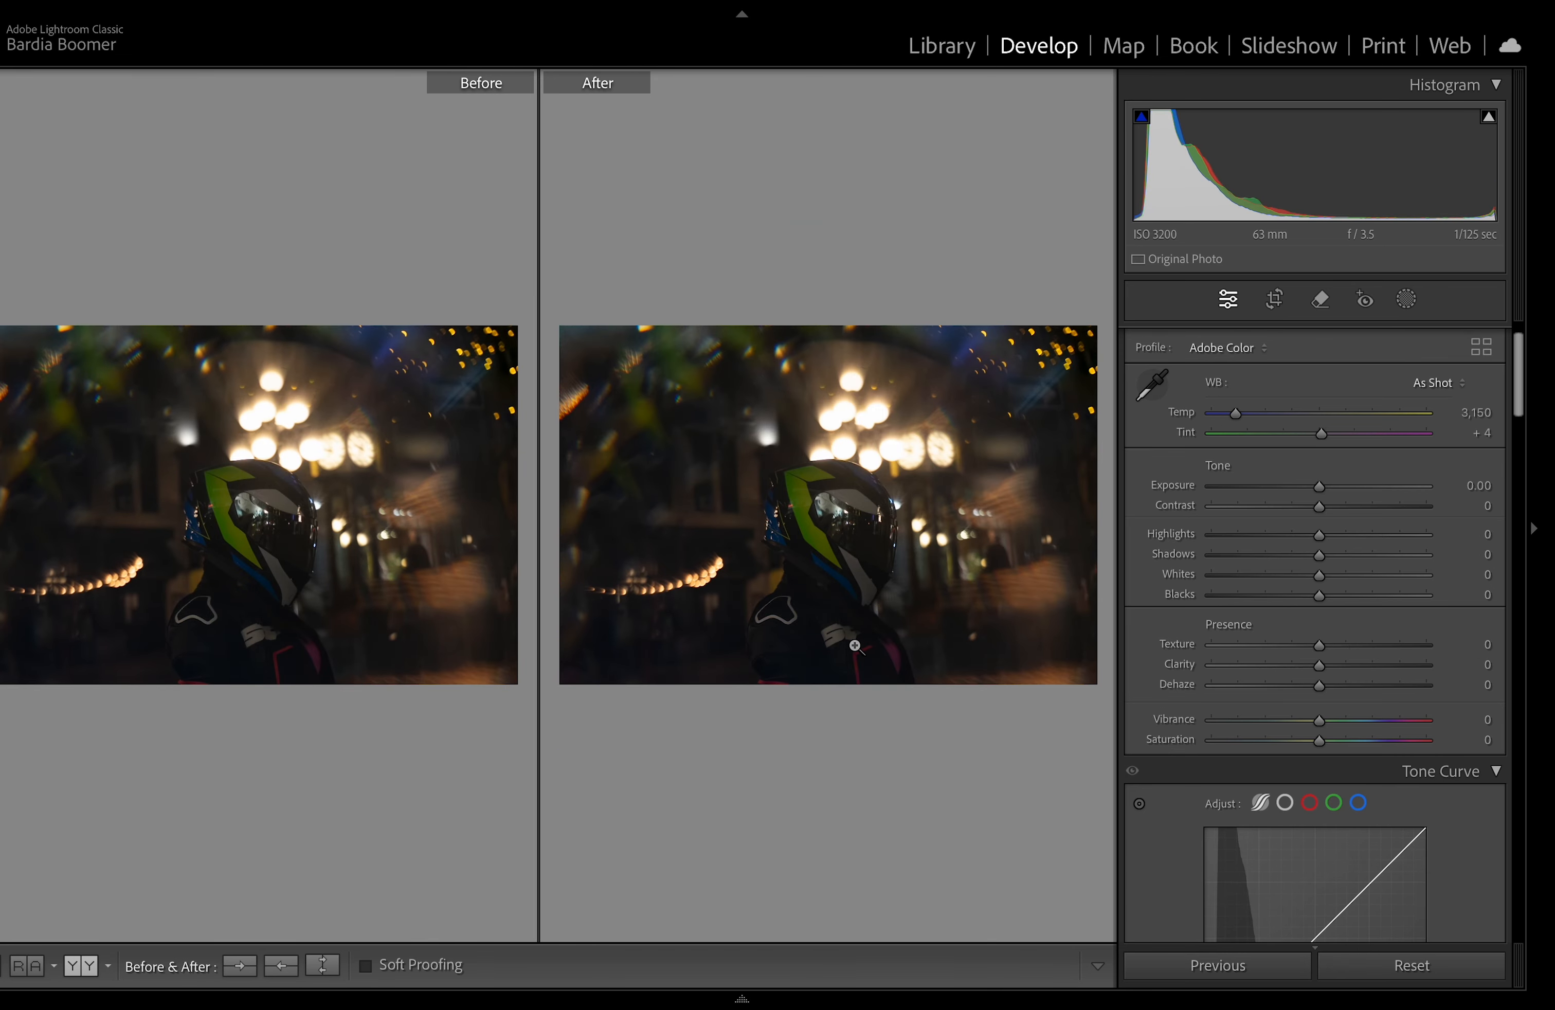
{"action": "key", "text": "Right"}
{"action": "key", "text": "y"}
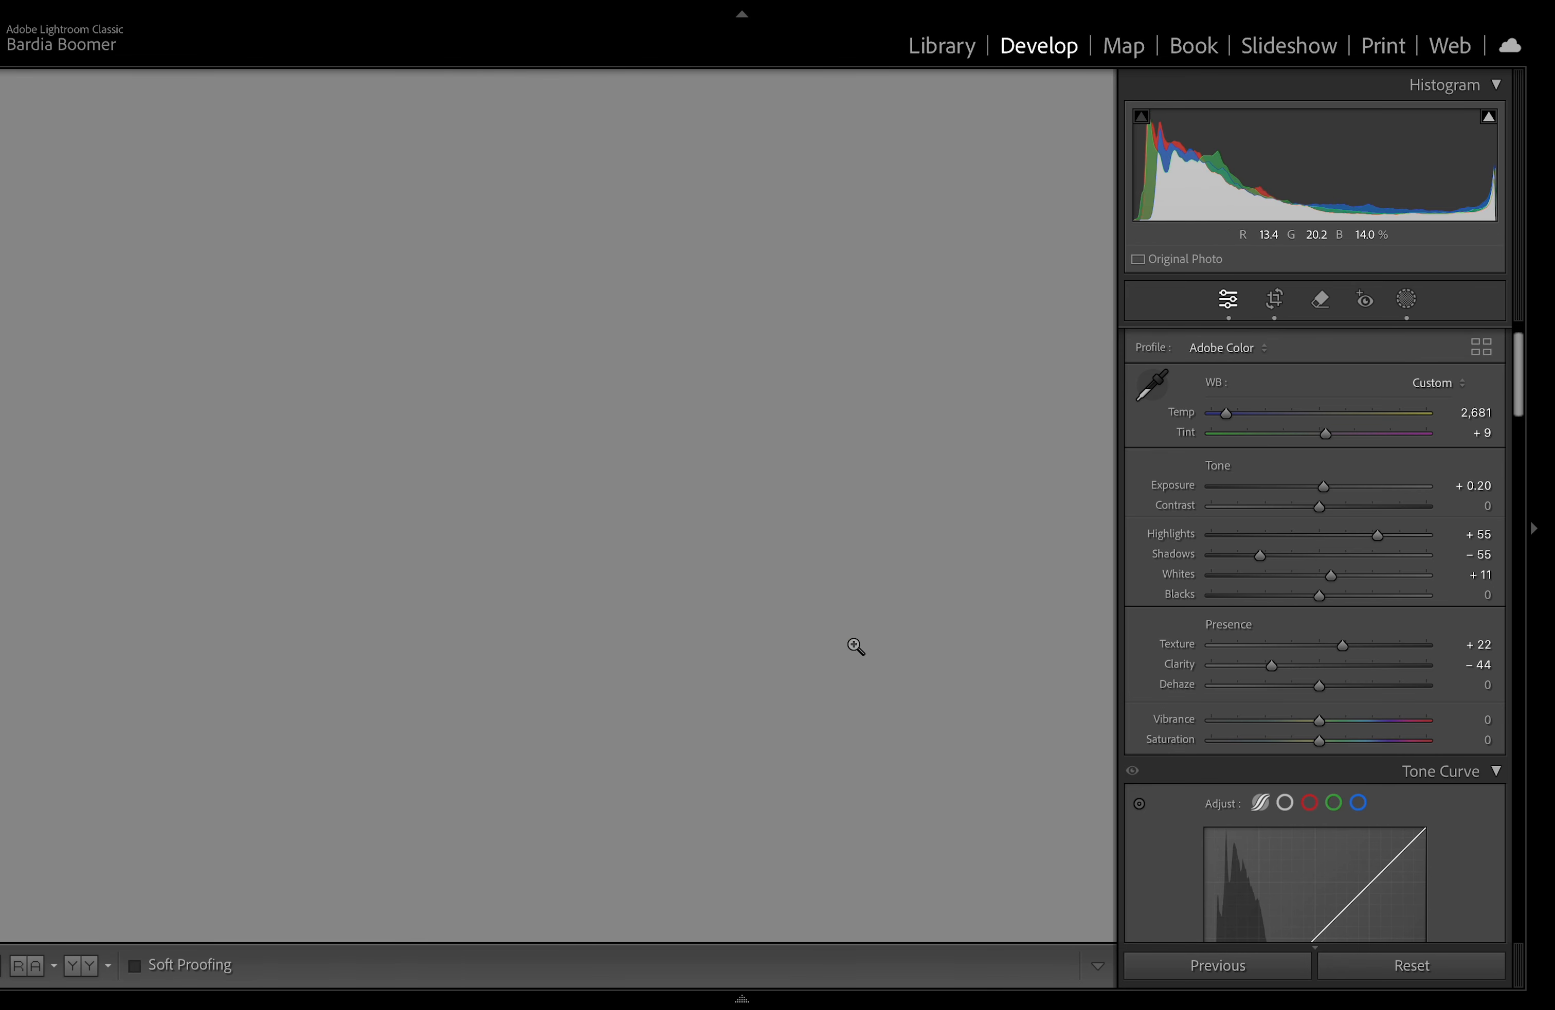
{"action": "key", "text": "Right"}
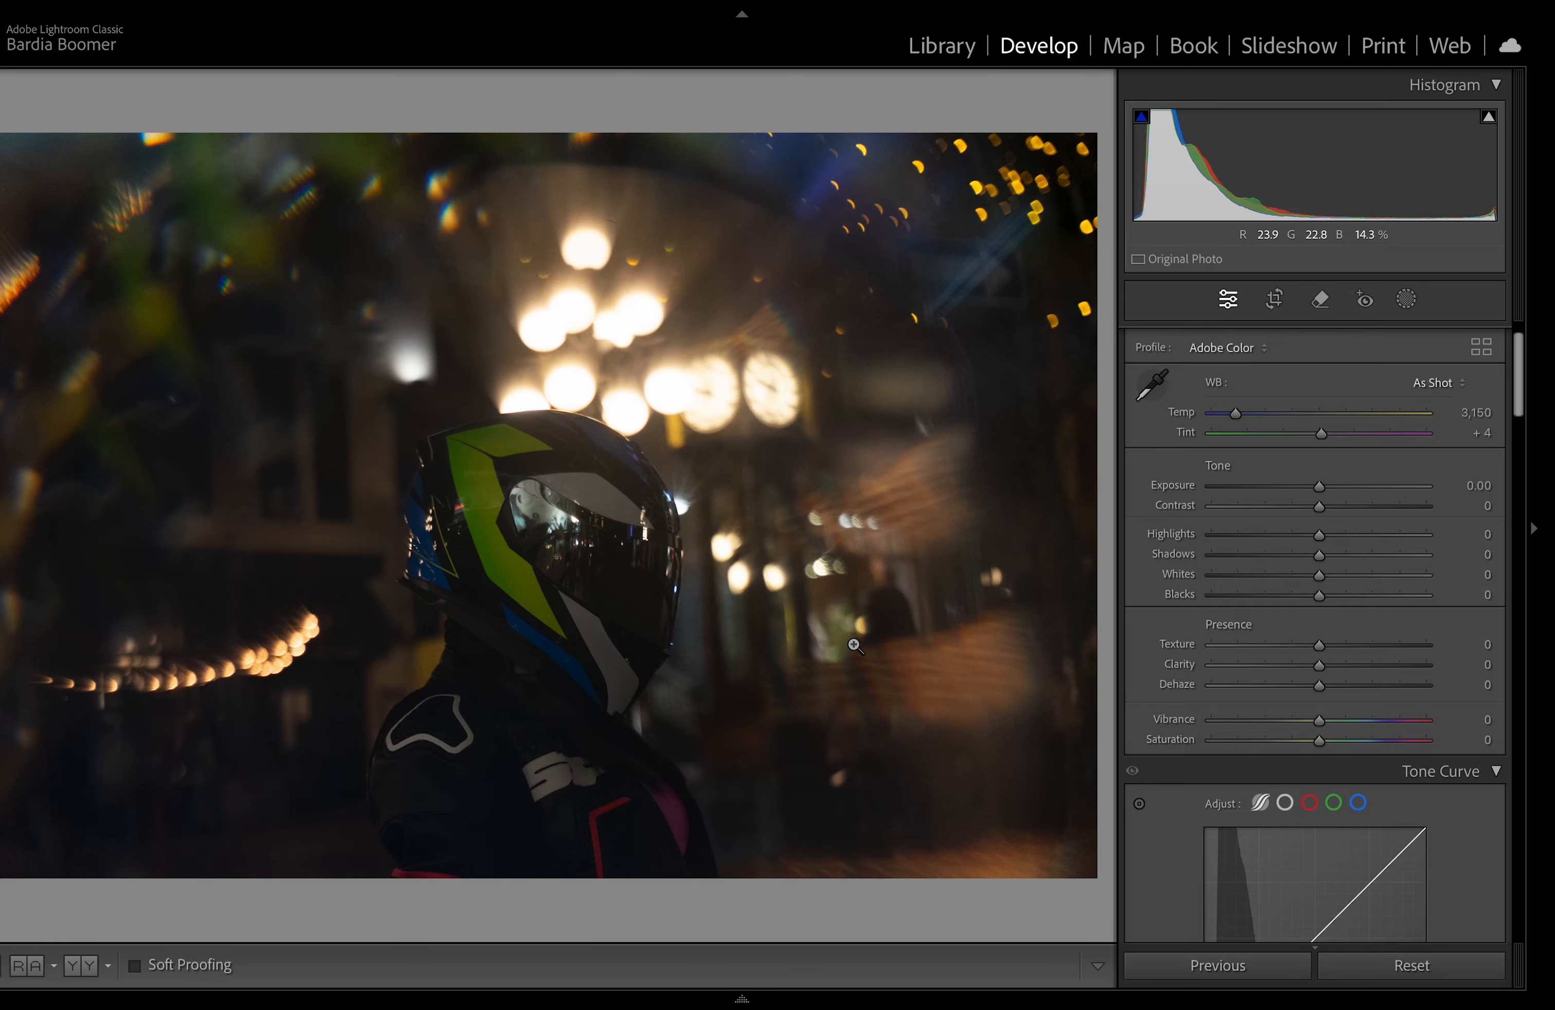
{"action": "key", "text": "ctrl+shift+v"}
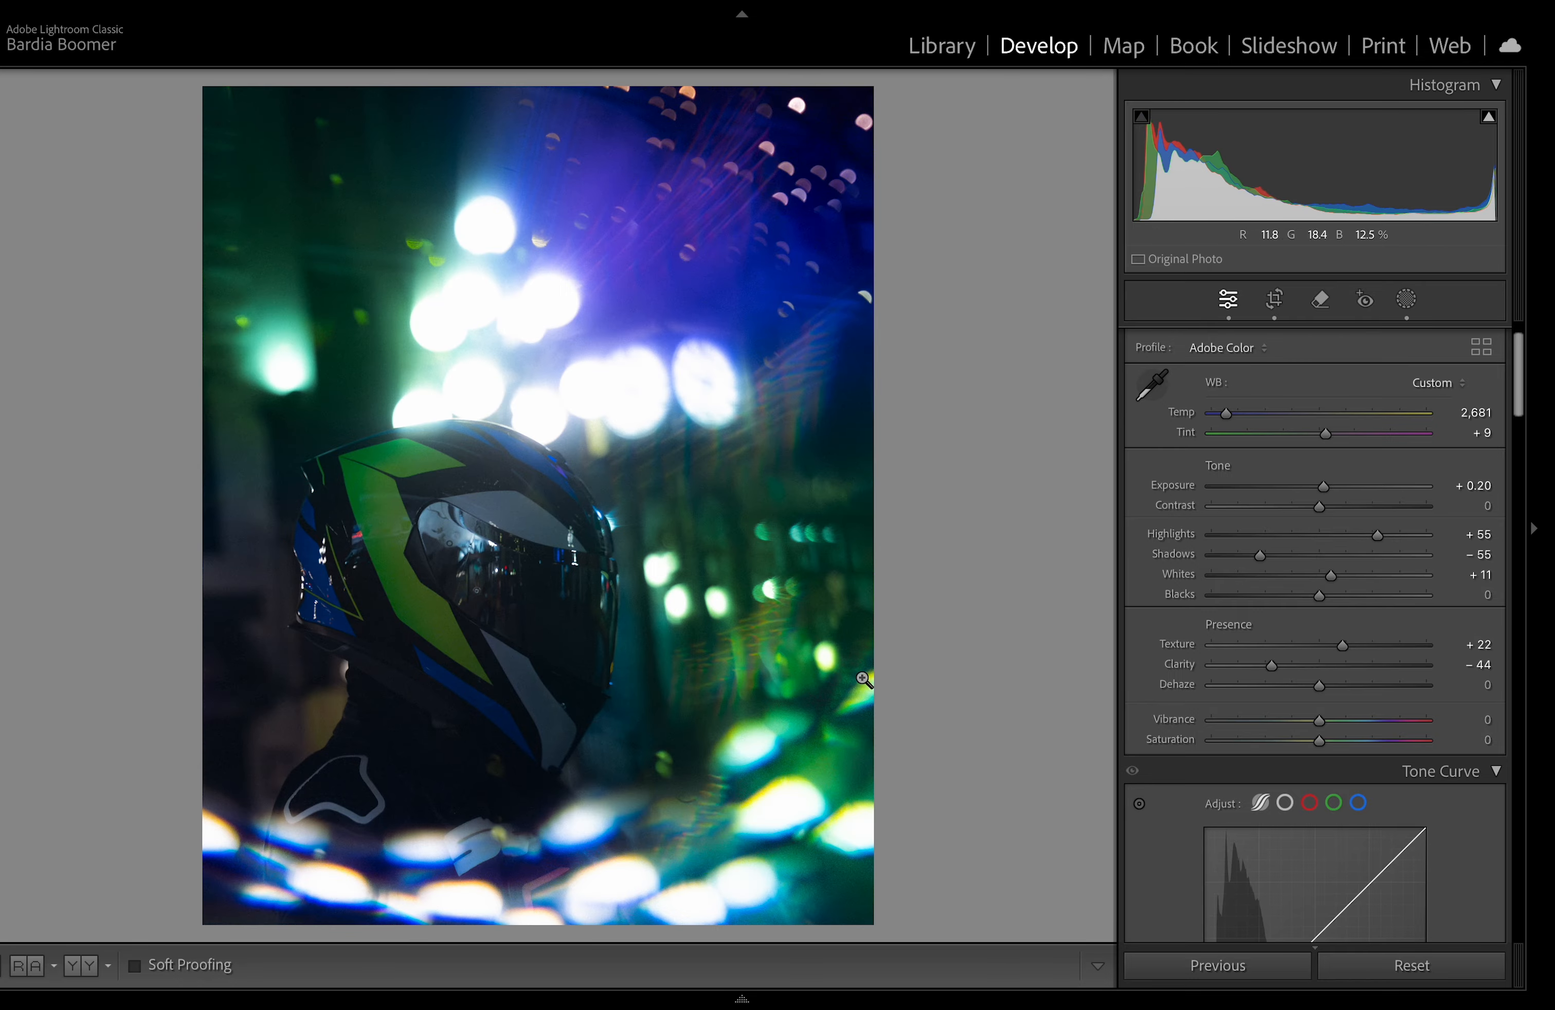
Step: Open the photo in Adobe Photoshop 2025 for further editing
{"action": "mouse_move", "coordinate": [833, 1004]}
{"action": "right_click", "coordinate": [760, 926]}
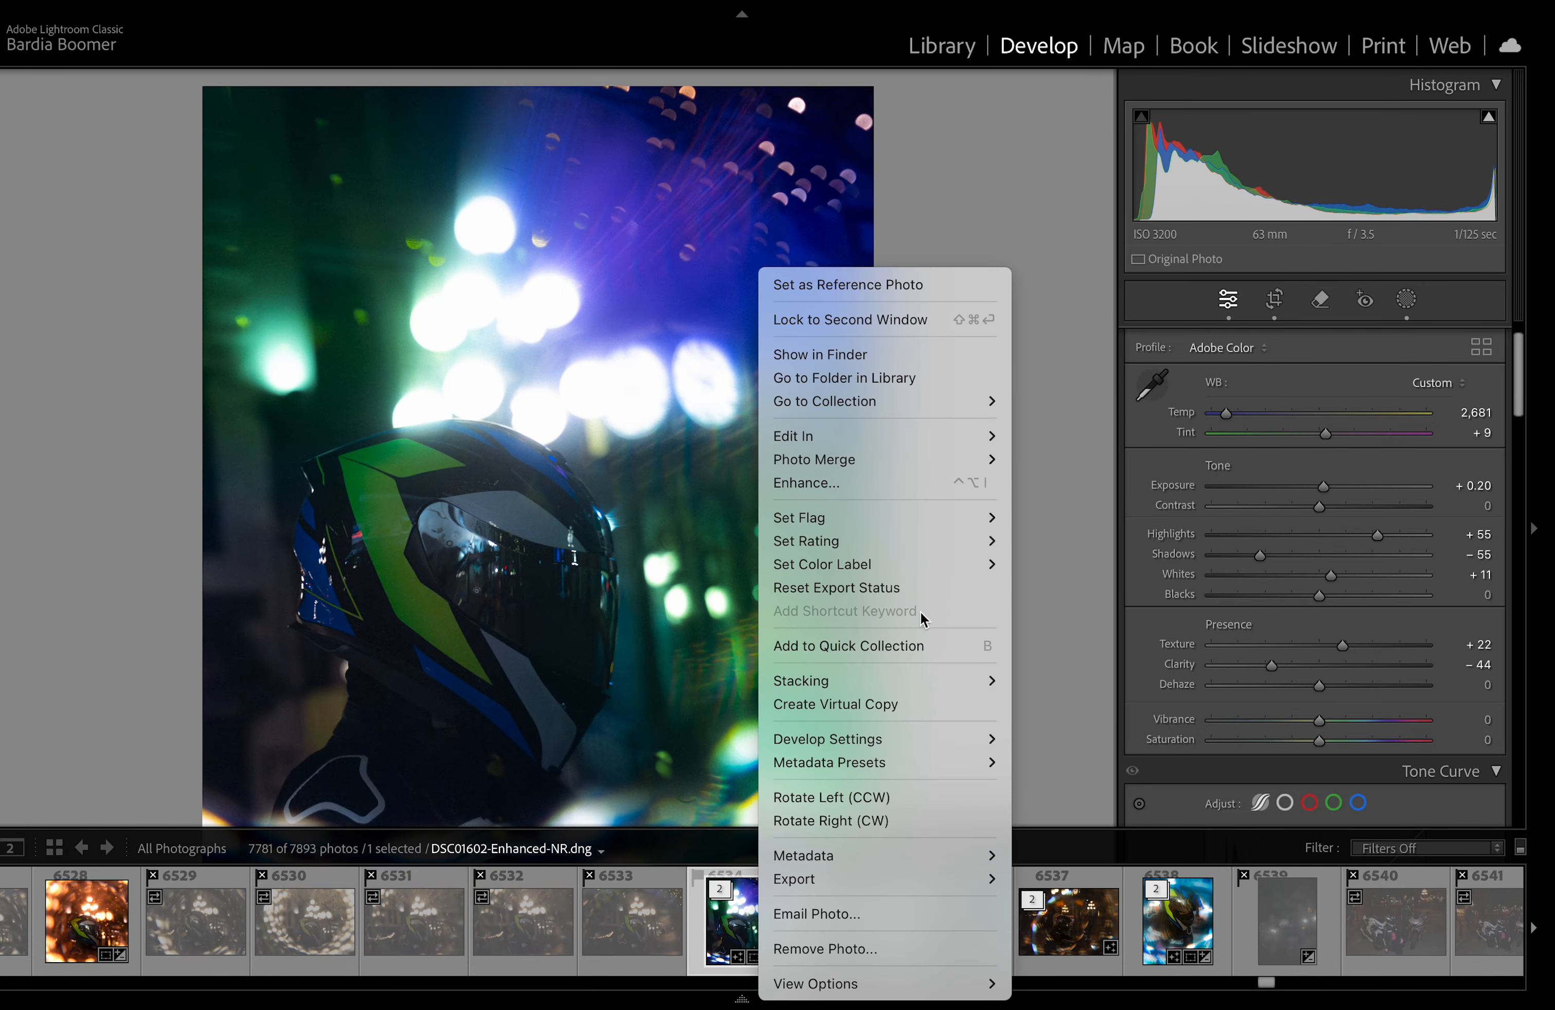
{"action": "mouse_move", "coordinate": [991, 438]}
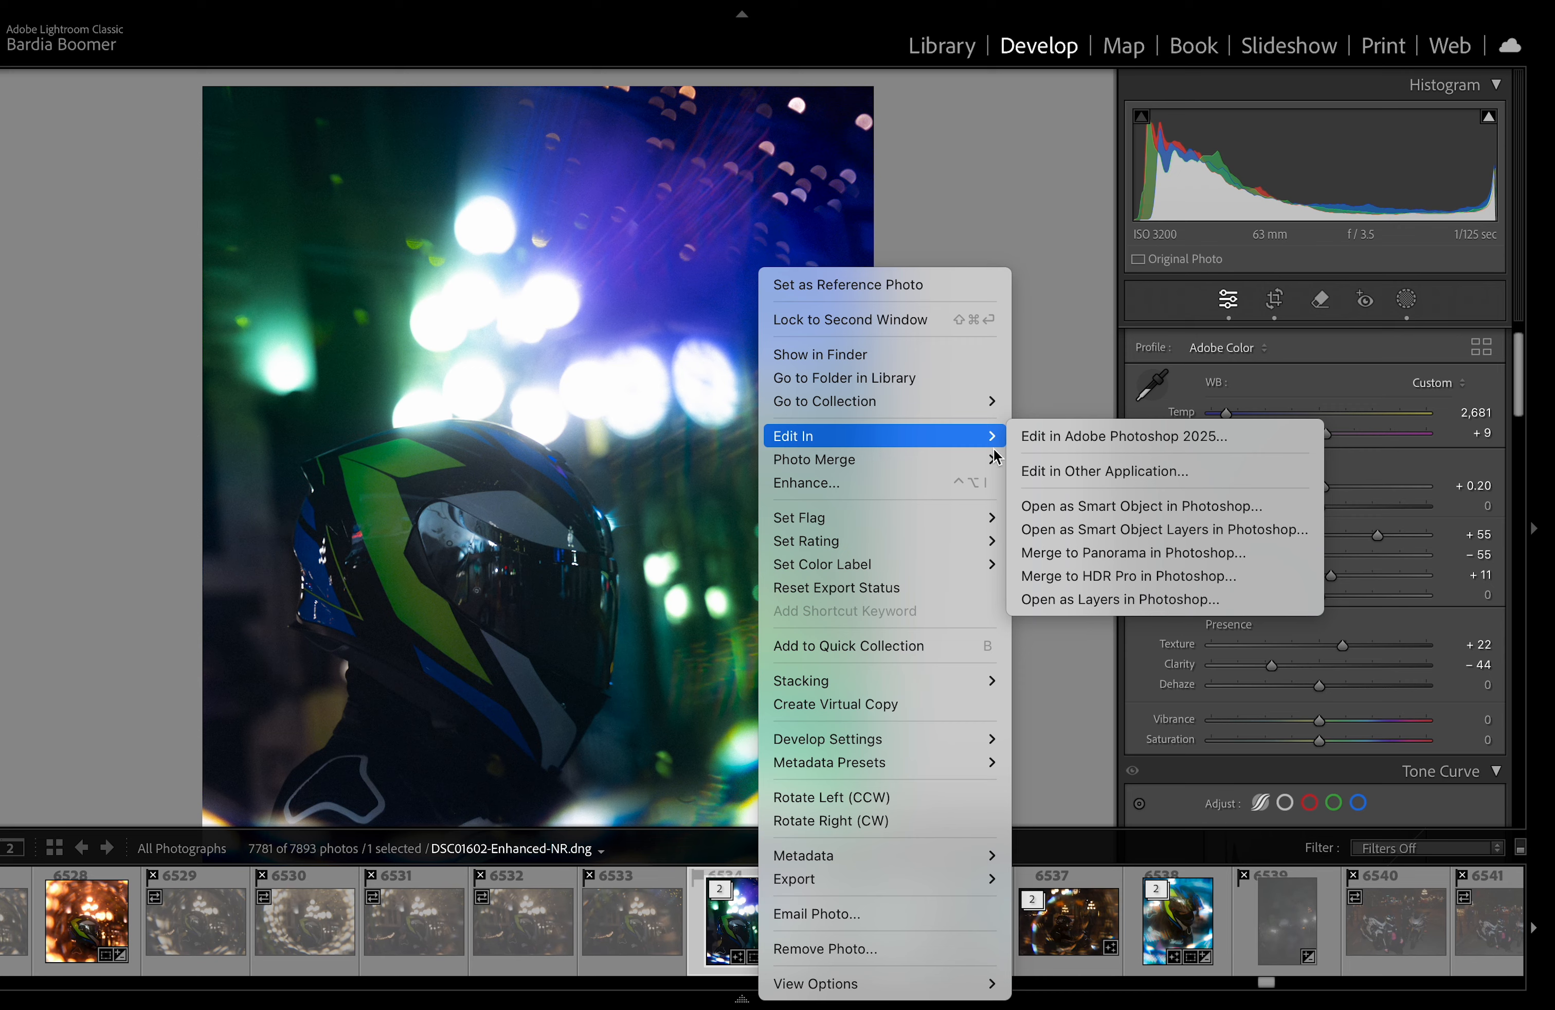
{"action": "left_click", "coordinate": [1057, 442]}
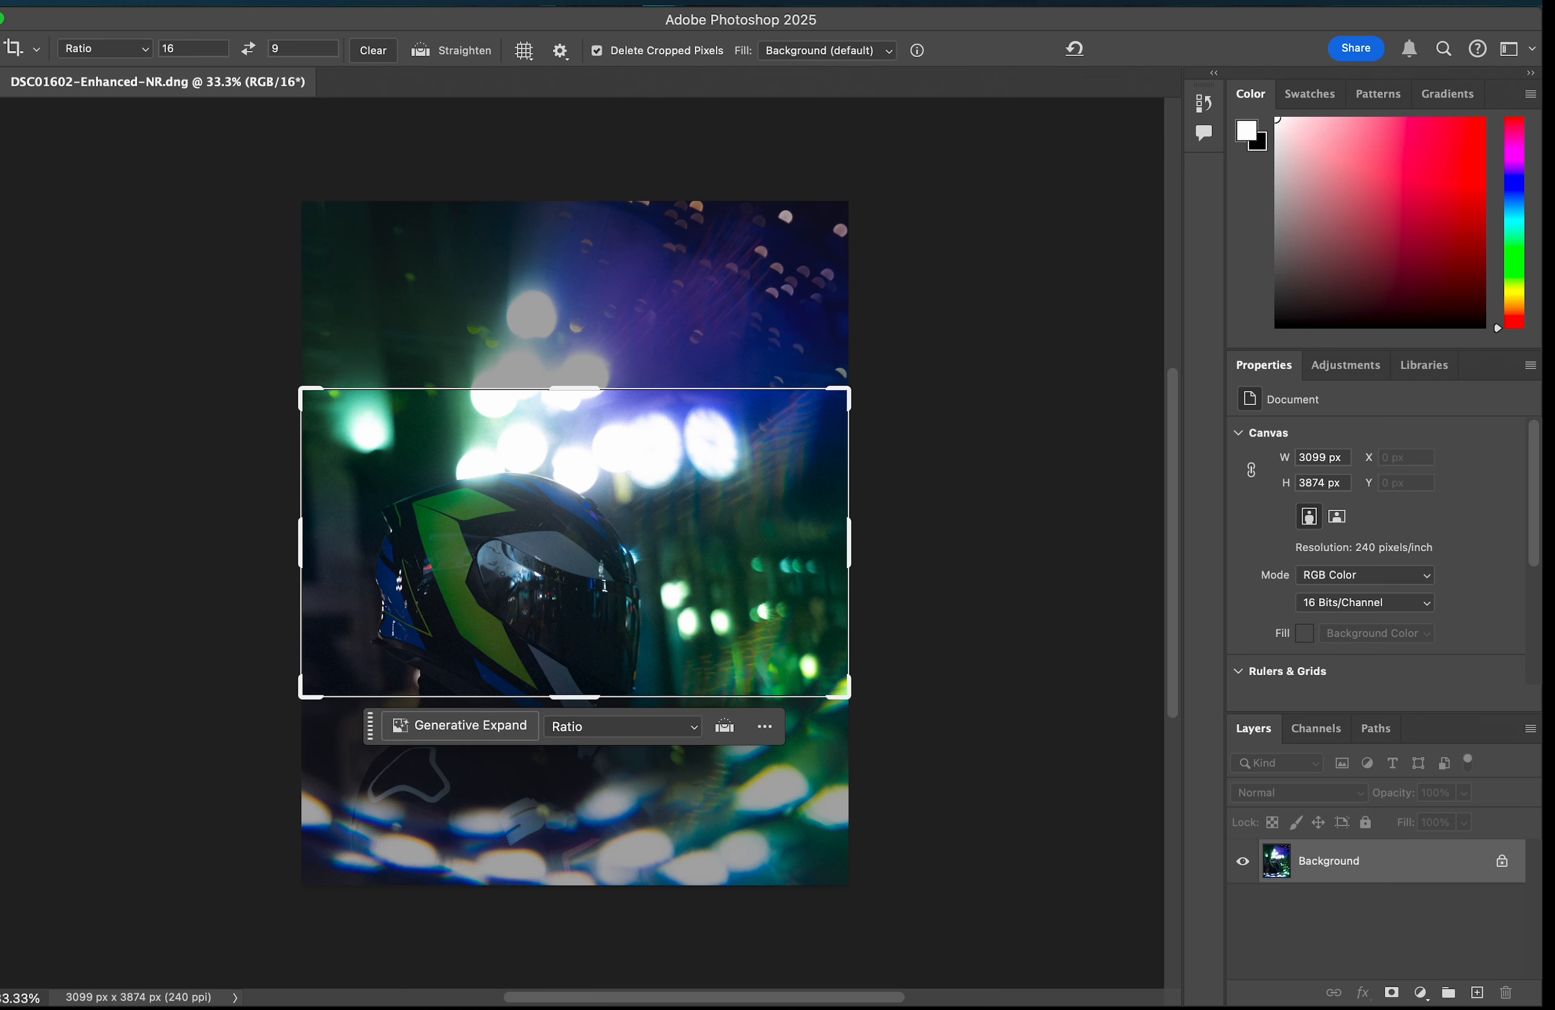
Step: Unlock the background layer and add a Selective Color adjustment layer
{"action": "key", "text": "v"}
{"action": "key", "text": "super+0"}
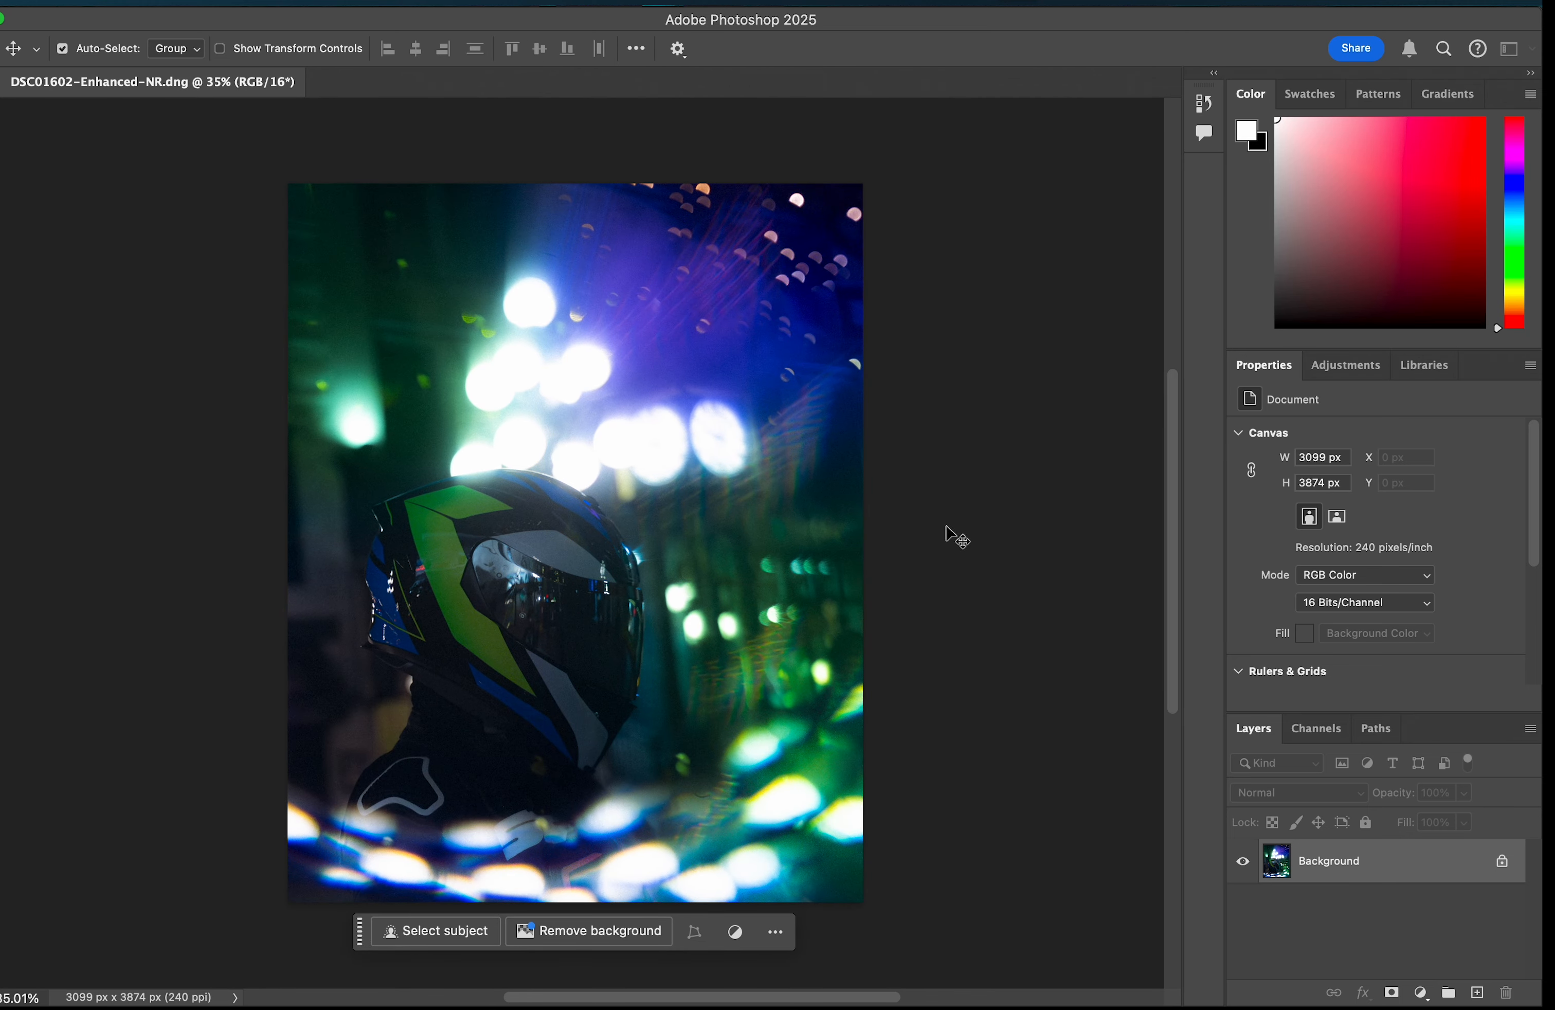
{"action": "left_click", "coordinate": [1502, 864]}
{"action": "left_click", "coordinate": [1421, 993]}
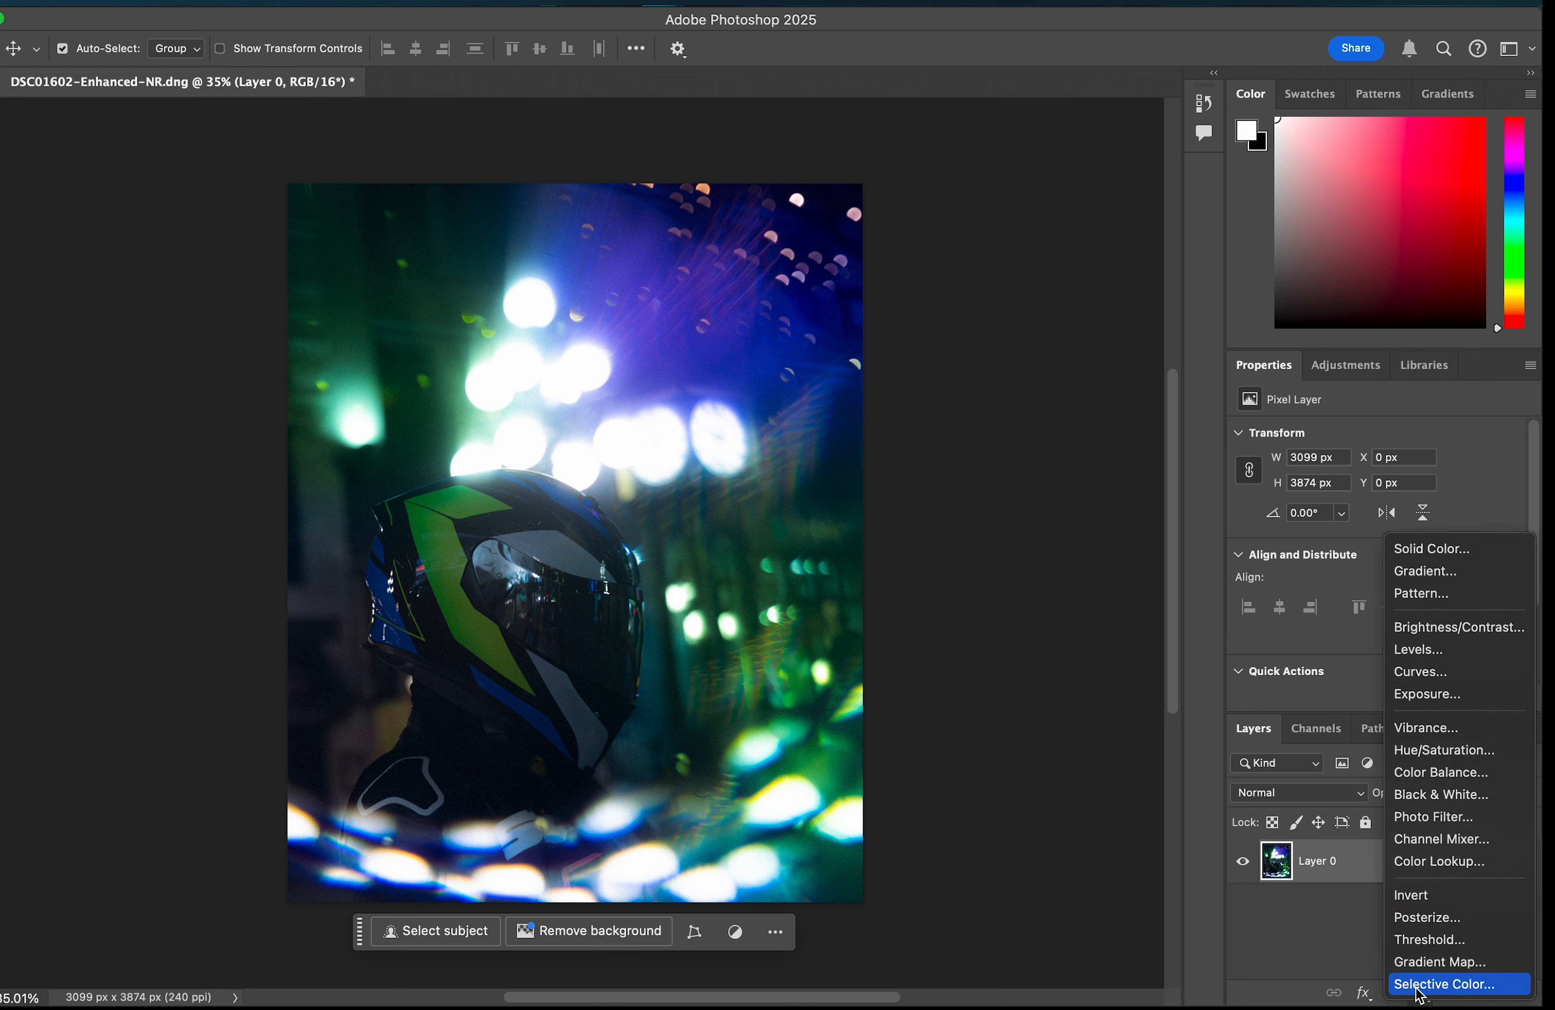
{"action": "left_click", "coordinate": [1428, 982]}
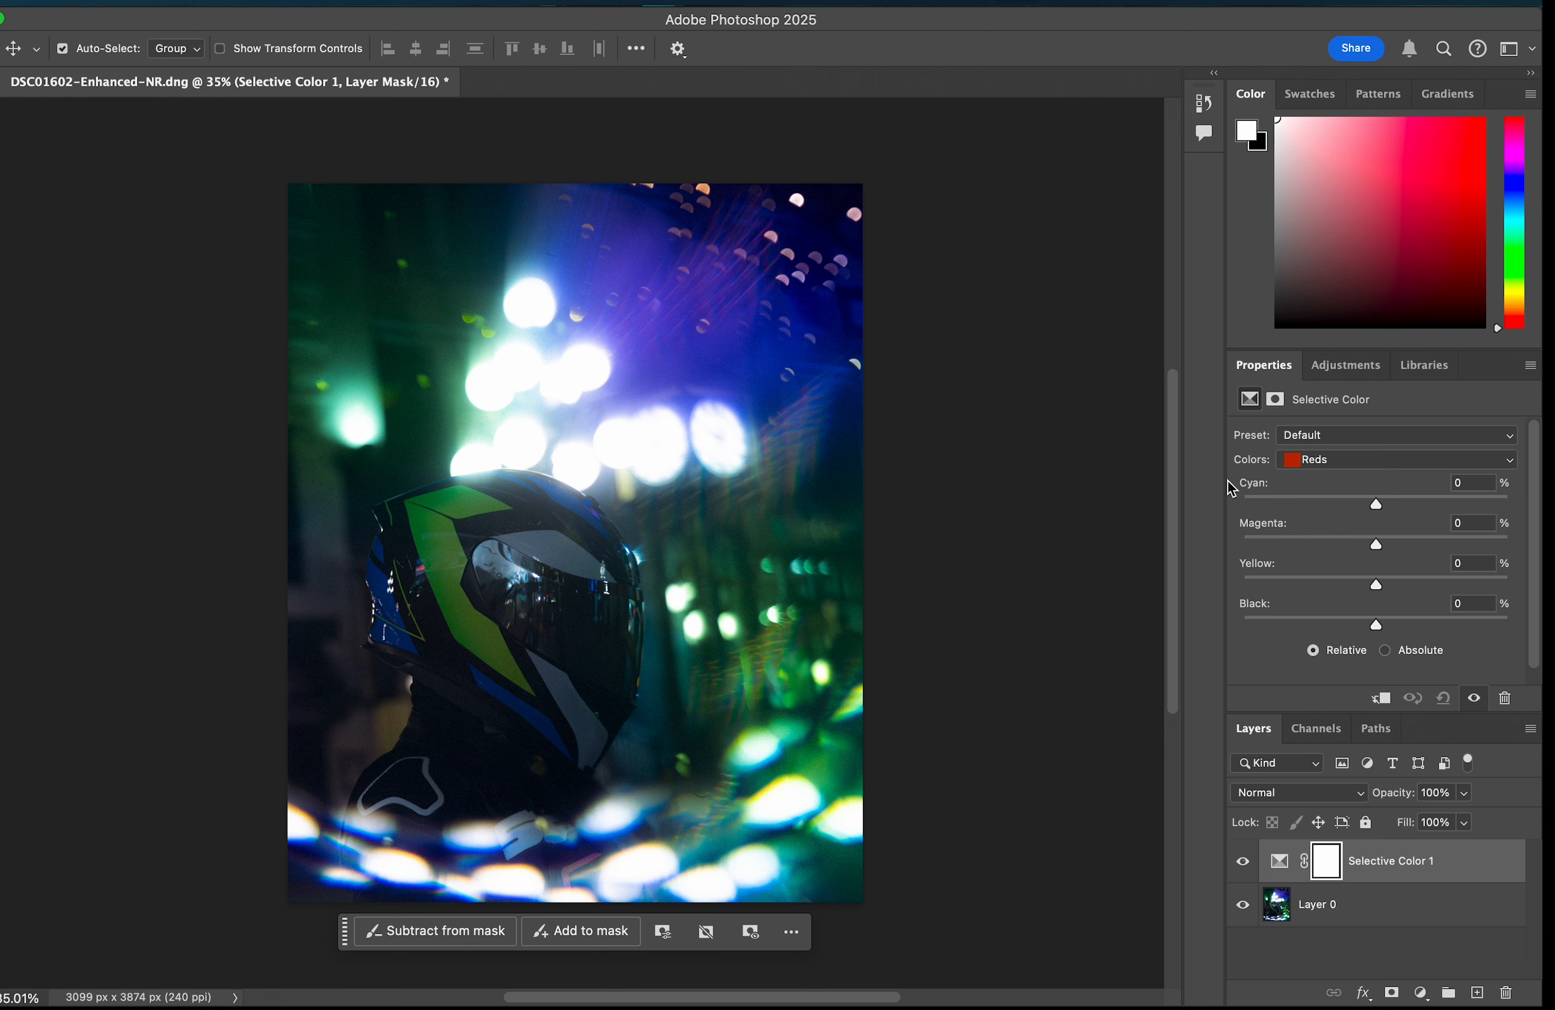
Step: In the Selective Color layer, set Blues to Cyan +100, Magenta -43, Yellow +22 and Black +65
{"action": "left_click", "coordinate": [1329, 462]}
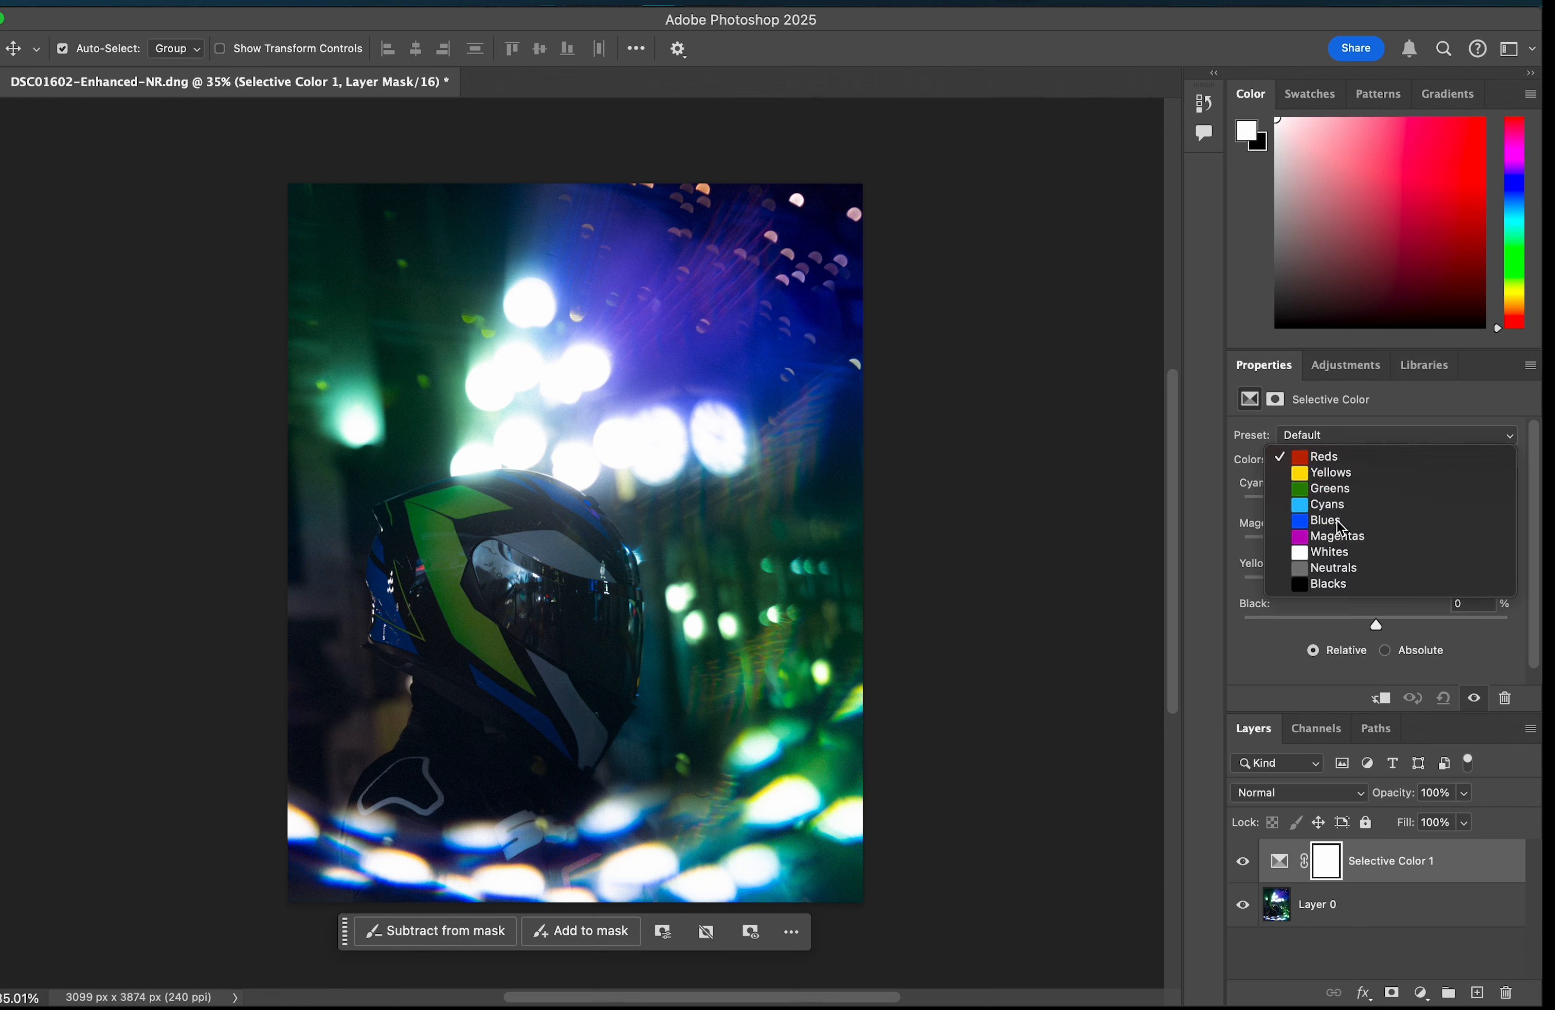
{"action": "left_click", "coordinate": [1350, 520]}
{"action": "left_click_drag", "start_coordinate": [1376, 505], "coordinate": [1519, 529]}
{"action": "left_click_drag", "start_coordinate": [1383, 554], "coordinate": [1327, 547]}
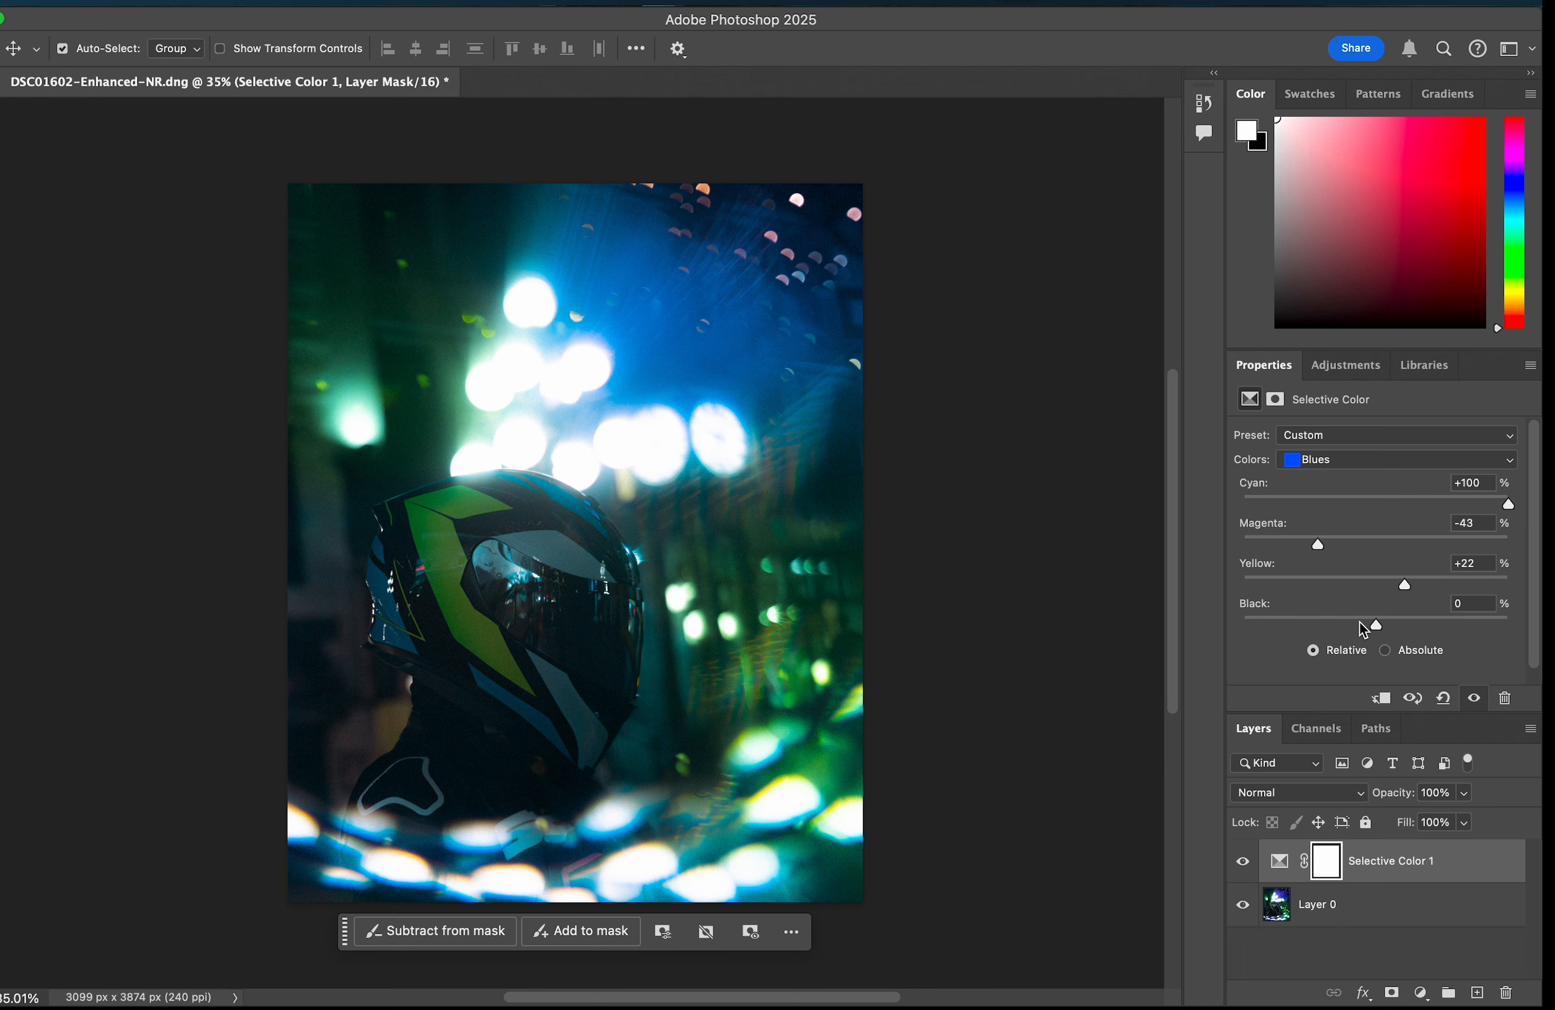
{"action": "left_click_drag", "start_coordinate": [1364, 629], "coordinate": [1464, 632]}
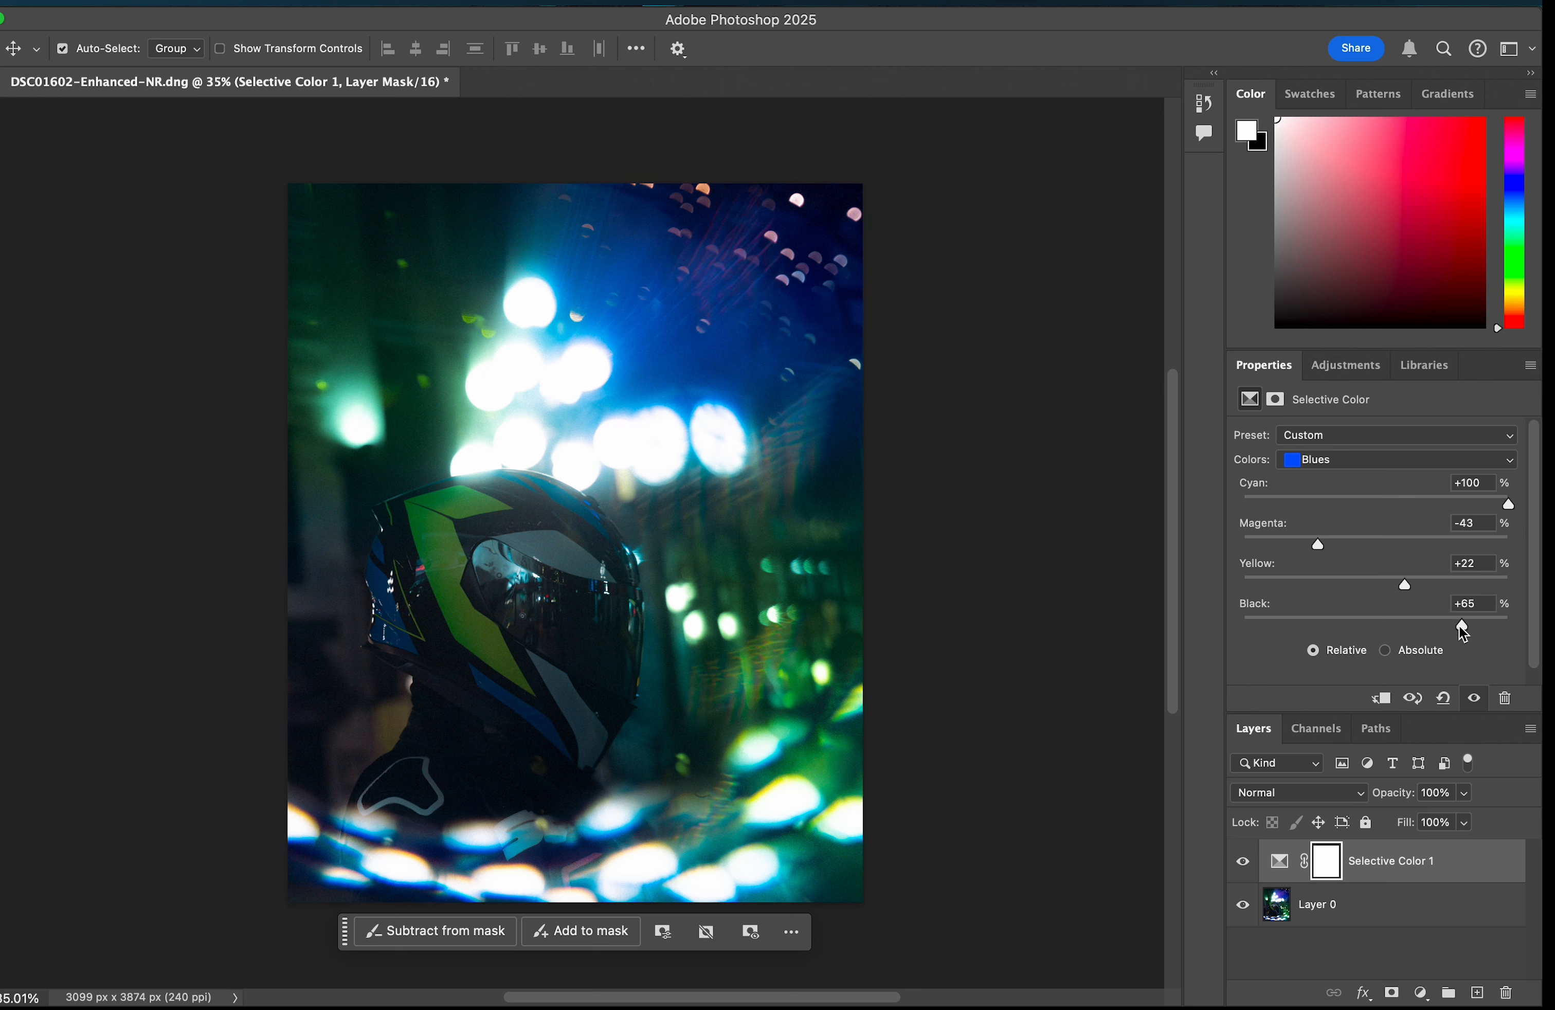
Step: Set Magentas to Cyan -100, Magenta +100, Yellow +100 and Black +100
{"action": "left_click", "coordinate": [1360, 465]}
{"action": "left_click", "coordinate": [1344, 483]}
{"action": "left_click_drag", "start_coordinate": [1376, 505], "coordinate": [1225, 526]}
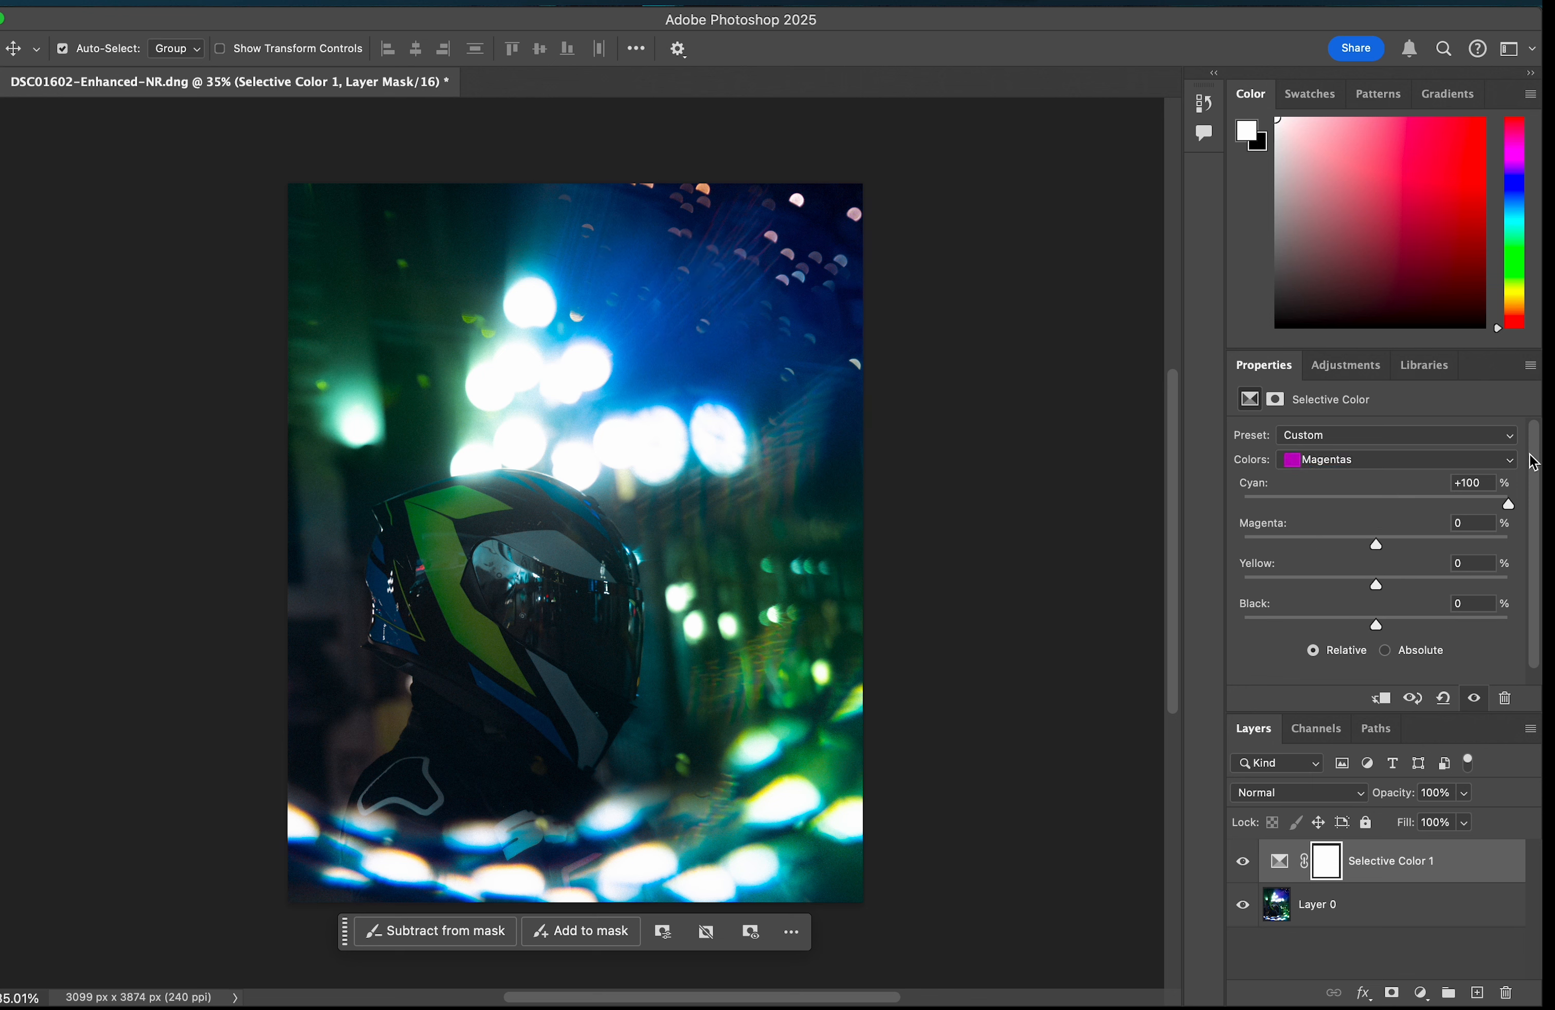
{"action": "left_click_drag", "start_coordinate": [1370, 550], "coordinate": [1527, 556]}
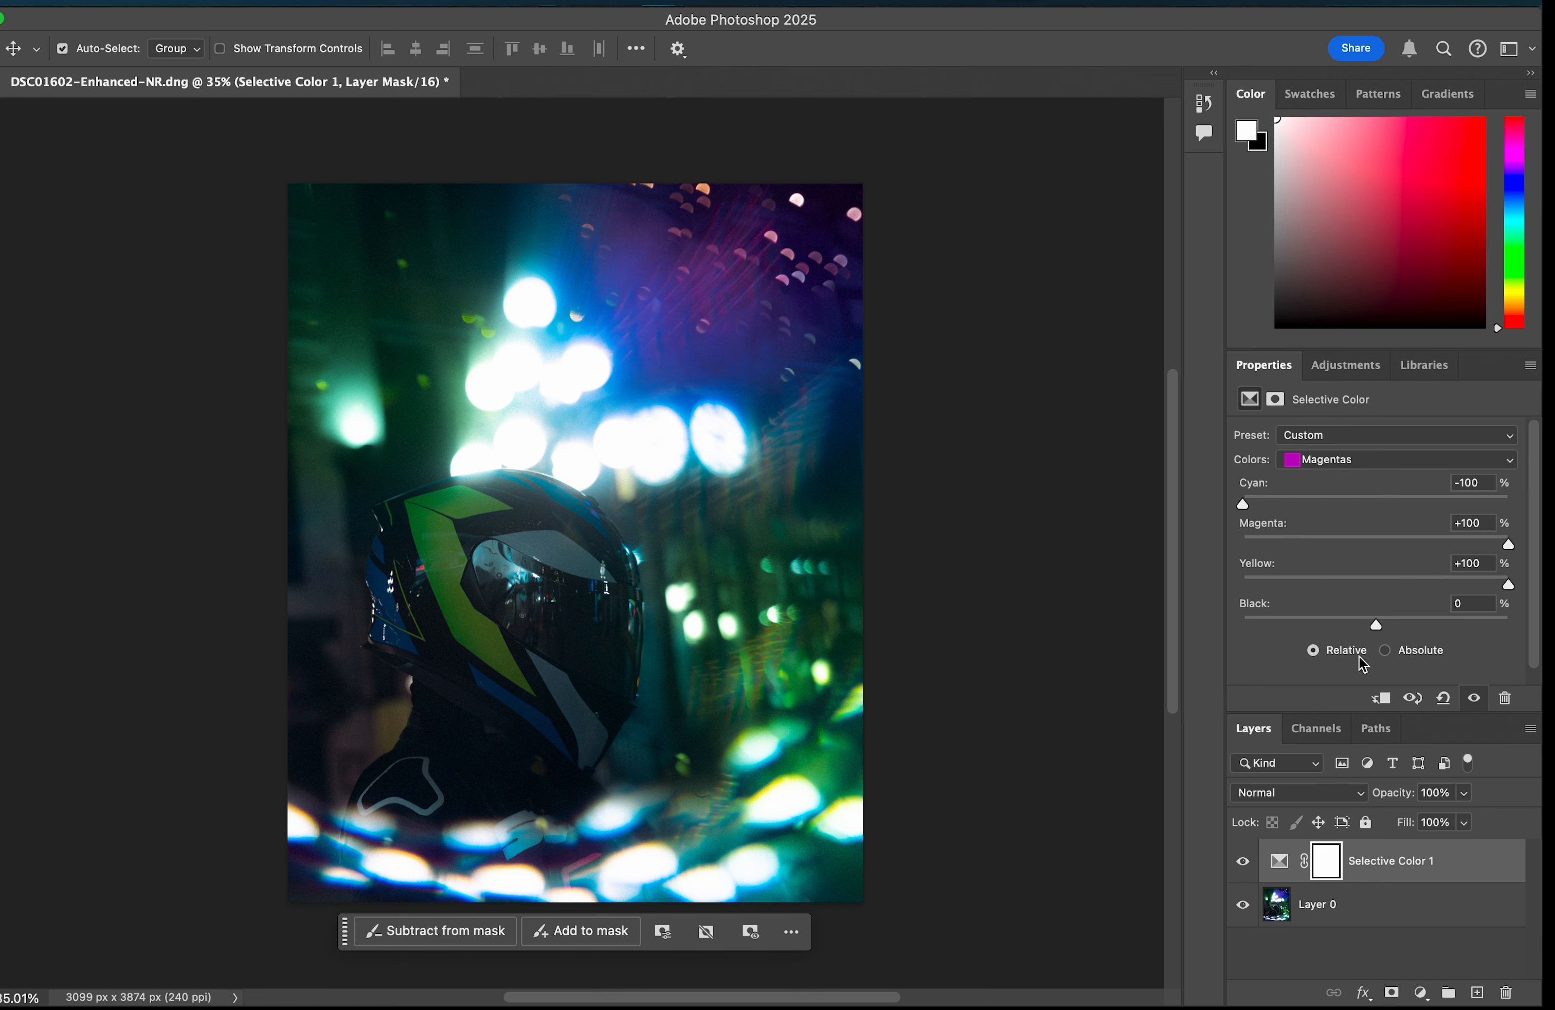
{"action": "left_click_drag", "start_coordinate": [1376, 624], "coordinate": [1527, 617]}
Step: Set Whites Cyan to +100 in the Selective Color adjustment
{"action": "left_click", "coordinate": [1370, 459]}
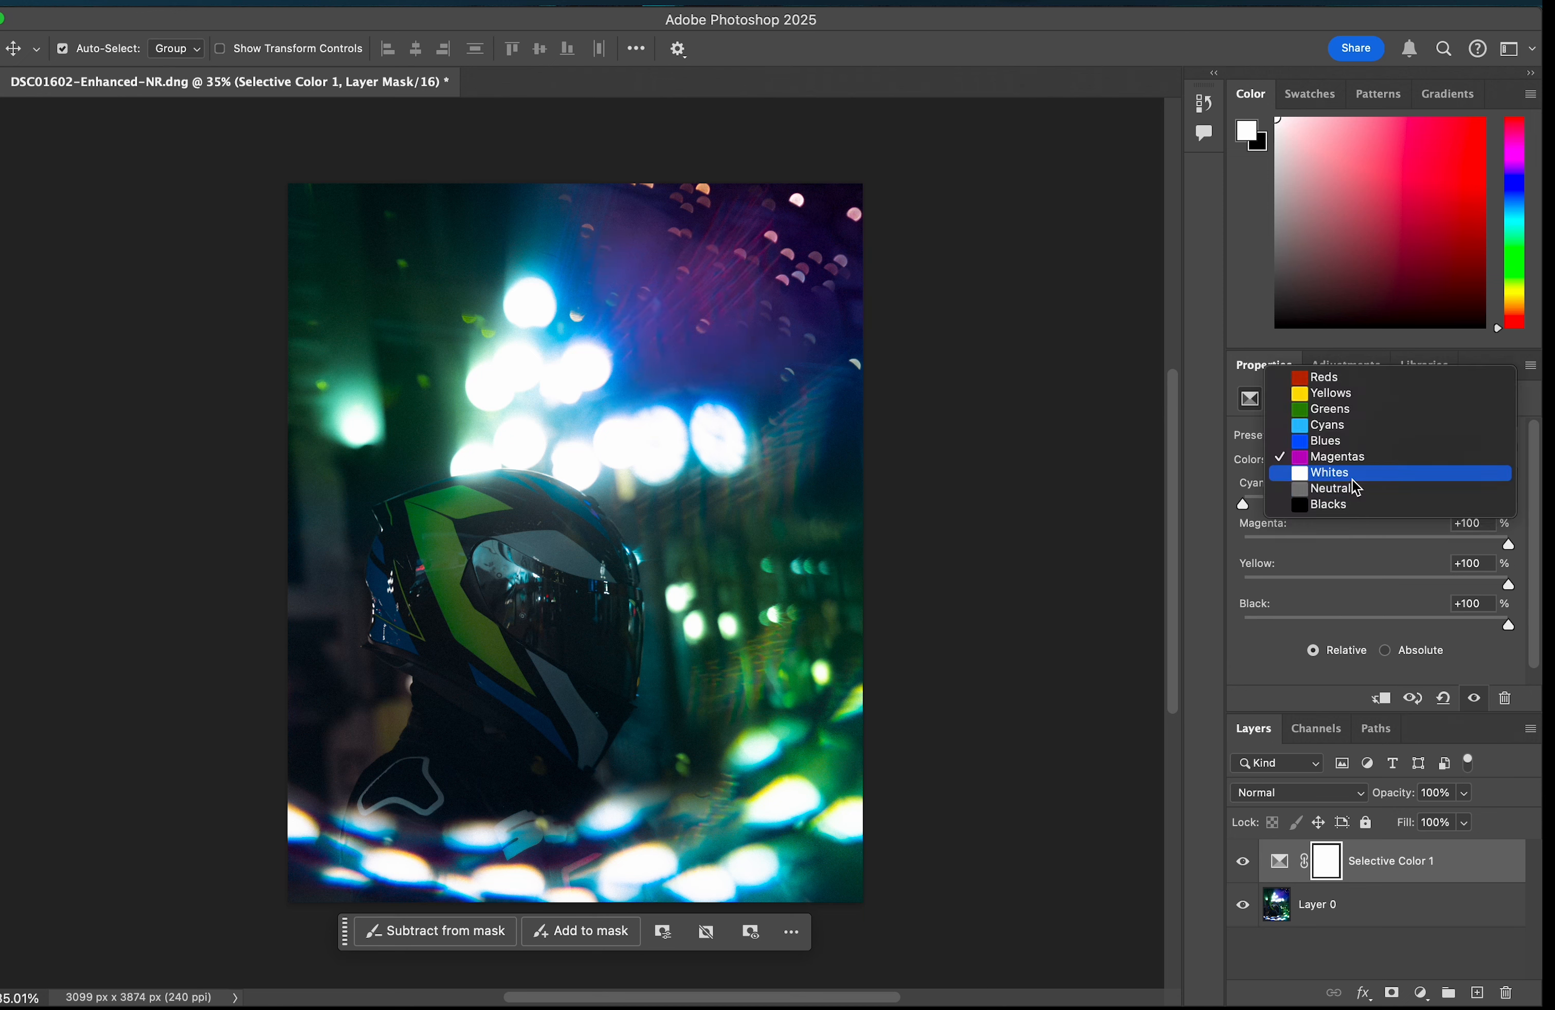
{"action": "left_click", "coordinate": [1364, 473]}
{"action": "left_click_drag", "start_coordinate": [1360, 508], "coordinate": [1511, 505]}
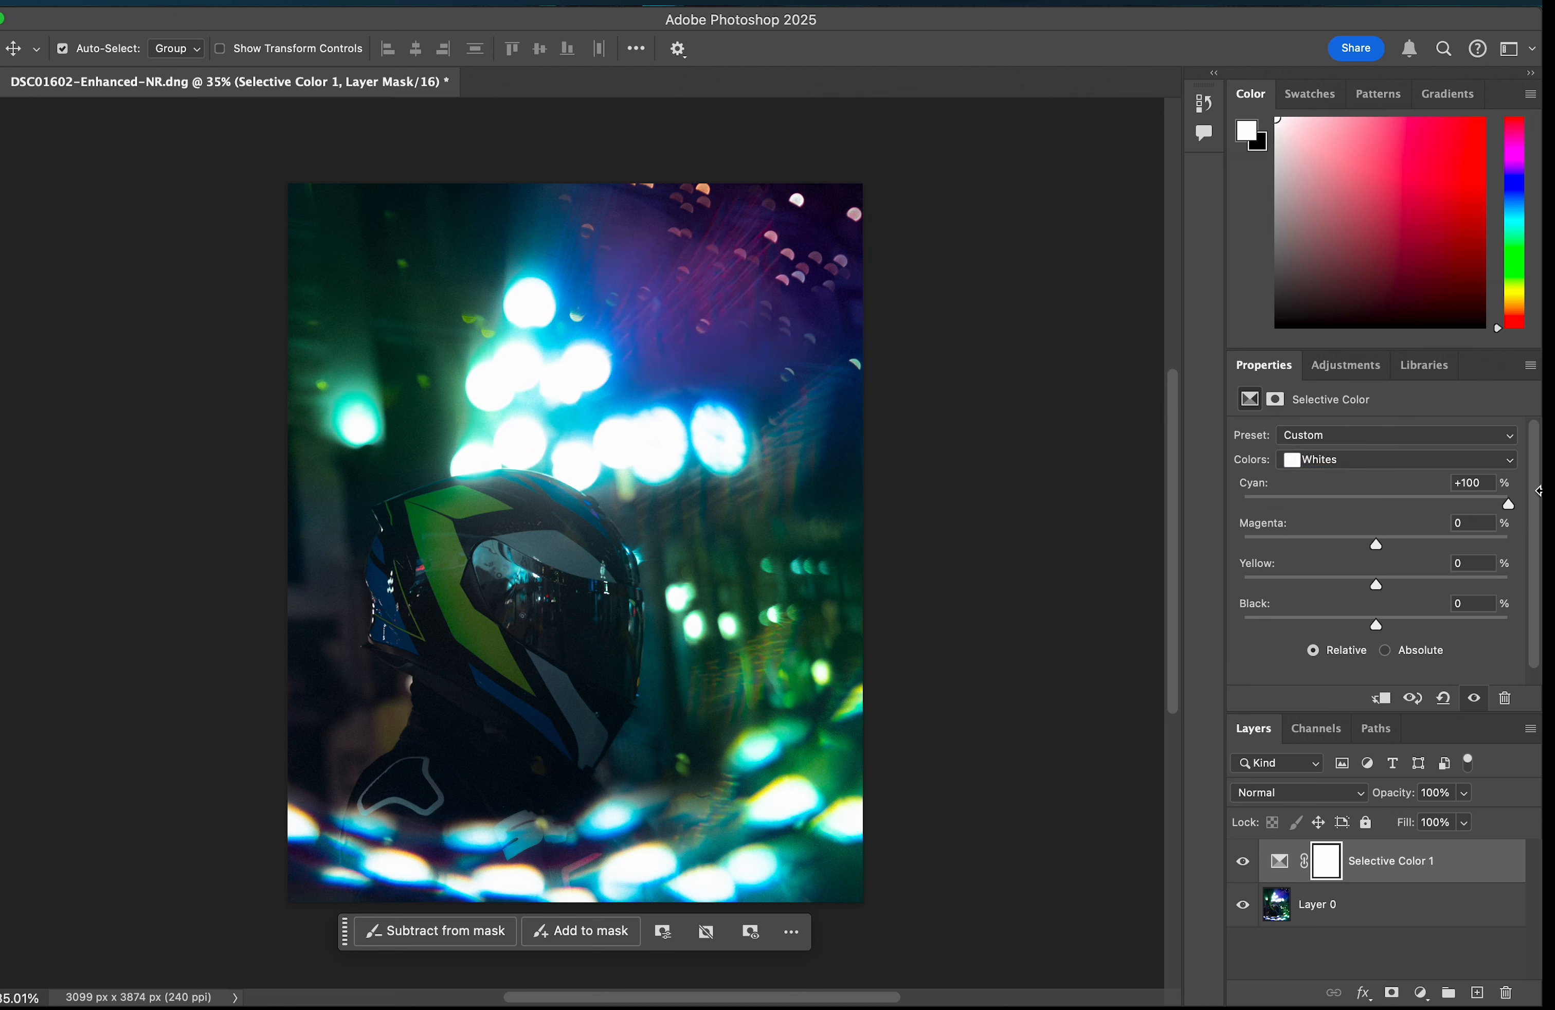
Step: Try small cyan, magenta and black slider adjustments for Neutrals and Blacks
{"action": "left_click", "coordinate": [1377, 461]}
{"action": "left_click", "coordinate": [1371, 474]}
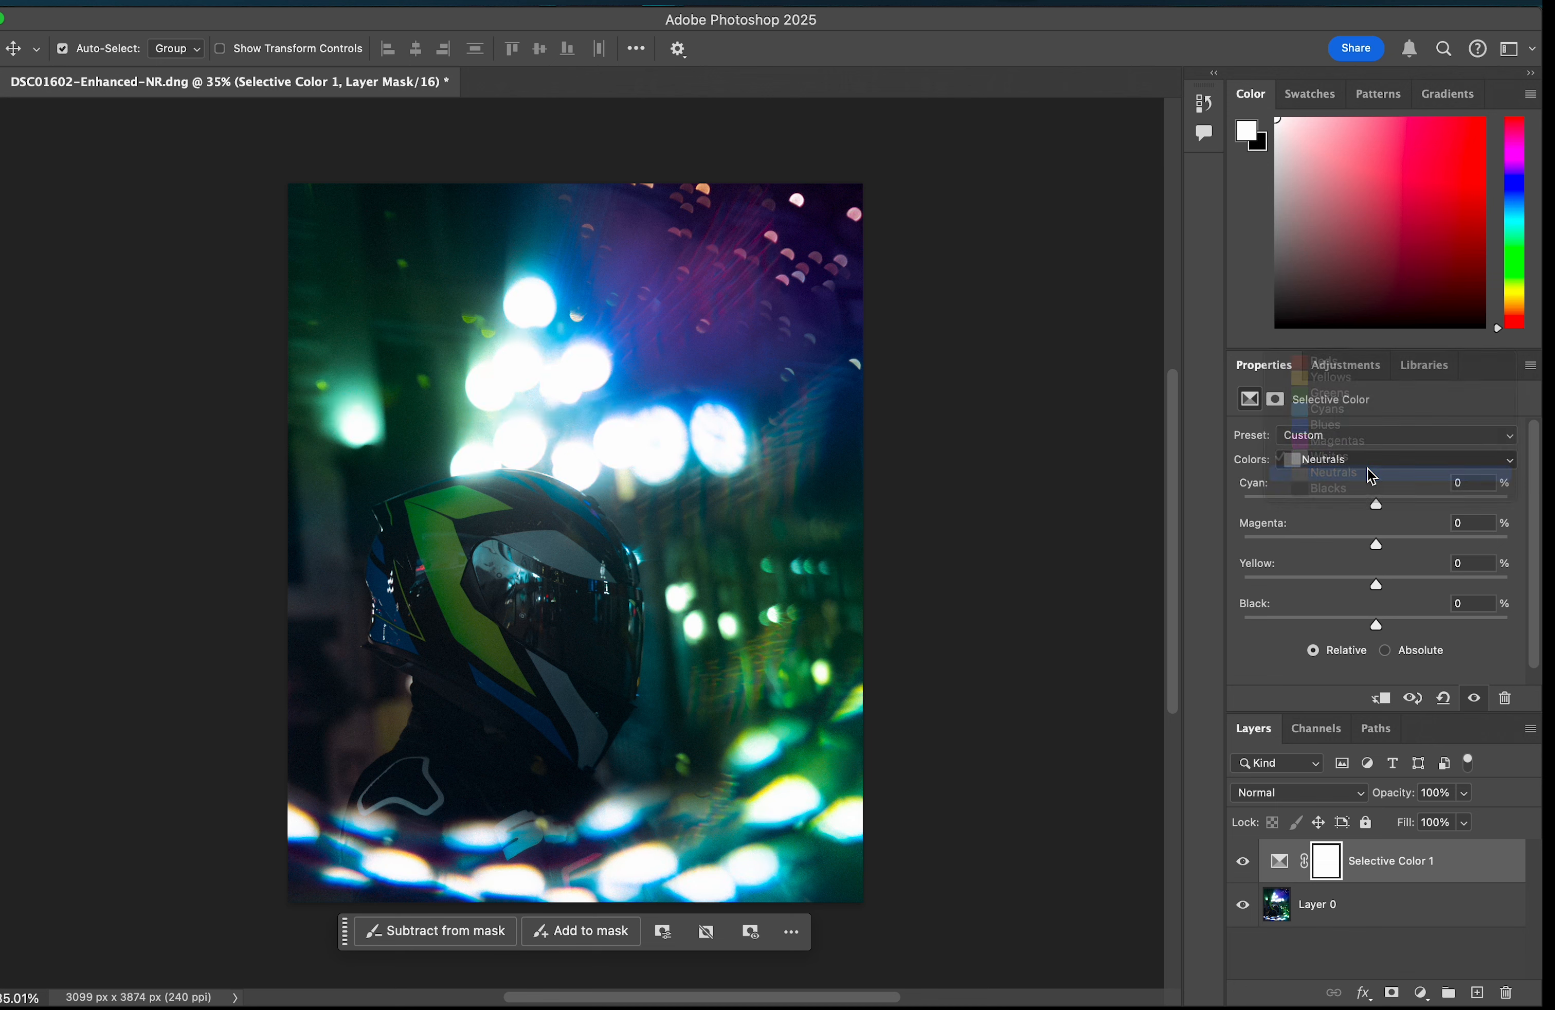
{"action": "left_click_drag", "start_coordinate": [1388, 501], "coordinate": [1379, 512]}
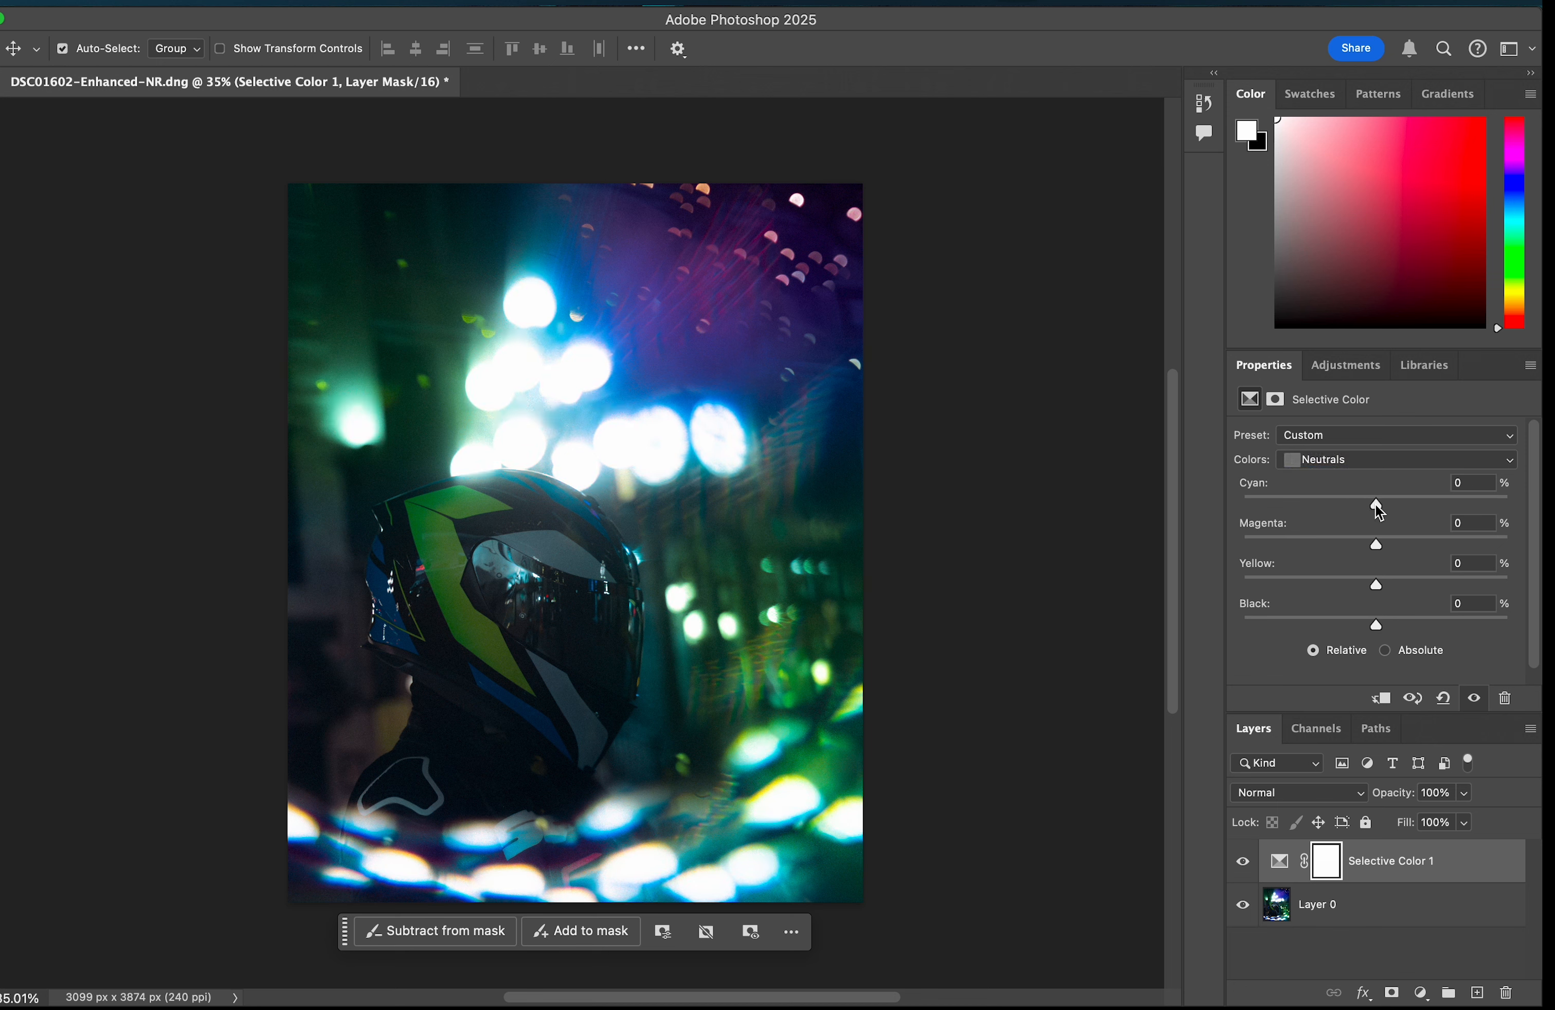
{"action": "left_click", "coordinate": [1376, 460]}
{"action": "left_click", "coordinate": [1374, 474]}
{"action": "left_click_drag", "start_coordinate": [1377, 514], "coordinate": [1376, 514]}
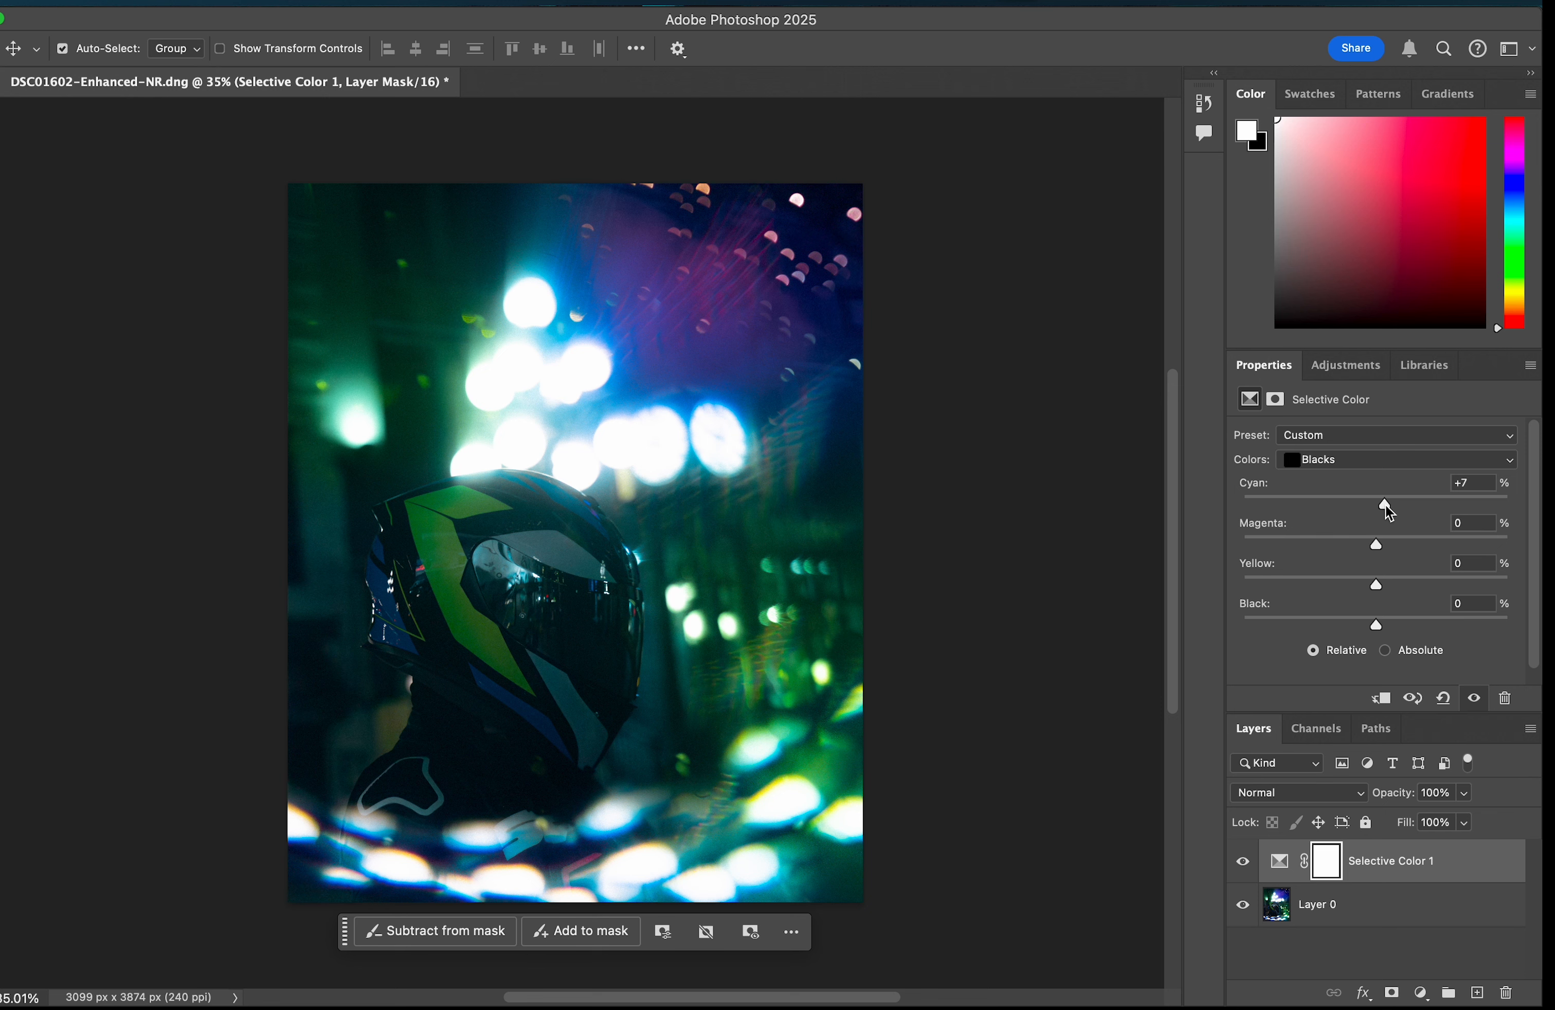
{"action": "mouse_move", "coordinate": [1379, 551]}
{"action": "left_mouse_down"}
{"action": "mouse_move", "coordinate": [1362, 546]}
{"action": "mouse_move", "coordinate": [1378, 549]}
{"action": "left_mouse_up"}
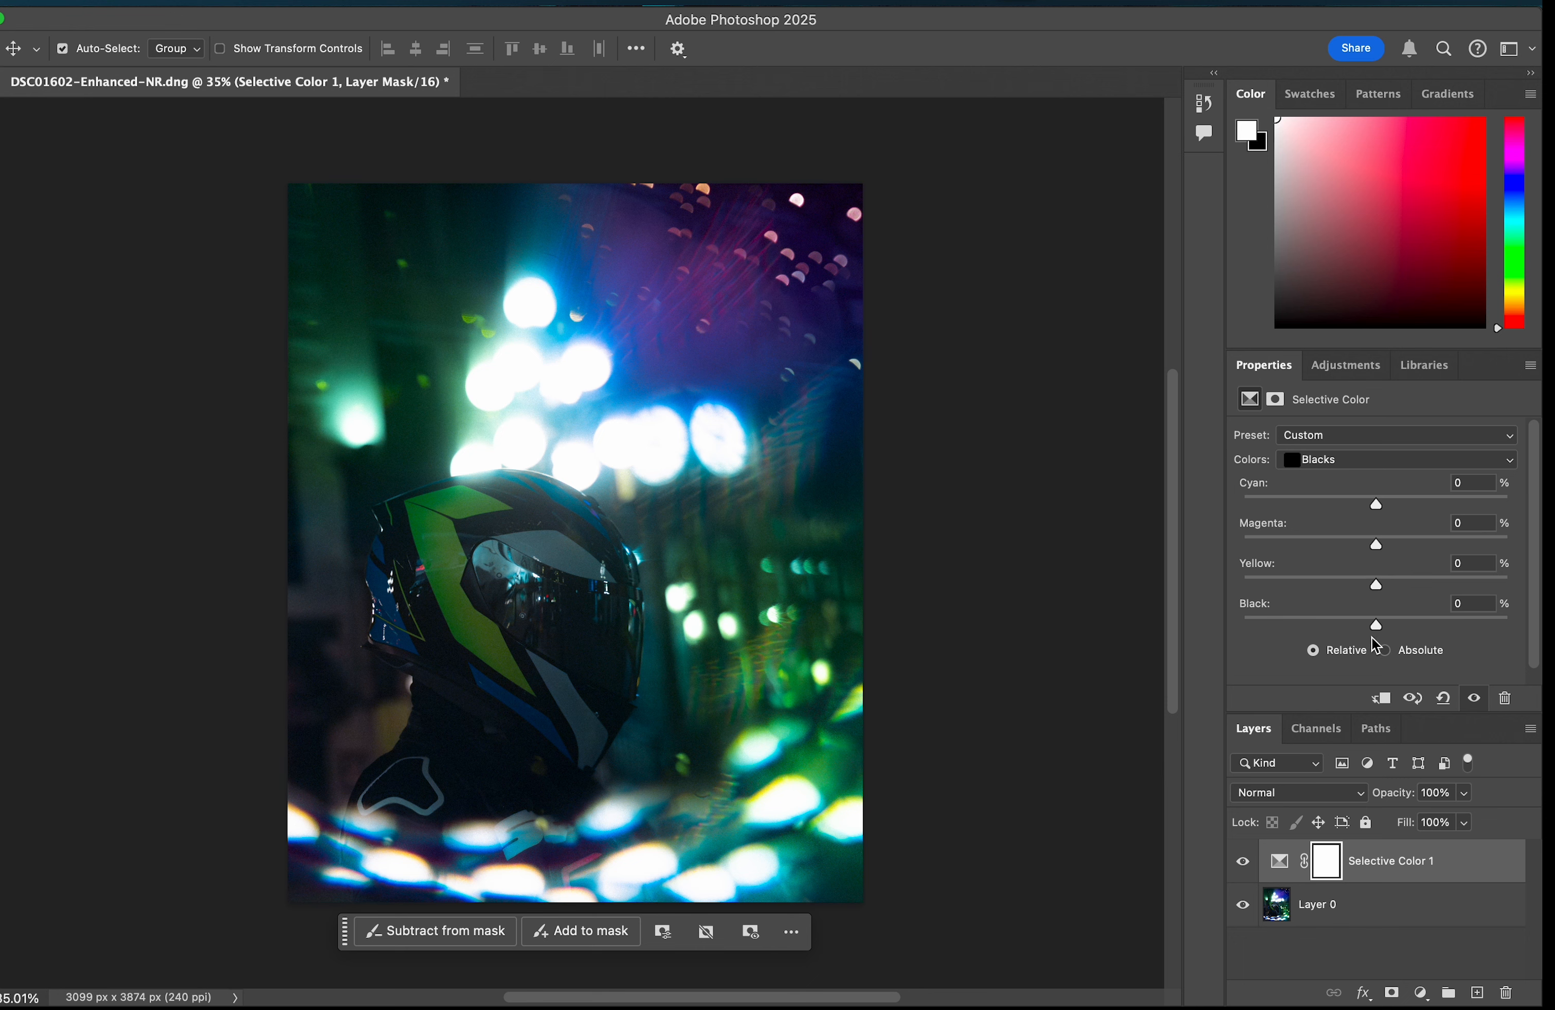
{"action": "mouse_move", "coordinate": [1380, 633]}
{"action": "left_mouse_down"}
{"action": "mouse_move", "coordinate": [1366, 631]}
{"action": "mouse_move", "coordinate": [1385, 634]}
{"action": "left_mouse_up"}
Step: Toggle the Selective Color layer's visibility to compare the image with and without it
{"action": "left_click", "coordinate": [1474, 698]}
{"action": "left_click", "coordinate": [1473, 697]}
{"action": "left_click", "coordinate": [959, 449]}
{"action": "scroll", "coordinate": [923, 464], "scroll_direction": "up", "scroll_amount": 2}
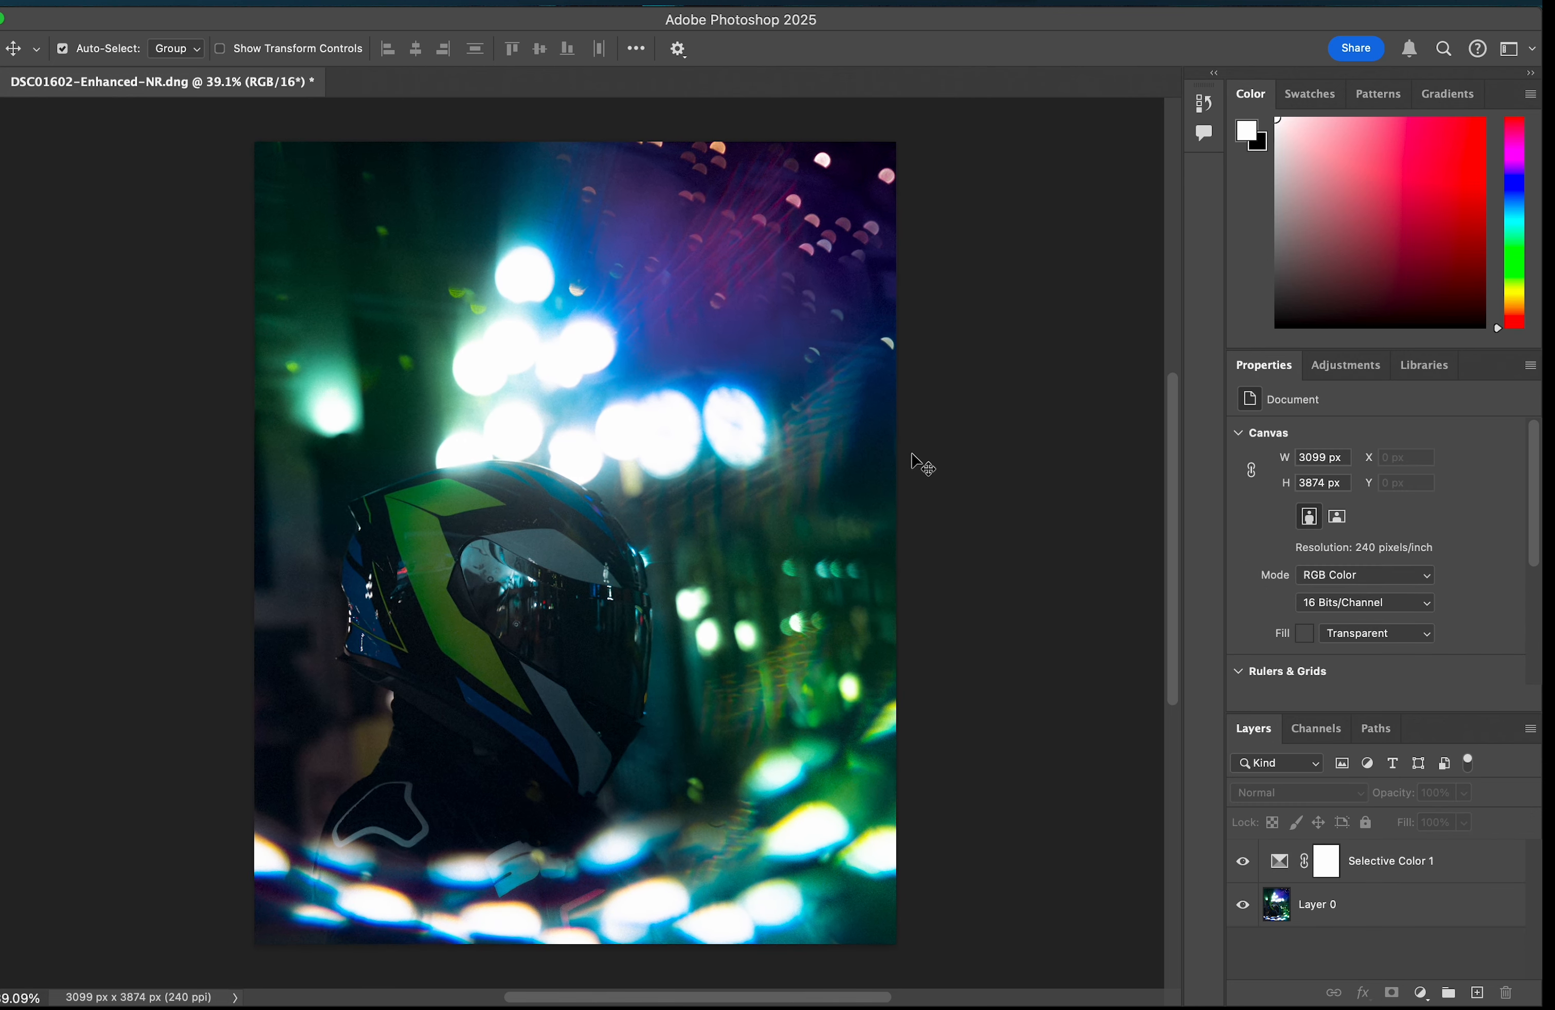
{"action": "scroll", "coordinate": [923, 465], "scroll_direction": "down", "scroll_amount": 2}
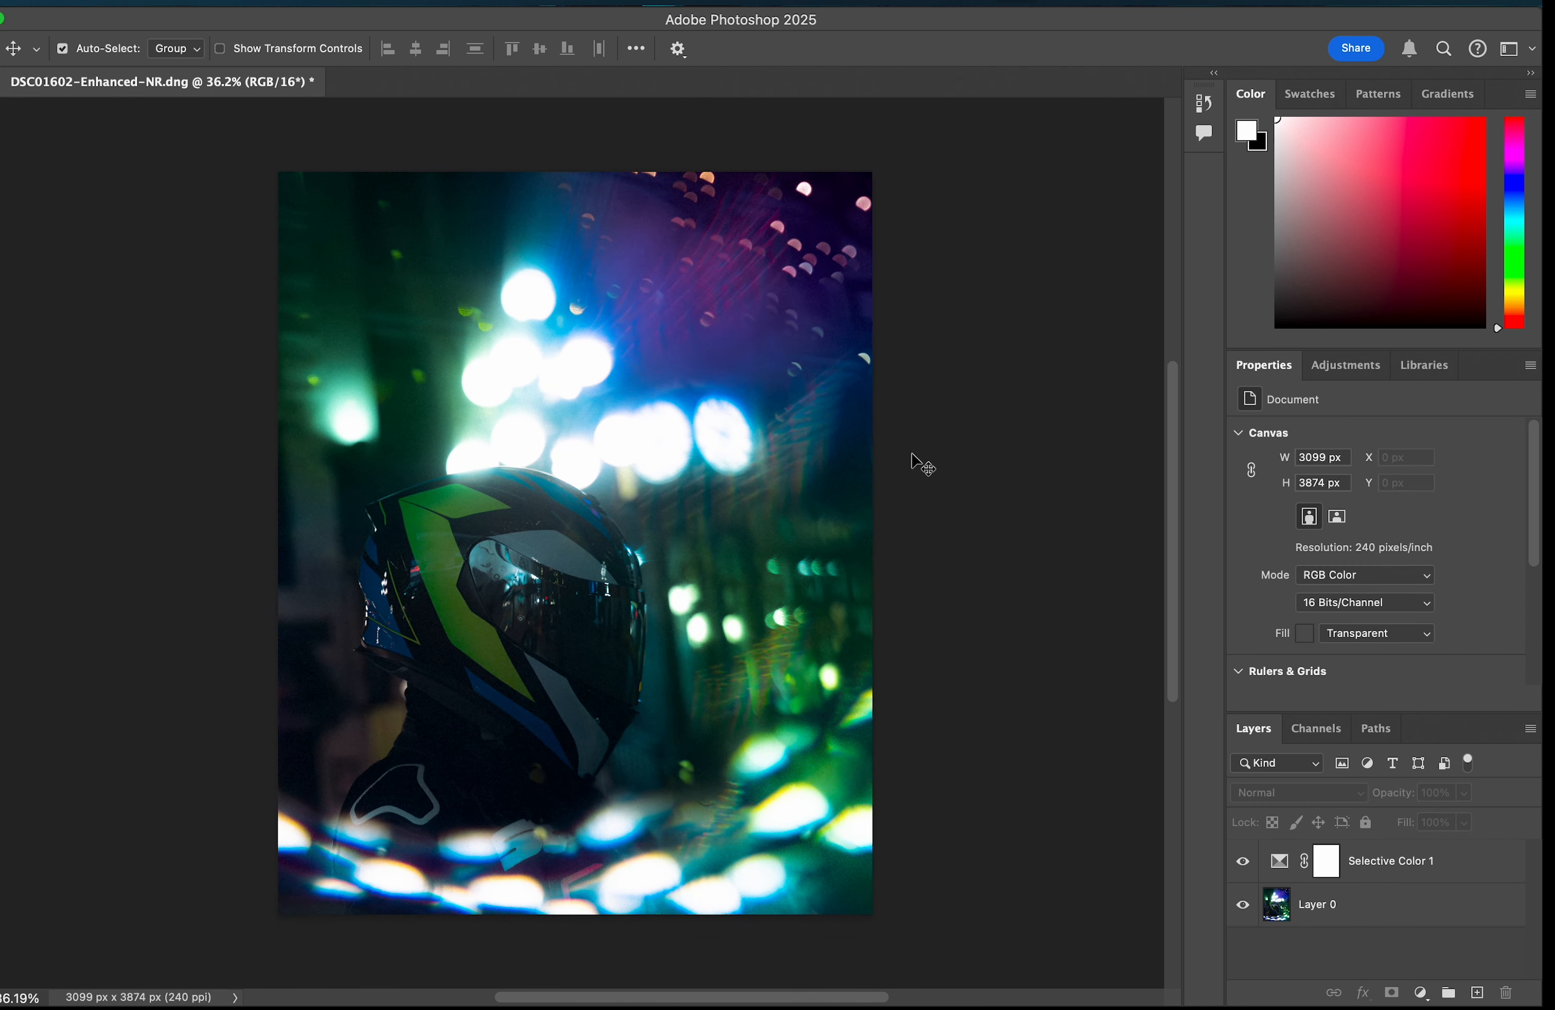